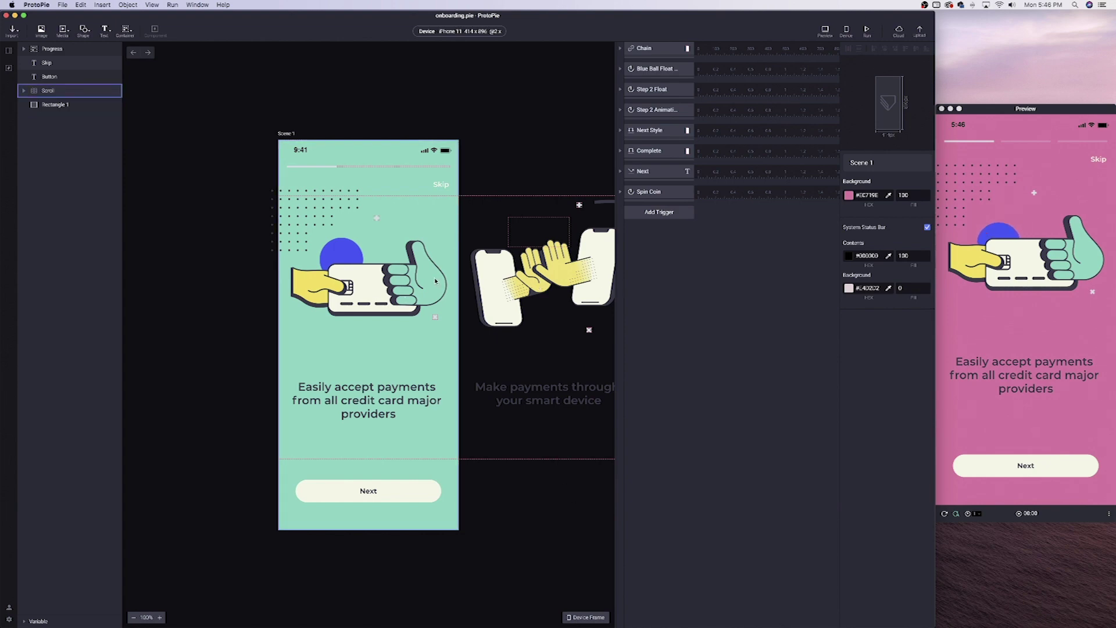
Step: Switch desktop spaces to Chrome showing the Icons8 Family illustration page
key(ctrl+Right)
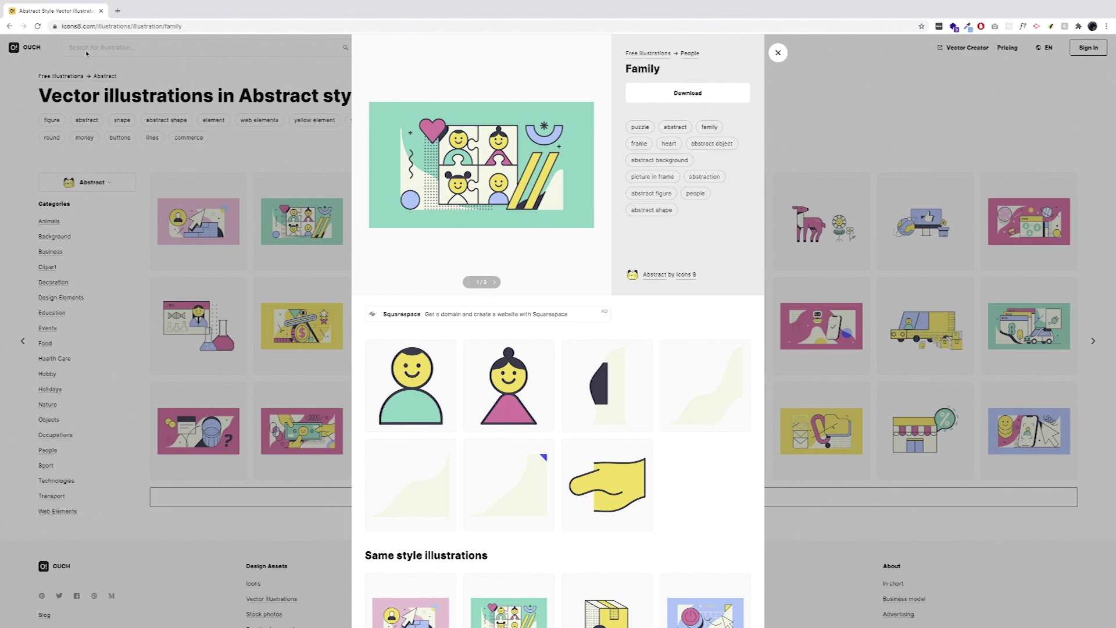
Step: Close the Family illustration preview and load more Abstract style illustrations
click(255, 144)
click(622, 494)
scroll(568, 408, down, 1)
scroll(569, 408, down, 3)
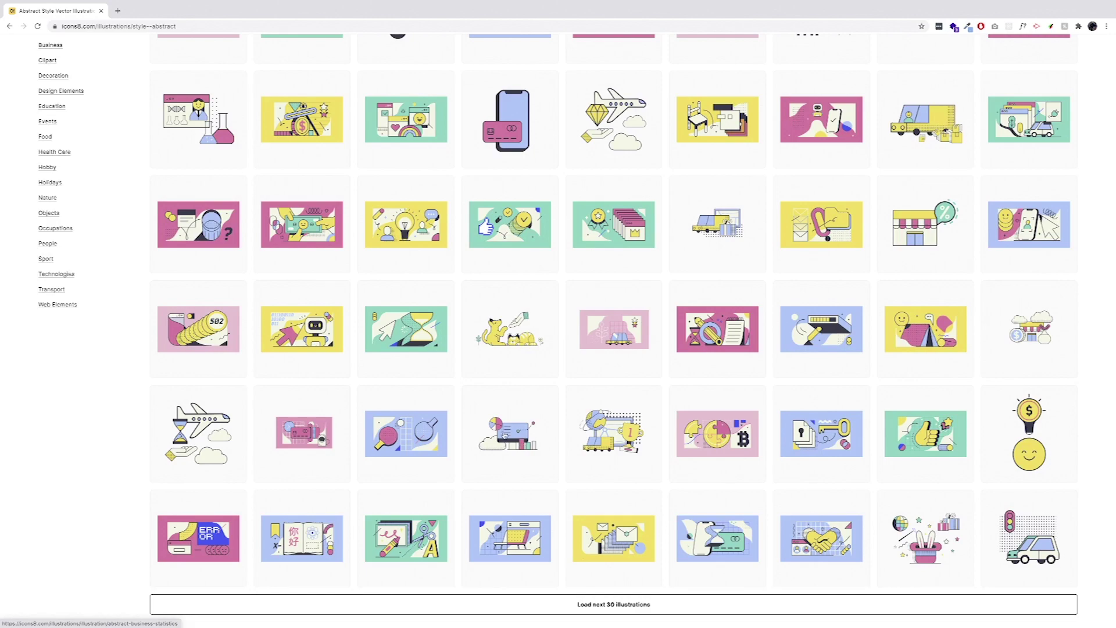
scroll(532, 357, down, 1)
scroll(532, 356, up, 5)
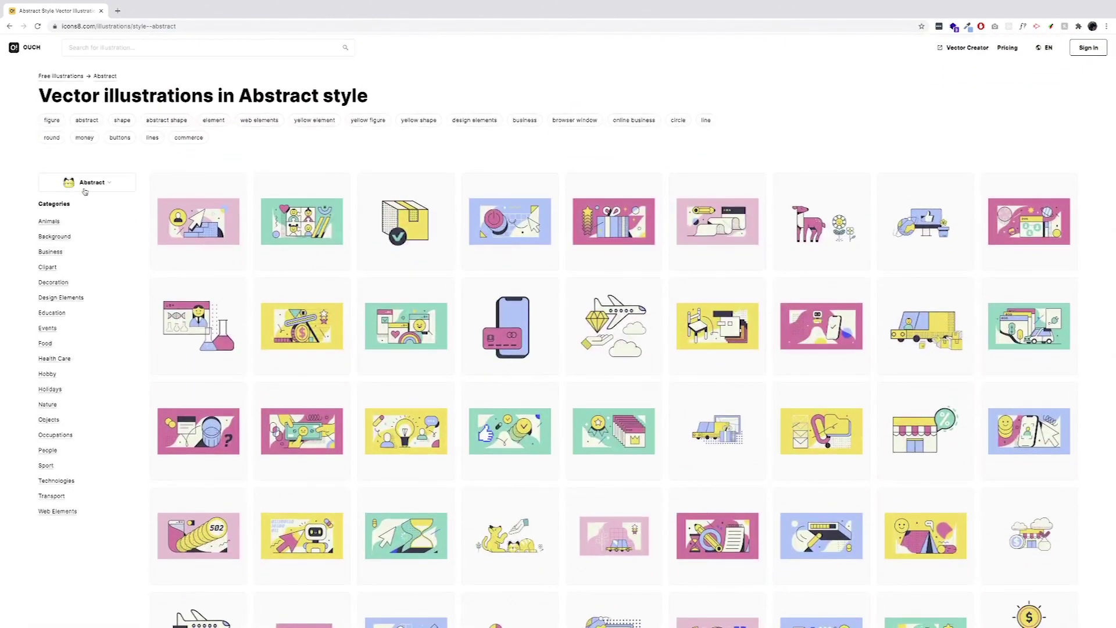
Step: Return to the Ouch illustrations home page and open the Conifer style
click(31, 49)
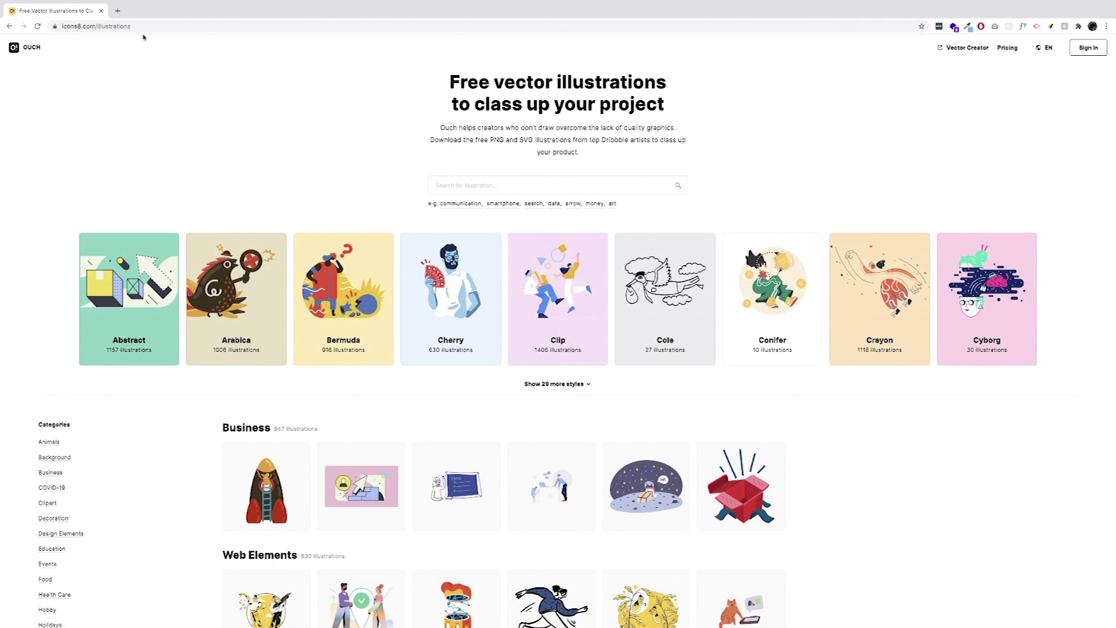
scroll(354, 183, down, 4)
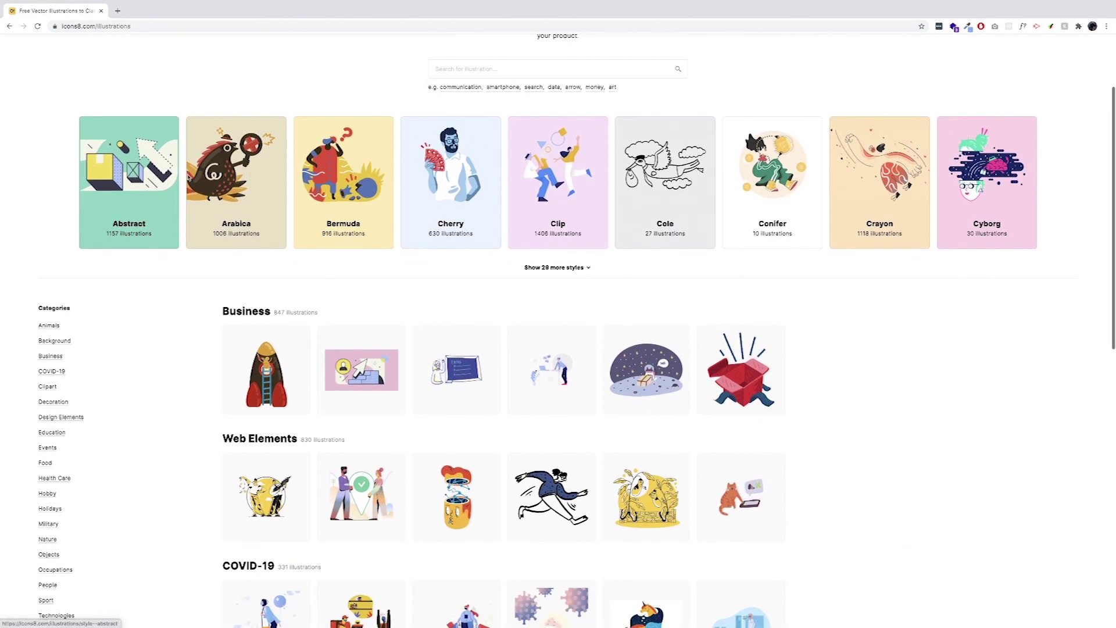
scroll(540, 213, down, 5)
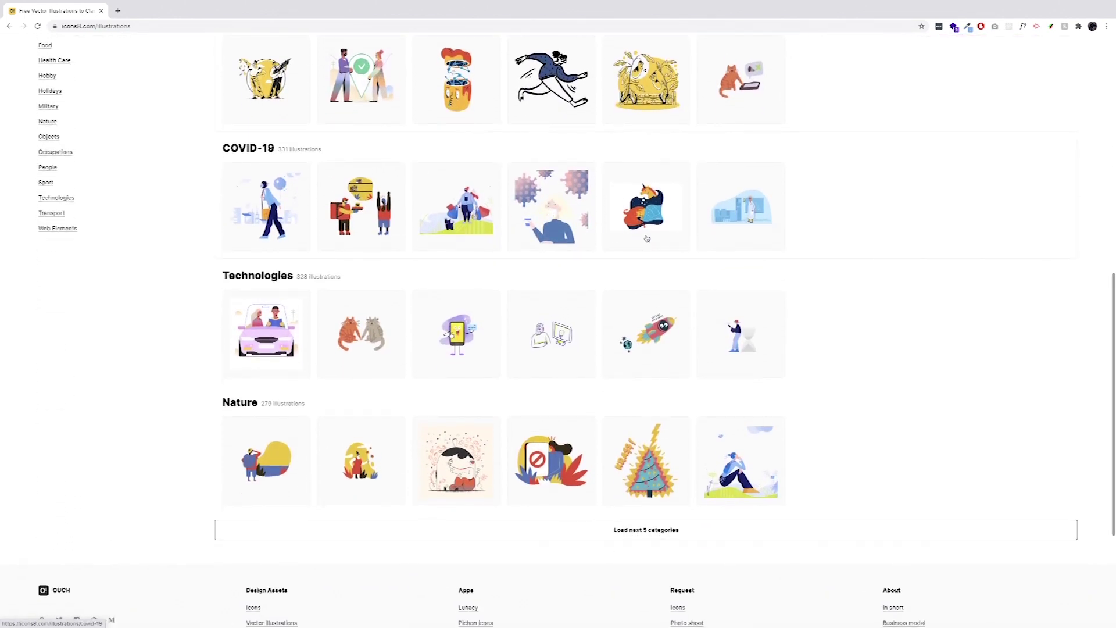
scroll(639, 238, up, 5)
scroll(674, 241, up, 1)
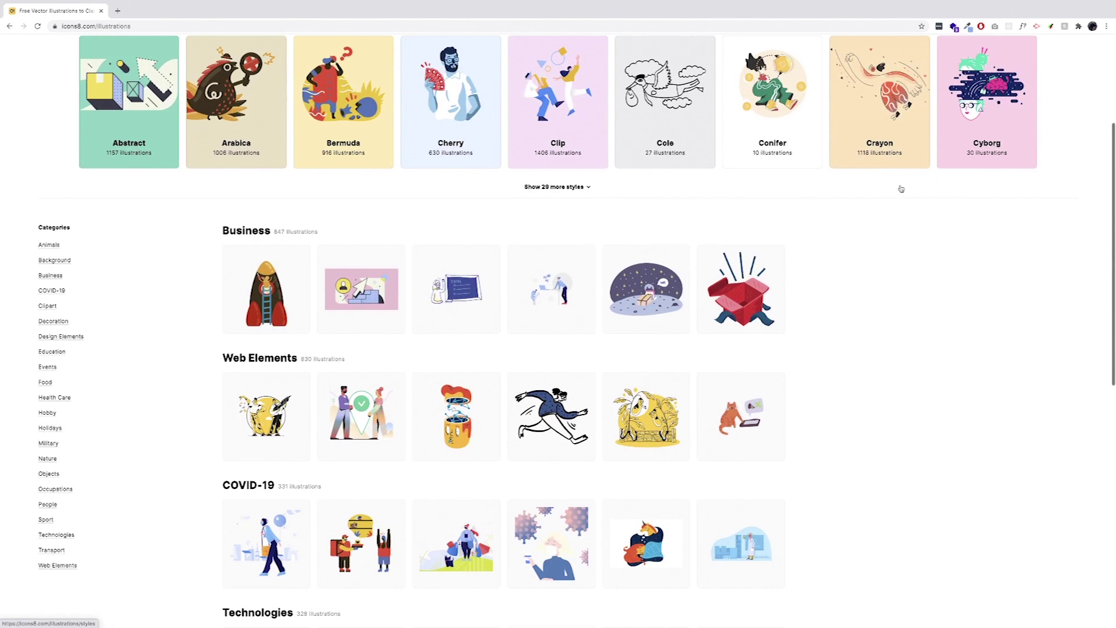
scroll(767, 205, up, 4)
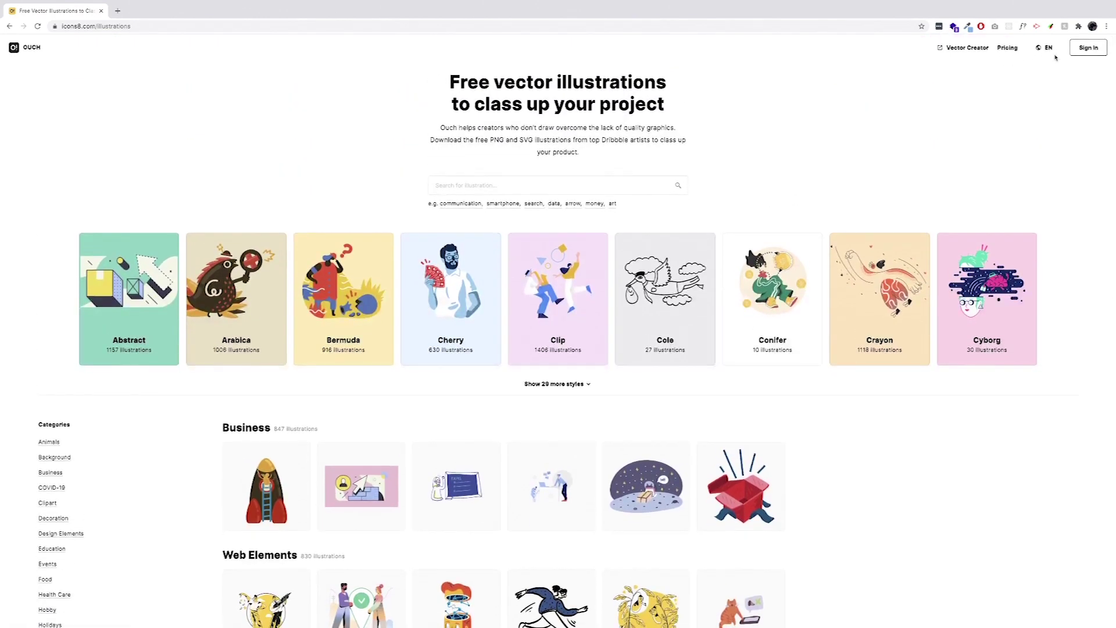
scroll(852, 259, down, 1)
click(761, 247)
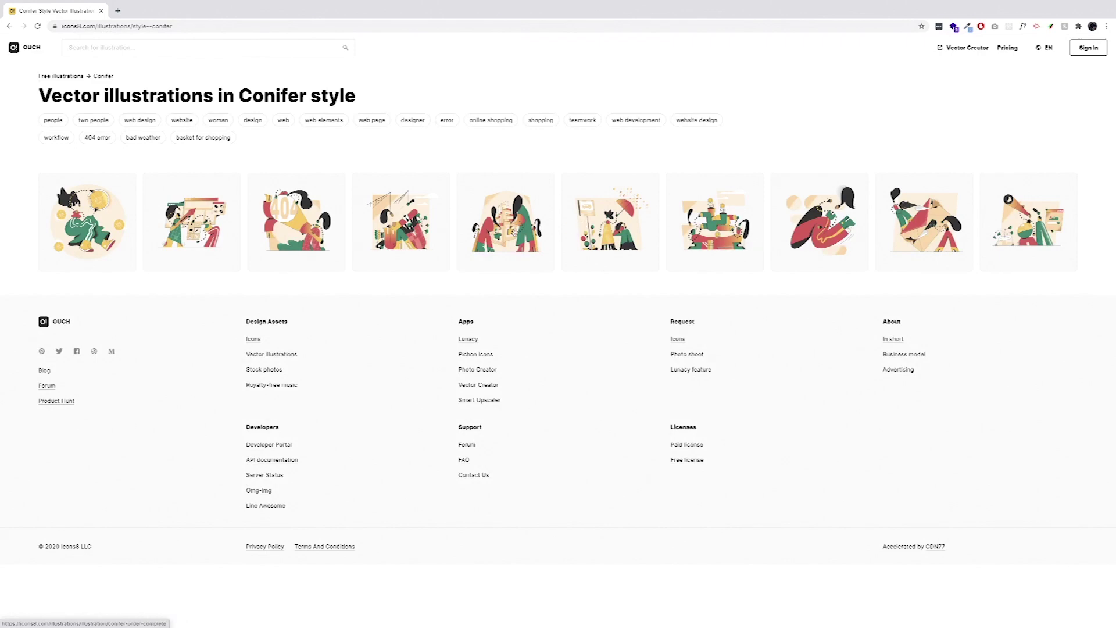
Step: View and close the Order complete and Page not found illustrations, then switch back to ProtoPie
click(585, 224)
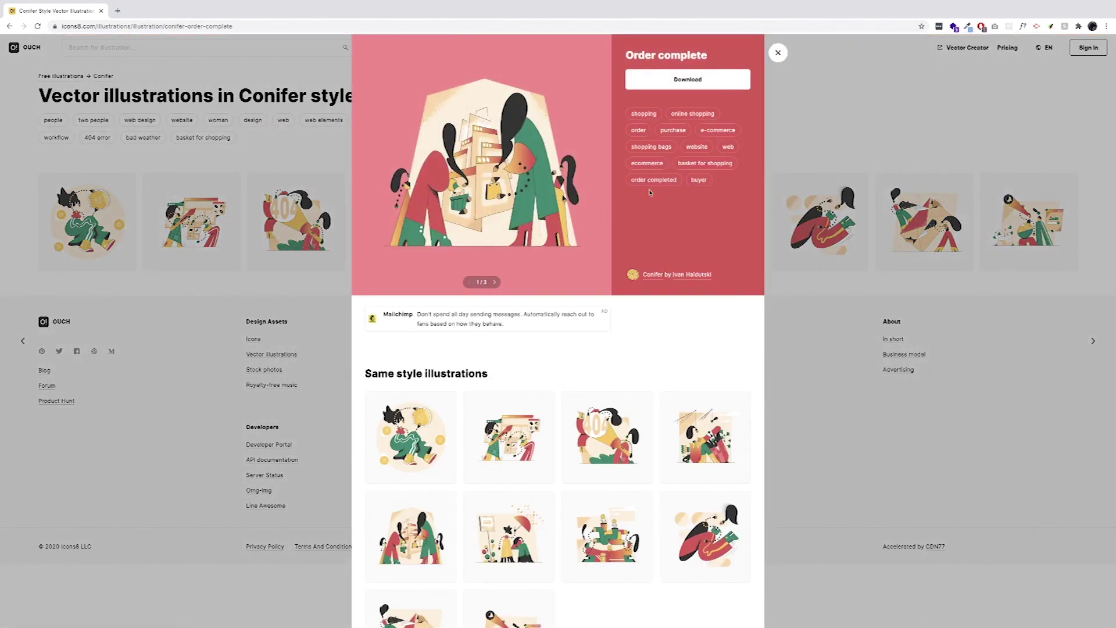
click(309, 142)
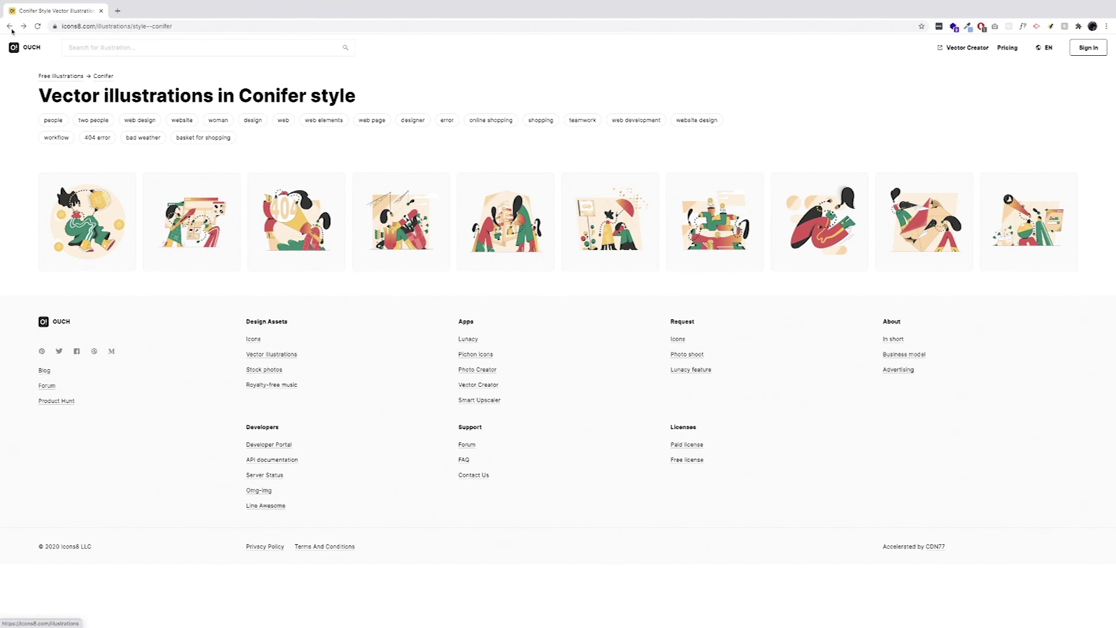
click(298, 222)
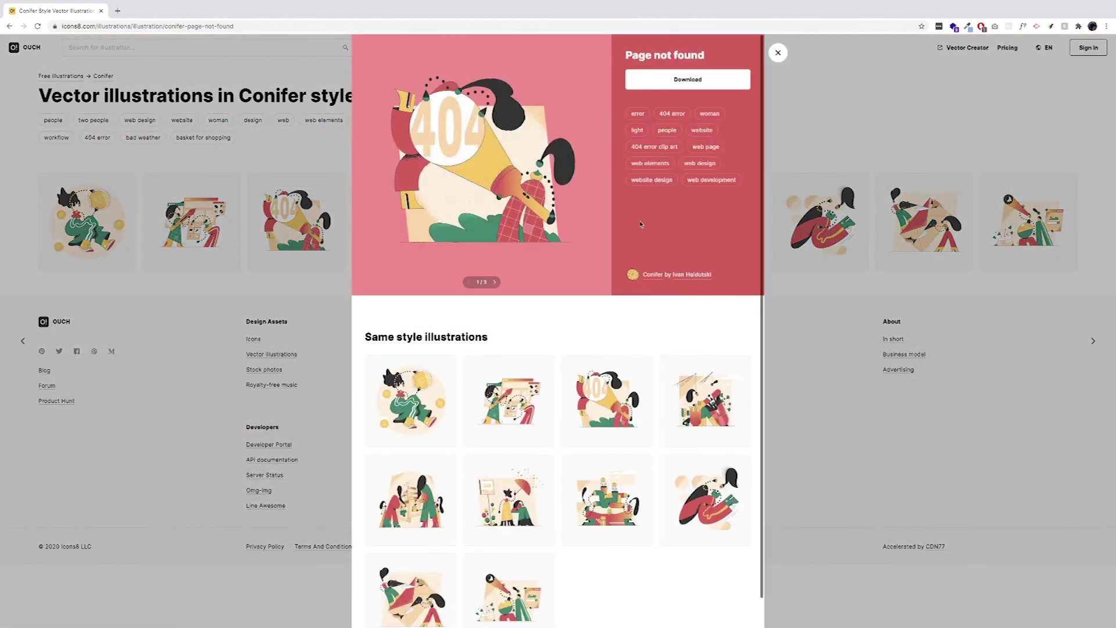
scroll(451, 140, down, 2)
scroll(506, 218, up, 2)
click(932, 209)
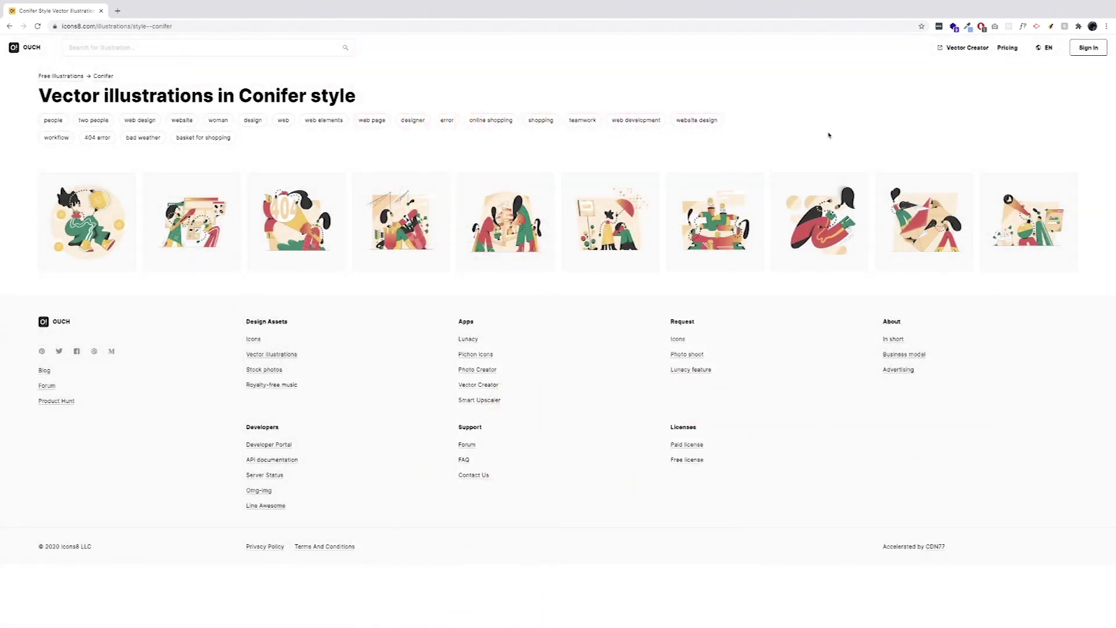
key(ctrl+Left)
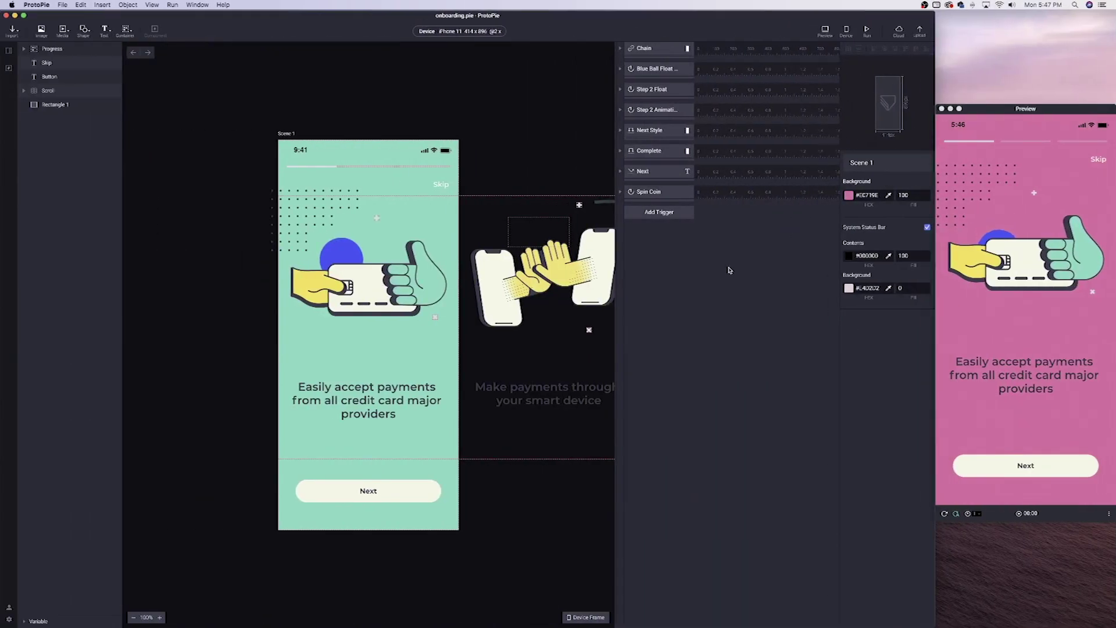
Step: Expand the Progress group in the Layers panel and select the Rectangle 1 background layer
click(1005, 270)
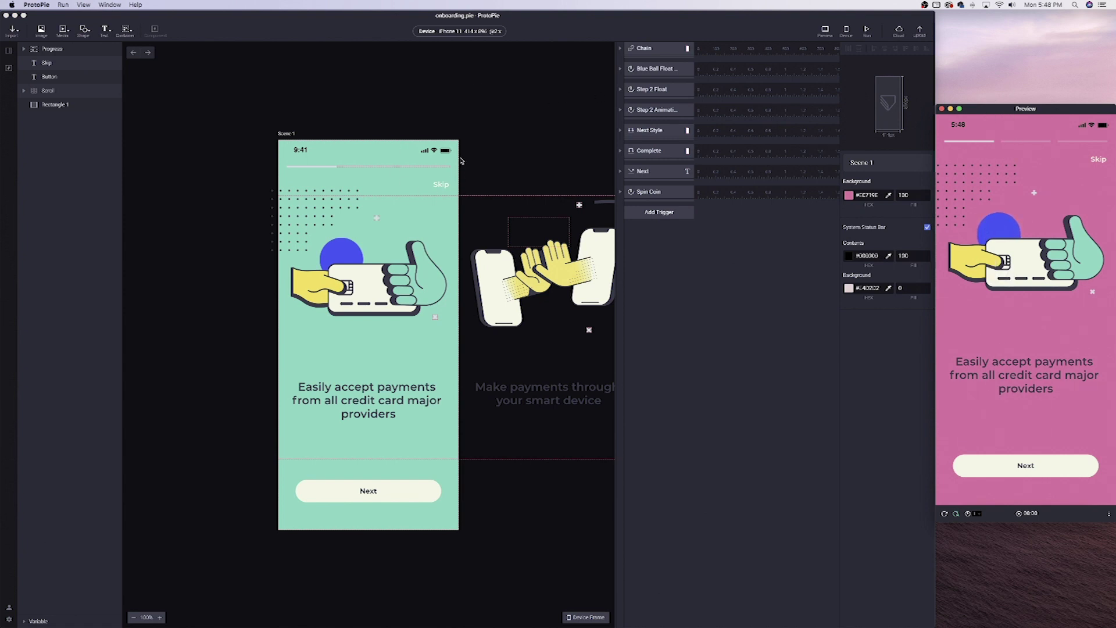
click(24, 50)
click(24, 49)
click(61, 148)
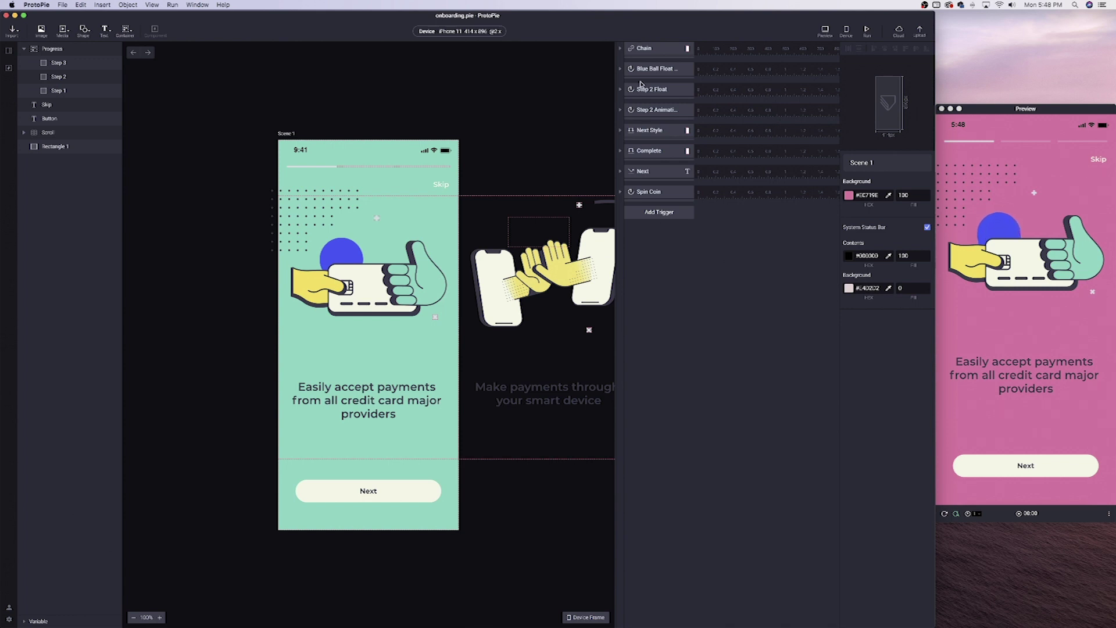
Step: Expand and collapse the Chain and Blue Ball Float triggers to inspect their responses
click(621, 51)
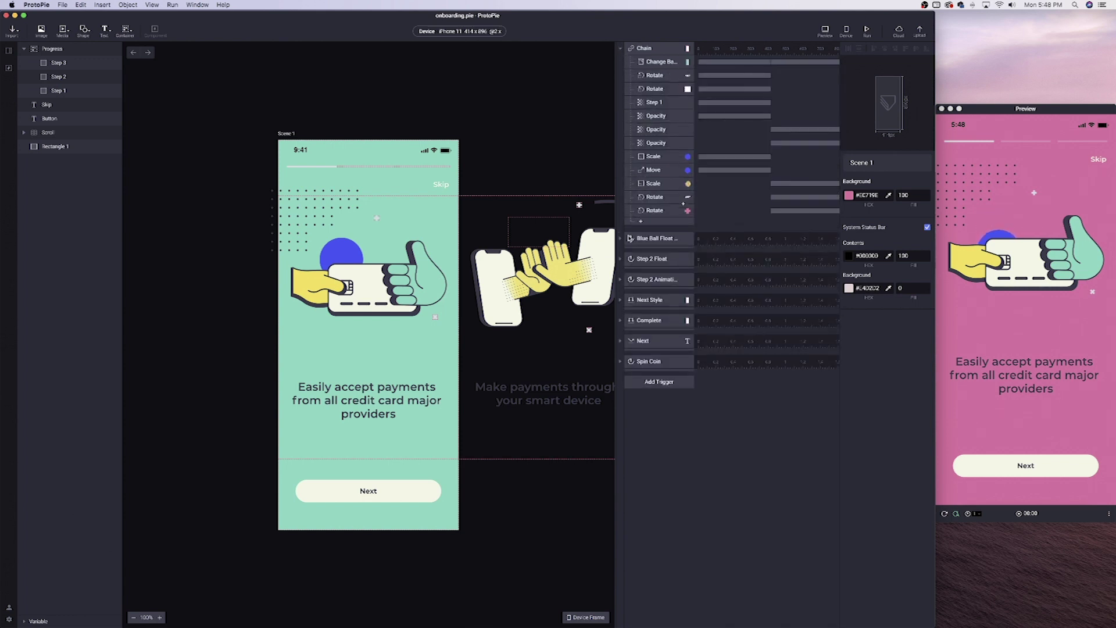
click(621, 239)
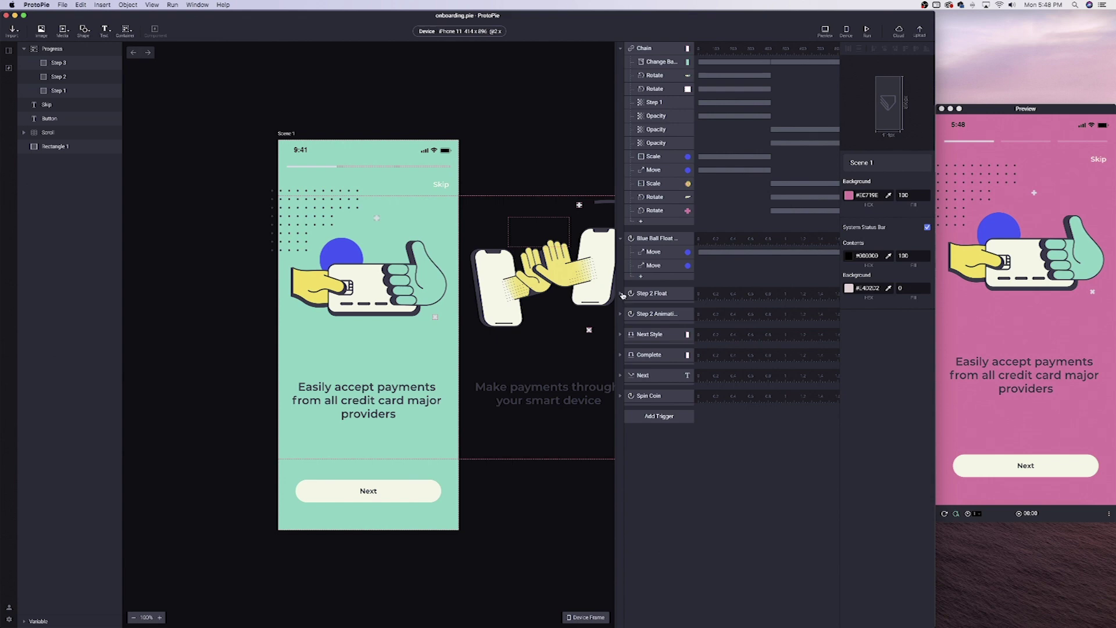
click(621, 238)
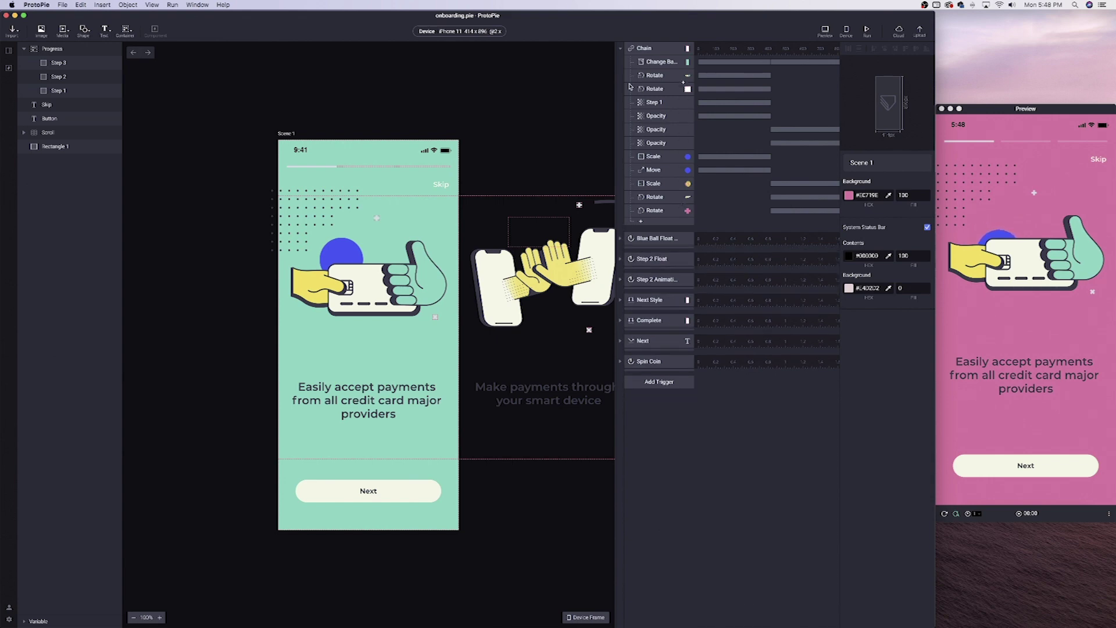
click(621, 51)
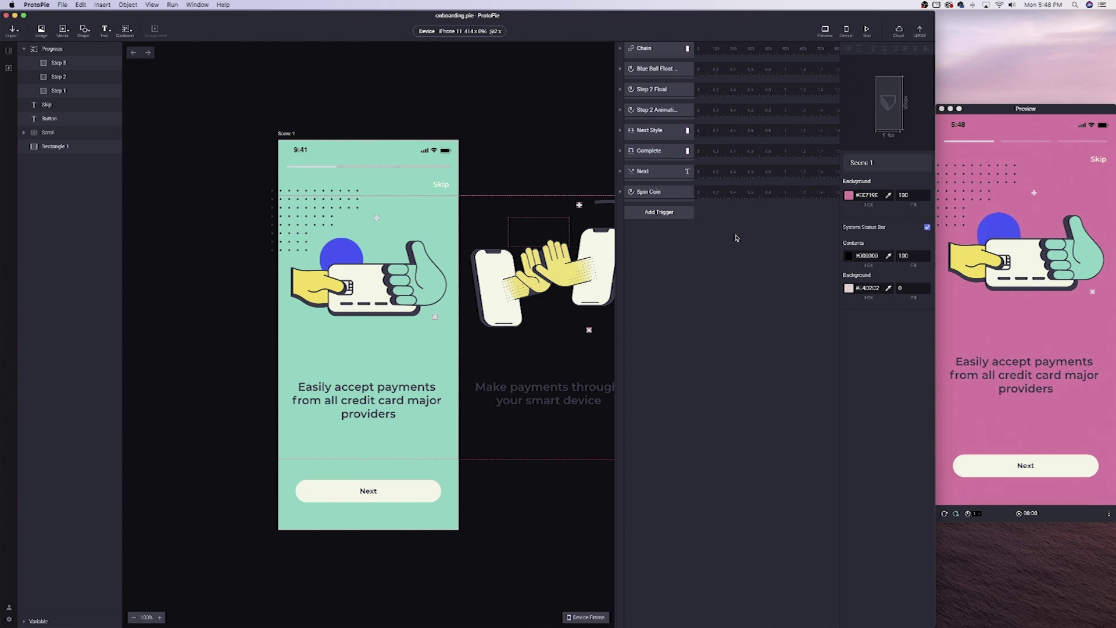
Step: Check the Import options, then swipe the Preview through the onboarding pages to Make payments
click(12, 30)
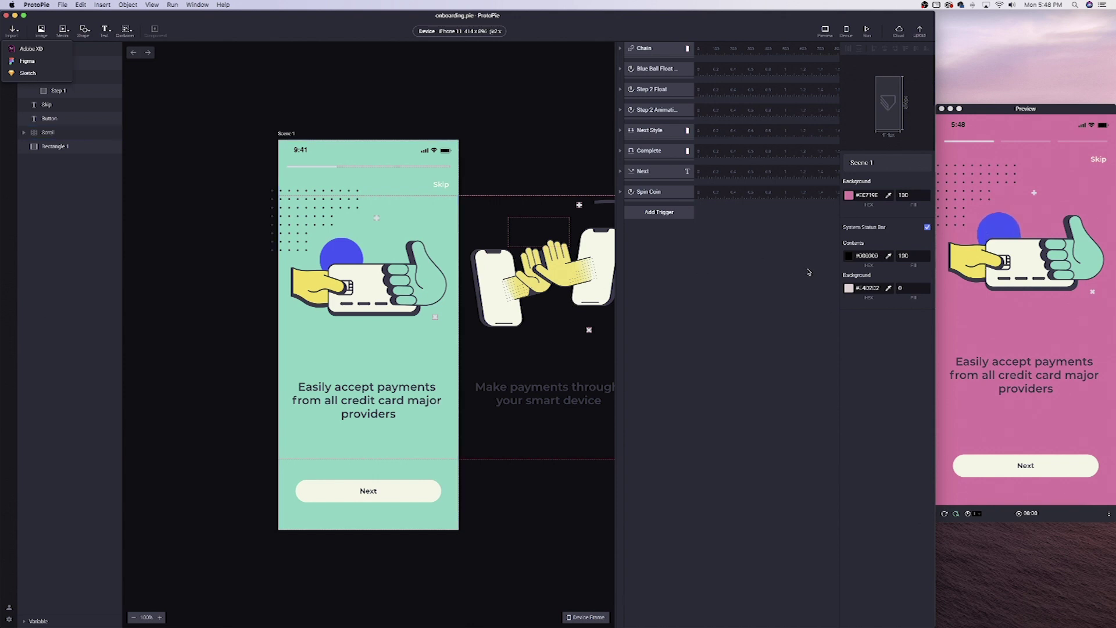
click(994, 201)
drag(1089, 270, 1072, 270)
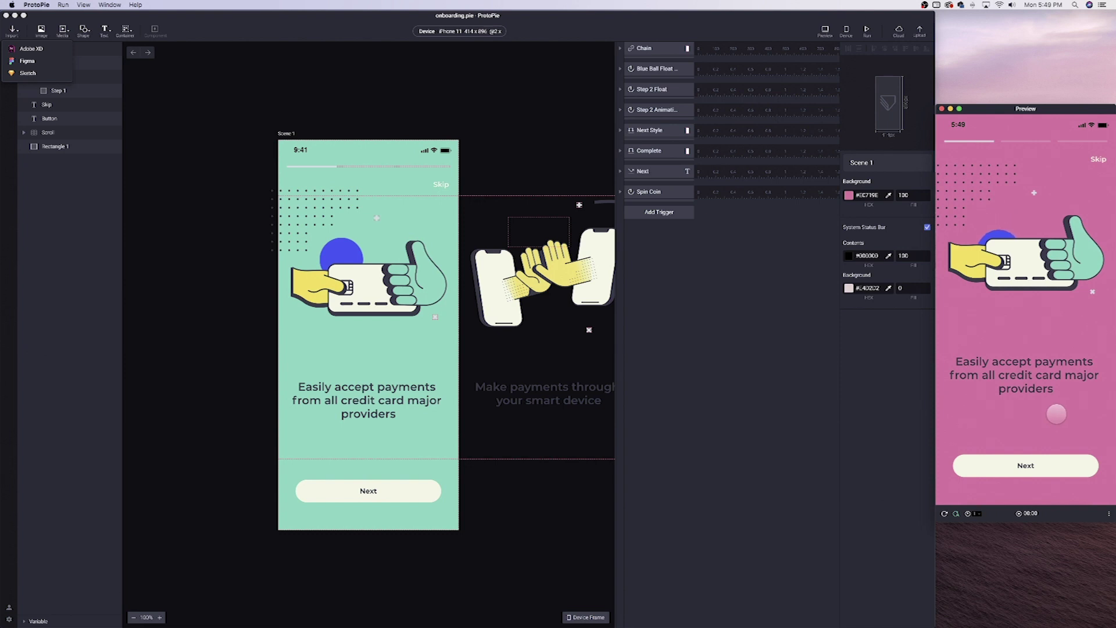
drag(1063, 414, 1012, 378)
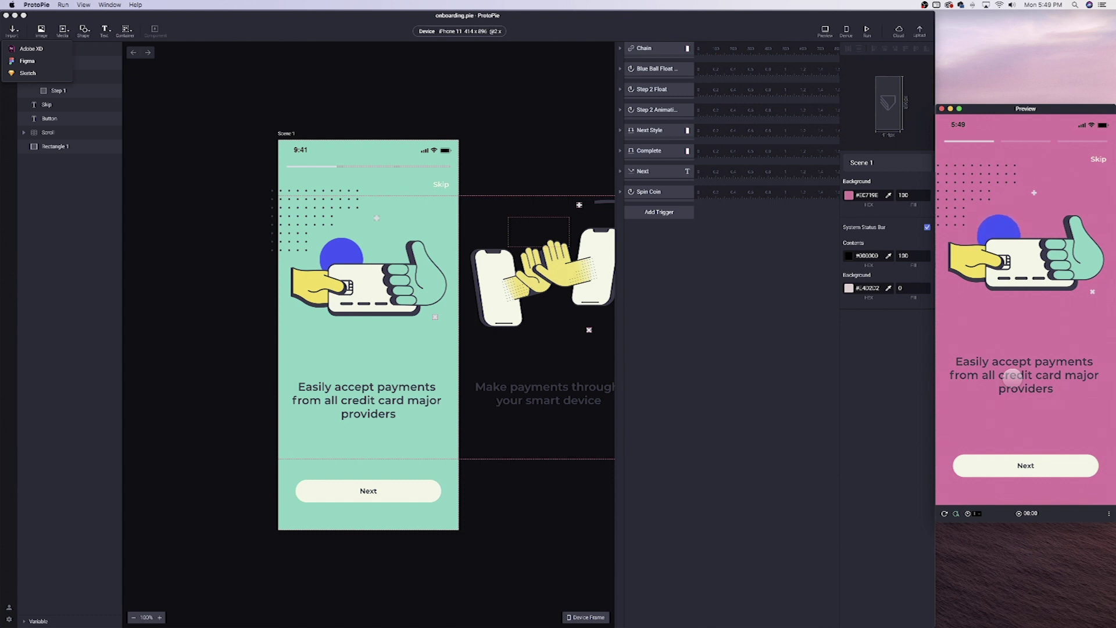
drag(1055, 333, 1025, 331)
drag(1082, 276, 1014, 272)
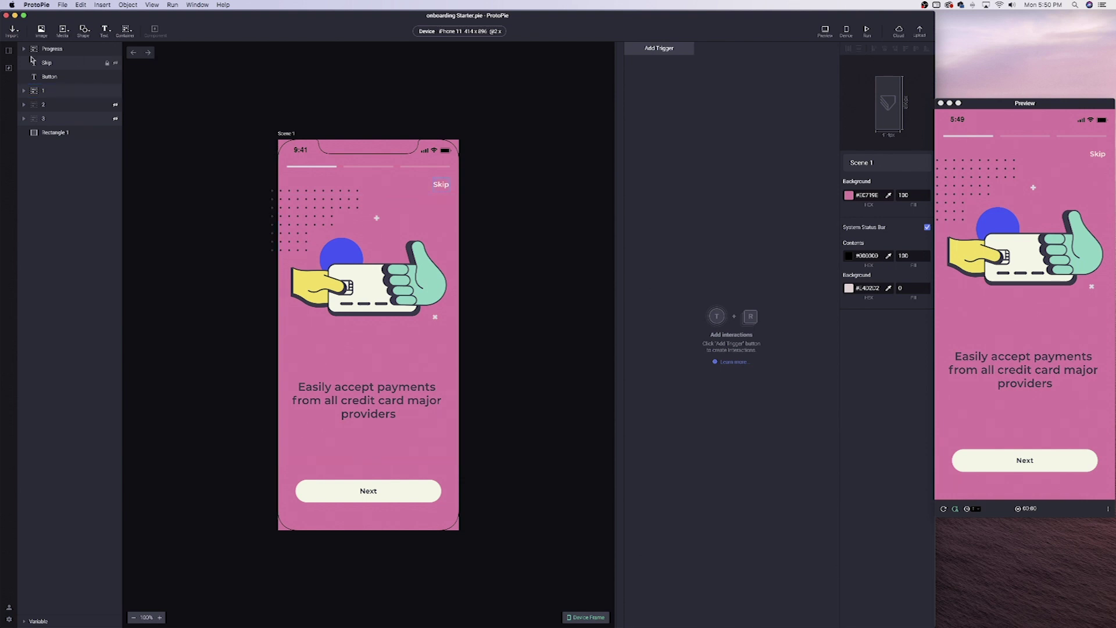
click(346, 167)
click(347, 189)
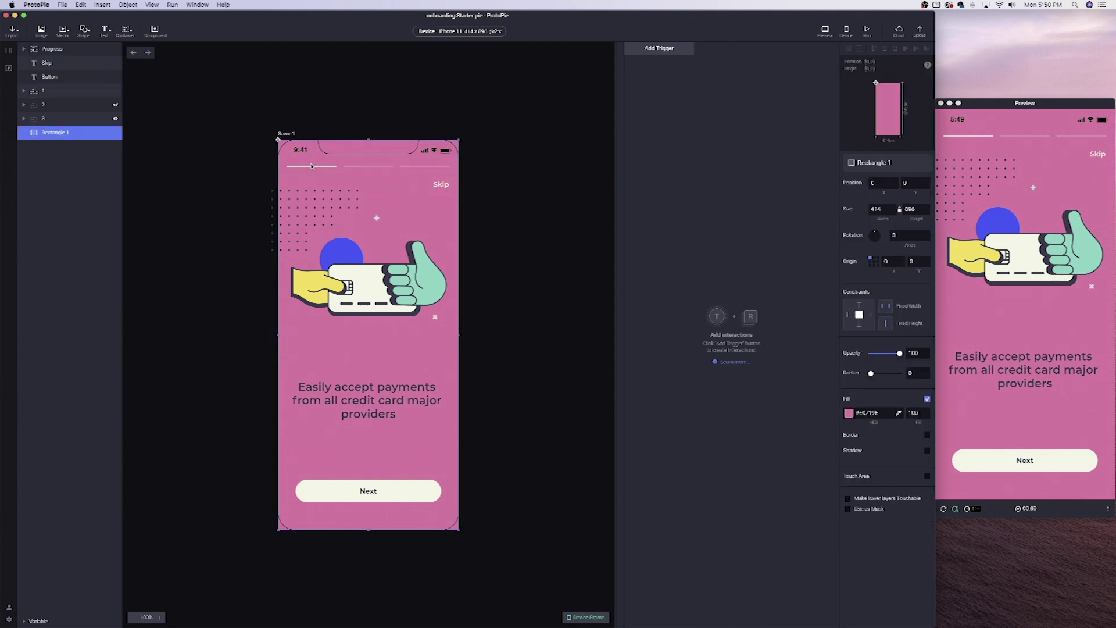
scroll(313, 169, up, 2)
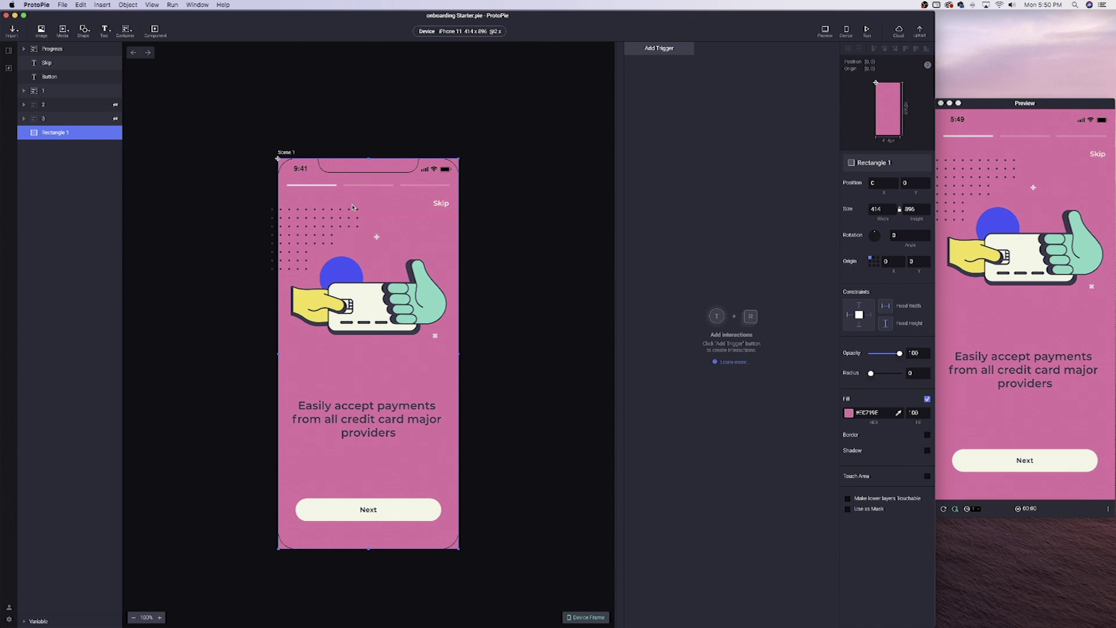
scroll(353, 206, up, 5)
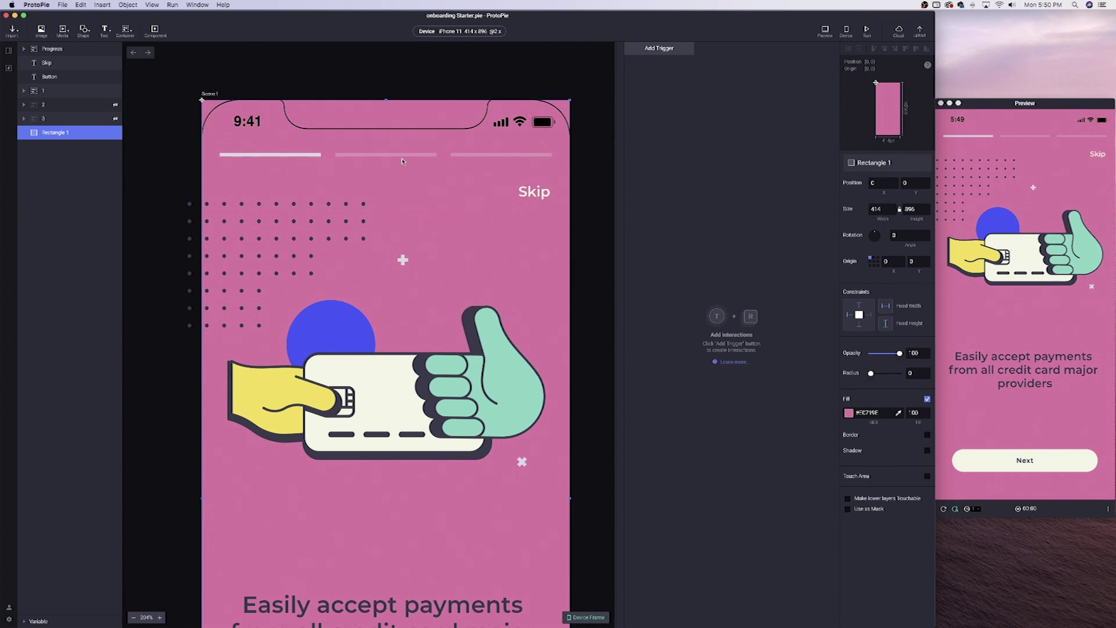
scroll(337, 157, down, 2)
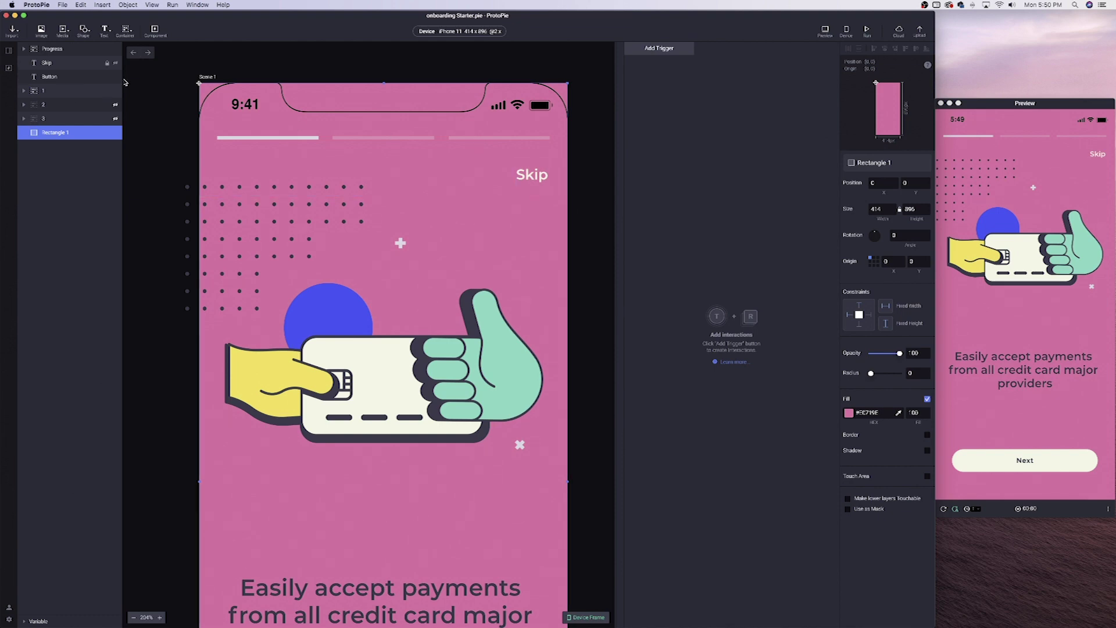
click(47, 63)
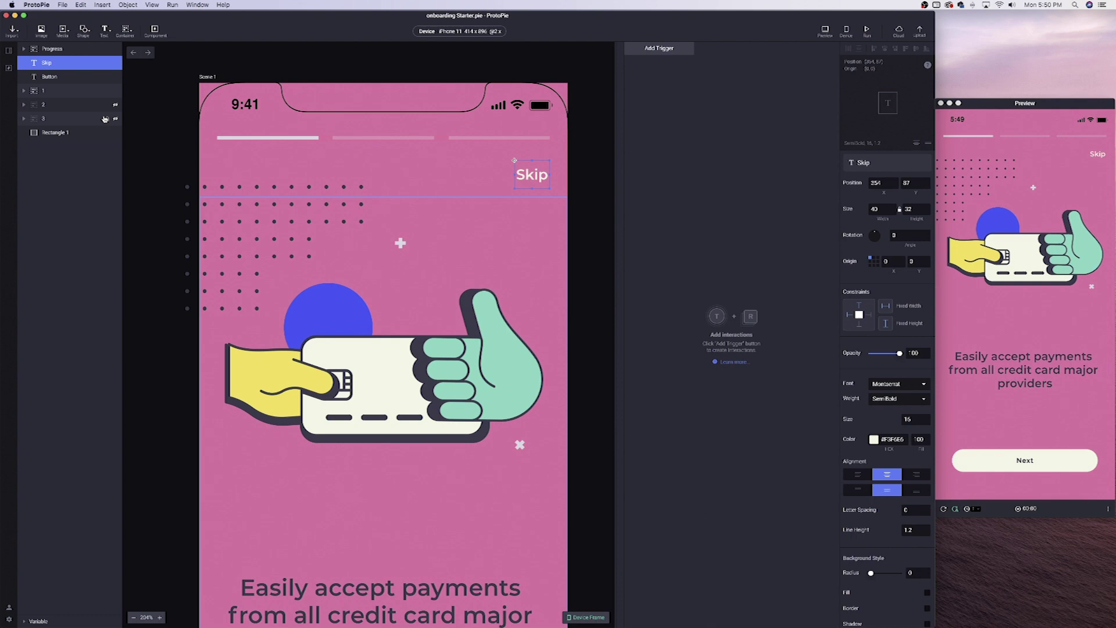
click(58, 77)
scroll(312, 187, down, 5)
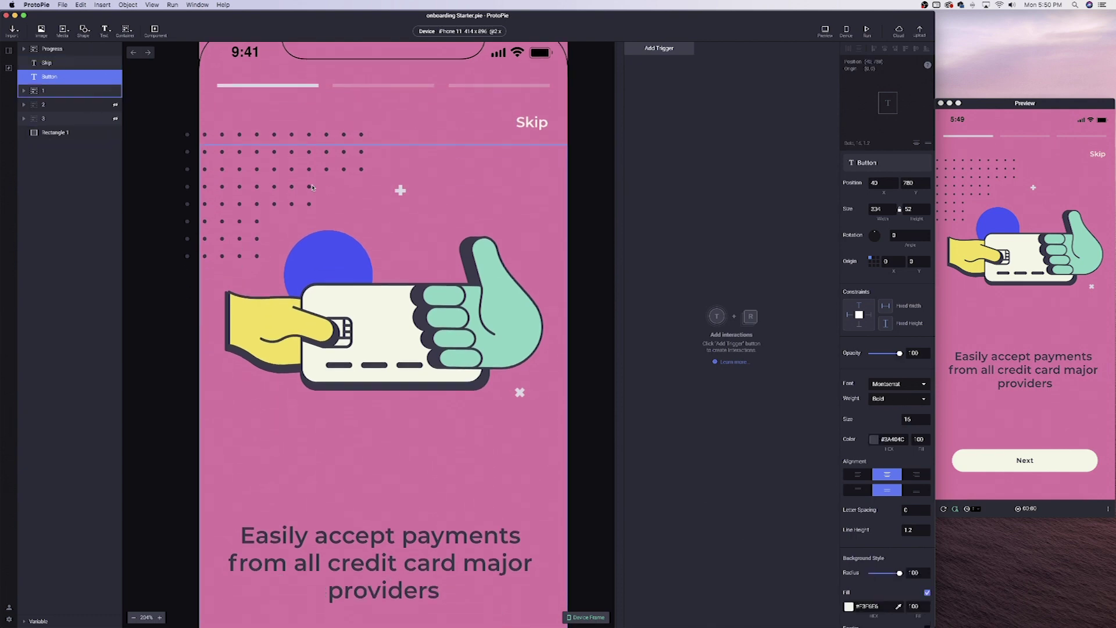
scroll(313, 187, down, 6)
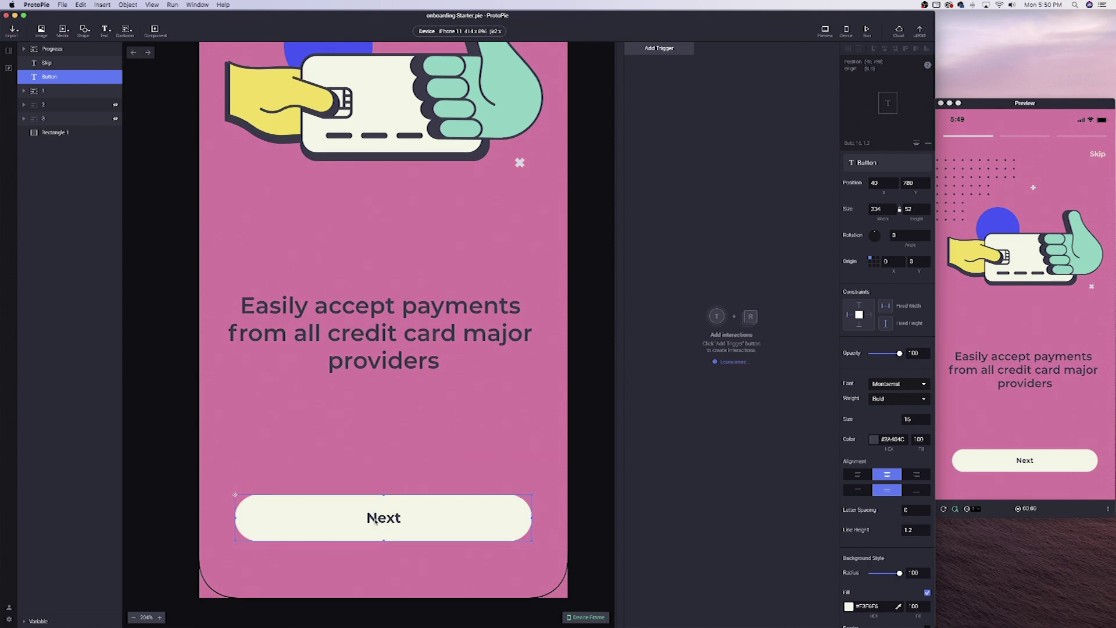
double_click(391, 518)
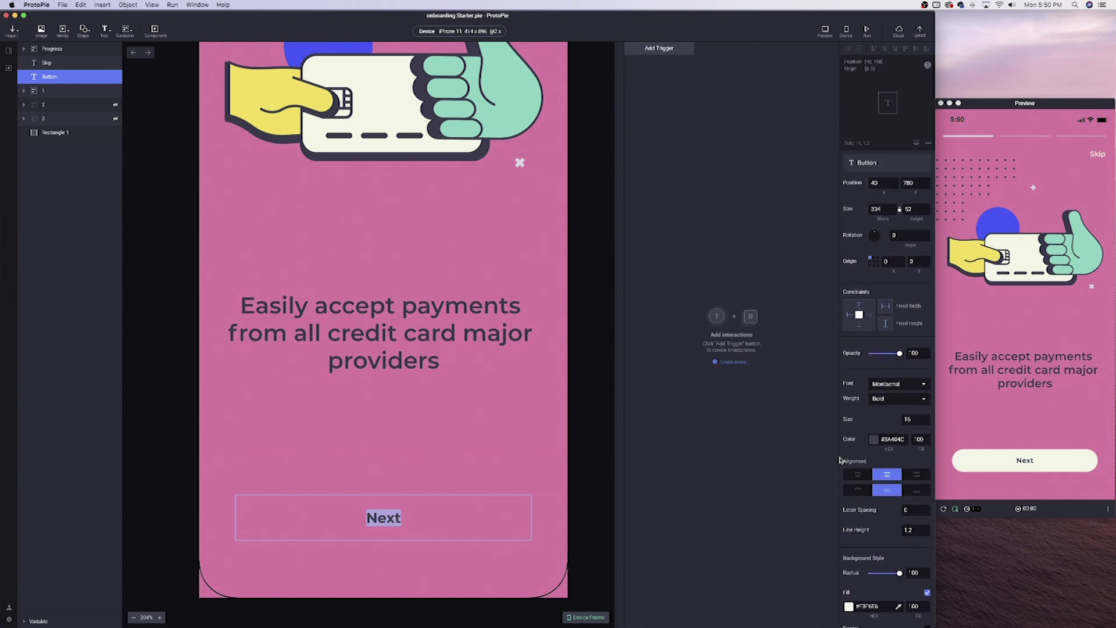
key(Escape)
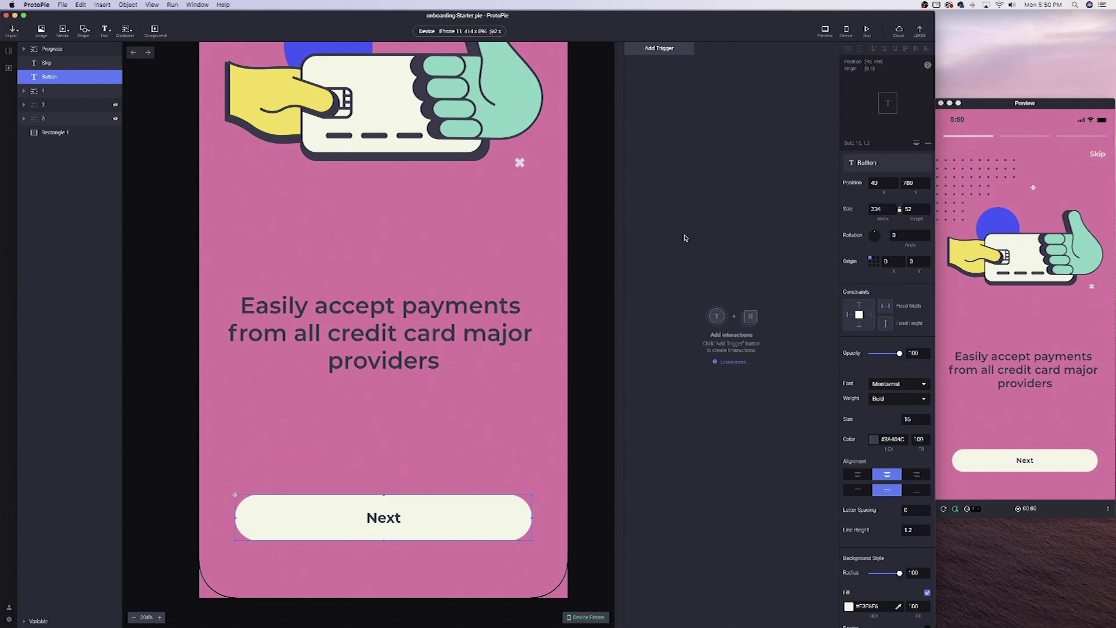
drag(615, 241, 684, 242)
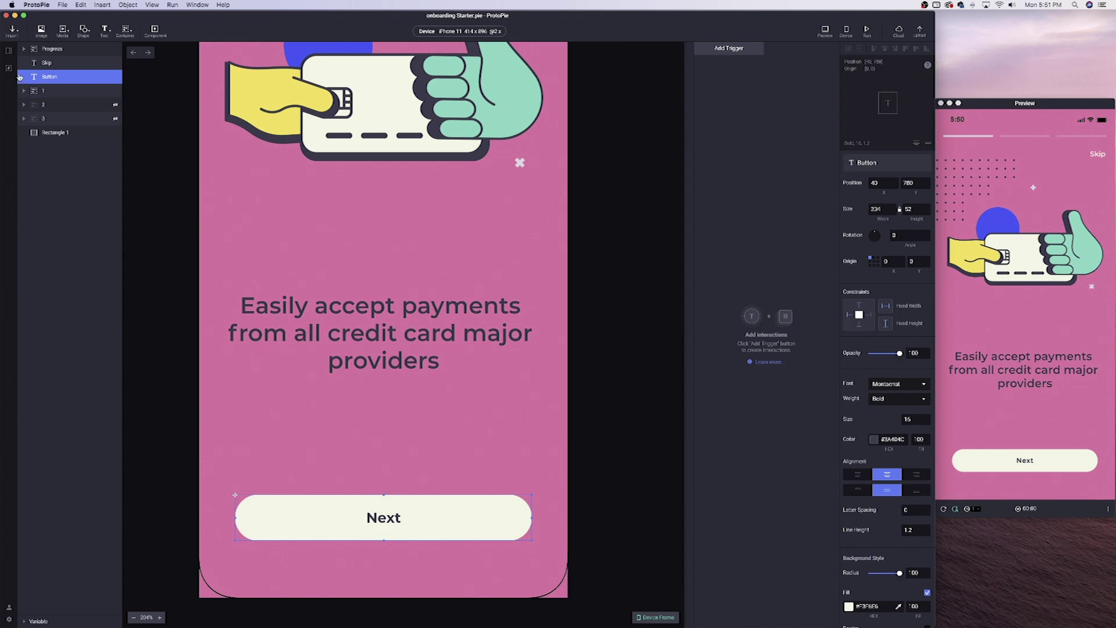
Step: Select page containers 1 and 3, then deselect them to view scene settings
click(53, 91)
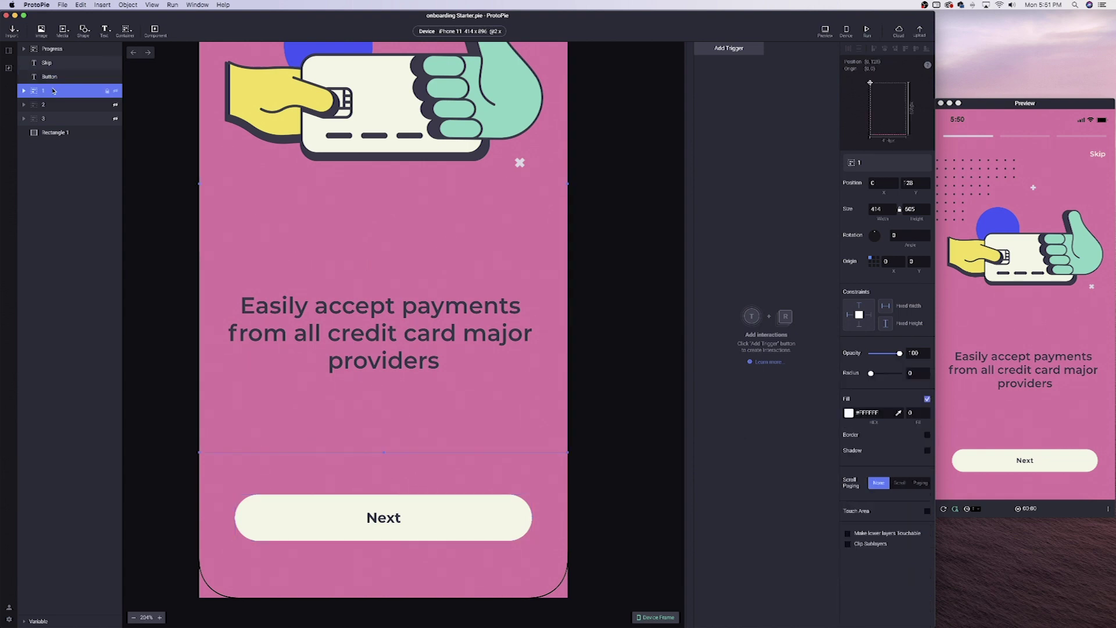
click(62, 118)
click(572, 167)
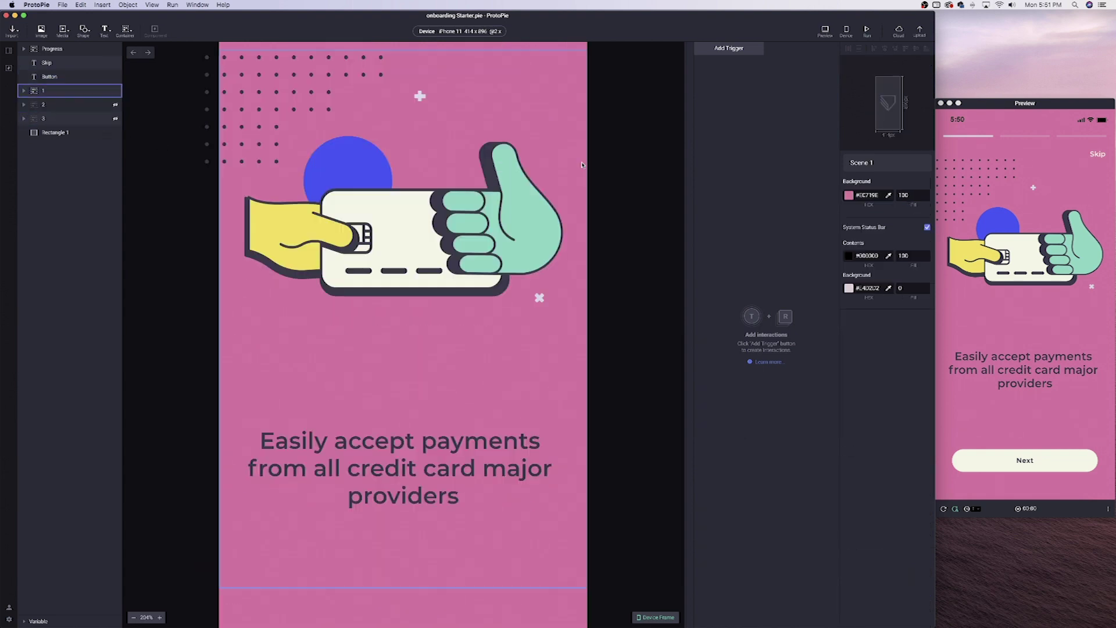
Step: Set the canvas zoom to 125% and hide page container 1
click(153, 618)
text(124)
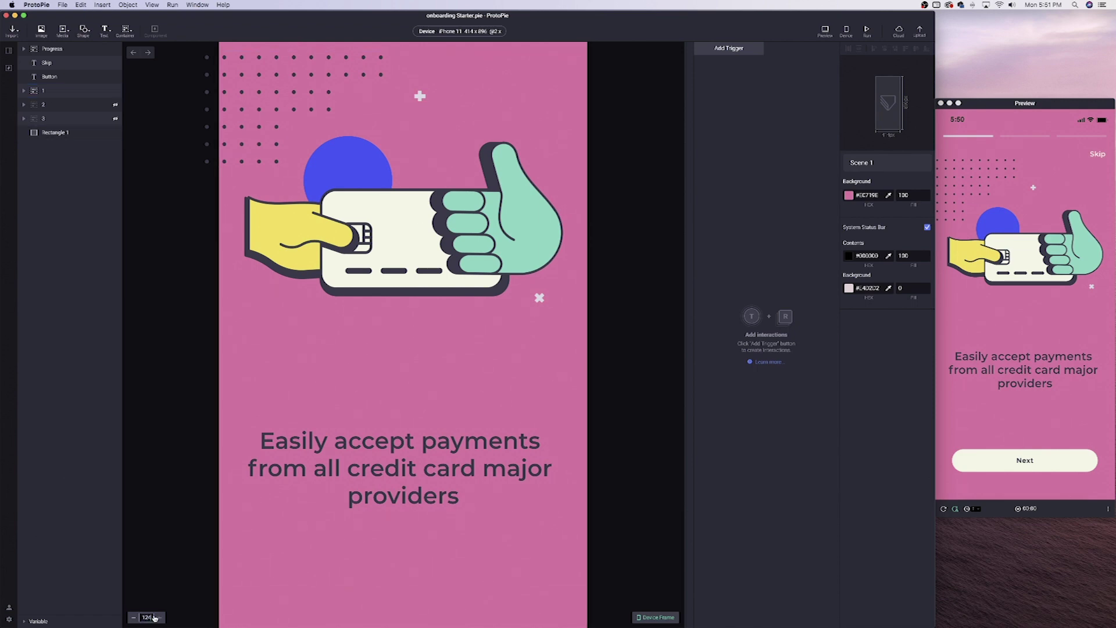
key(Return)
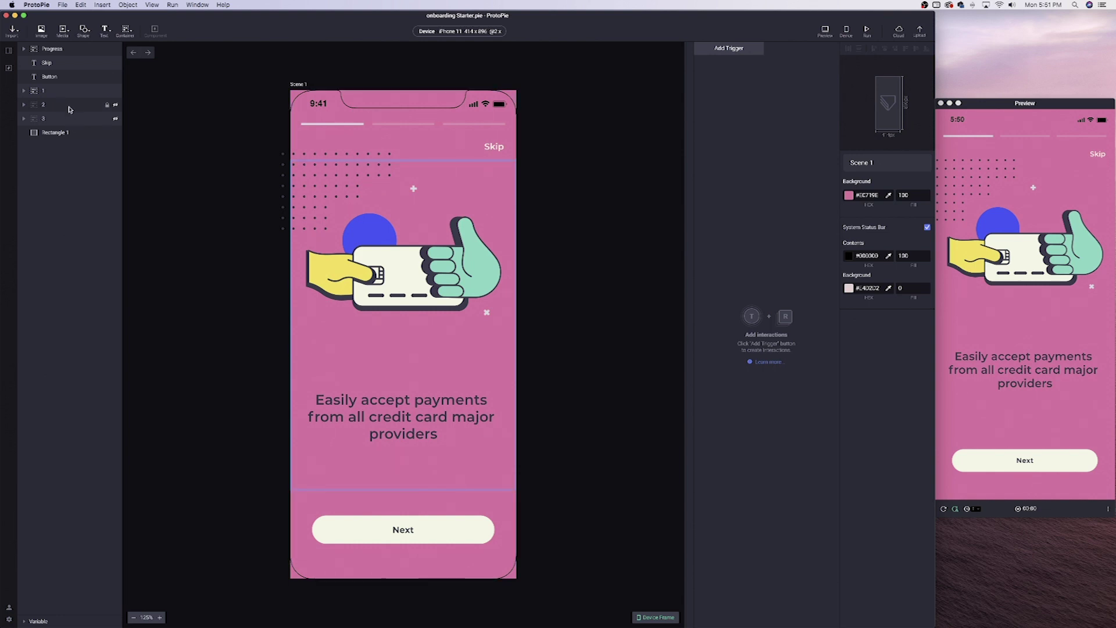
click(61, 93)
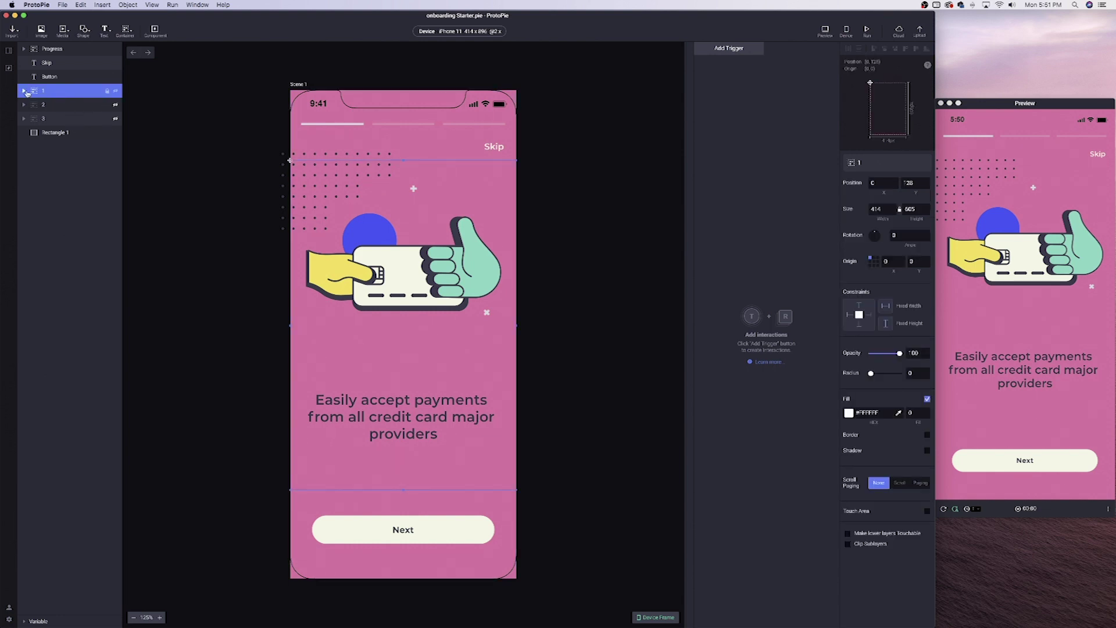
click(117, 92)
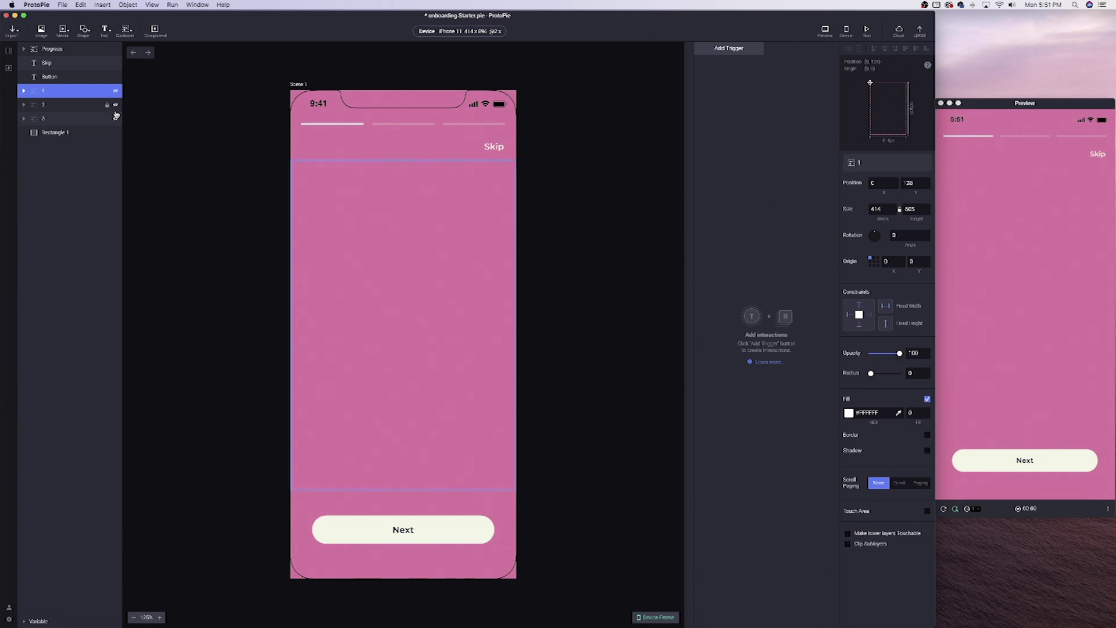
Step: Toggle visibility of pages 1, 2 and 3 to compare the onboarding screens
click(115, 115)
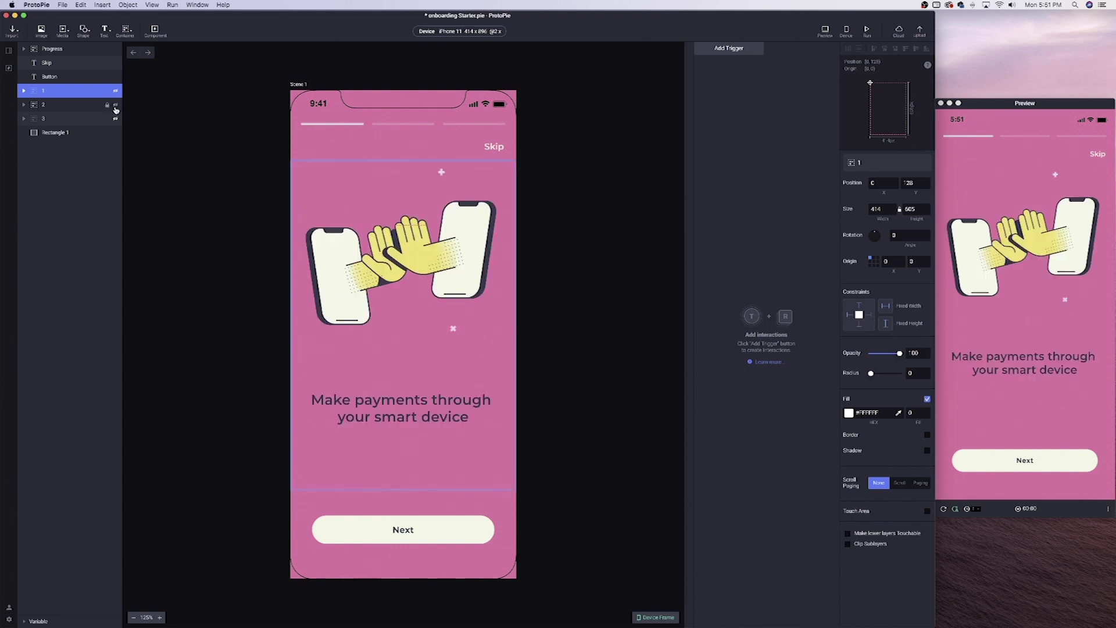
click(115, 106)
click(117, 119)
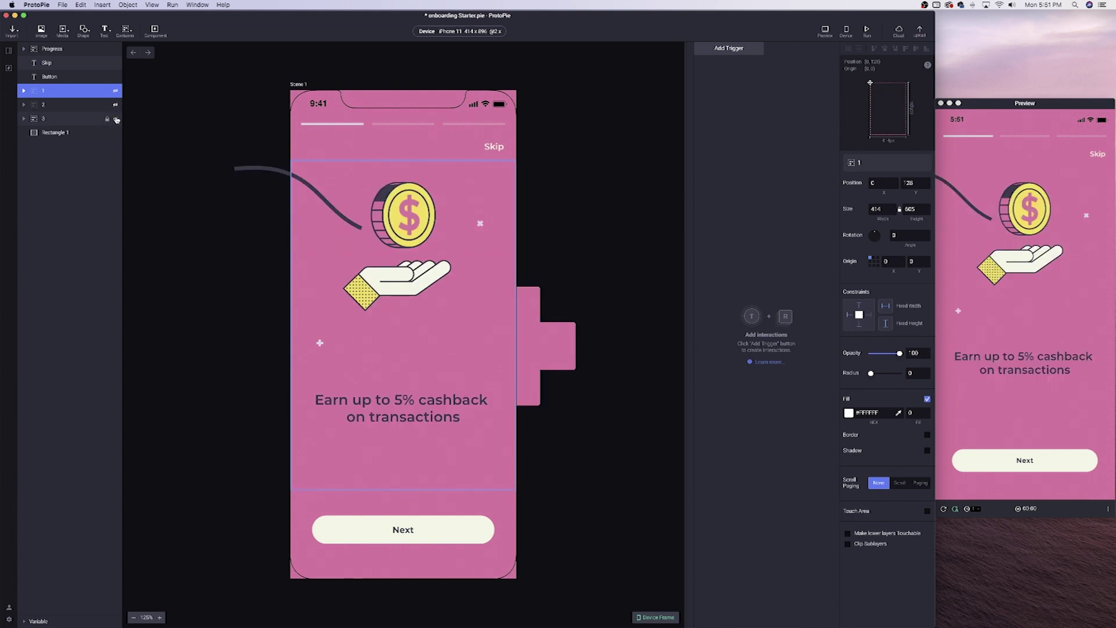
click(117, 120)
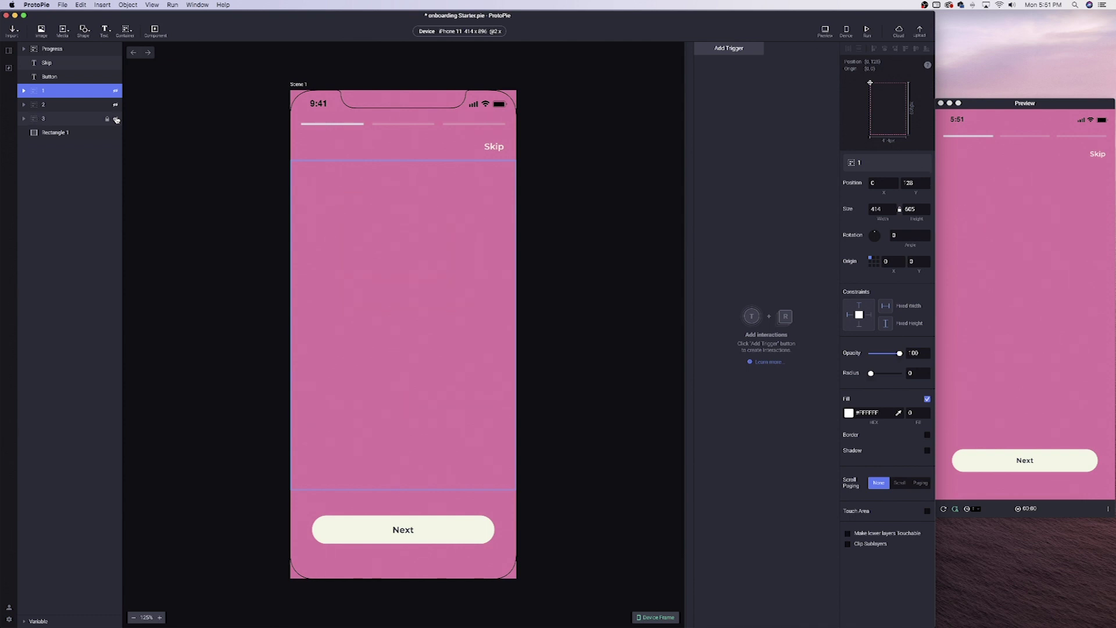
click(116, 107)
click(116, 107)
click(116, 91)
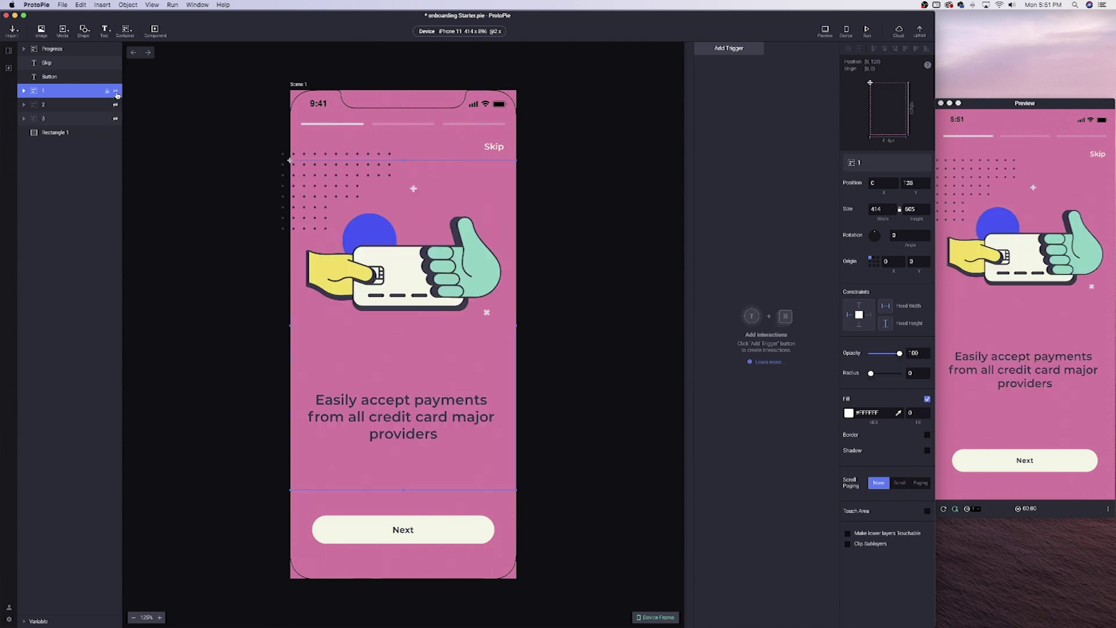
Step: Move the pink Rectangle 1 background, then undo the move
click(62, 134)
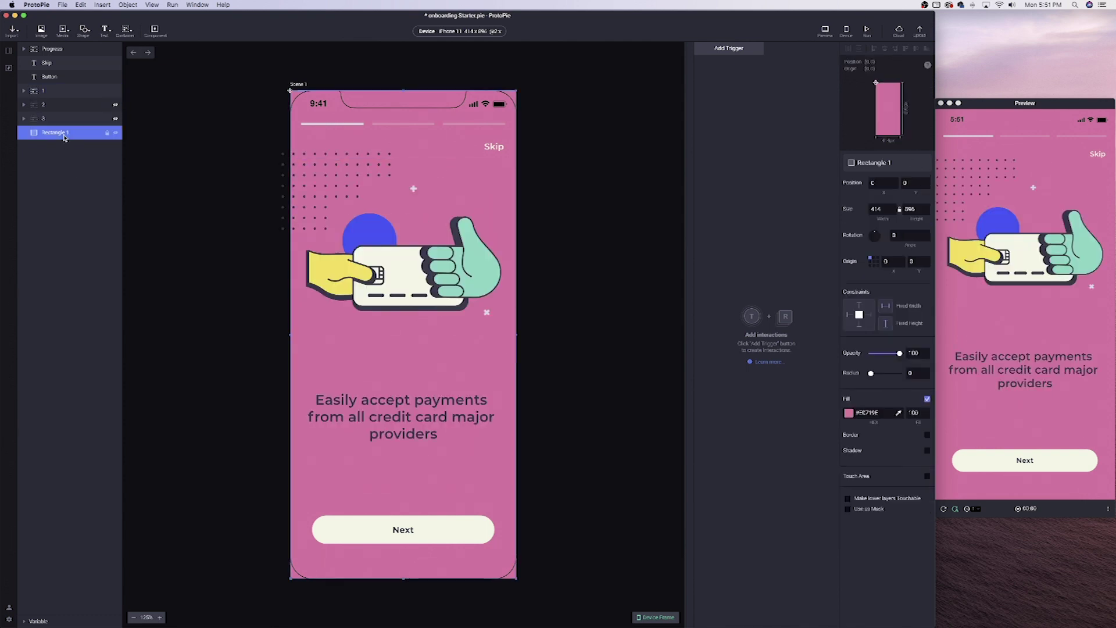
drag(388, 135, 530, 144)
key(super+z)
Step: Leave only page 1 visible by hiding pages 3 and 2
click(116, 120)
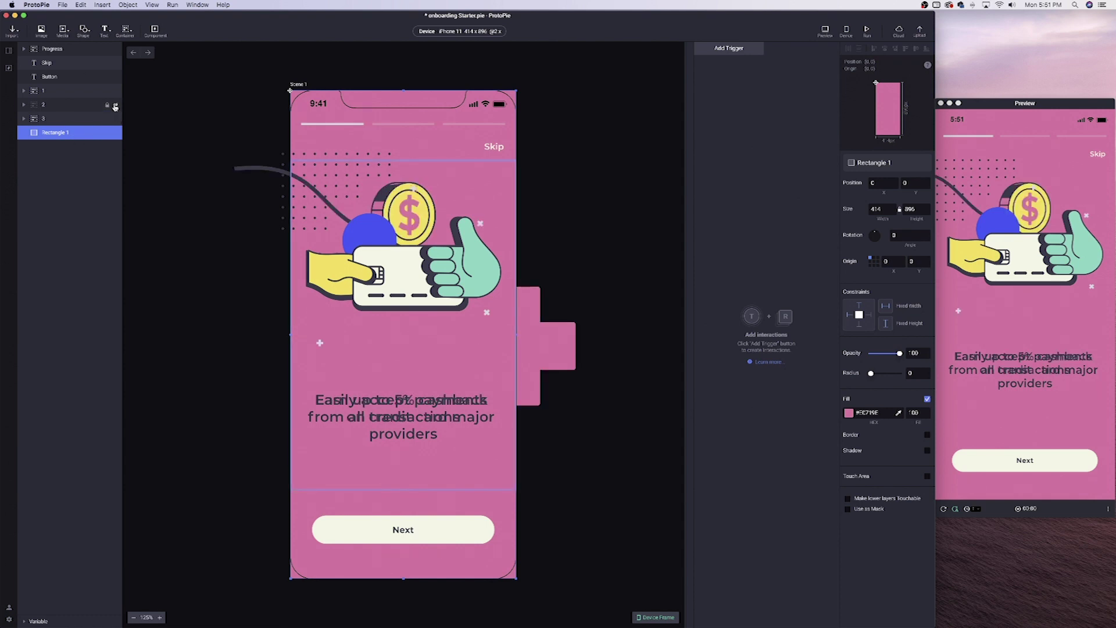
click(52, 94)
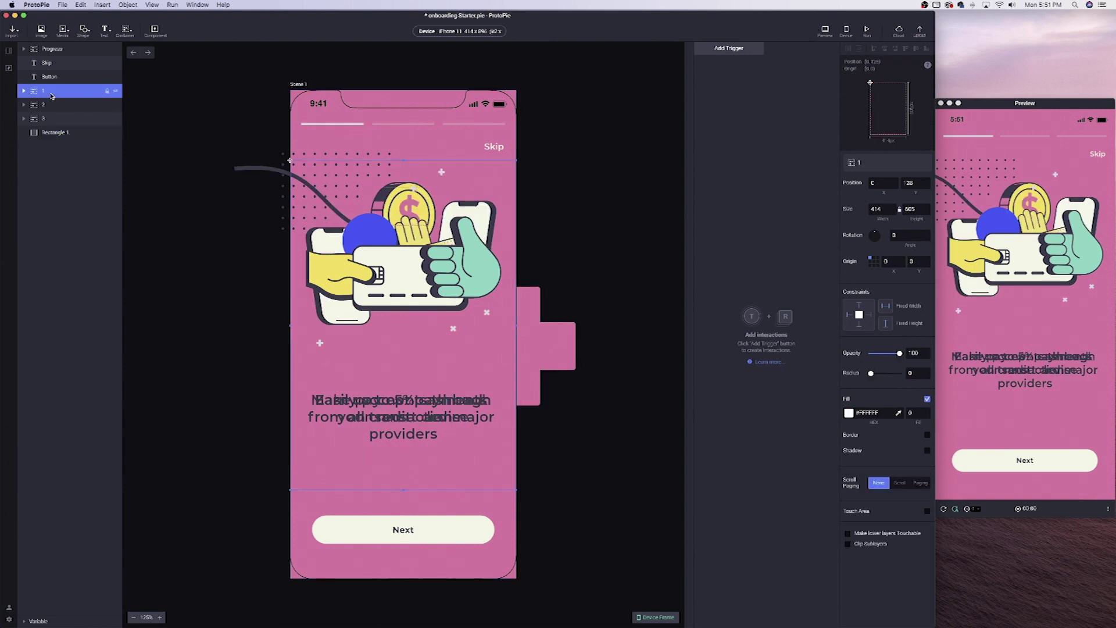
click(55, 120)
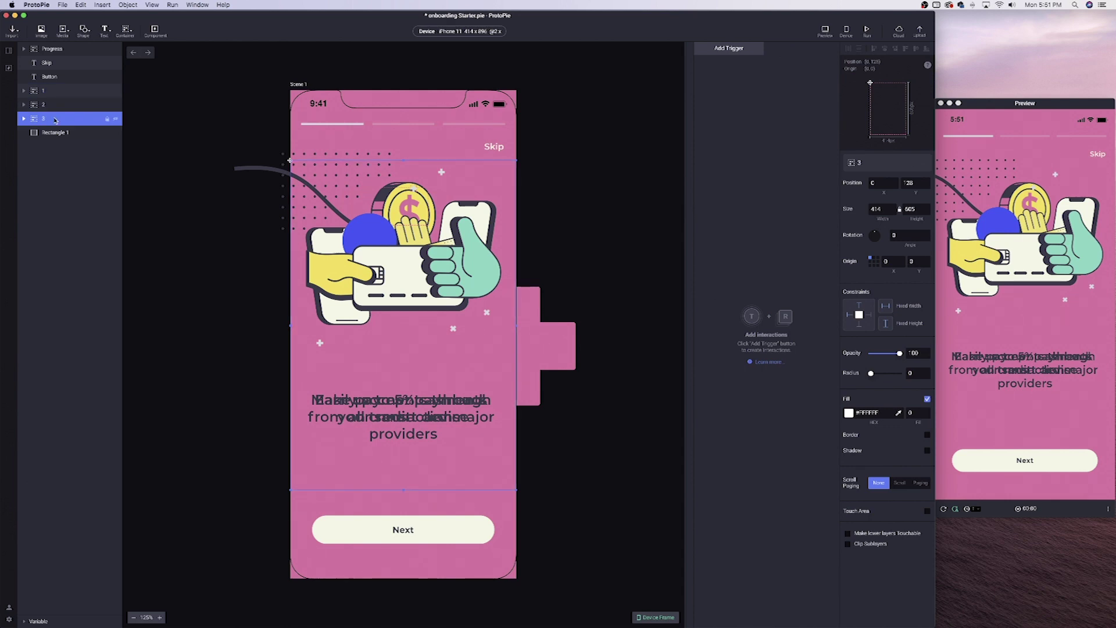
click(116, 118)
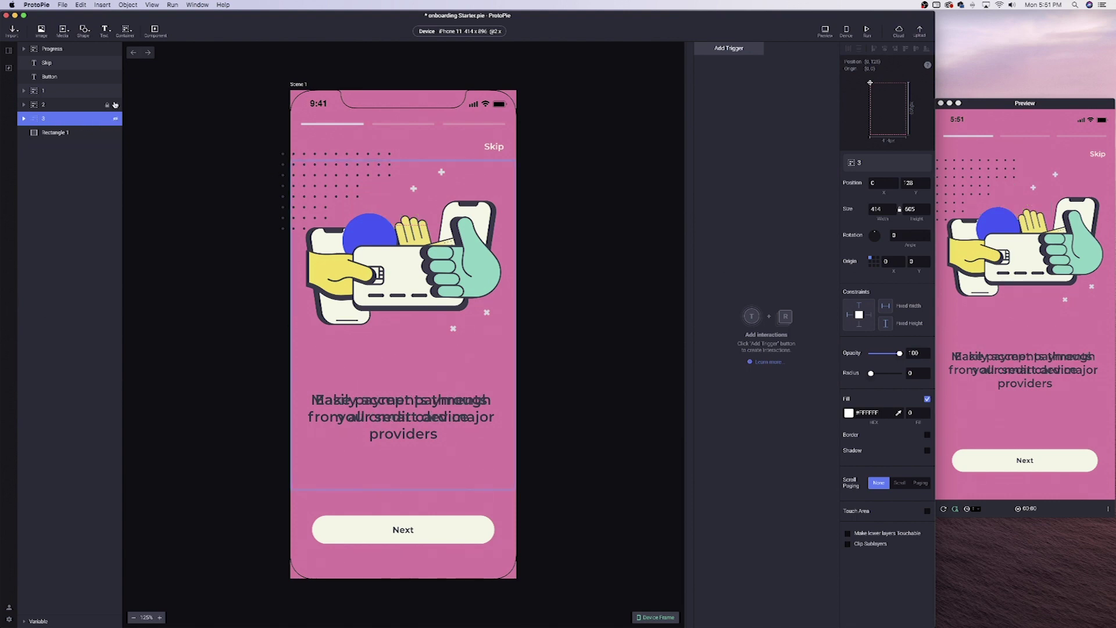
click(116, 107)
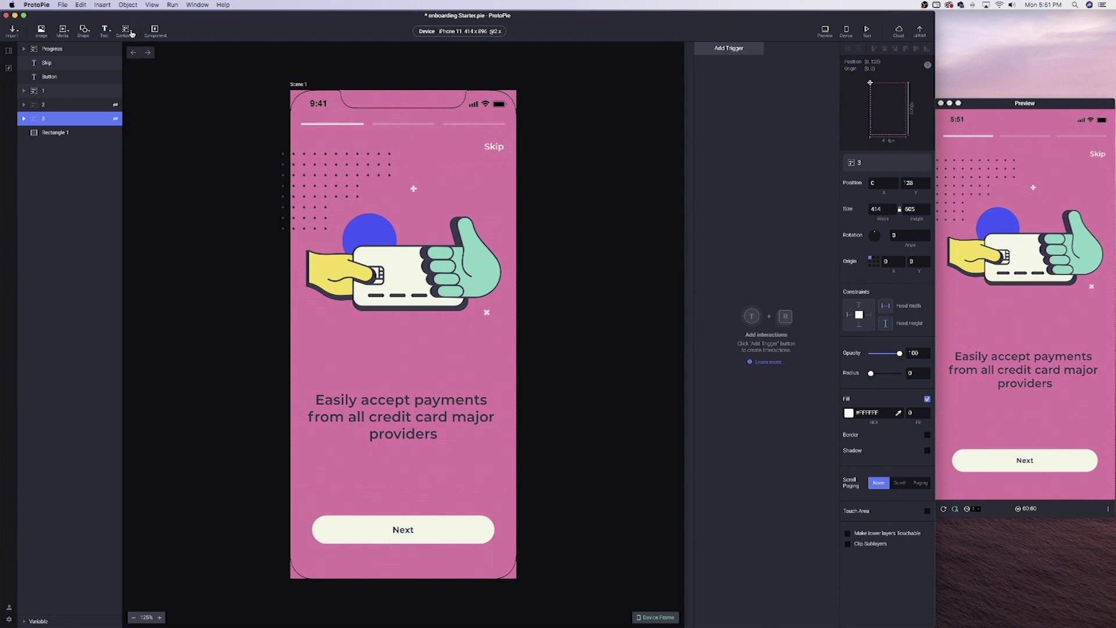
Step: Add a paging container, move it above layer 1, and rename it Swipe
click(132, 33)
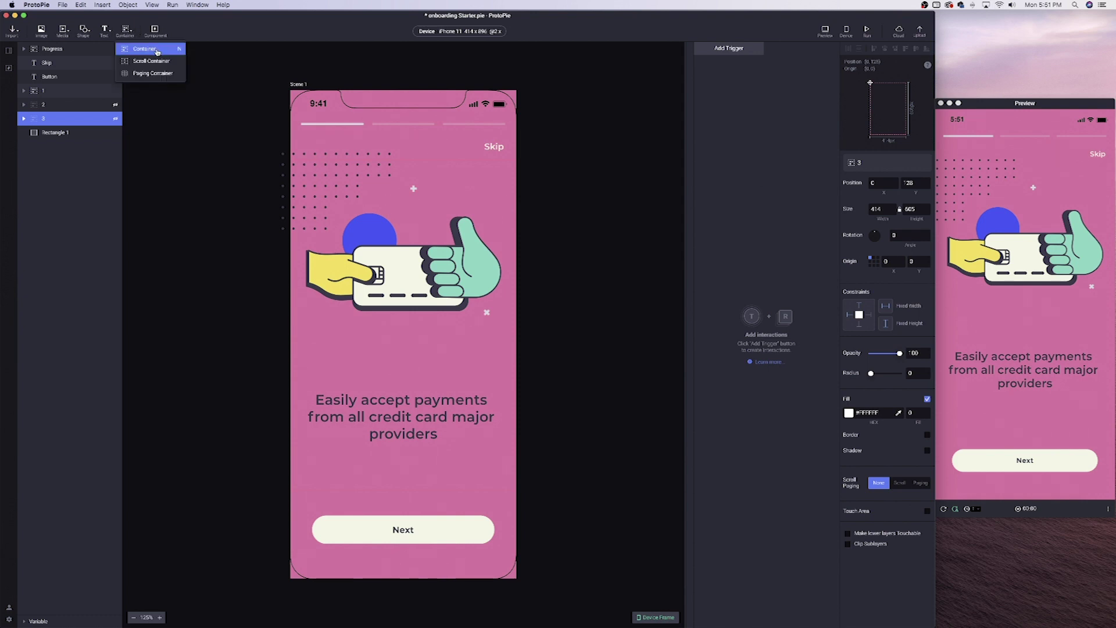
click(161, 79)
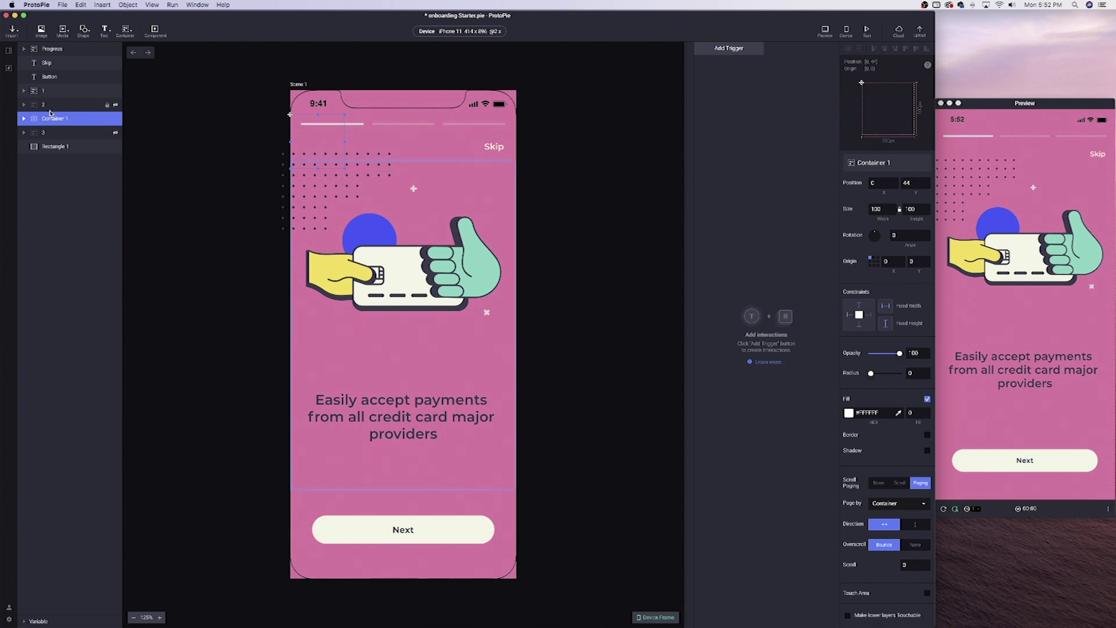
drag(57, 122, 54, 89)
double_click(55, 91)
text(Swipe)
key(Return)
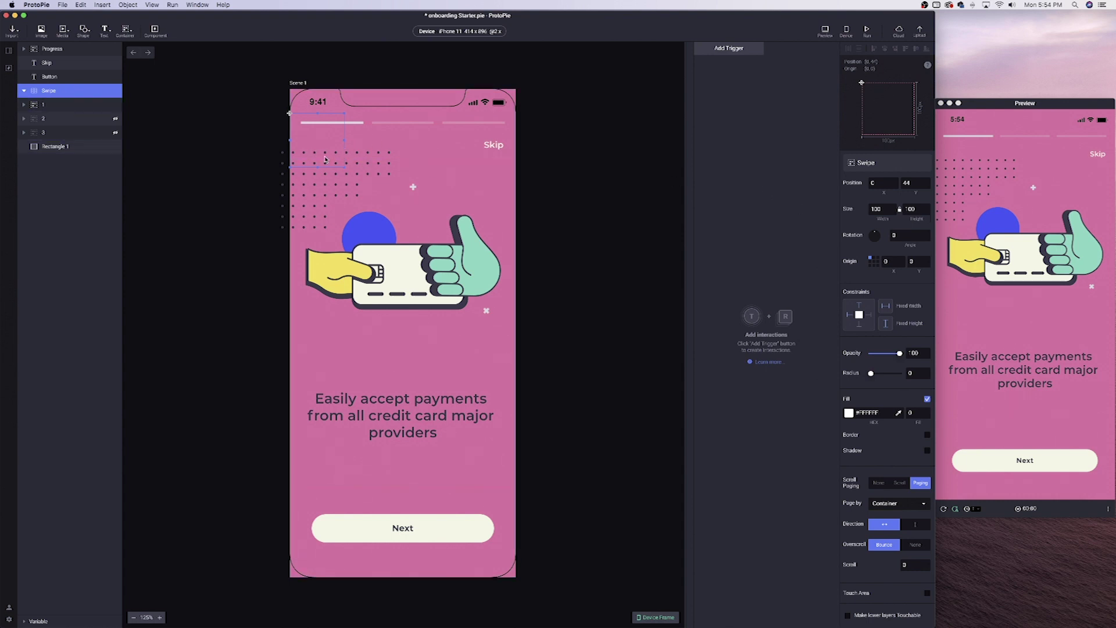
Step: Resize the Swipe container to 414 × 709 at 0, 44, ending just above the Next button
drag(342, 166, 516, 411)
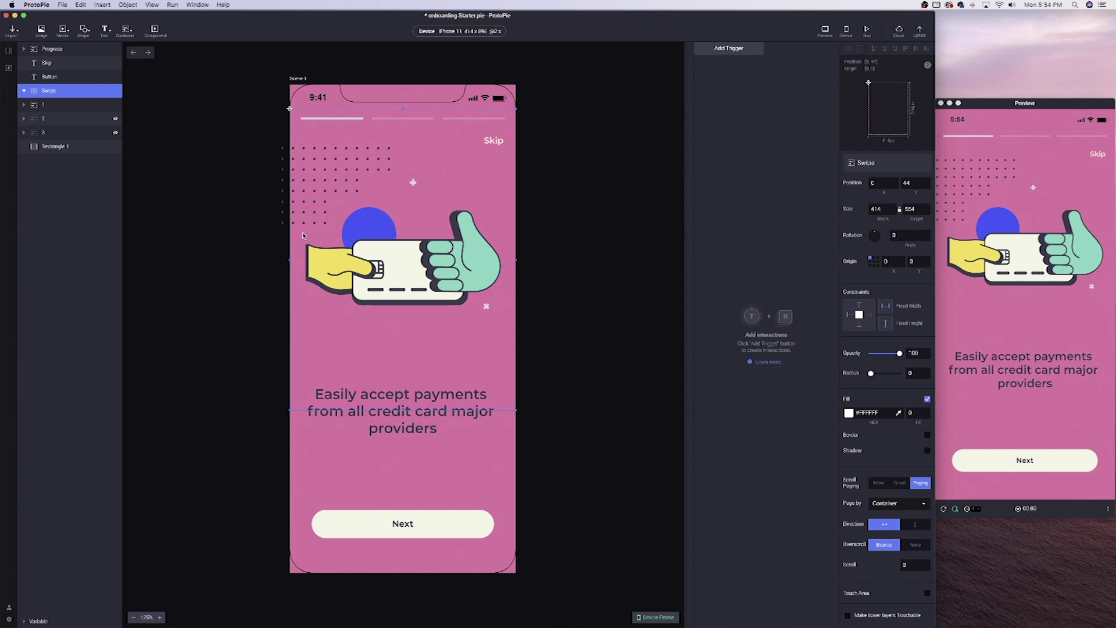
scroll(332, 303, down, 1)
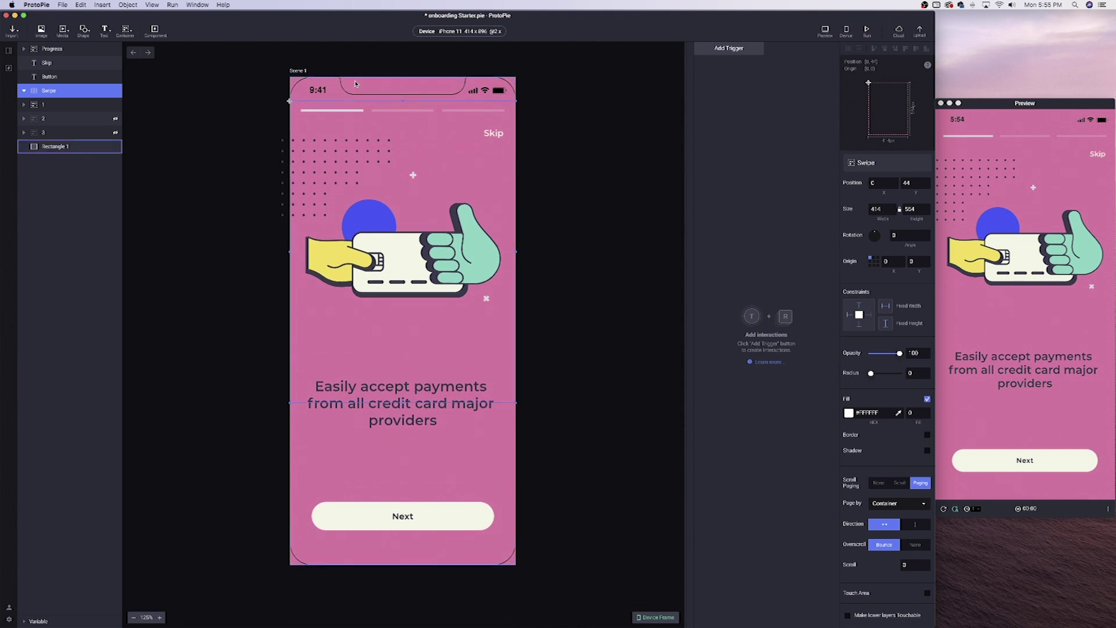
scroll(404, 348, down, 1)
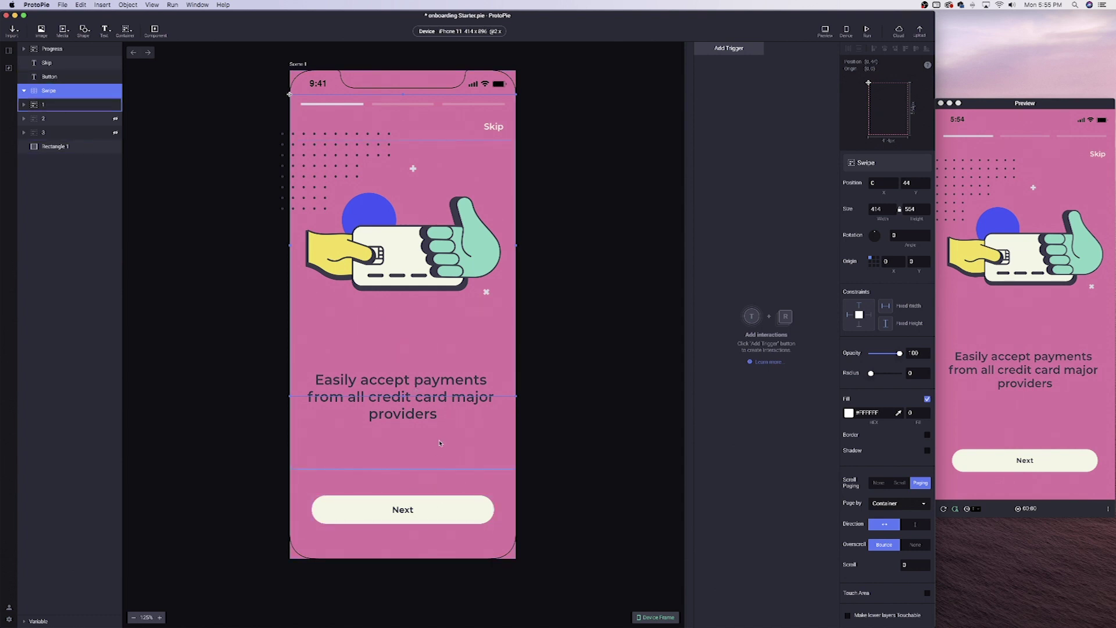
scroll(392, 230, down, 1)
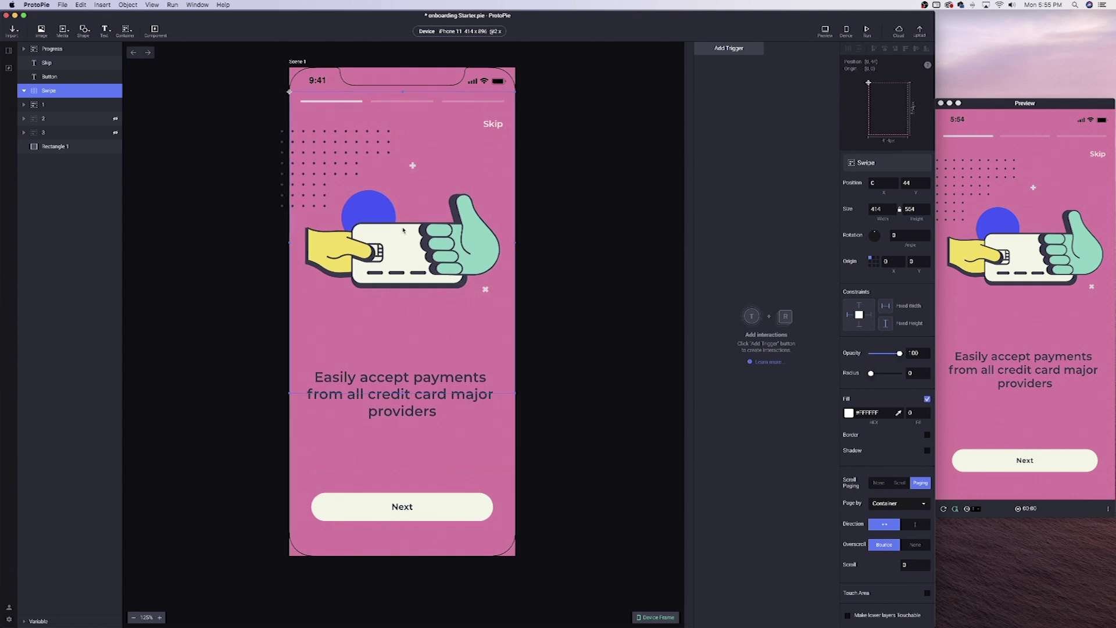
scroll(532, 233, down, 1)
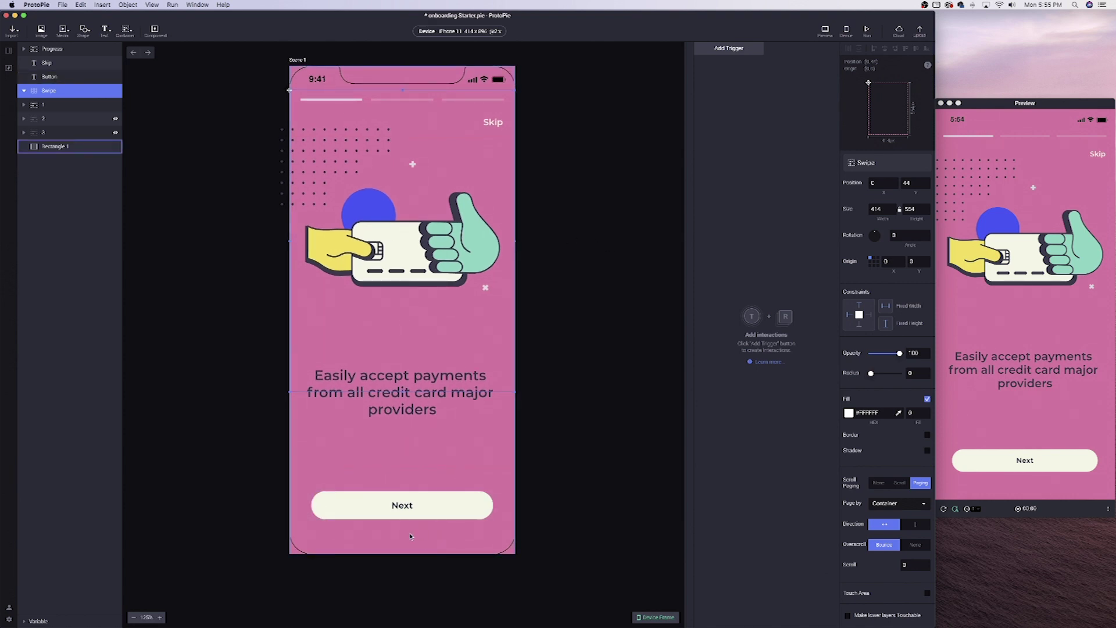
drag(403, 392, 427, 478)
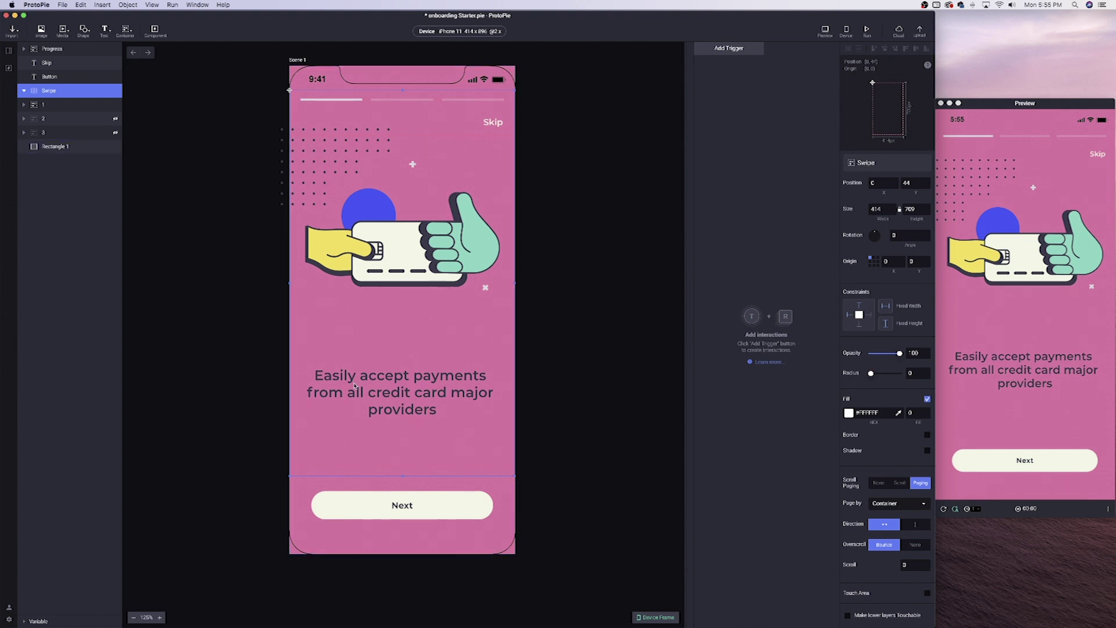
Step: Select page 1 inside Swipe and test the swipe gesture in the Preview
drag(69, 94, 72, 99)
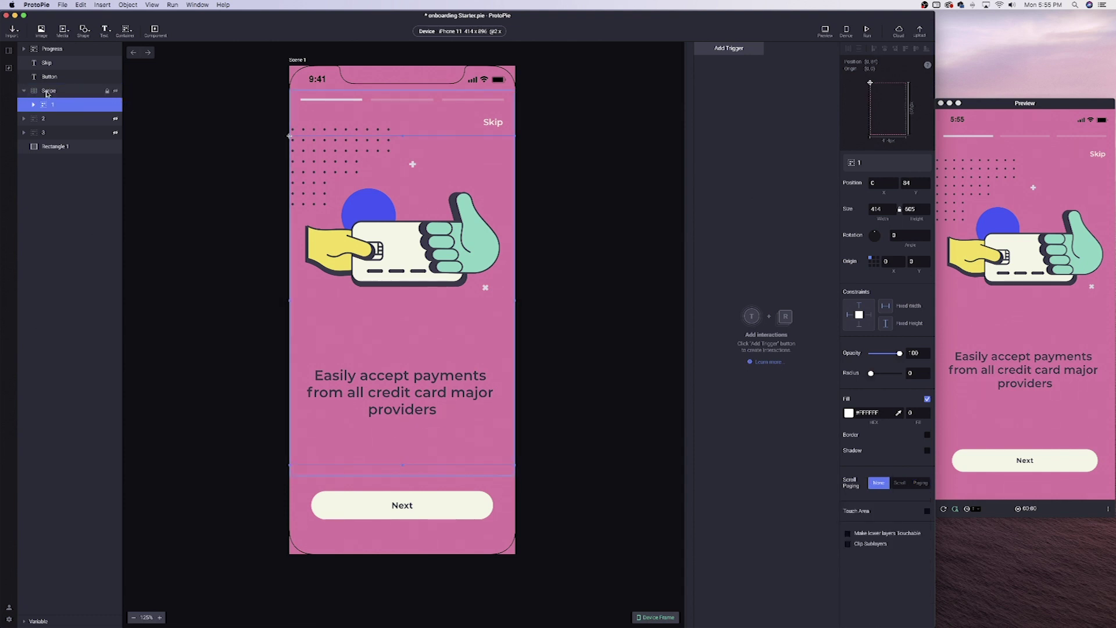
drag(1059, 265, 875, 255)
mouse_move(1093, 265)
mouse_down()
mouse_move(870, 251)
mouse_move(1077, 271)
mouse_up()
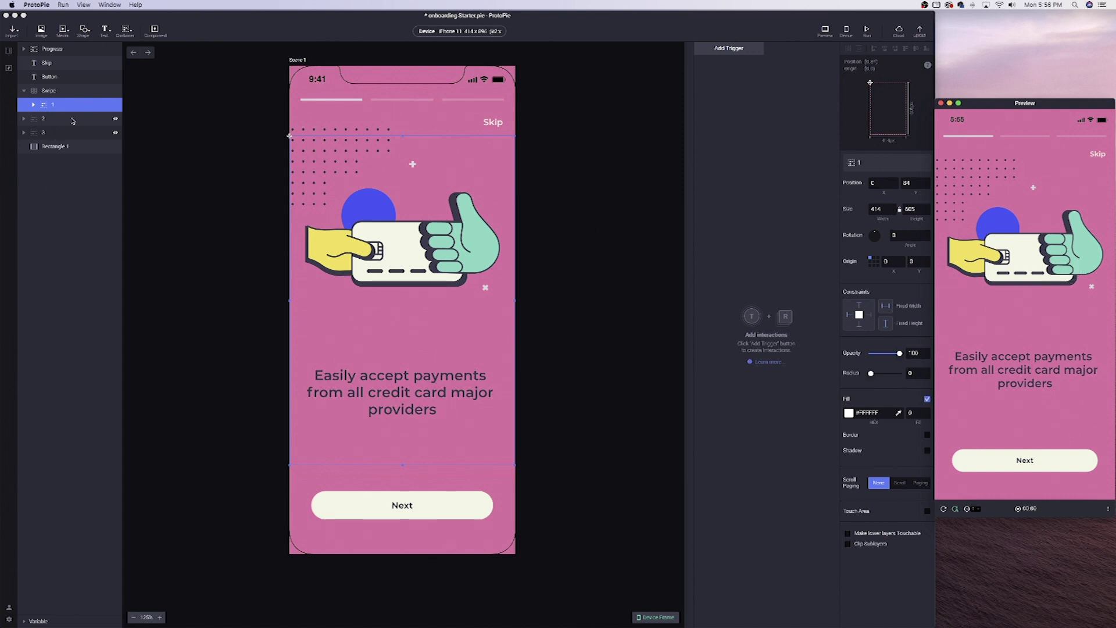
Step: Unhide page 2, move it into Swipe, and position it at X 414 beside page 1
click(117, 120)
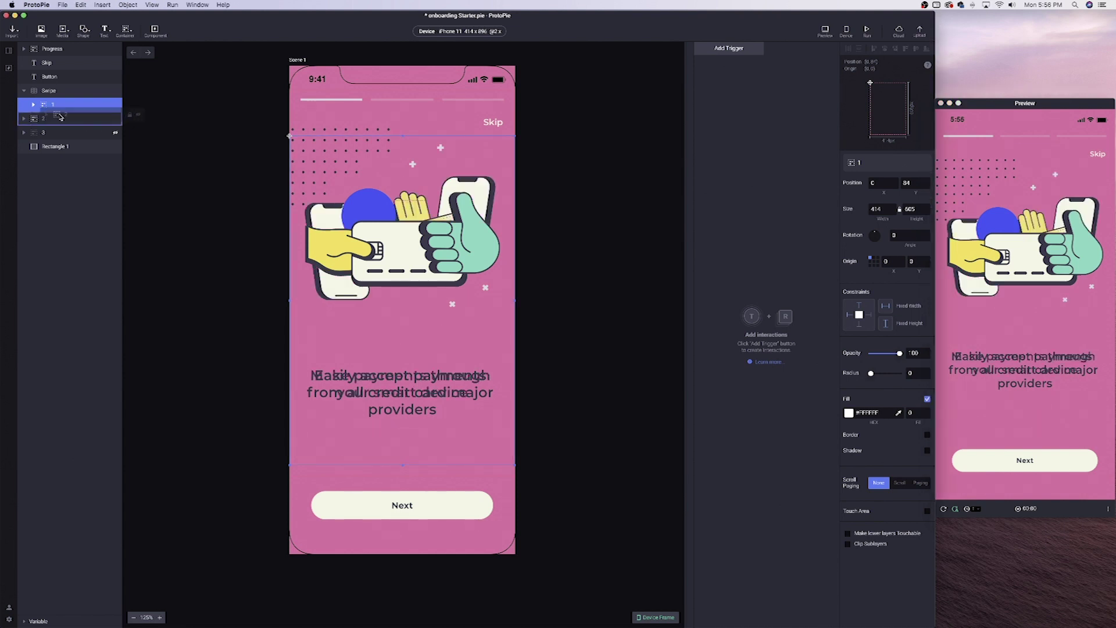
click(61, 115)
drag(60, 115, 59, 112)
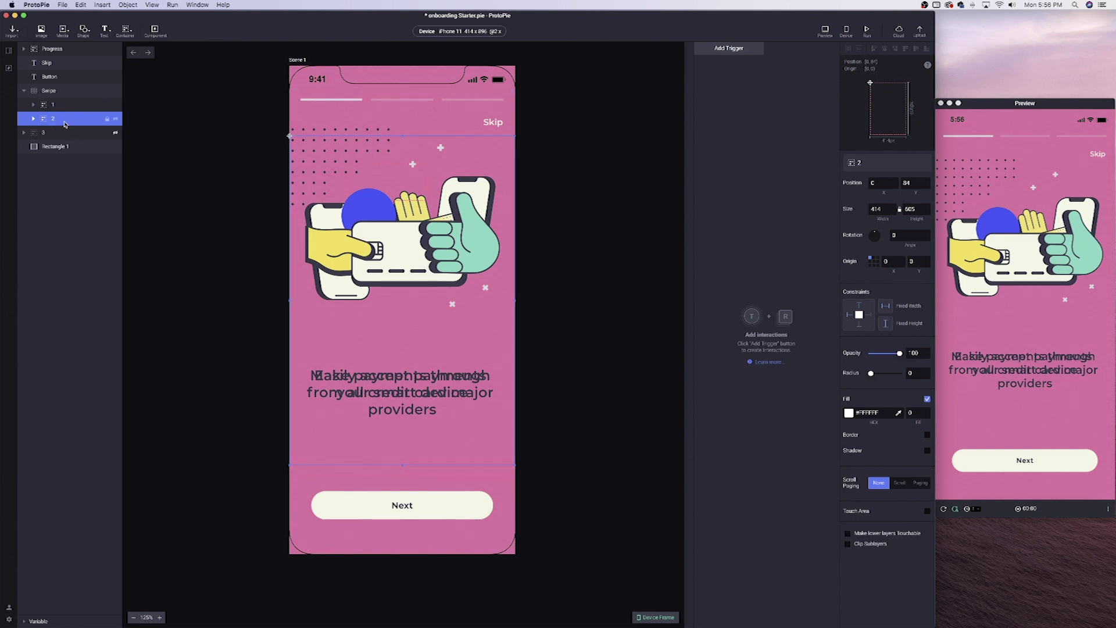
scroll(388, 266, right, 1)
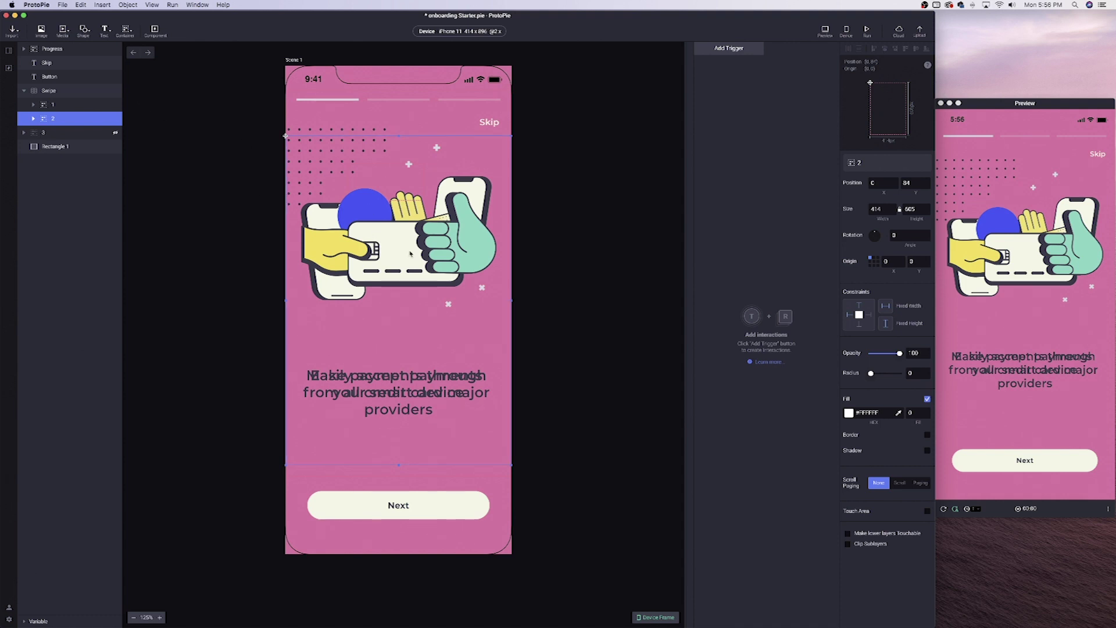
drag(362, 228, 598, 232)
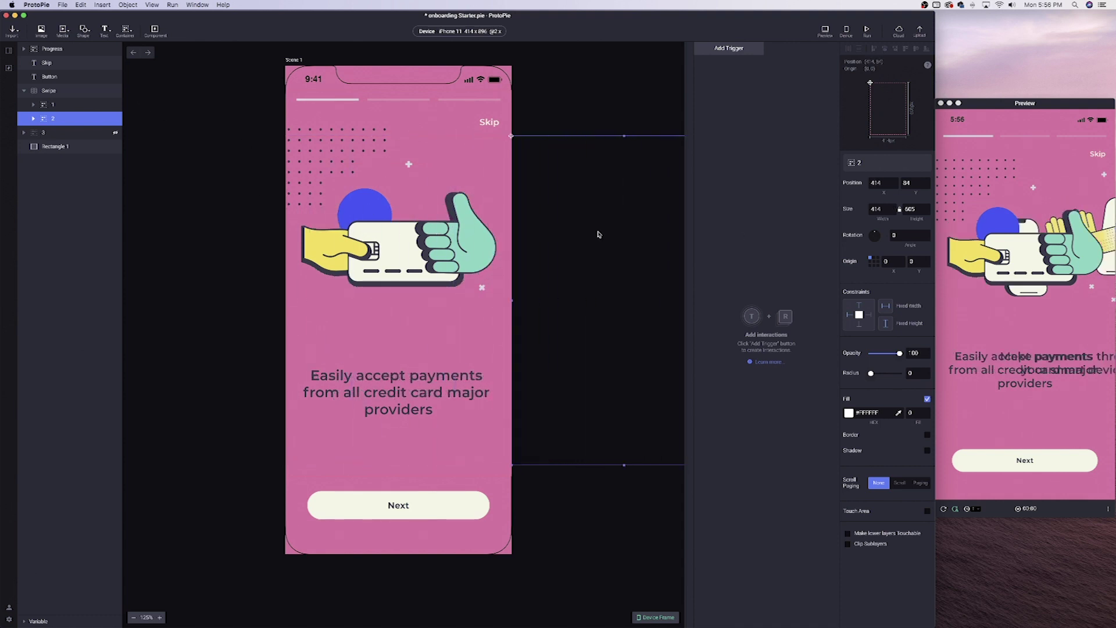
Step: Check the second page's horizontal position on the canvas
scroll(586, 232, right, 2)
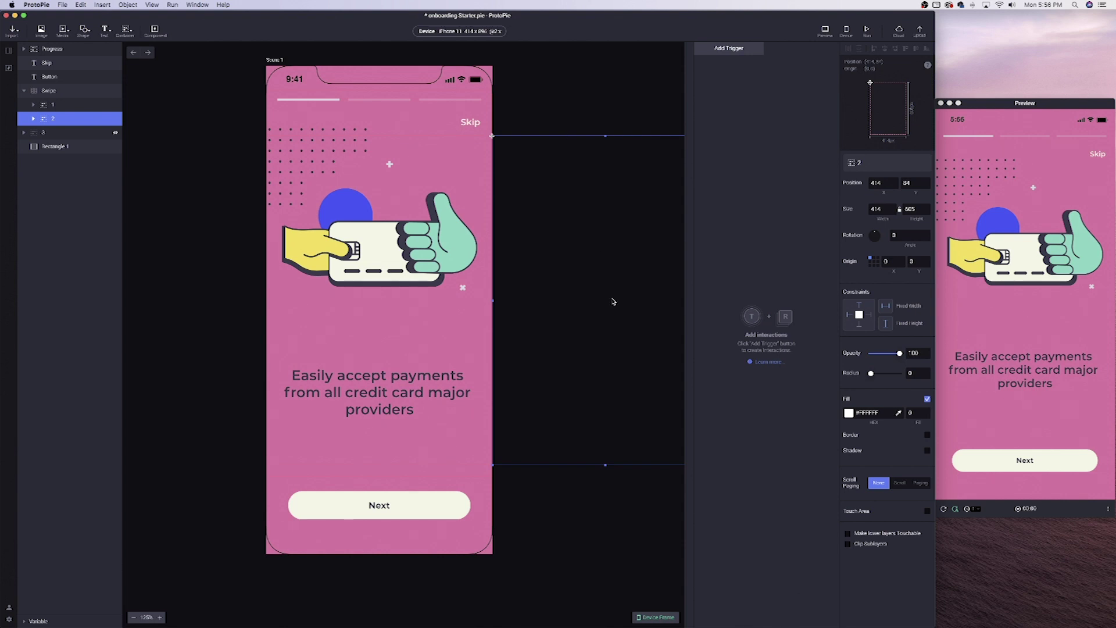
click(882, 184)
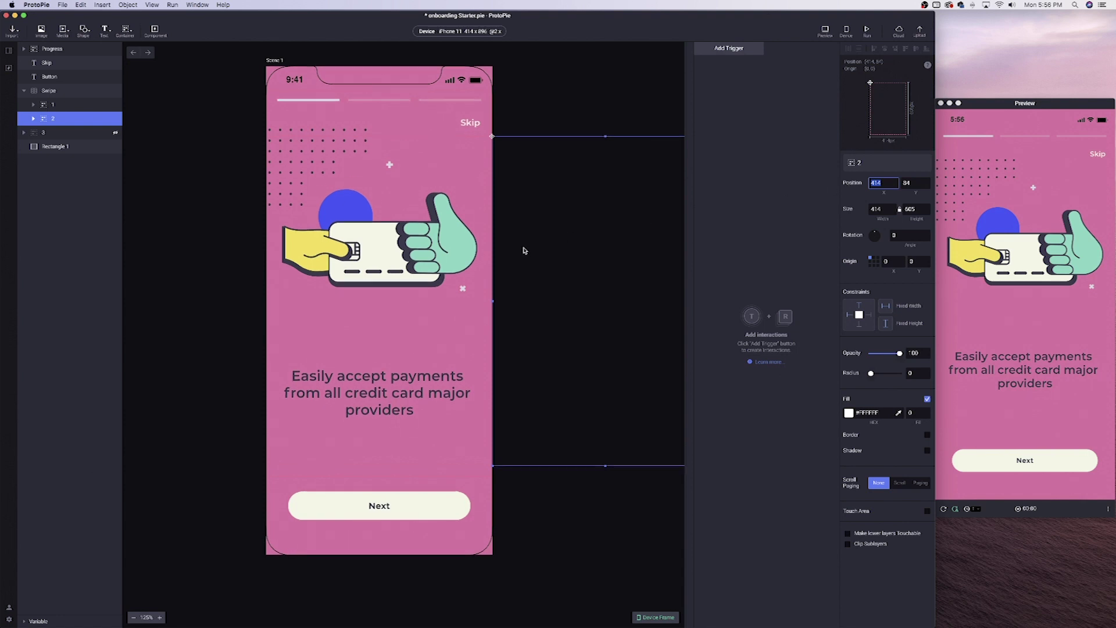
scroll(525, 251, right, 3)
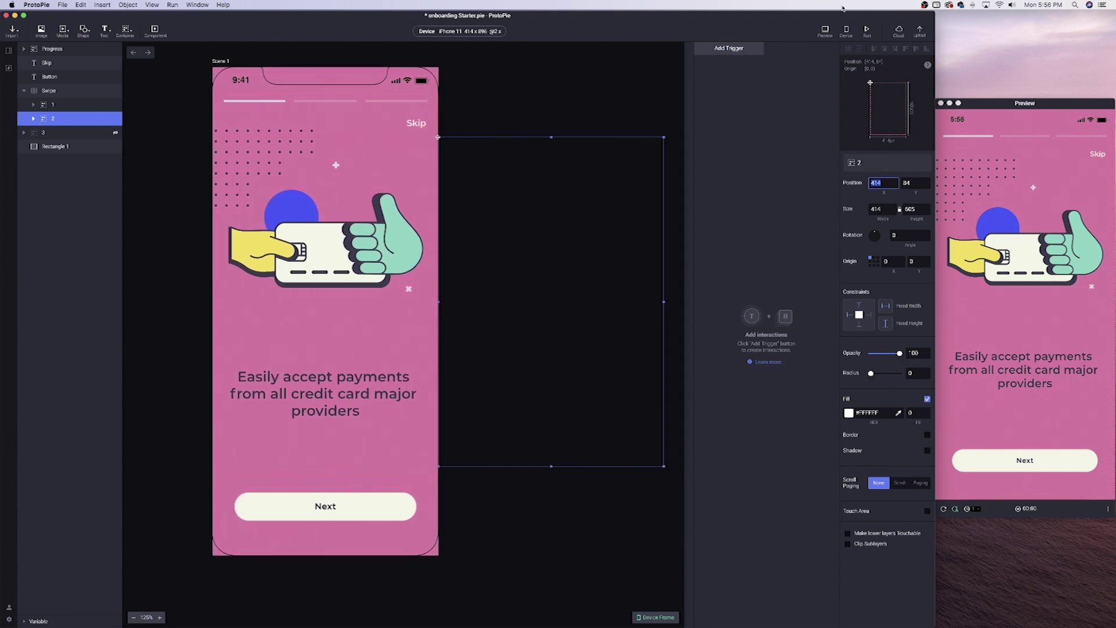
click(867, 36)
drag(540, 232, 528, 204)
Step: In Preview, swipe to the 'Make payments through your smart device' page and back
click(1092, 259)
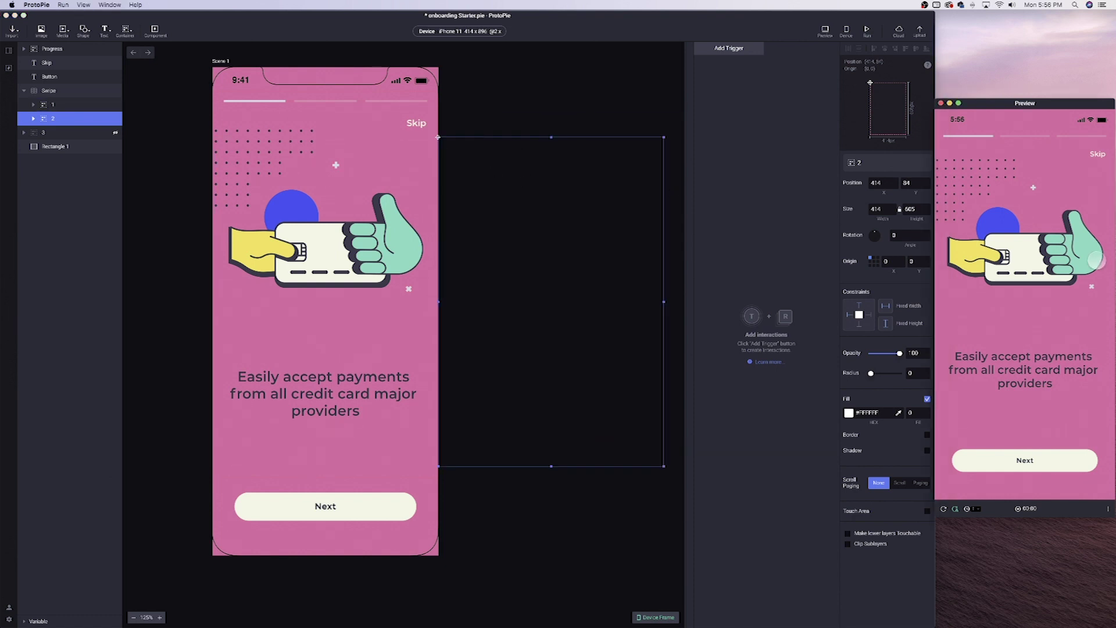
drag(1096, 259, 1069, 254)
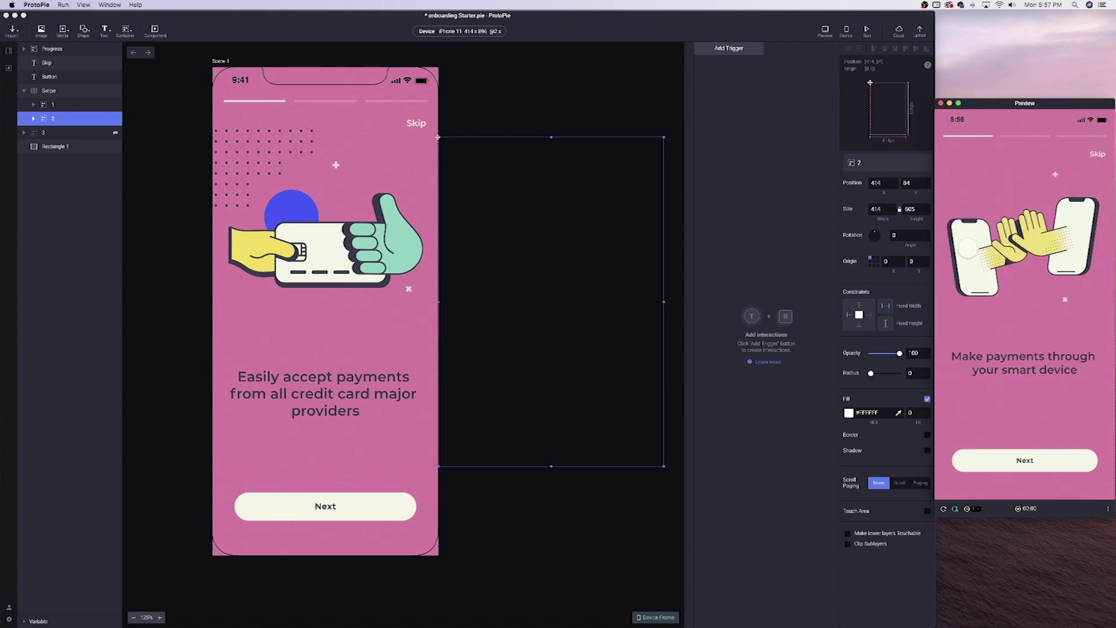
mouse_move(972, 252)
mouse_down()
mouse_move(1069, 253)
mouse_move(976, 254)
mouse_up()
Step: Uncheck Clip Sublayers on the Swipe container so the Make payments page shows to its right
click(51, 90)
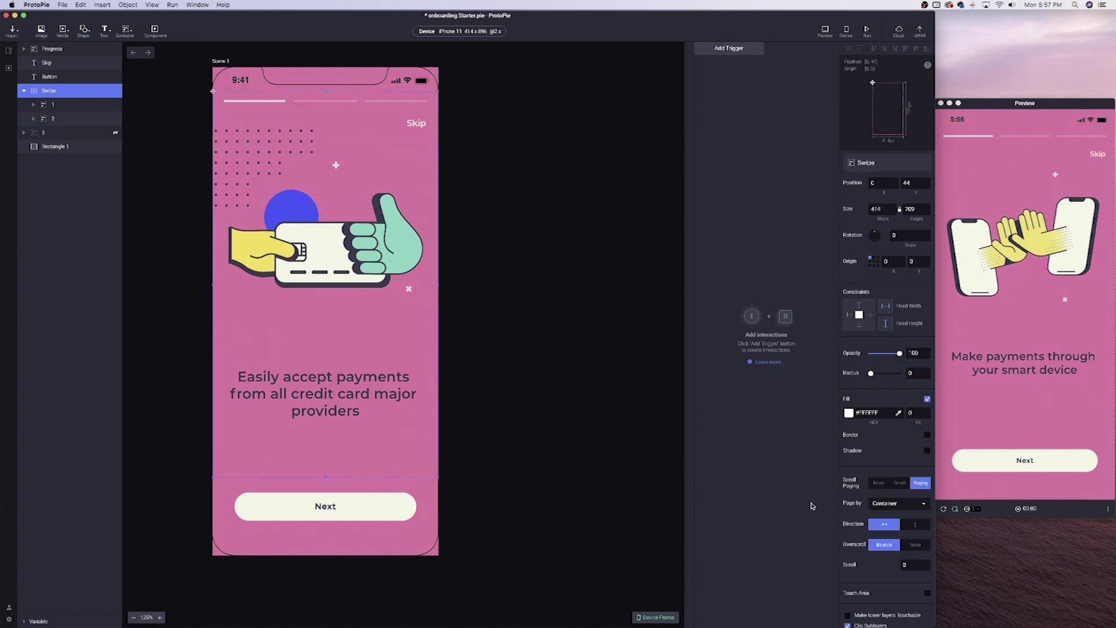
scroll(910, 584, down, 2)
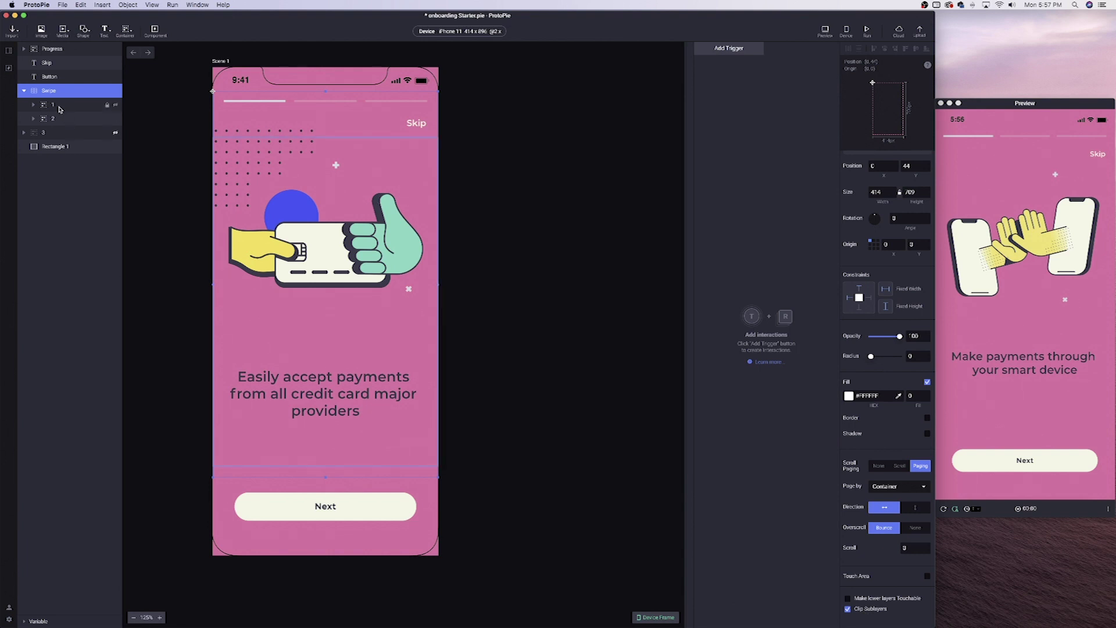
mouse_move(103, 95)
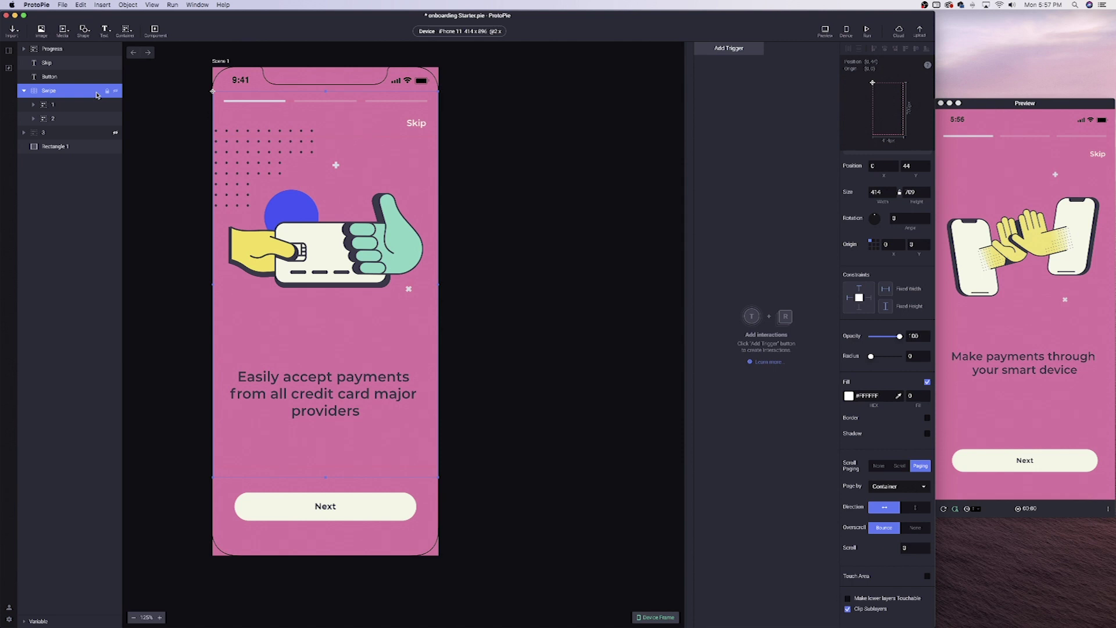
click(847, 609)
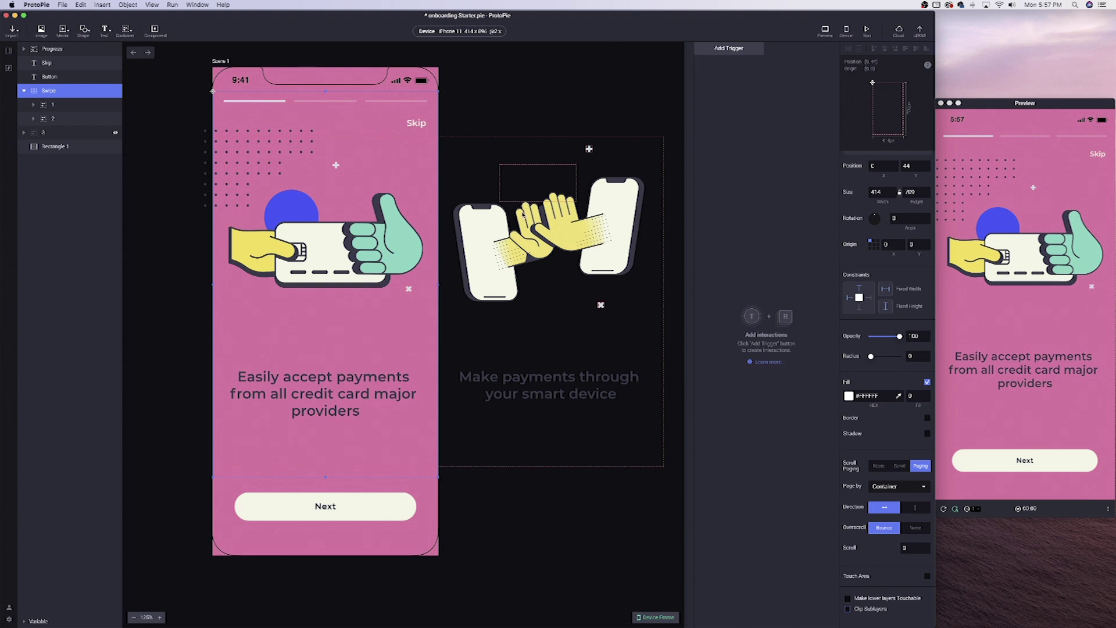
scroll(490, 244, right, 3)
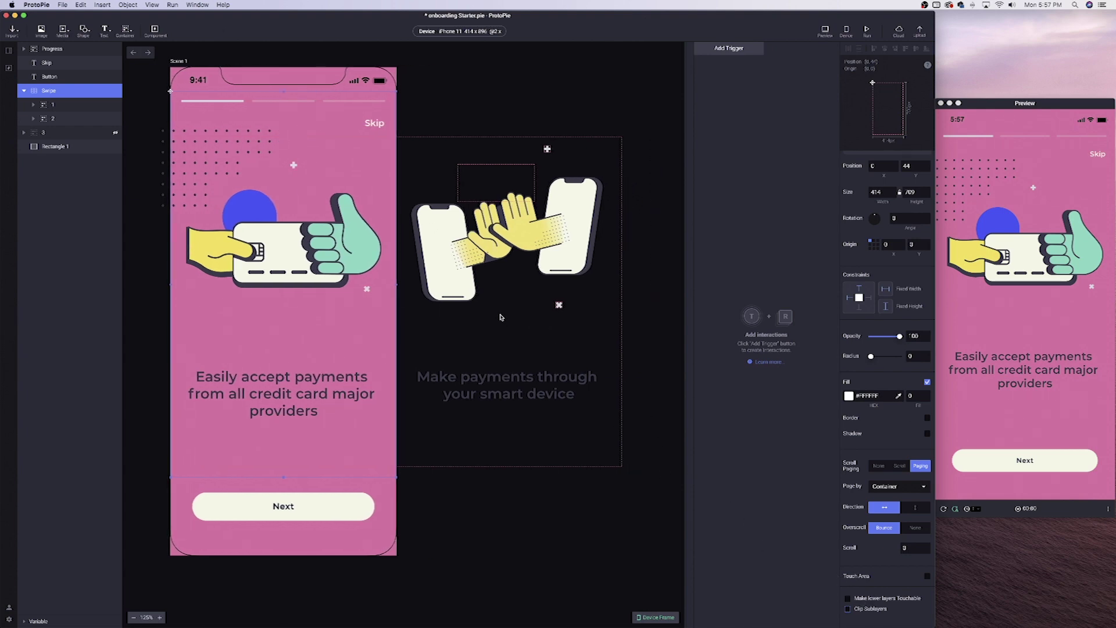
scroll(443, 299, down, 5)
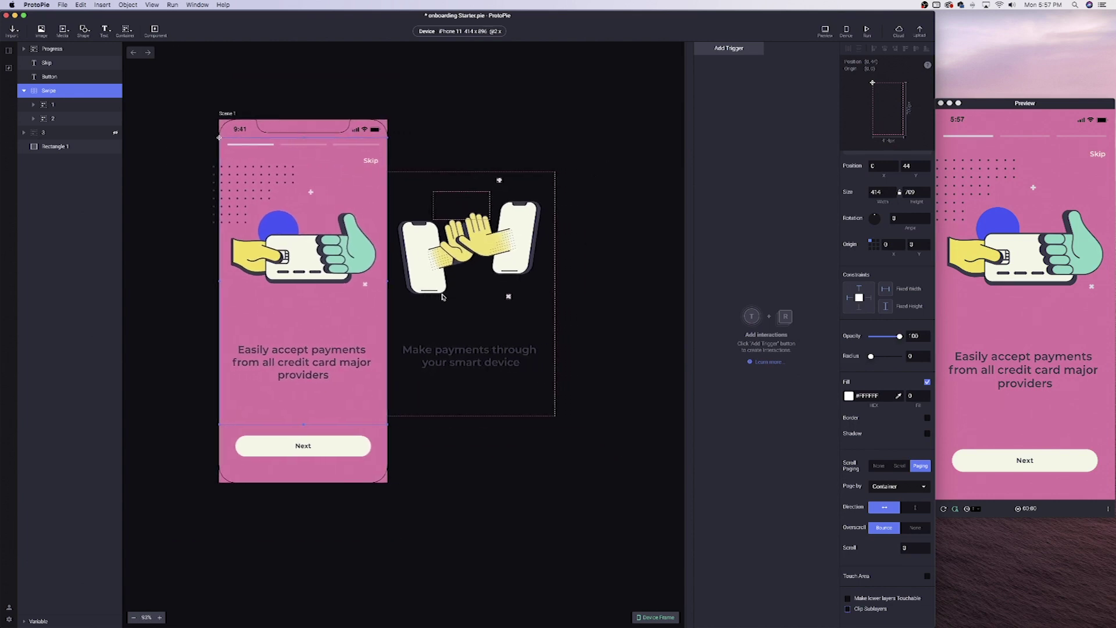
Step: Unhide layer 3, move it into the Swipe container, and place it at X 828
click(53, 135)
click(117, 134)
drag(49, 136, 57, 125)
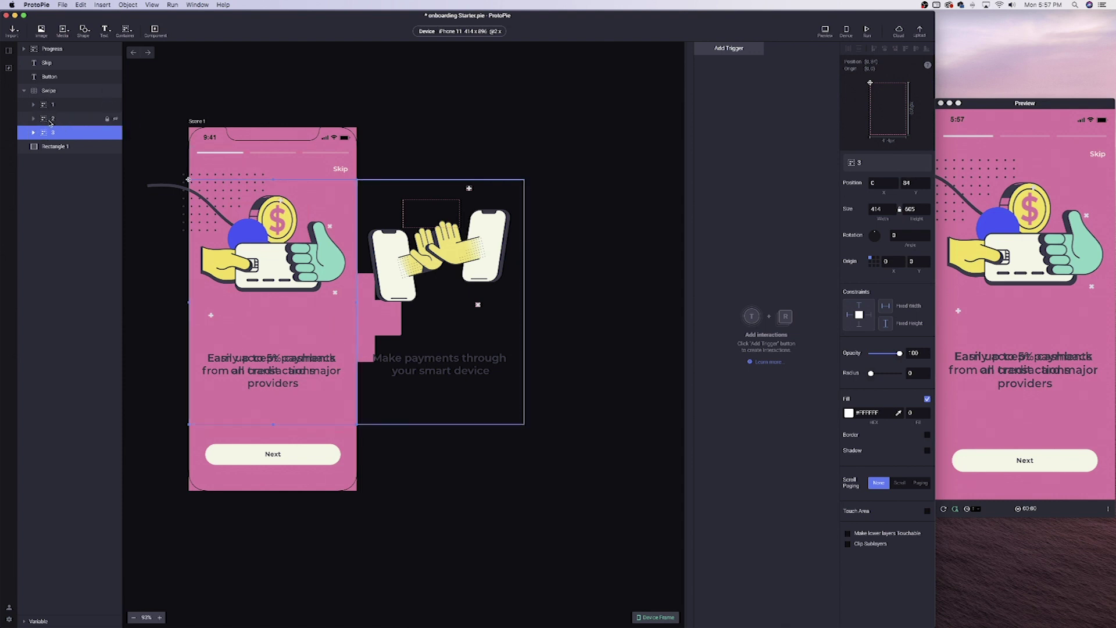
drag(255, 288, 591, 288)
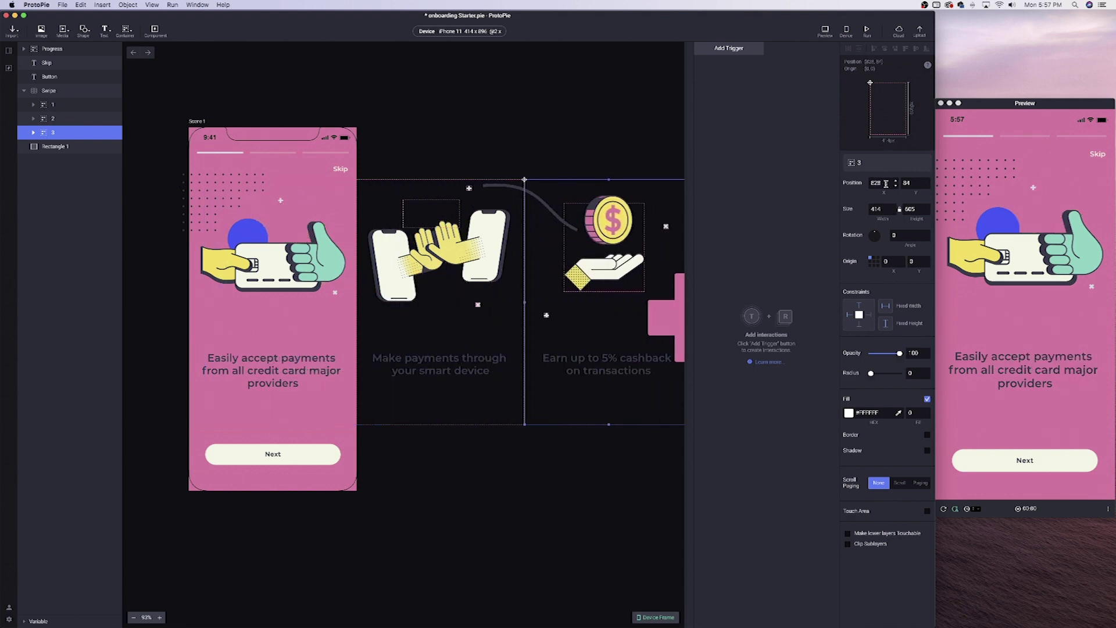
click(876, 209)
Step: In Preview, swipe through the second page to the cashback page
click(1052, 216)
drag(1072, 209, 1008, 215)
drag(1086, 229, 1018, 227)
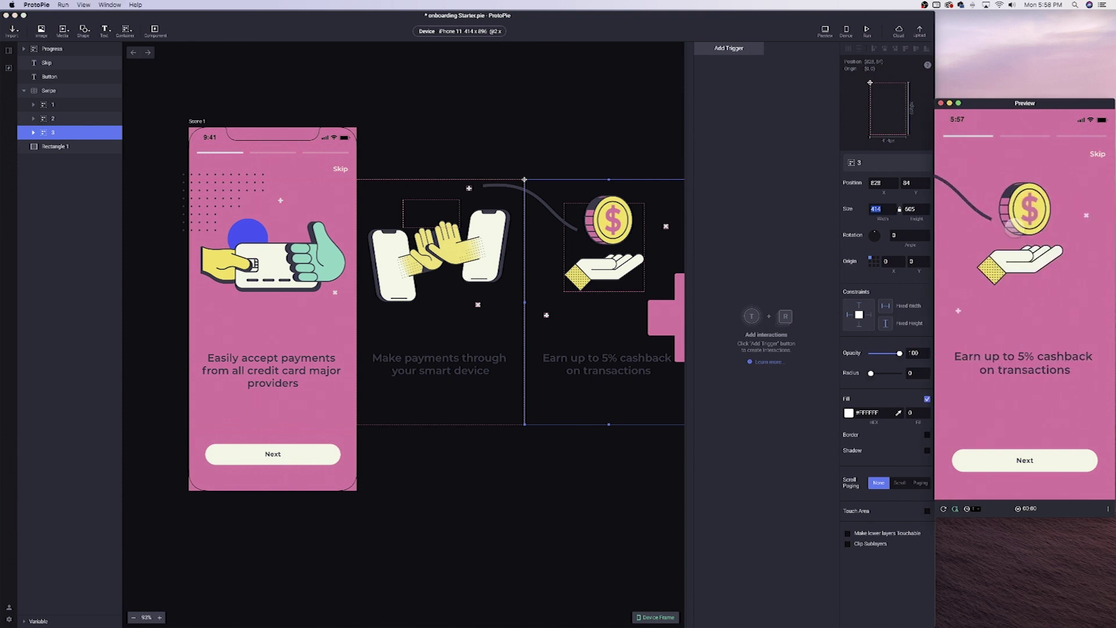
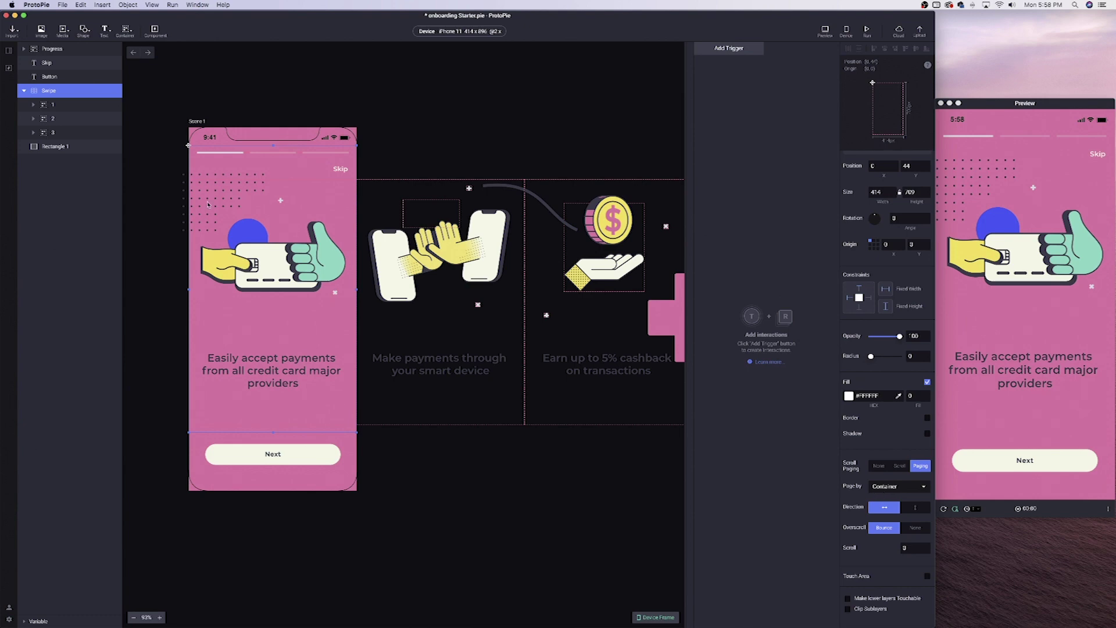
Step: Inspect the bounds of the three page layers inside the Swipe container
click(57, 104)
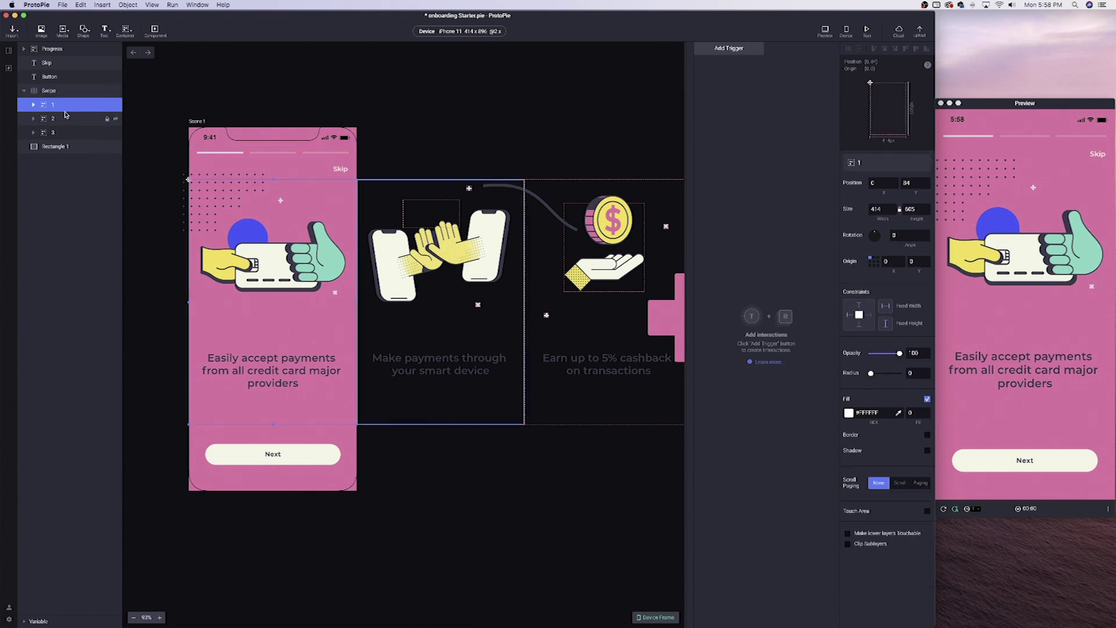
click(58, 116)
click(54, 107)
click(65, 119)
click(62, 134)
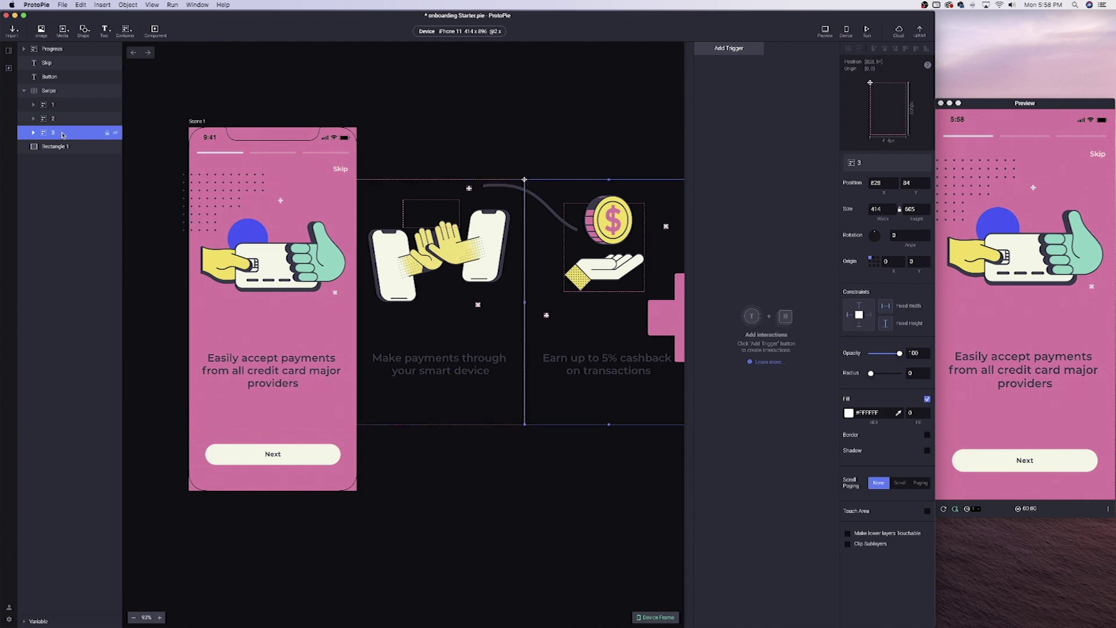
scroll(349, 244, right, 1)
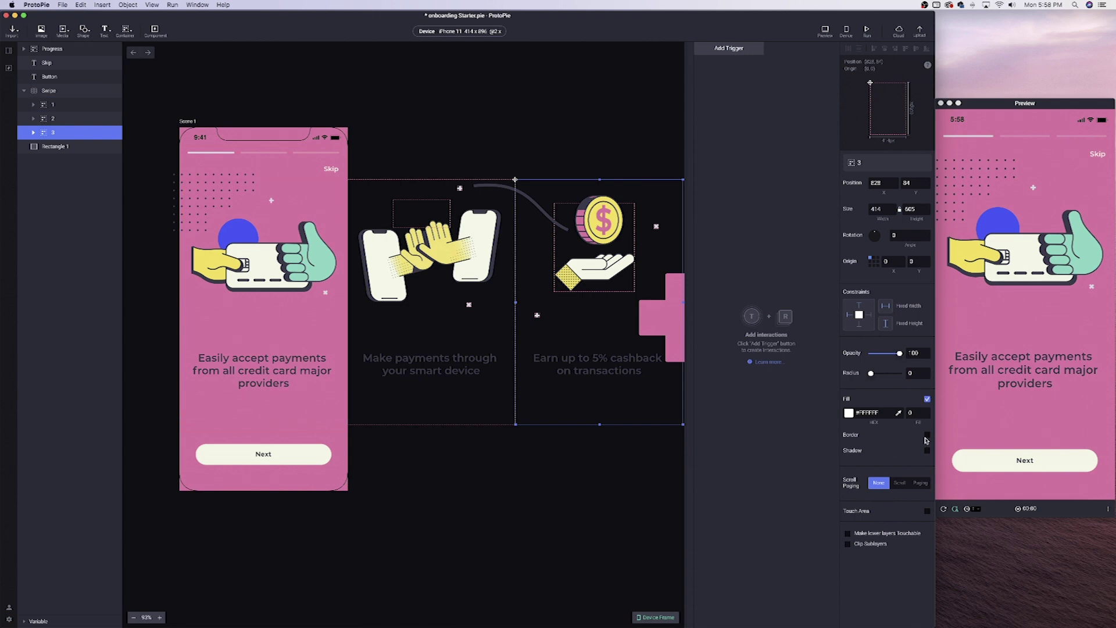
Step: Swipe the preview from the first onboarding page through to the cashback page
drag(981, 319, 808, 317)
drag(1045, 301, 1072, 283)
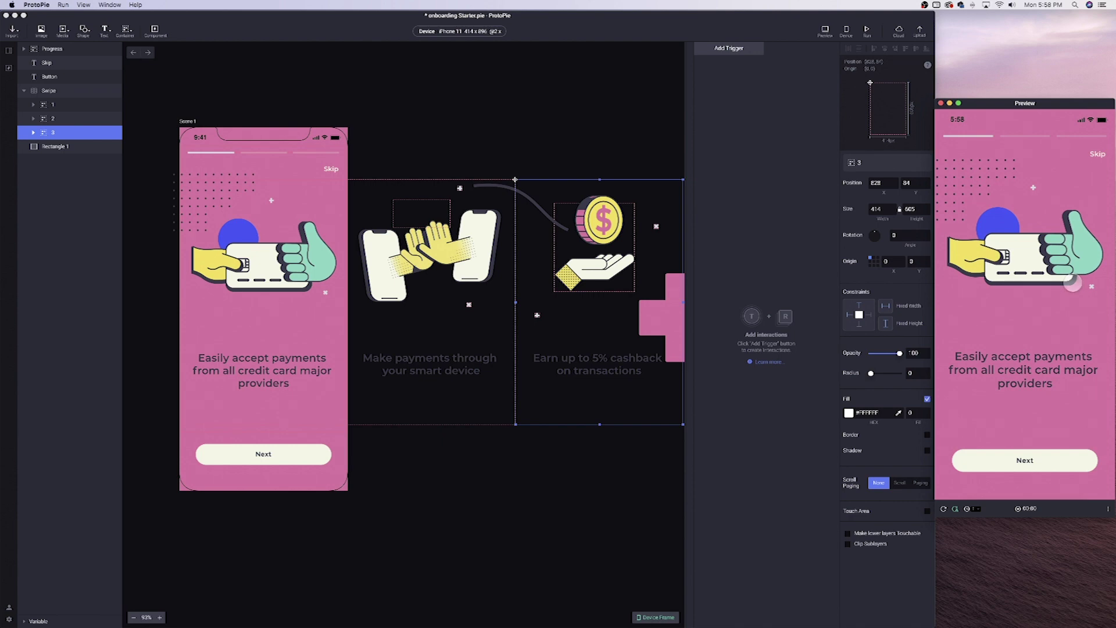
drag(1072, 283, 913, 282)
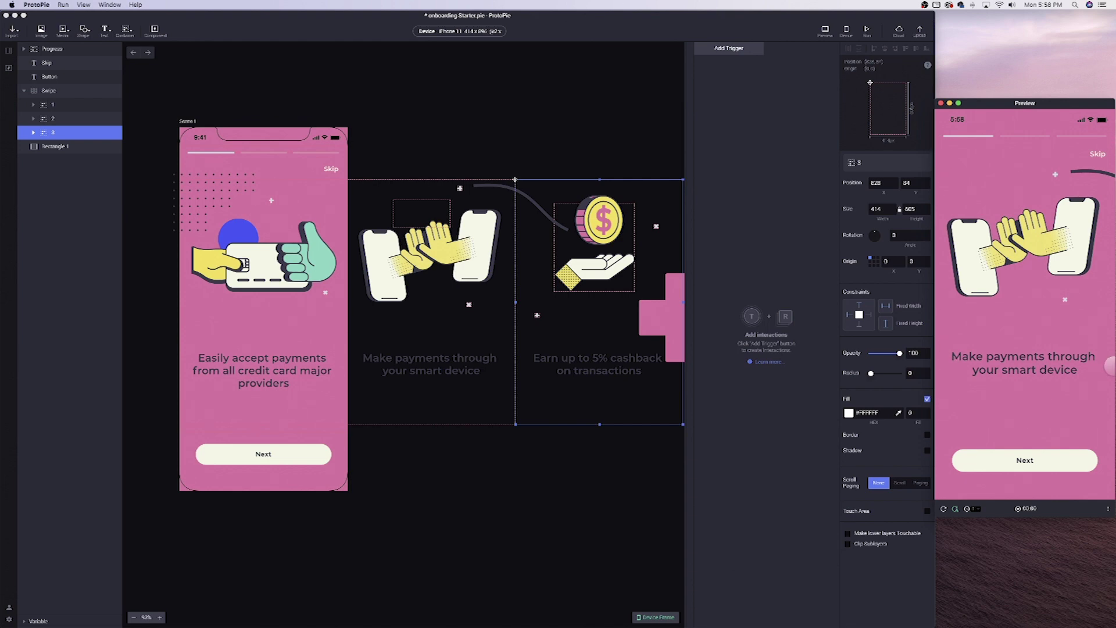
drag(1057, 332, 1070, 279)
Step: Set the Swipe container's paging to a custom page width of 300
click(45, 104)
click(56, 91)
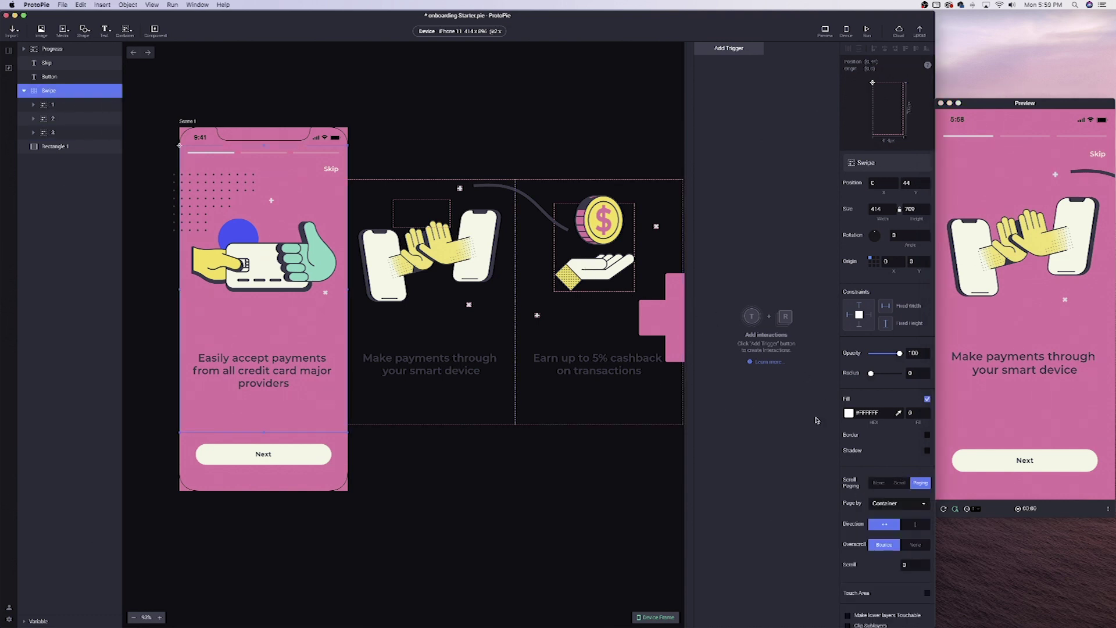
click(896, 504)
click(891, 515)
click(891, 516)
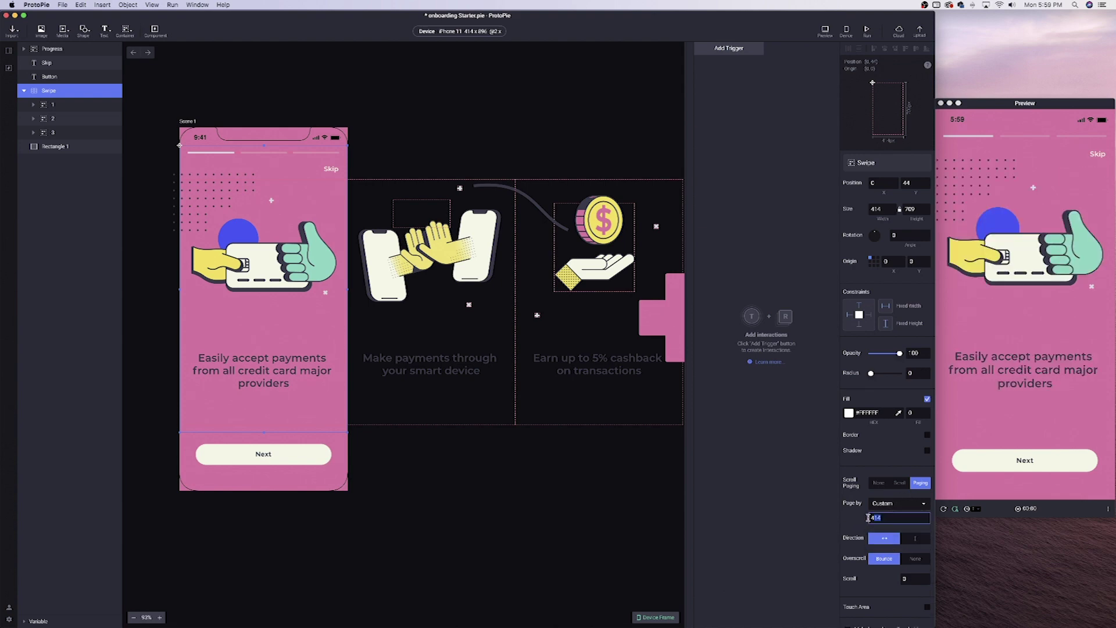
text(300)
key(Return)
Step: Test swiping with the 300 page width, then revert to container-sized pages
click(1062, 319)
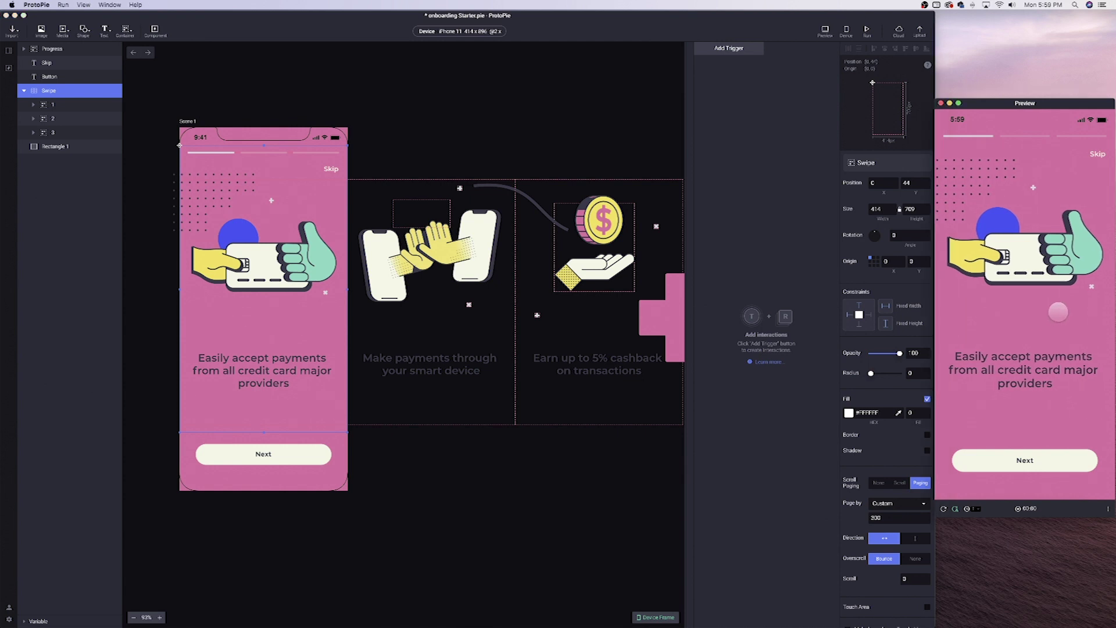
drag(1070, 312, 1011, 311)
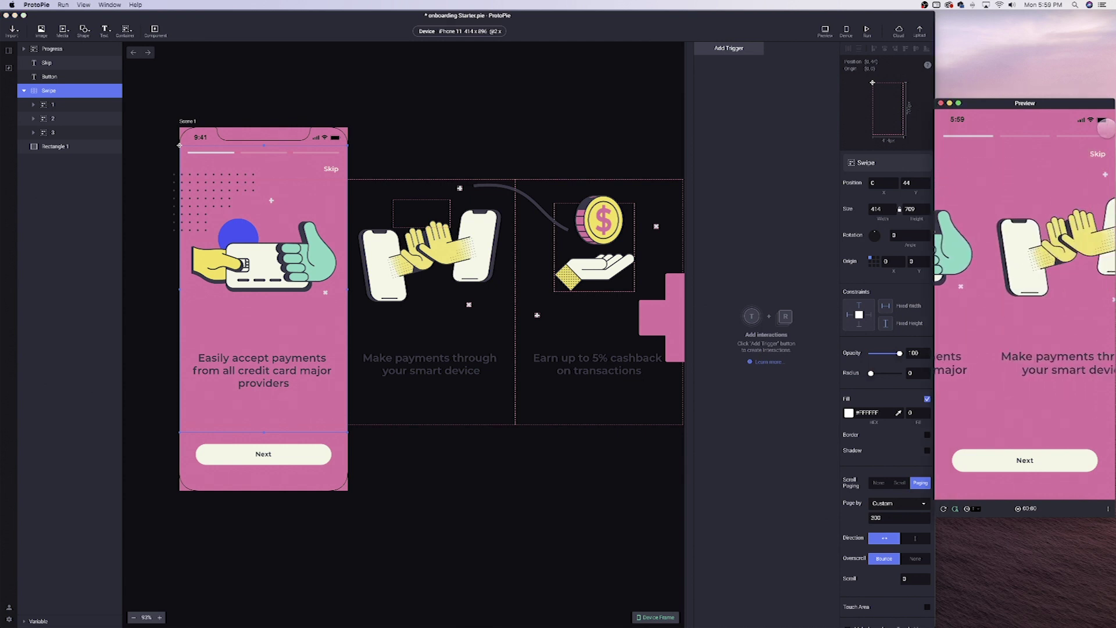
click(901, 519)
click(889, 504)
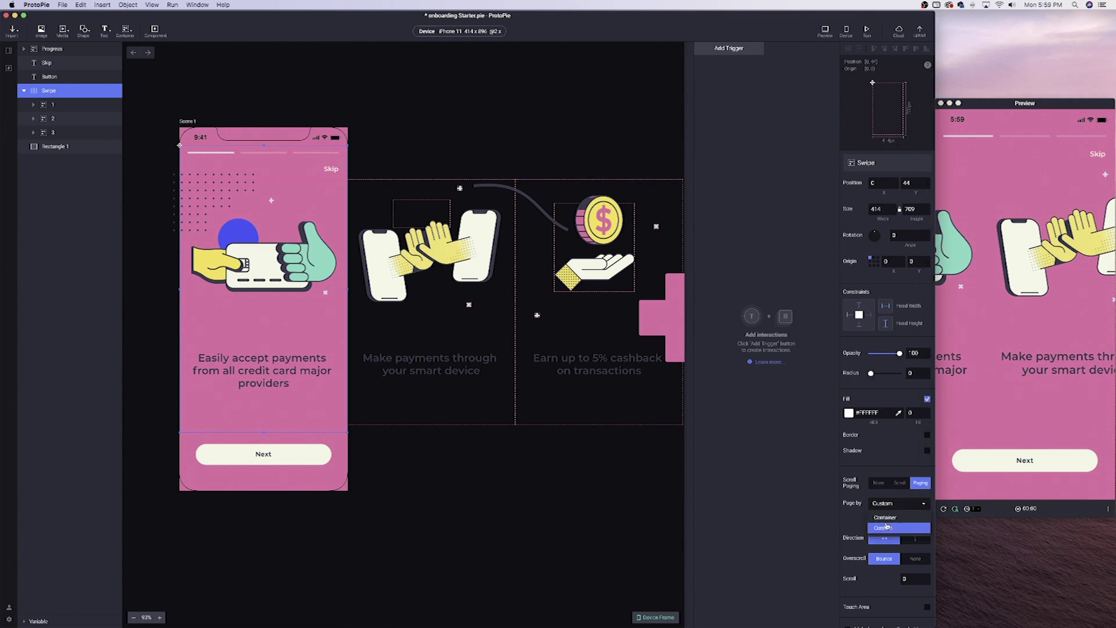
click(886, 517)
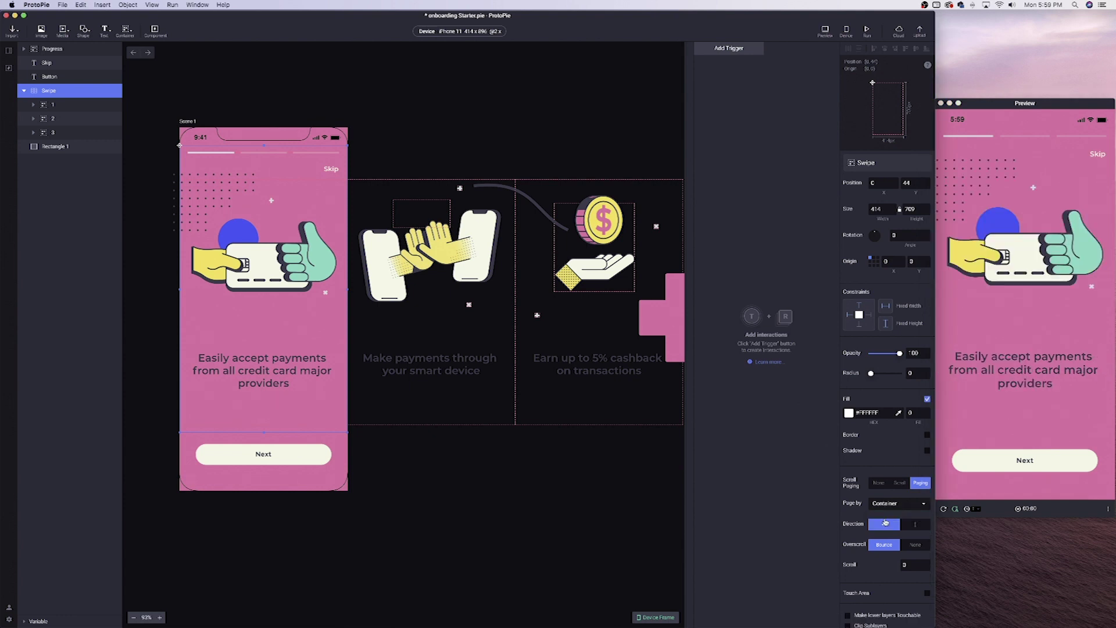
Step: Try free scrolling on Swipe, vertical then horizontal, testing each in the preview
click(900, 482)
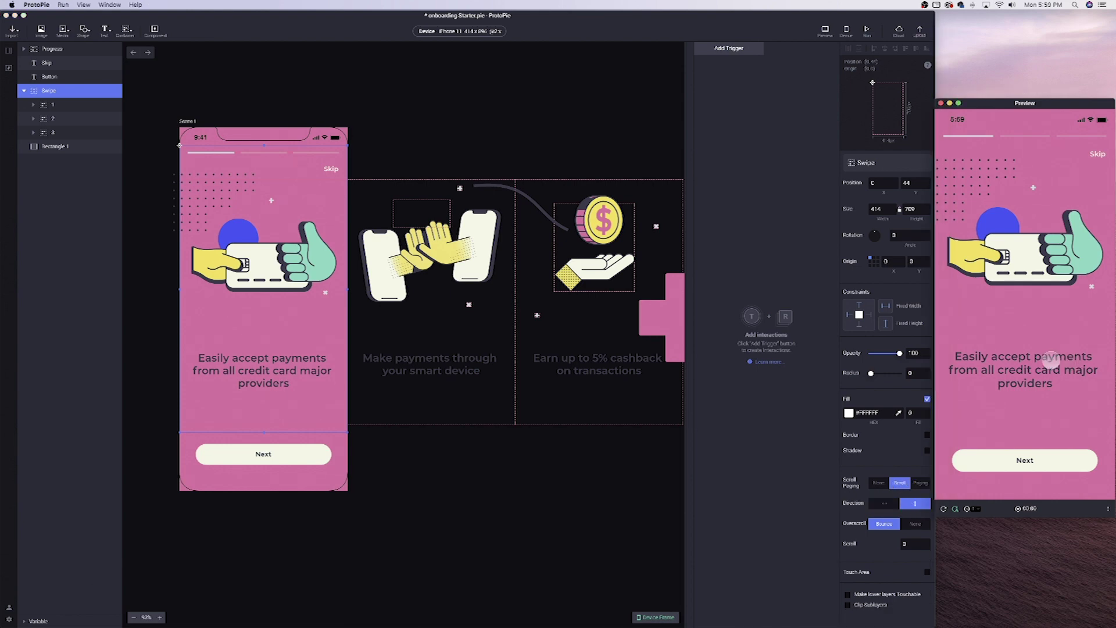
drag(1025, 328, 1021, 413)
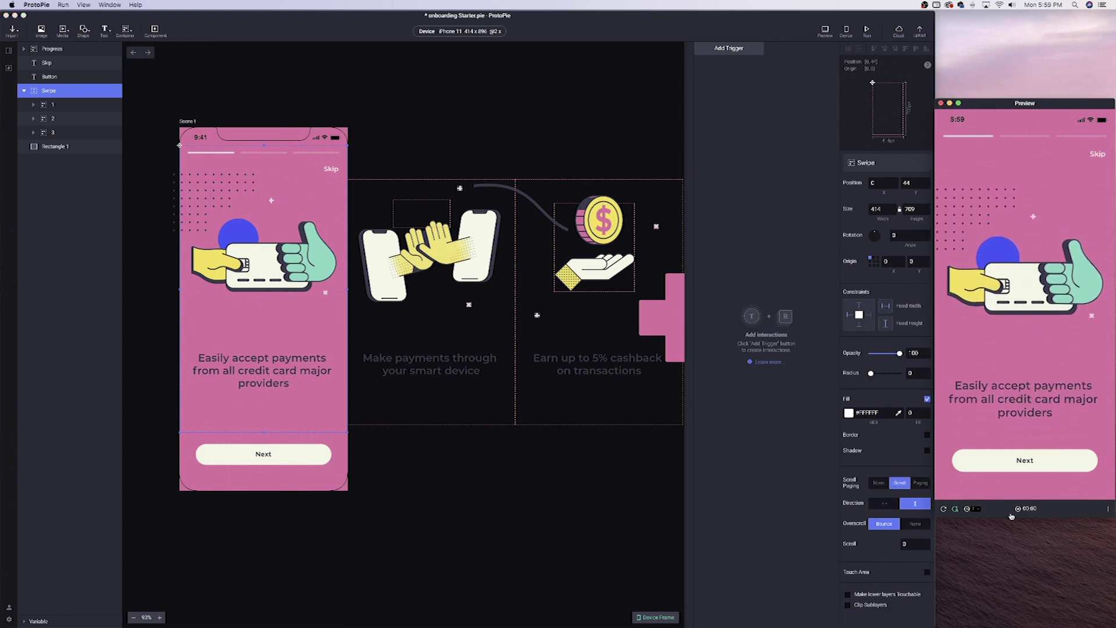
click(886, 507)
click(884, 504)
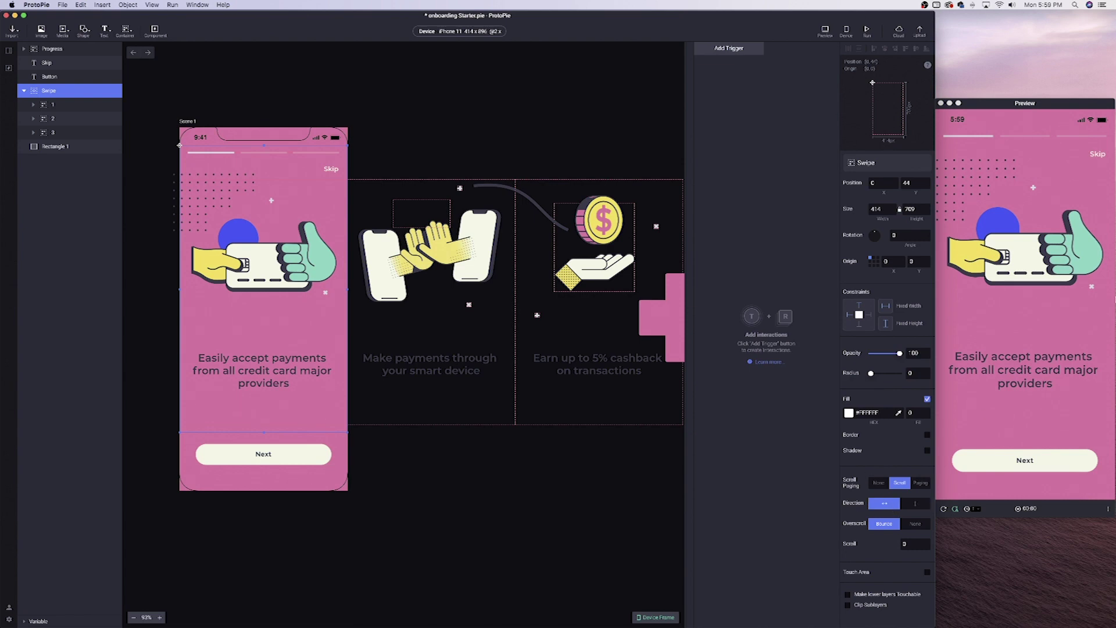
click(1068, 298)
scroll(1068, 296, right, 5)
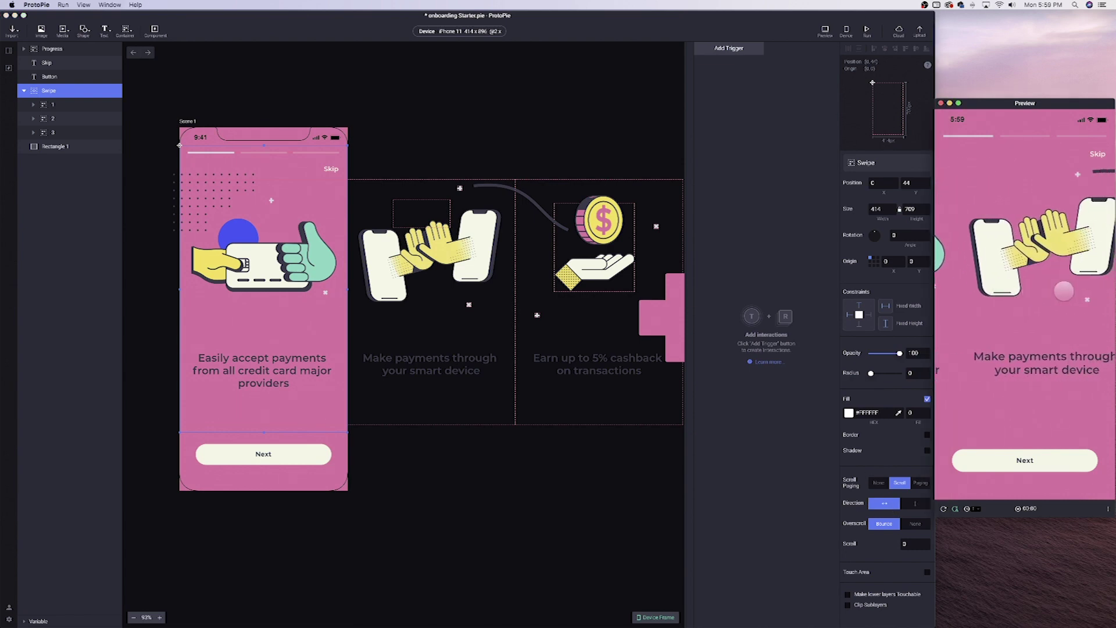
scroll(1068, 297, right, 5)
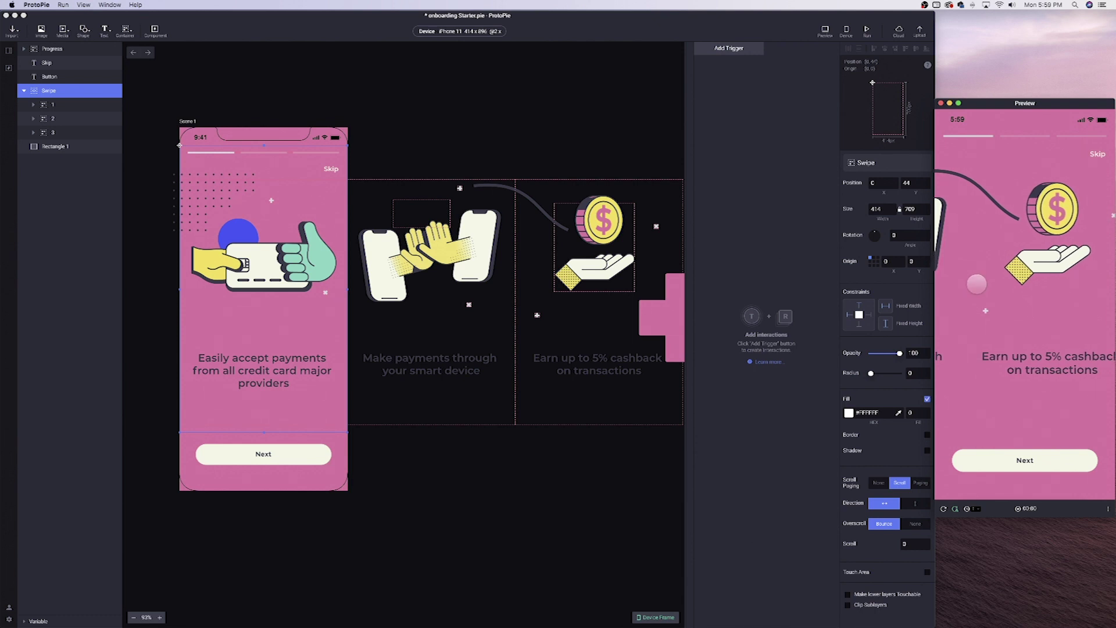
scroll(976, 283, left, 5)
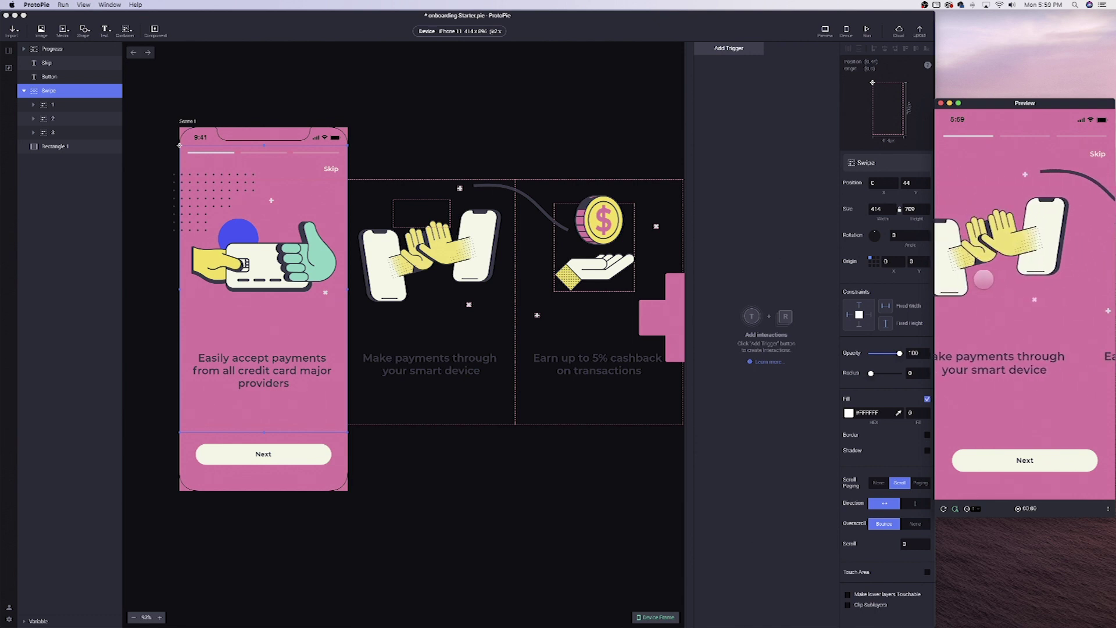
scroll(980, 280, left, 5)
scroll(980, 280, right, 10)
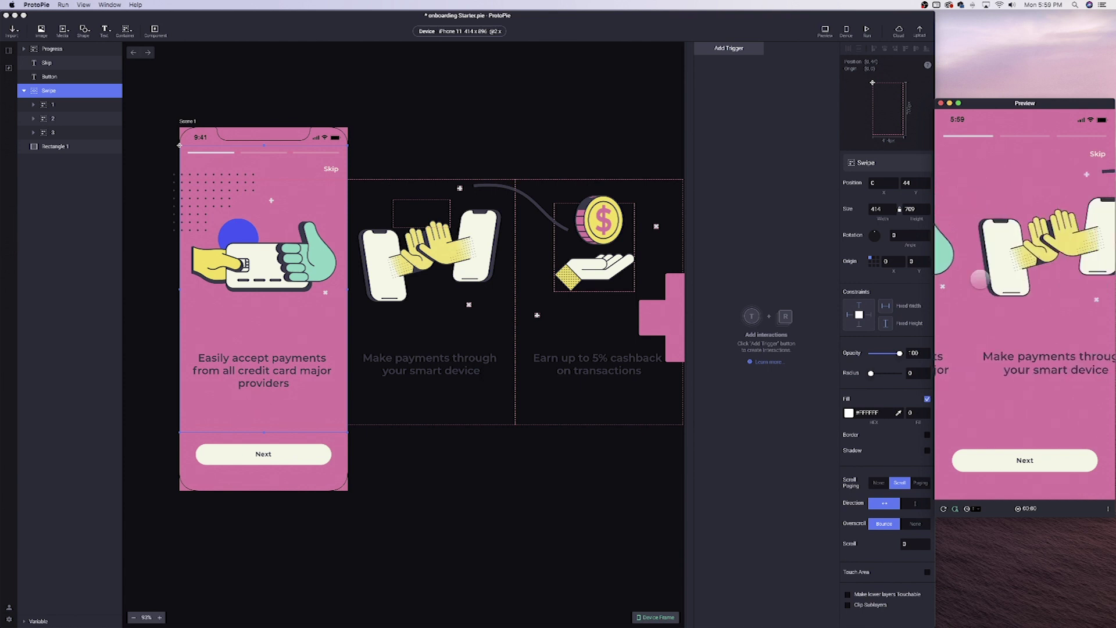
scroll(980, 280, left, 8)
scroll(980, 280, right, 3)
scroll(983, 314, left, 6)
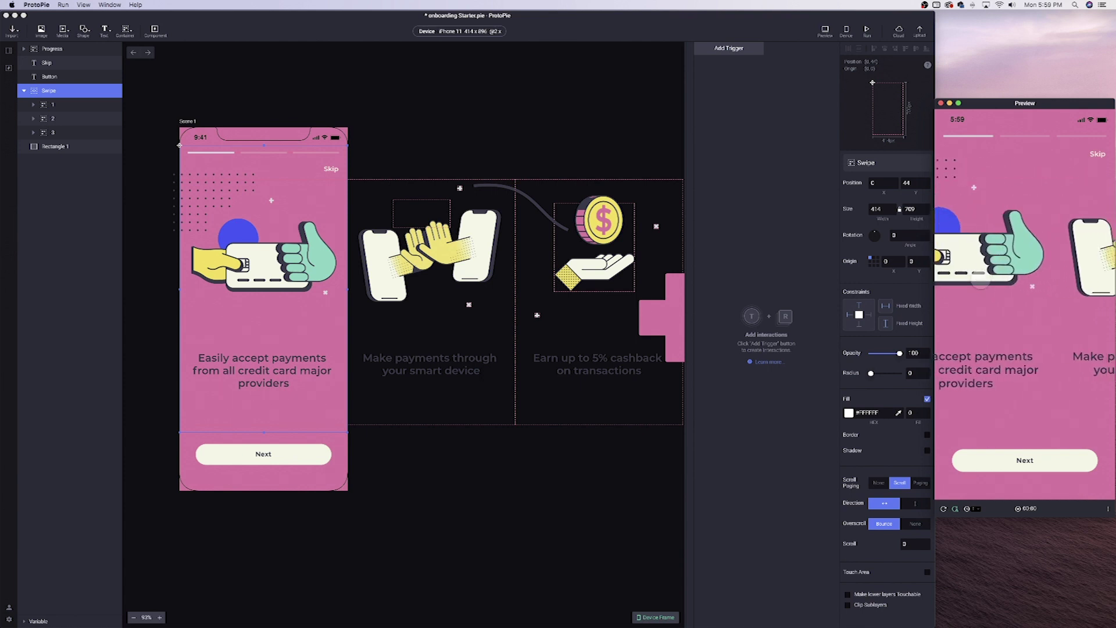
click(920, 486)
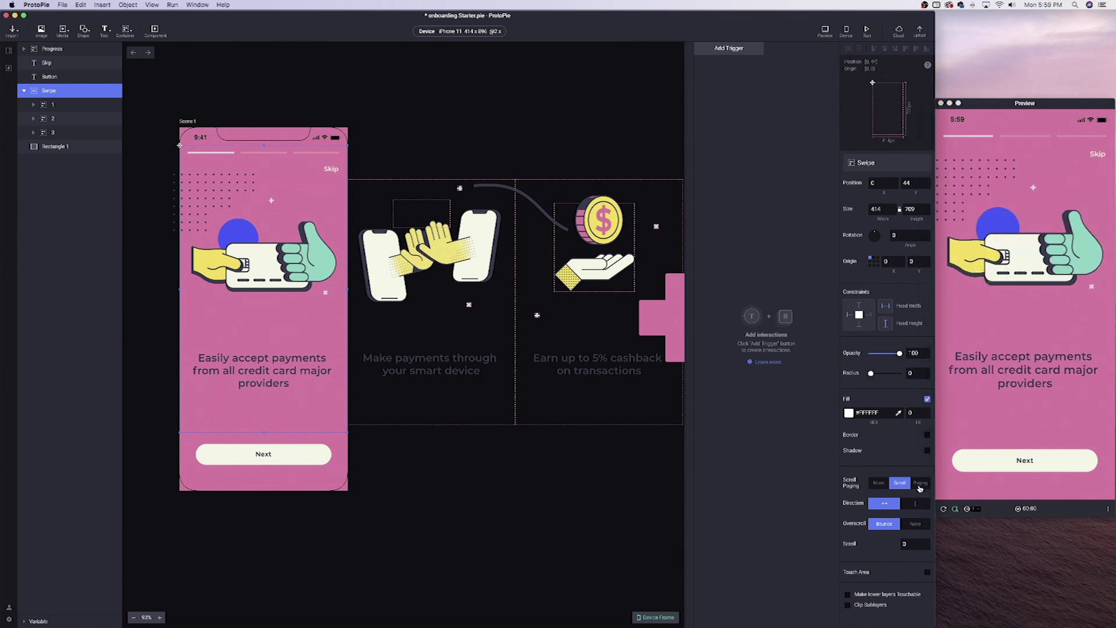
Step: Switch Swipe back to paging and pull past the first page to check bounce
click(920, 483)
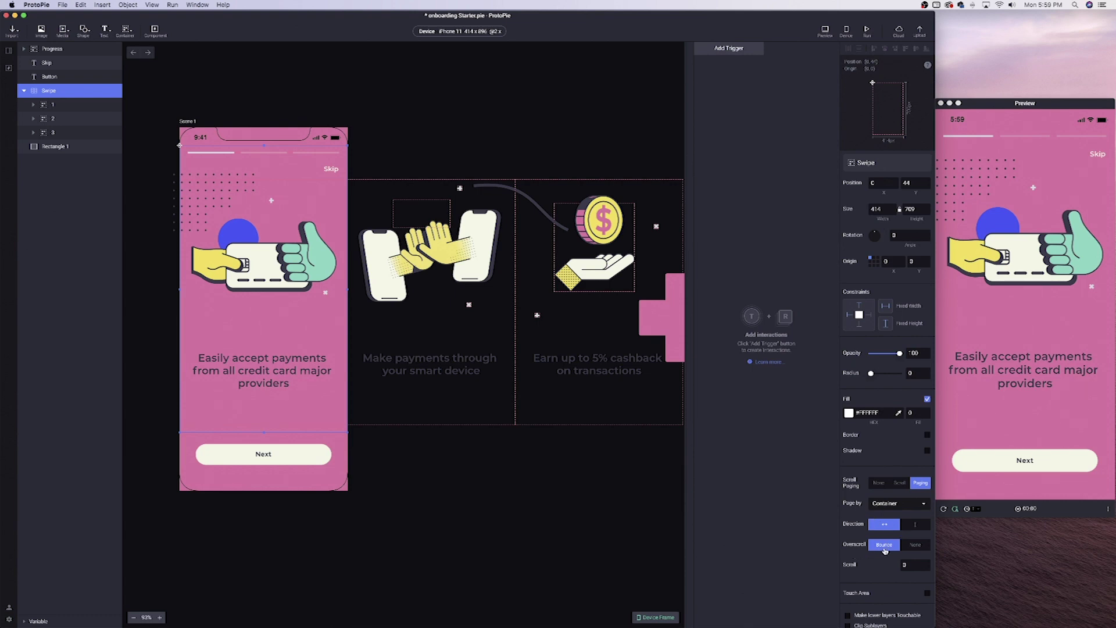
click(983, 281)
drag(982, 282, 1075, 281)
drag(976, 281, 1067, 282)
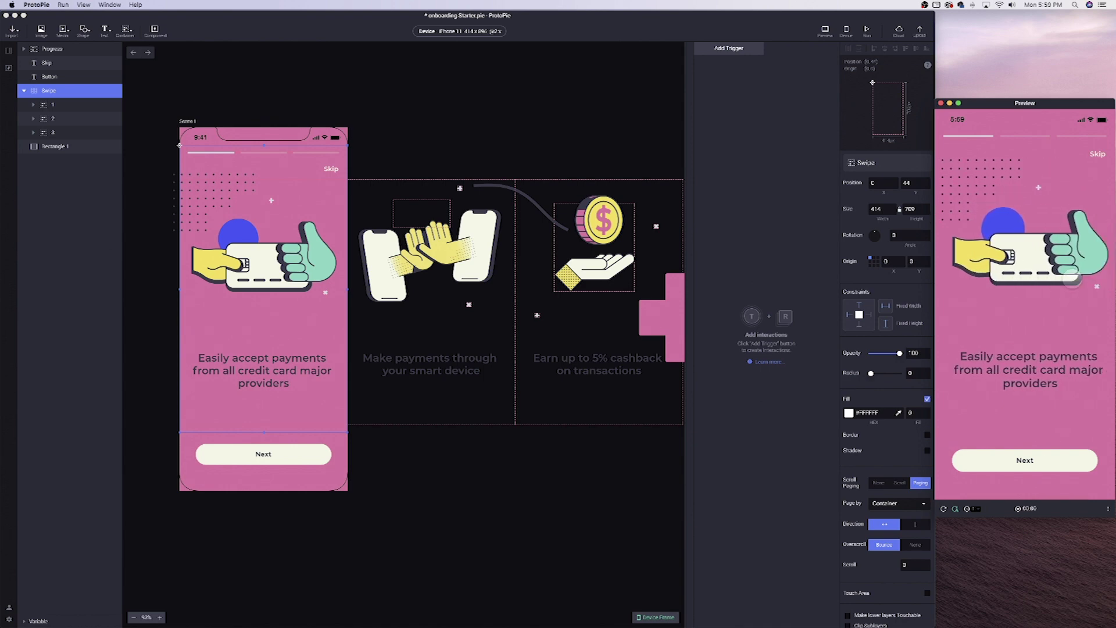
Step: Turn off overscroll bounce, test swiping, then restore bounce and test again
click(918, 544)
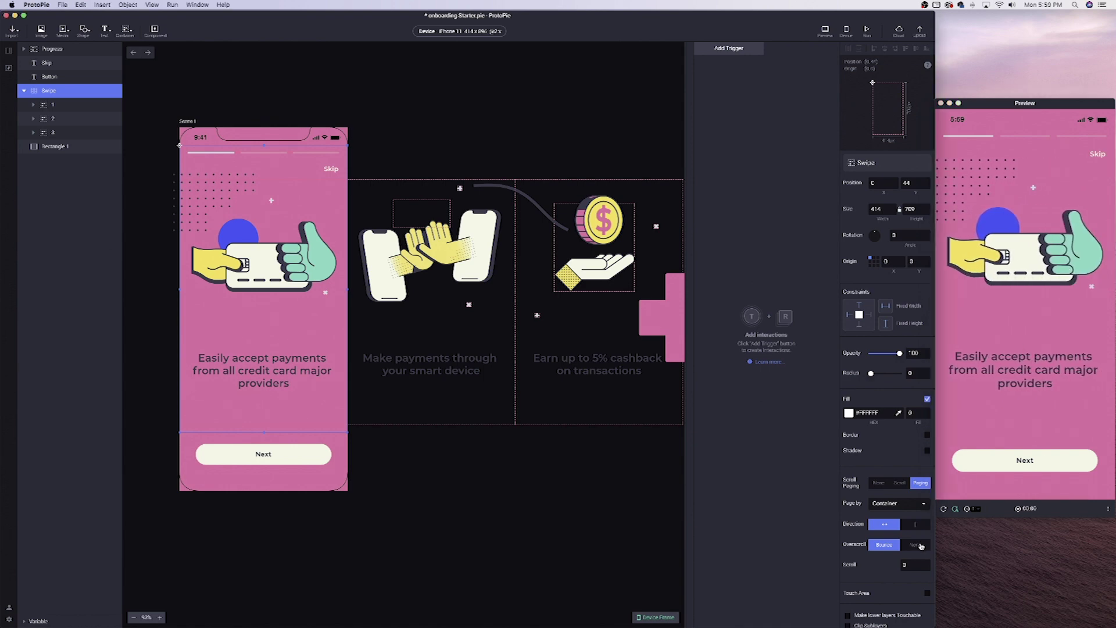
click(918, 544)
drag(991, 302, 1052, 294)
click(883, 544)
click(883, 544)
scroll(881, 540, down, 1)
click(1028, 271)
drag(1027, 271, 1067, 274)
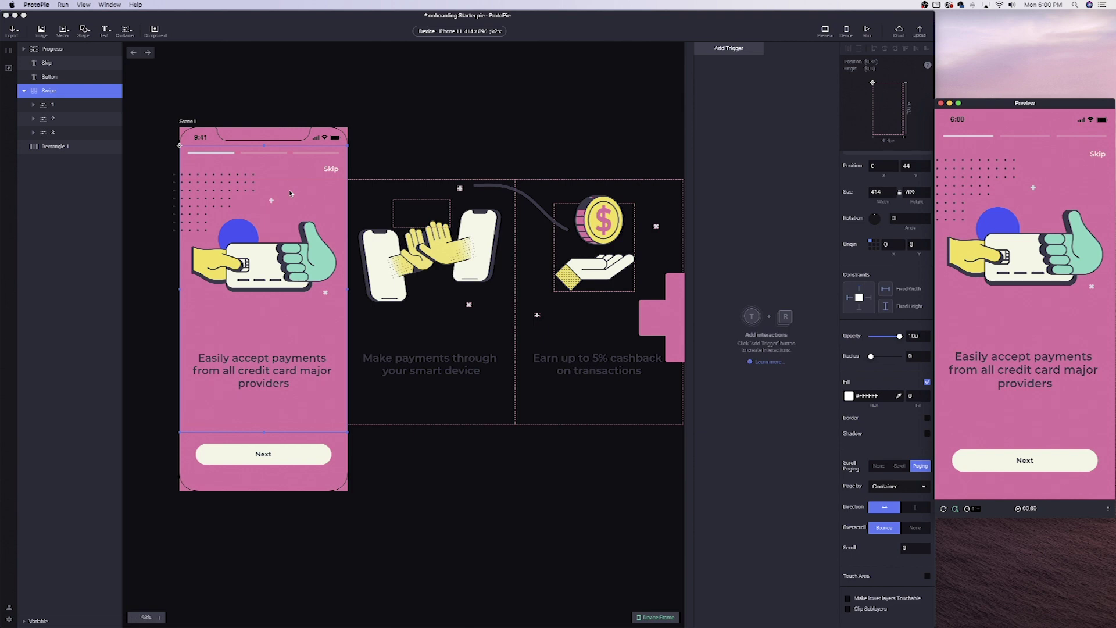
Step: Add a Chain trigger on Swipe, keeping Swipe as layer and Scroll as property
click(729, 52)
click(728, 53)
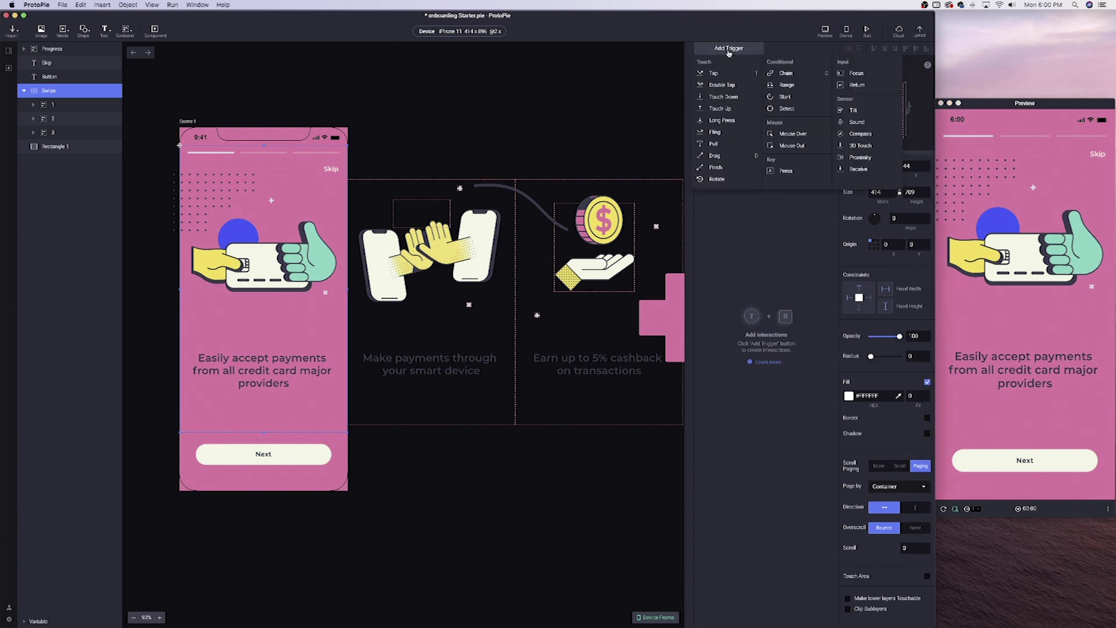
click(774, 74)
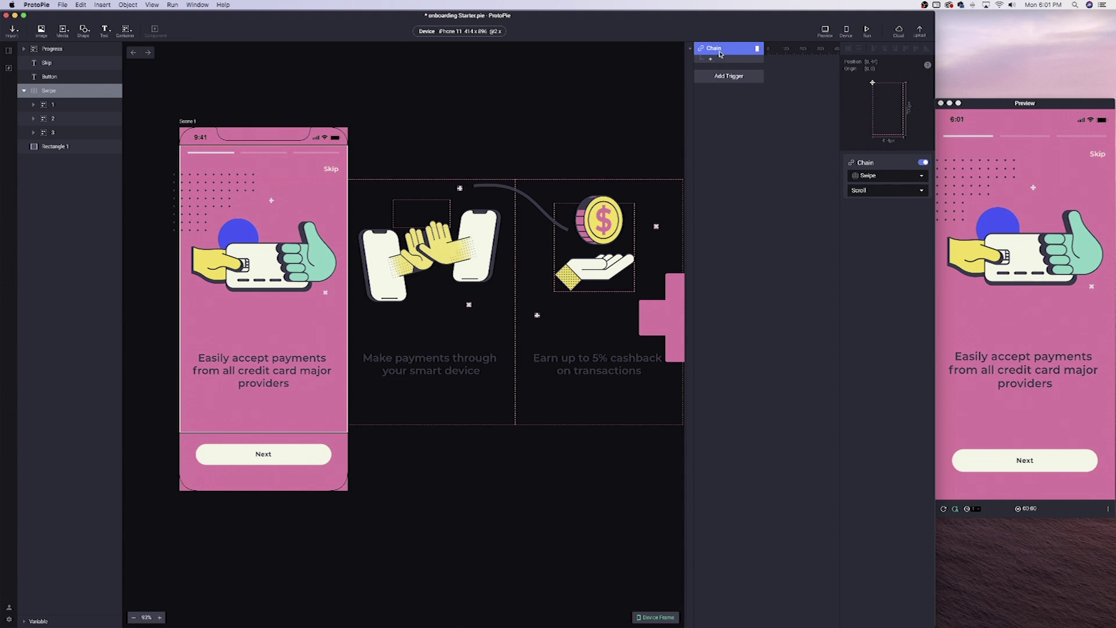
click(870, 177)
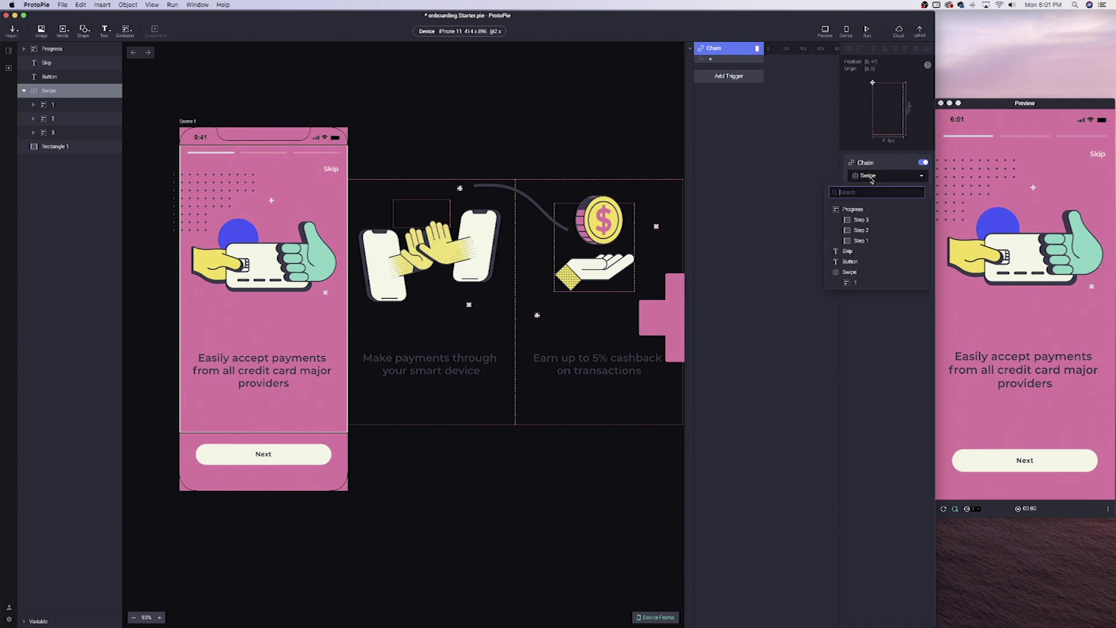
click(866, 178)
click(869, 193)
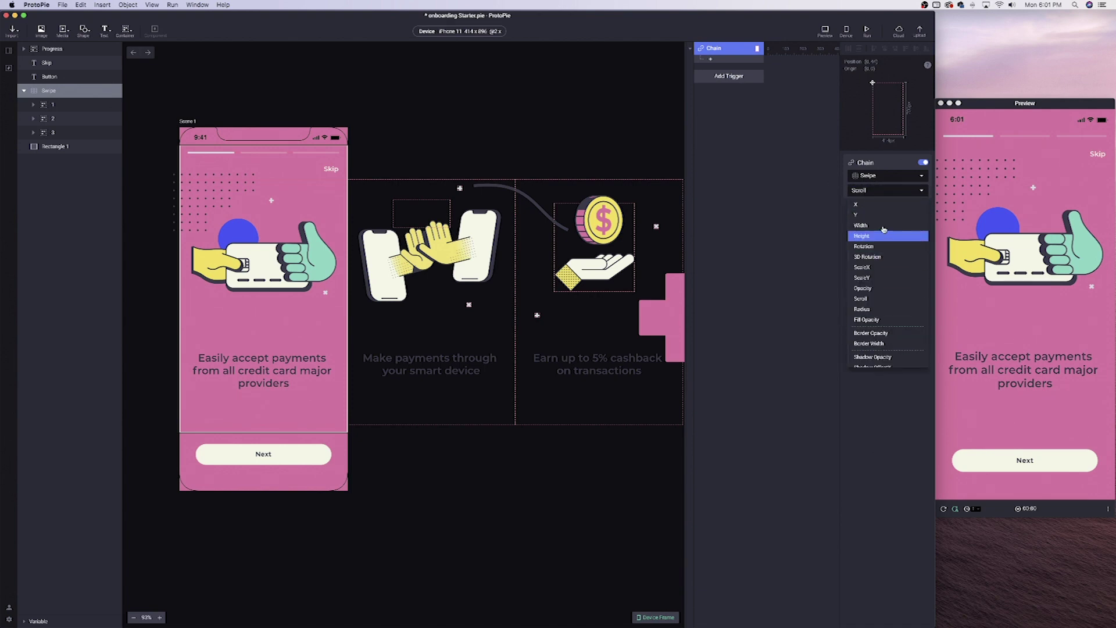
click(803, 274)
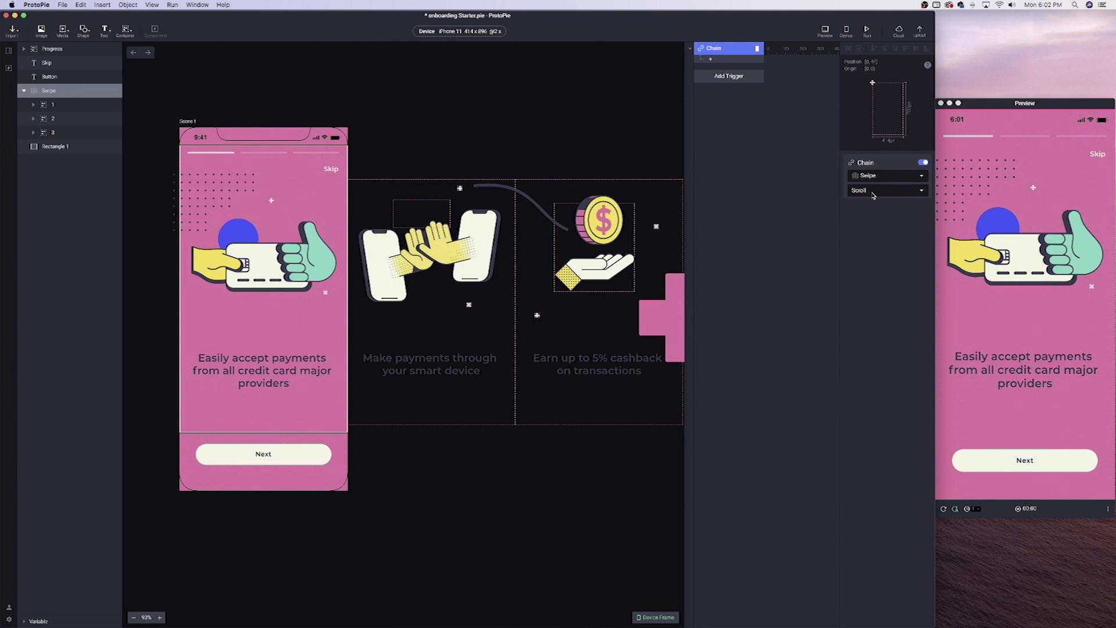
Step: Add a Color response to the Chain targeting Rectangle 1
click(712, 59)
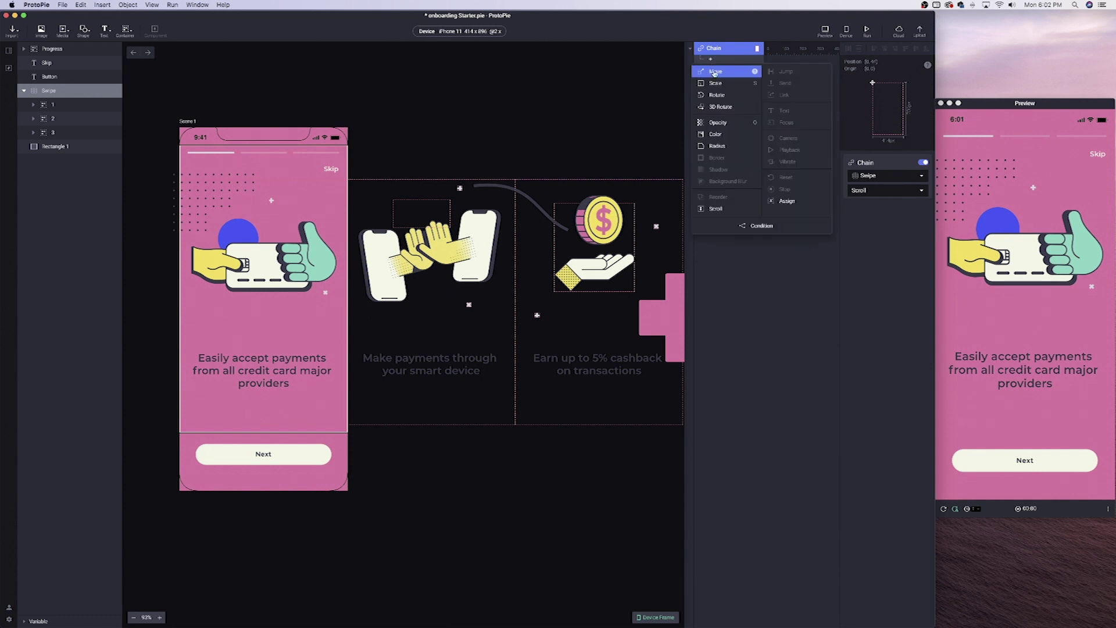
click(715, 134)
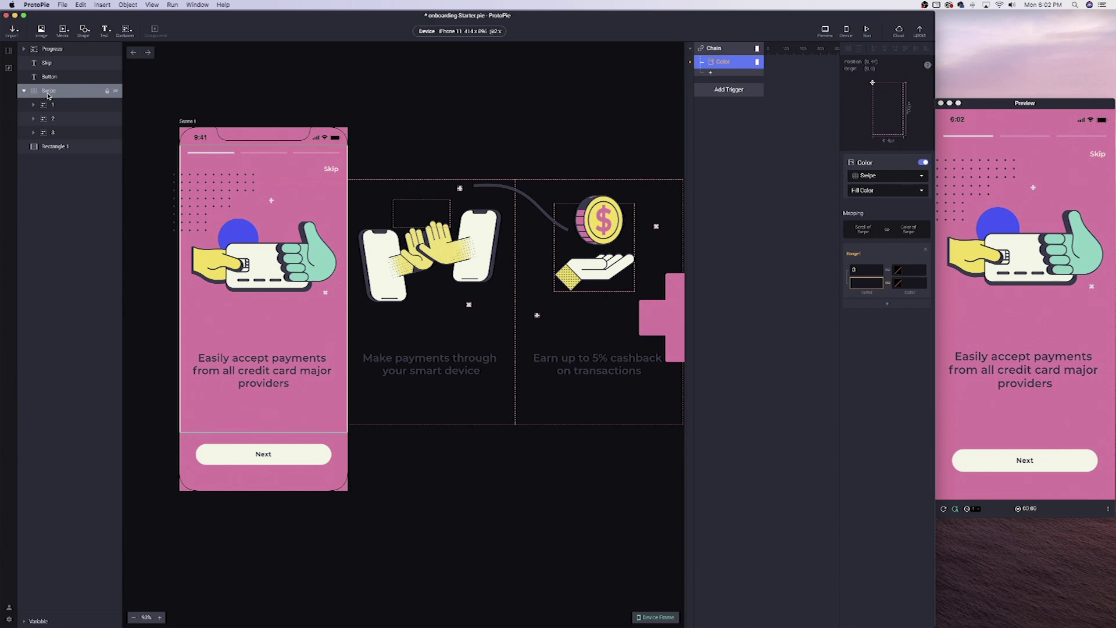
click(867, 177)
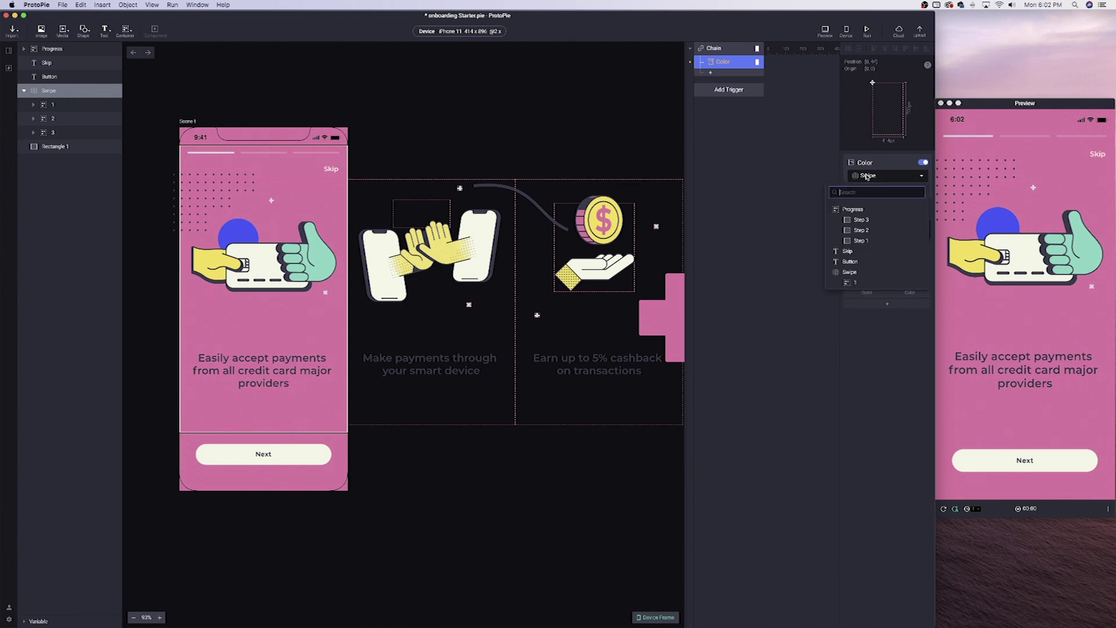
text(rectangle 1)
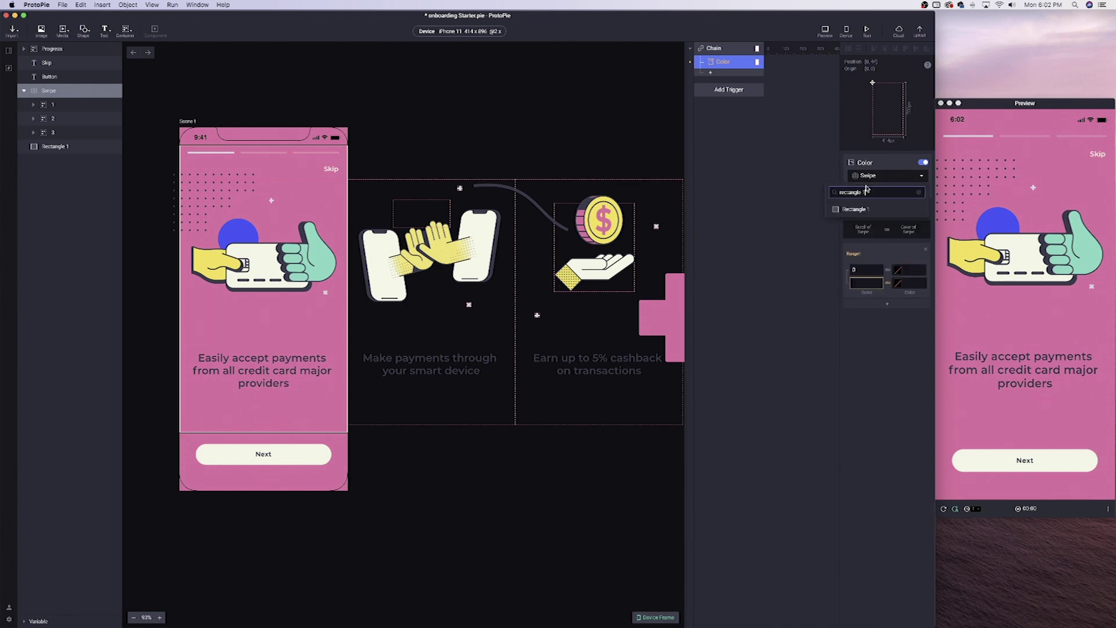
click(854, 210)
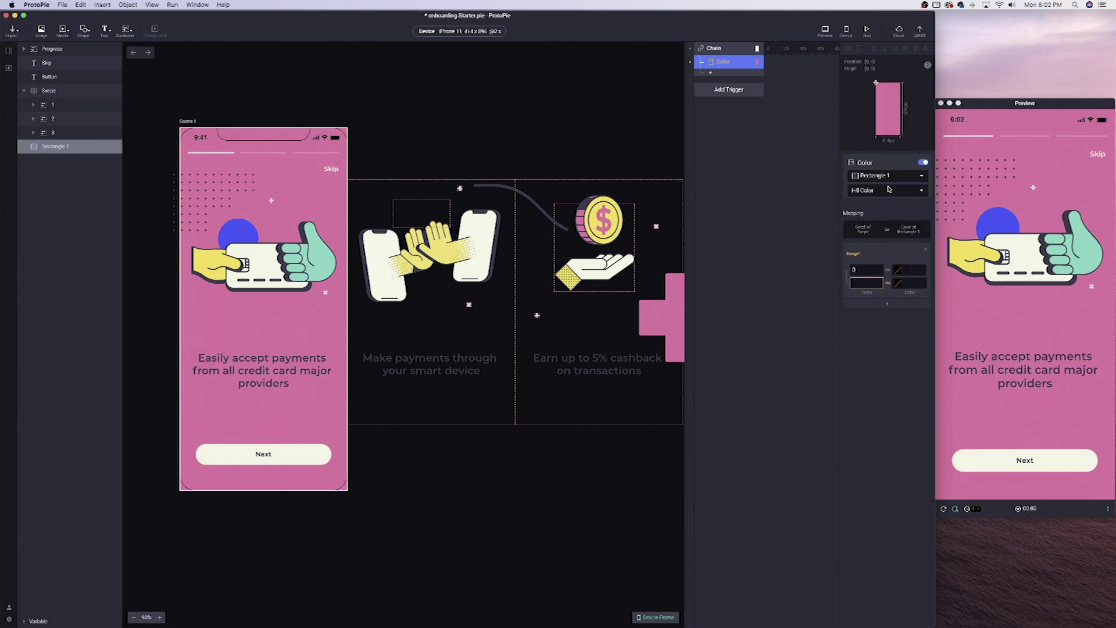
Step: Rename the Rectangle 1 layer to Background
right_click(64, 147)
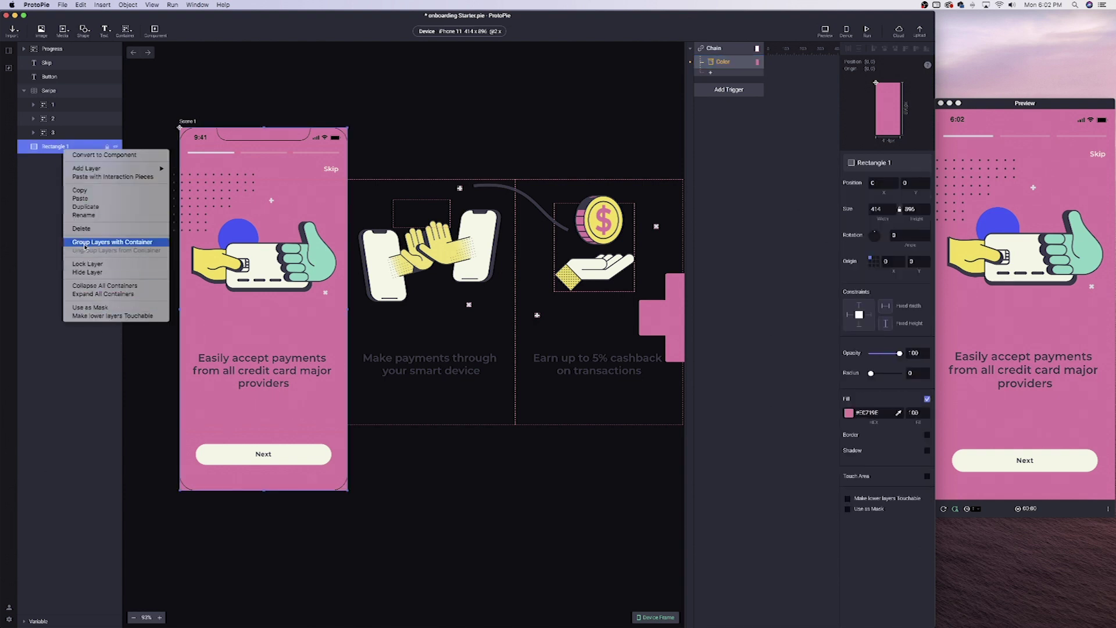
click(83, 215)
text(Ba)
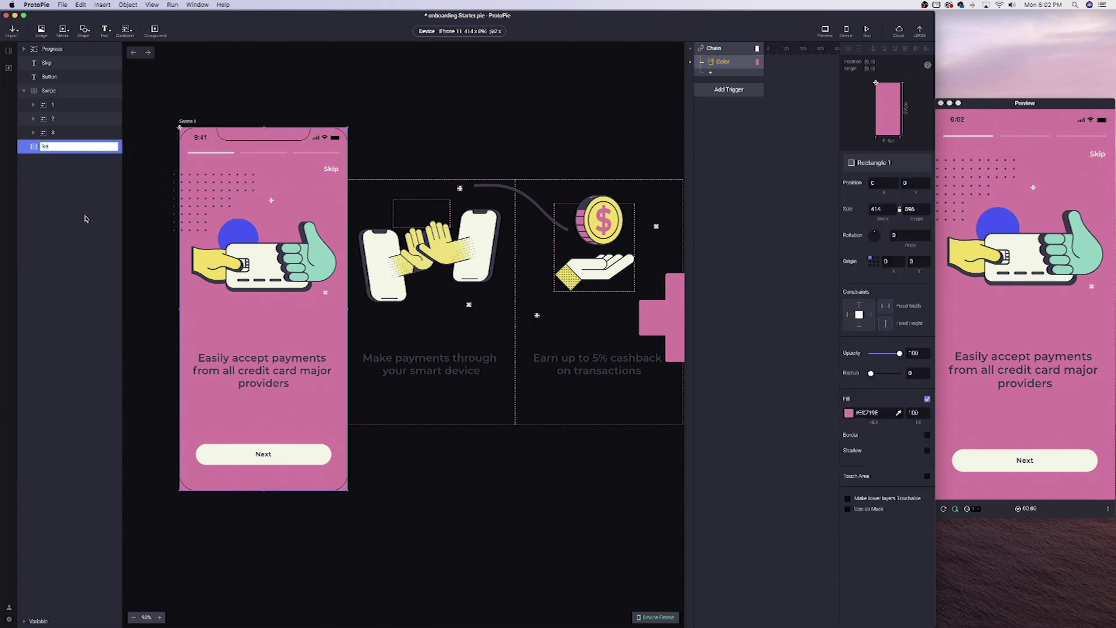
text(ckground)
key(Return)
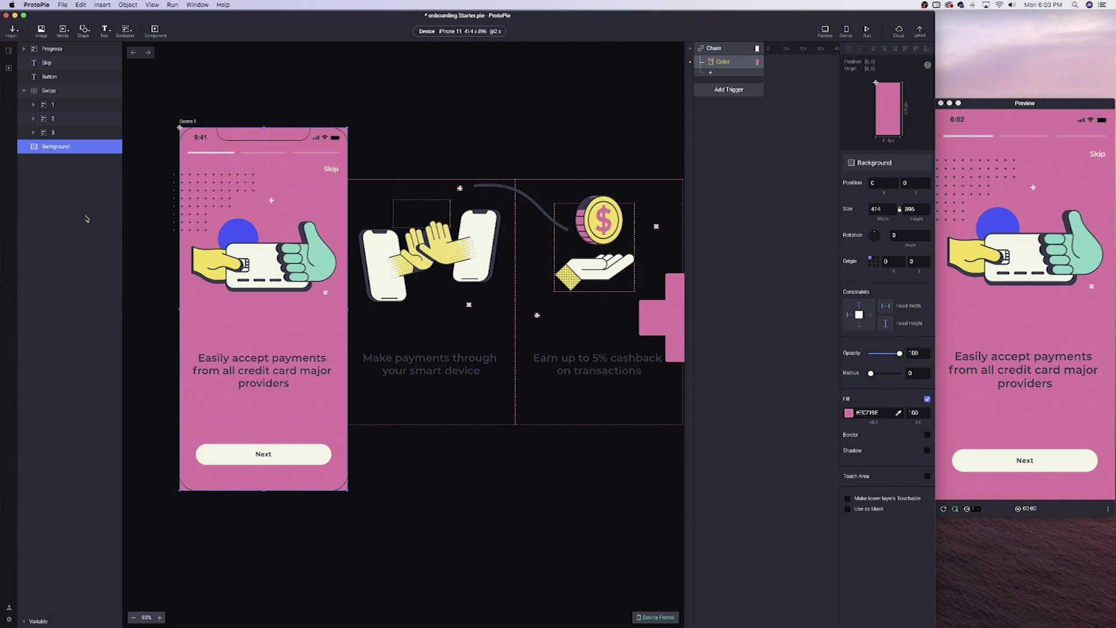
click(728, 63)
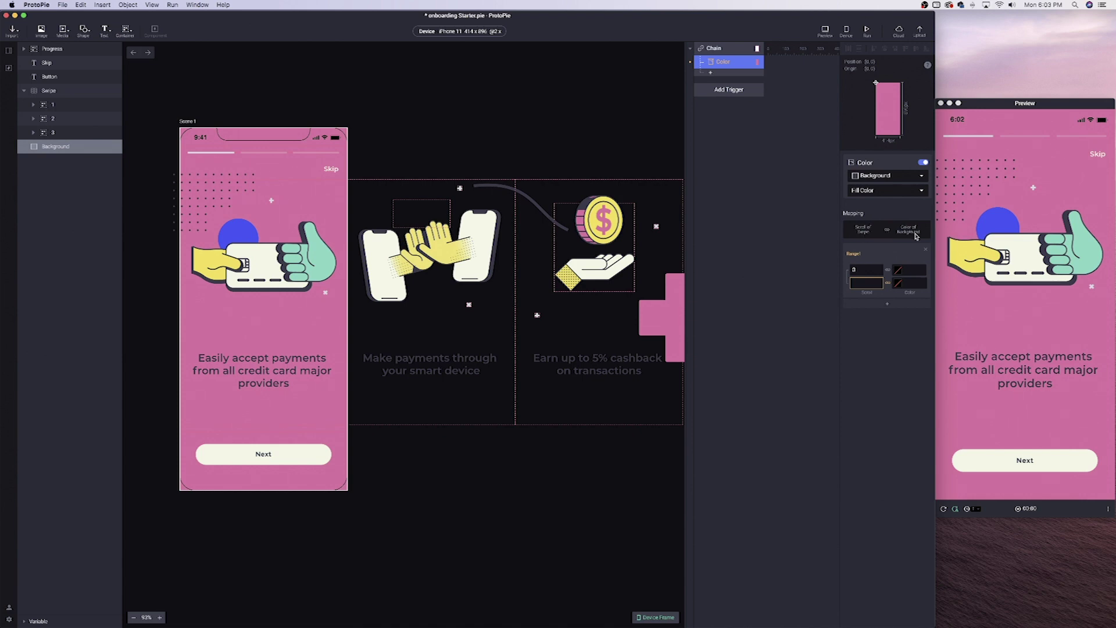
Step: Set the first colour range to scroll 0–414 and test swiping in the preview
click(866, 271)
click(866, 283)
text(414)
key(Return)
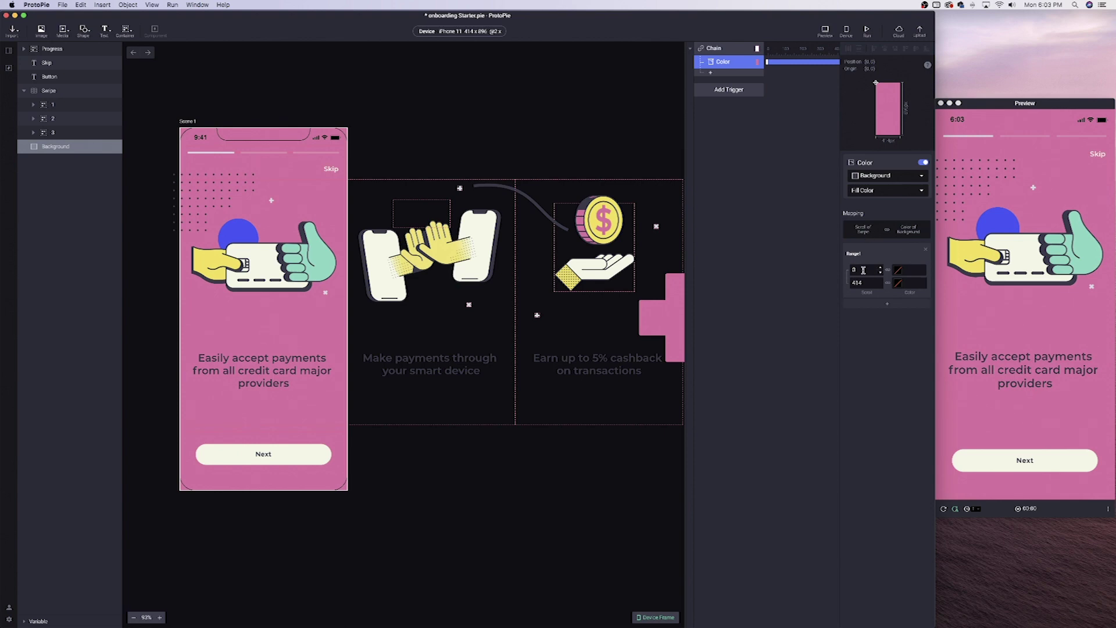
click(913, 270)
click(1036, 252)
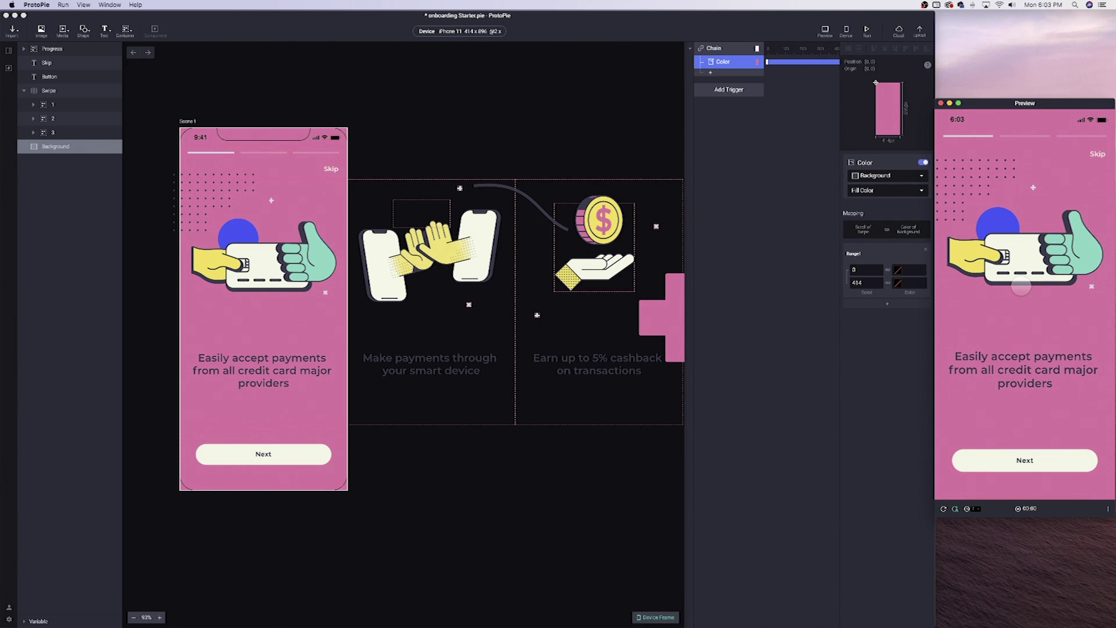
drag(1022, 286, 976, 291)
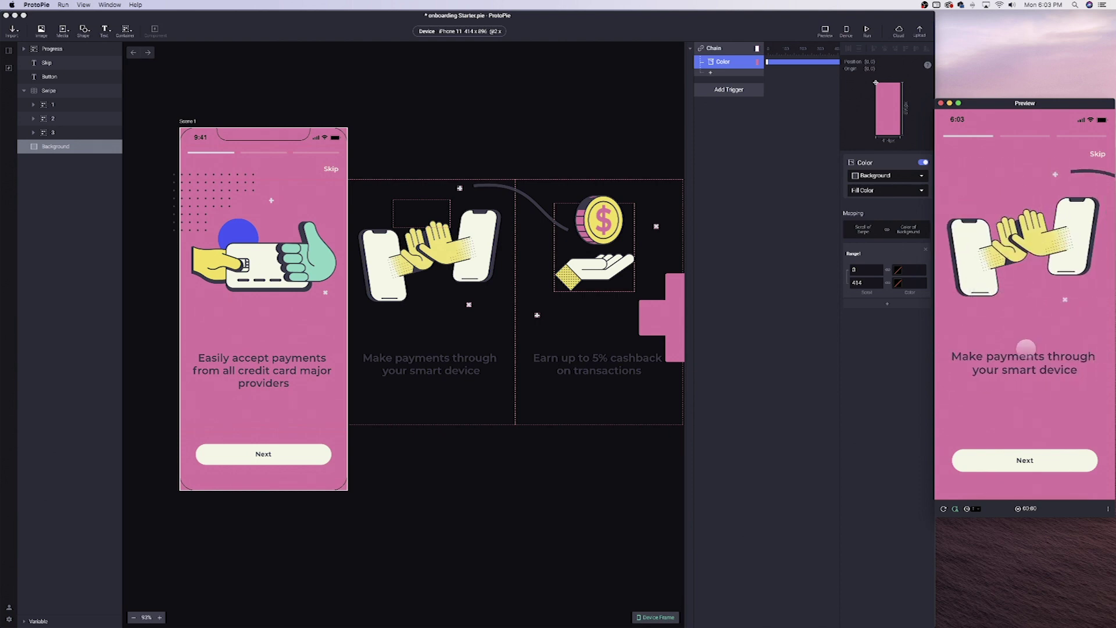
drag(992, 314, 939, 299)
Step: Give the first range colours #E0719E to #AAC6FC and check them by swiping
click(909, 270)
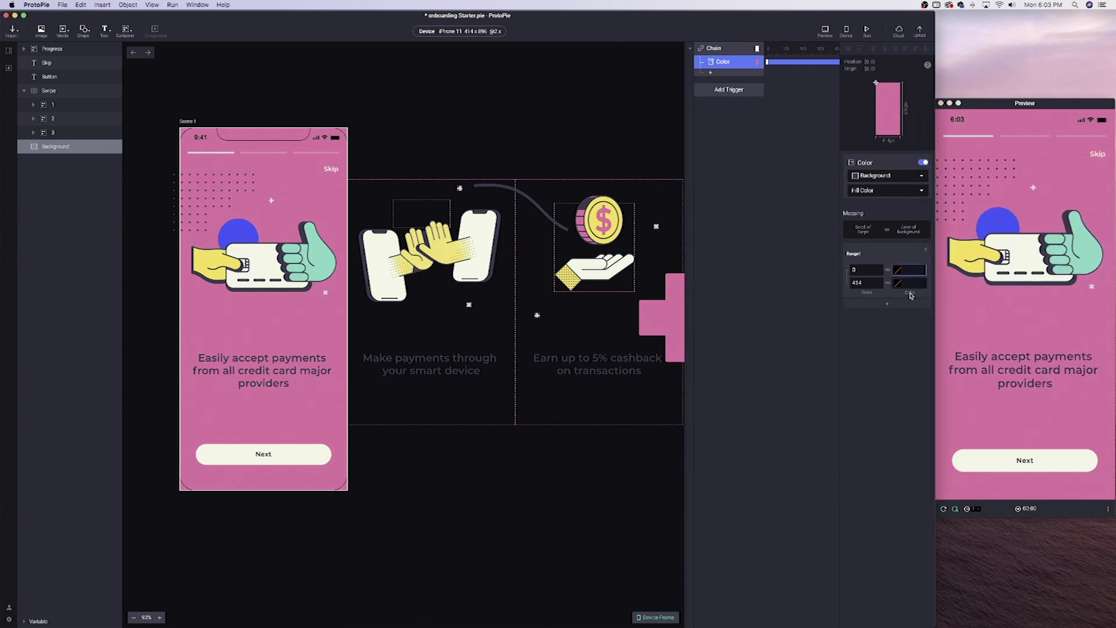
text(#E0)
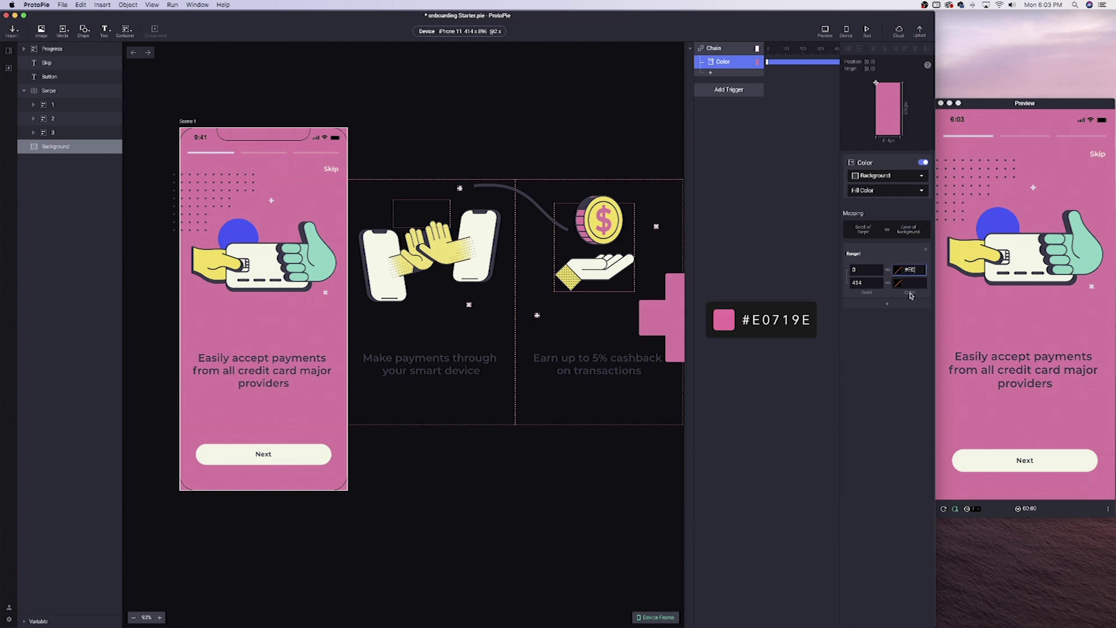
text(719E)
key(Tab)
text(#AAC)
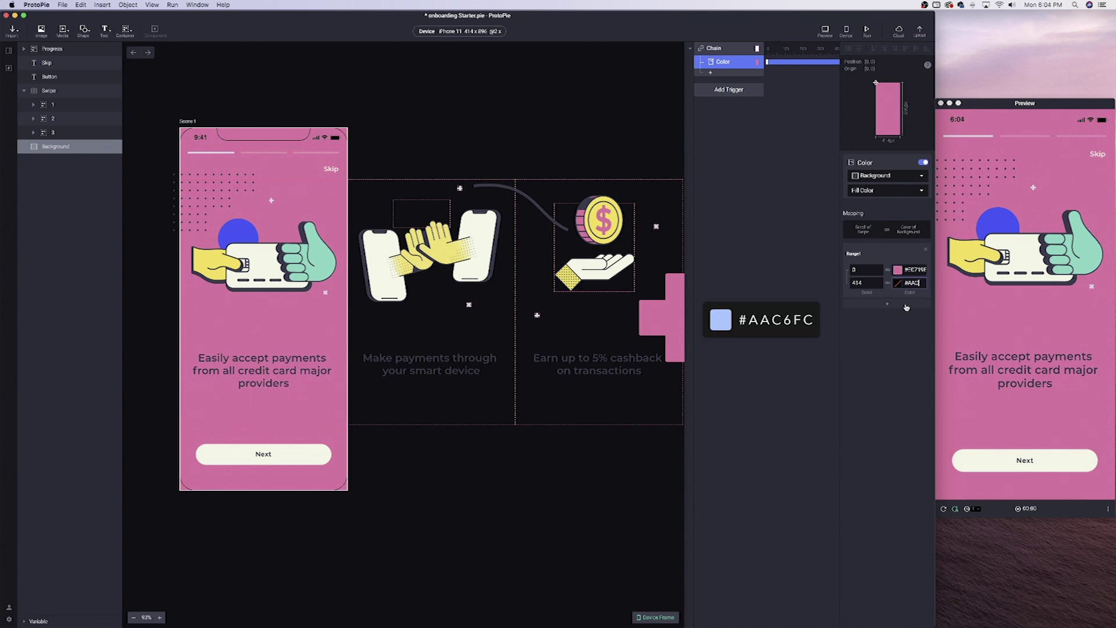
text(6FC)
click(1036, 275)
drag(1070, 268, 980, 279)
mouse_move(1060, 279)
mouse_down()
mouse_move(976, 276)
mouse_move(1055, 284)
mouse_up()
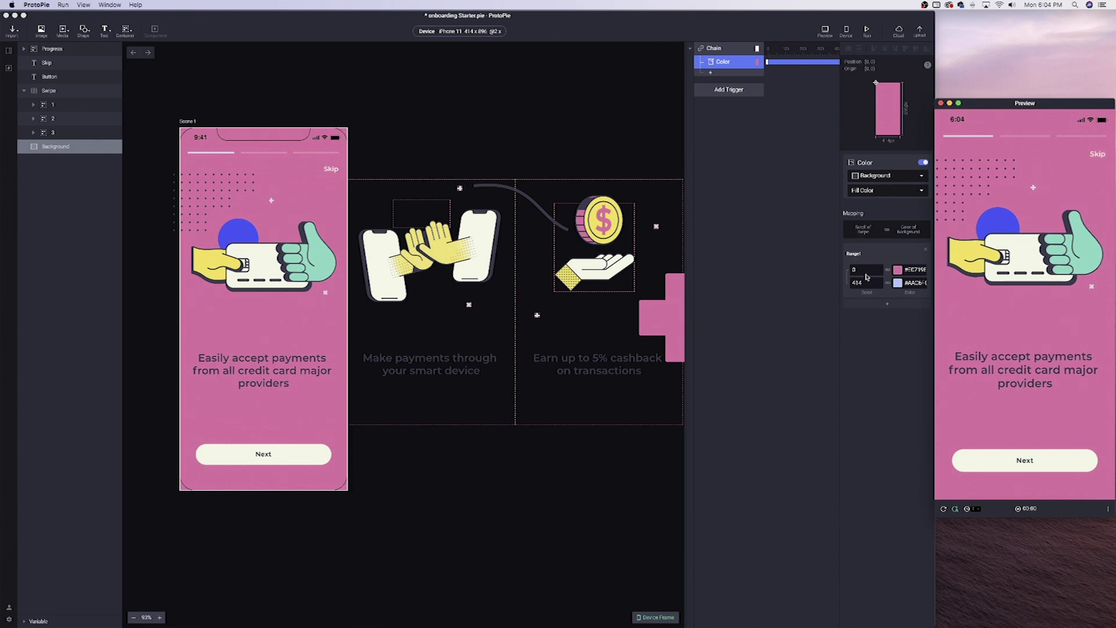
Step: Add a second colour range covering scroll 414–828
click(888, 307)
click(886, 305)
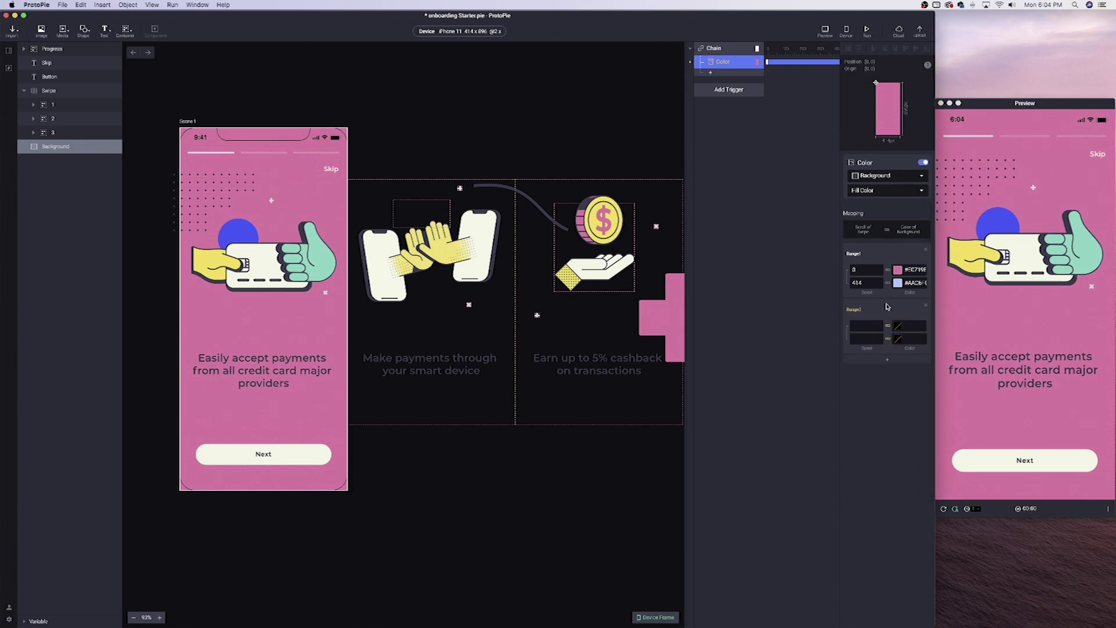
click(861, 325)
text(414)
click(865, 338)
text(828)
key(Return)
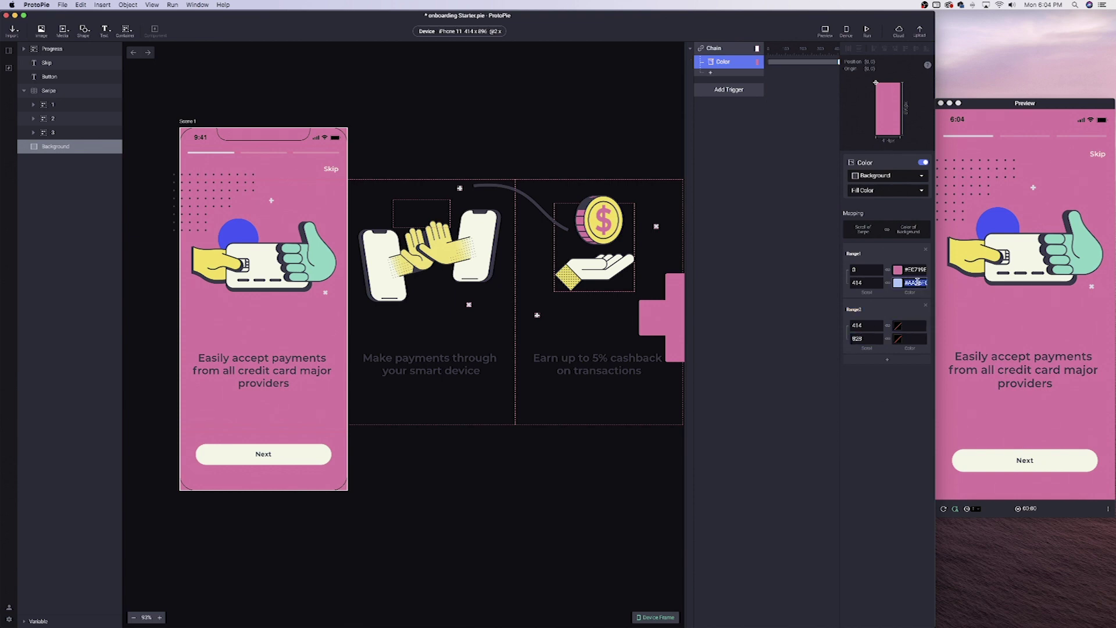
Step: Set the second range colours #AAC6FC to #7FD6C2 and swipe through pink, blue and teal pages
click(911, 326)
text(#AAC6FC)
click(909, 338)
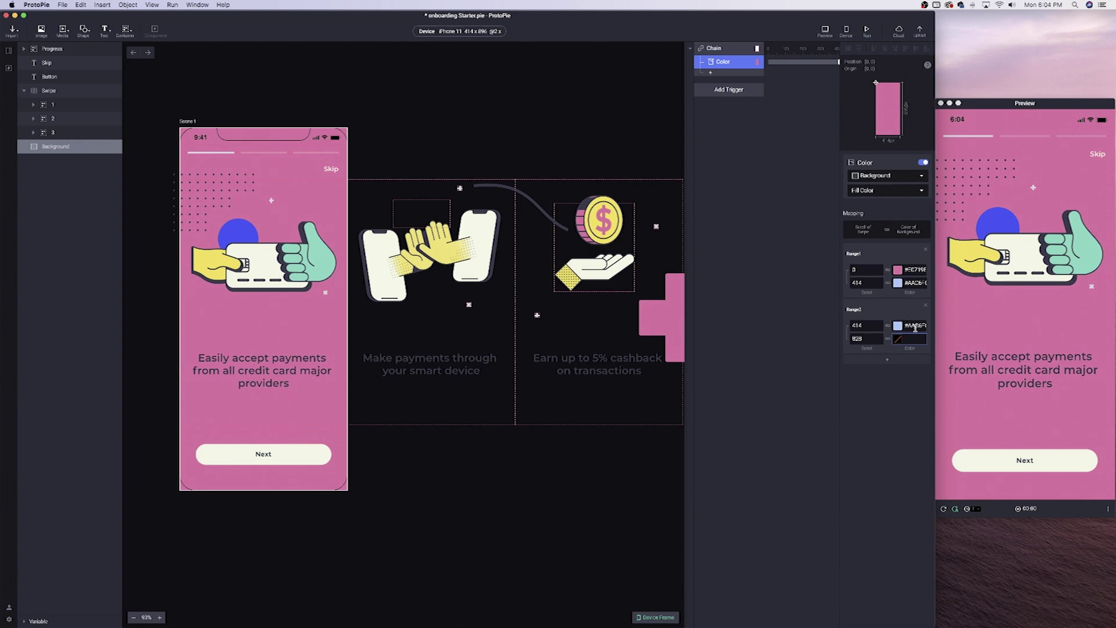
text(#7FD)
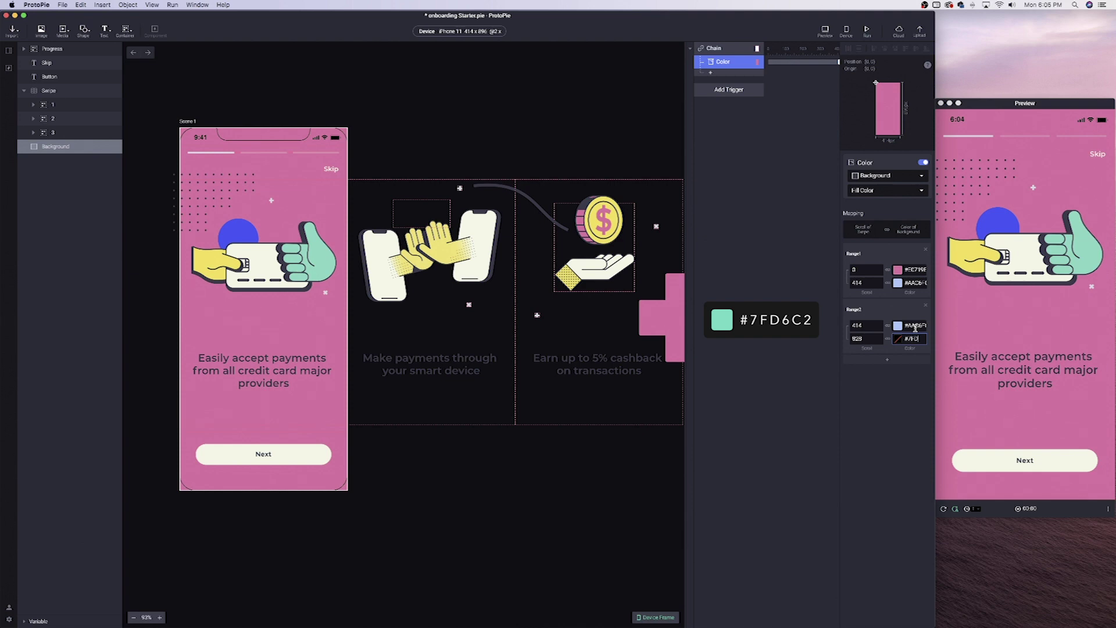
text(6C2)
key(Return)
click(1050, 265)
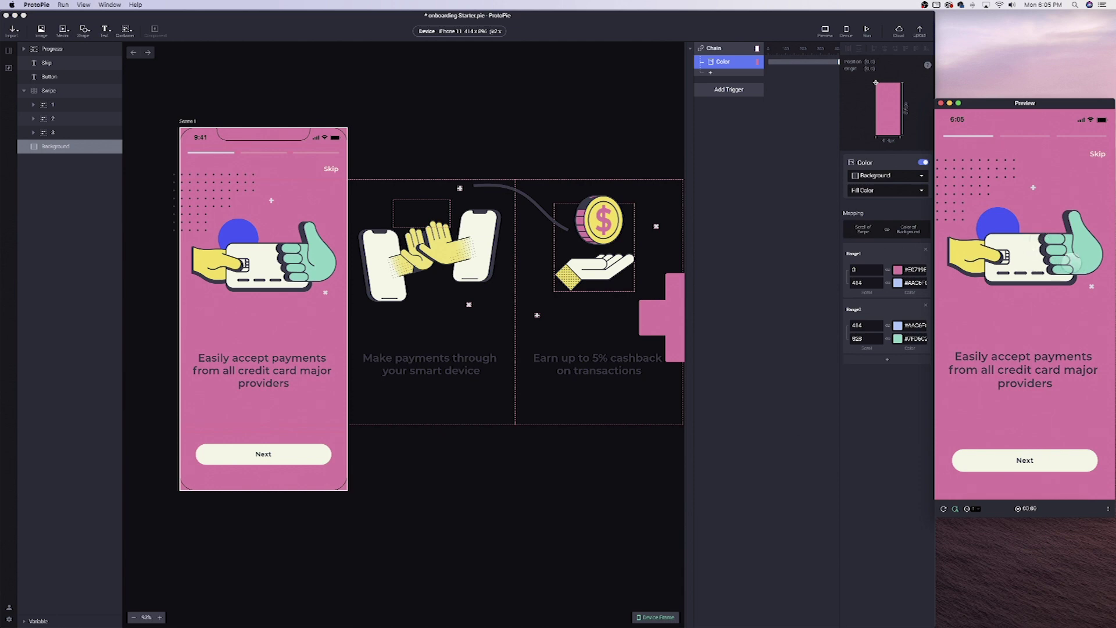
drag(1063, 274, 998, 277)
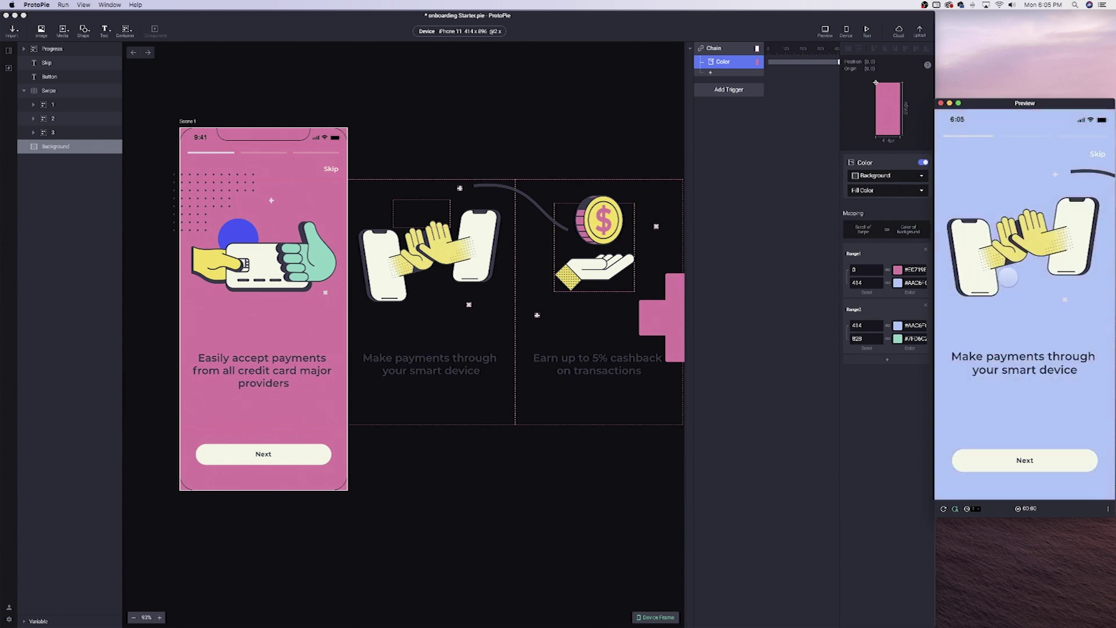
drag(1085, 286, 1040, 244)
mouse_move(1079, 298)
mouse_down()
mouse_move(1009, 302)
mouse_move(1094, 308)
mouse_up()
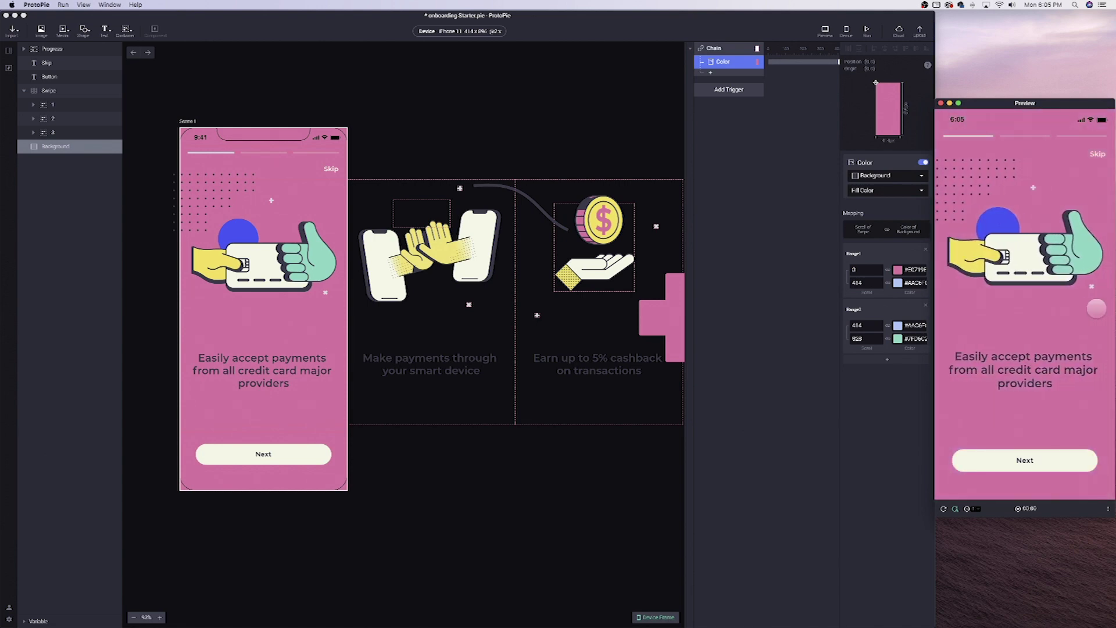
Step: Rename the Color response to Change Background
double_click(723, 62)
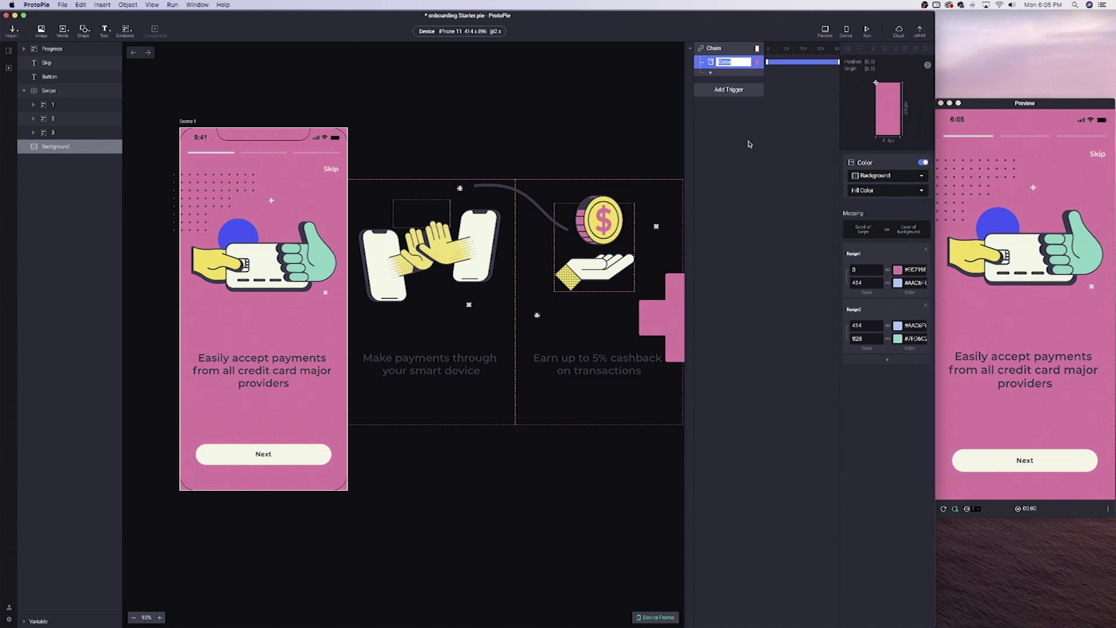
text(Cgnage)
text(hange Backgrounf)
key(Return)
Step: Swipe the preview back and forth to check the colours, then select Step 1 Image
drag(1081, 250, 1052, 254)
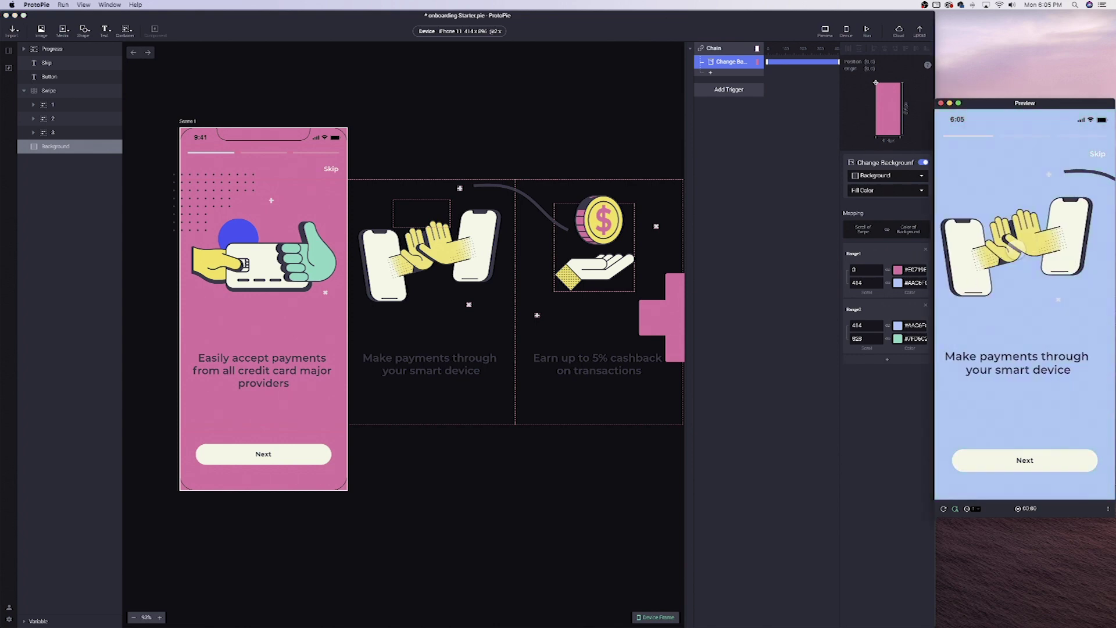
drag(976, 254, 1038, 259)
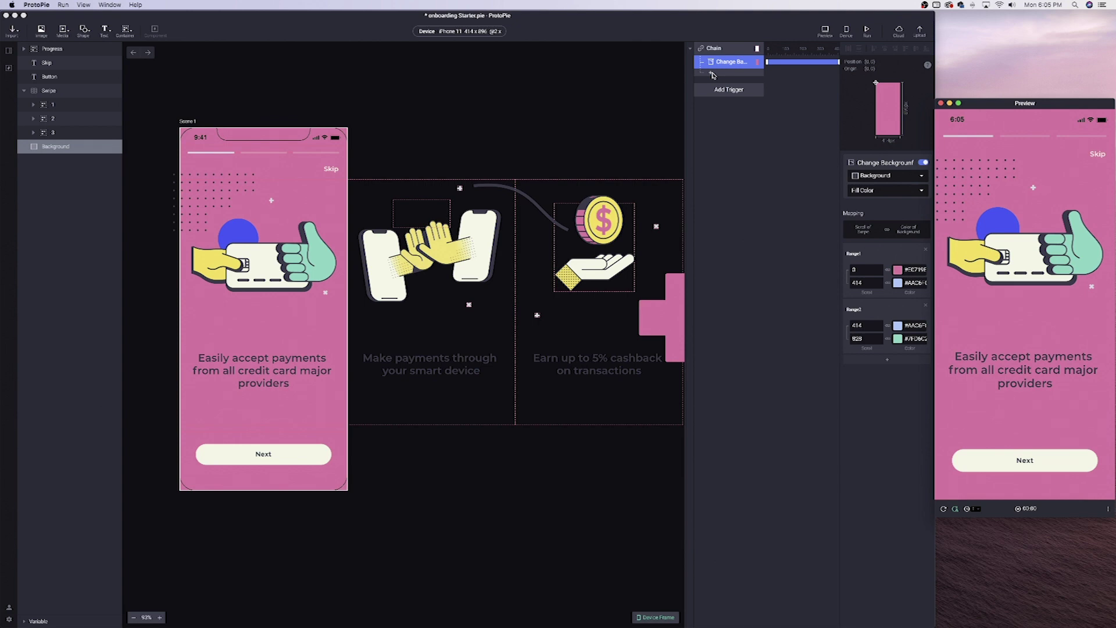
drag(1060, 249, 1083, 255)
click(302, 259)
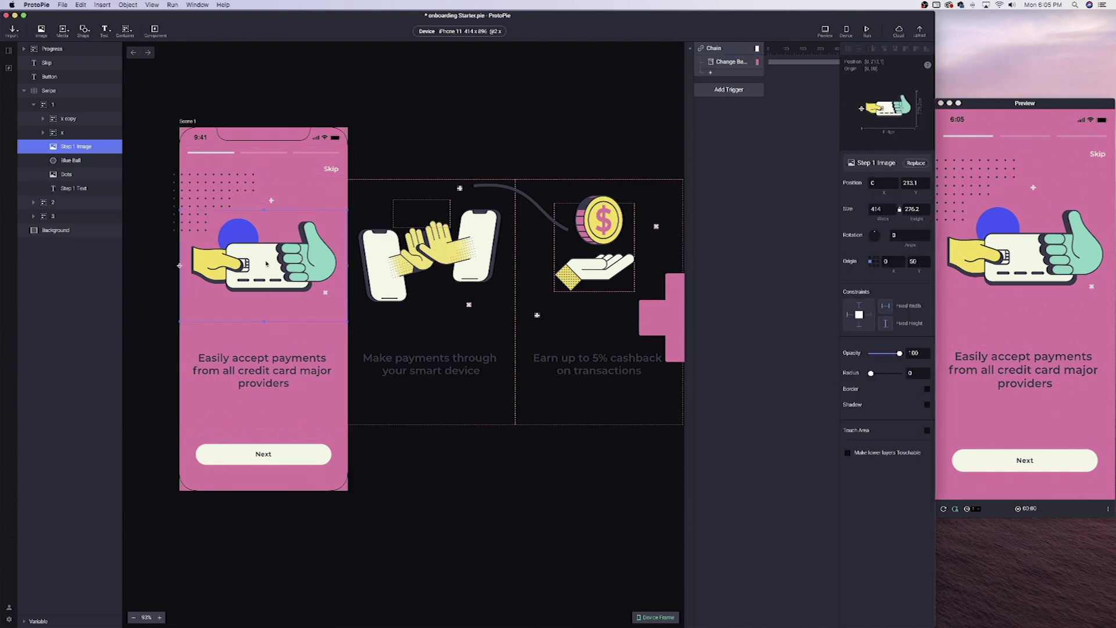
Step: Add a counter-clockwise Rotate response on Step 1 Image, 0° to -23° over scroll 0–414, and test it
click(710, 73)
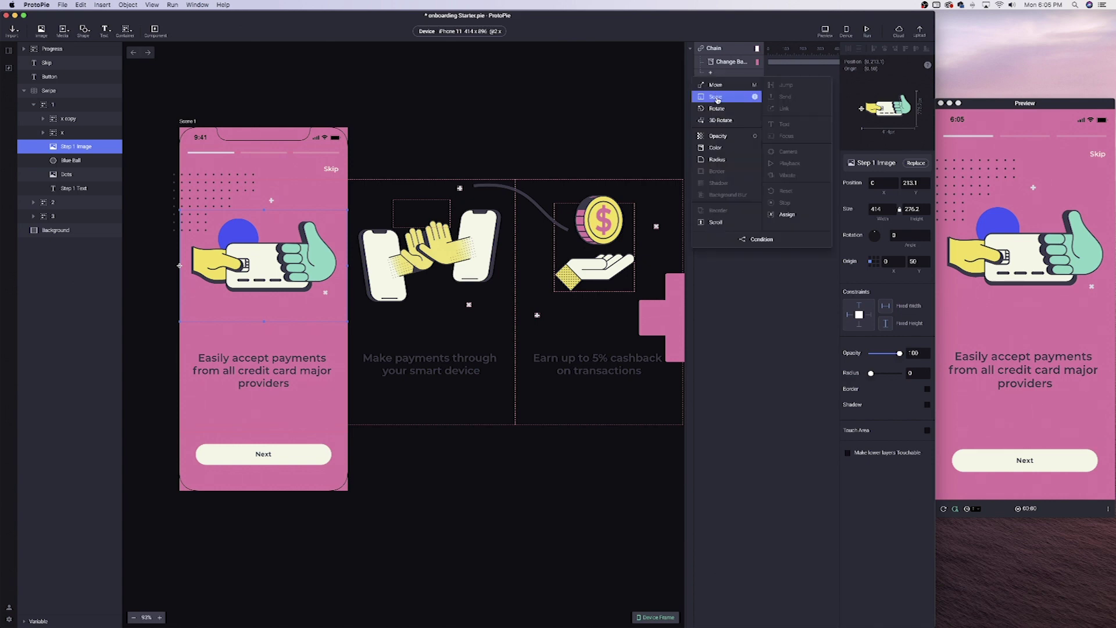
click(717, 108)
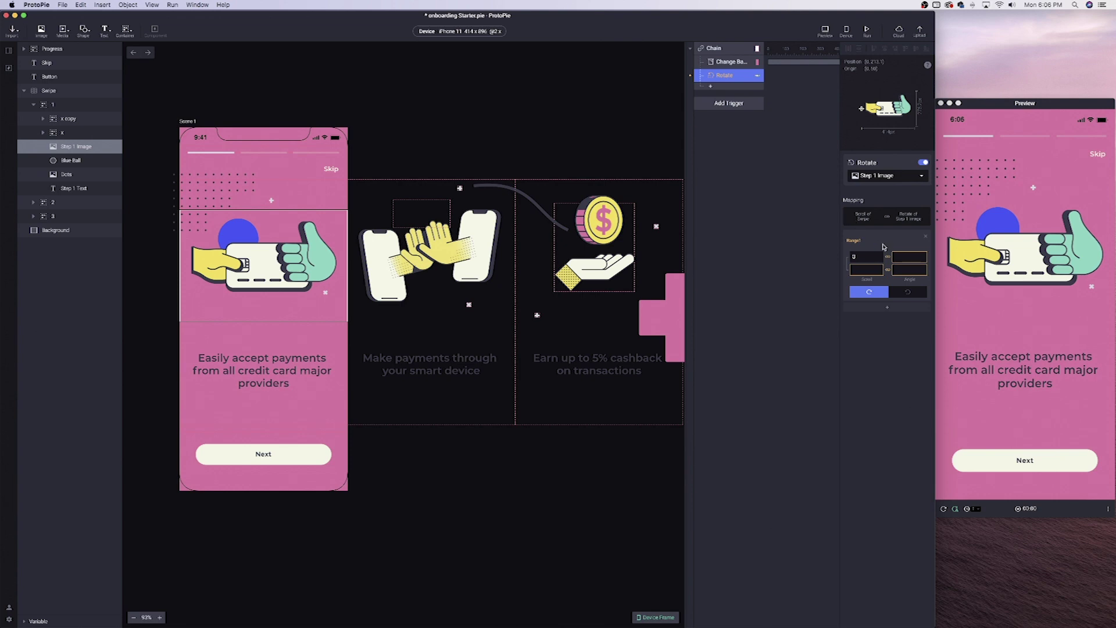
click(861, 270)
text(414)
click(899, 259)
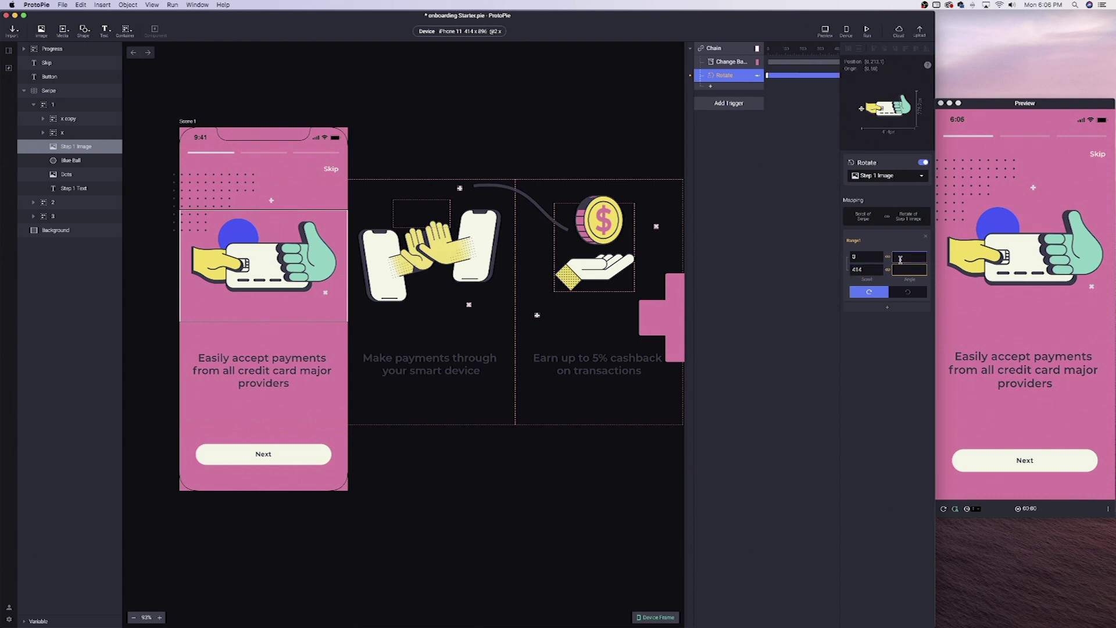
text(0)
key(Tab)
key(Tab)
text(-23)
key(Return)
click(909, 293)
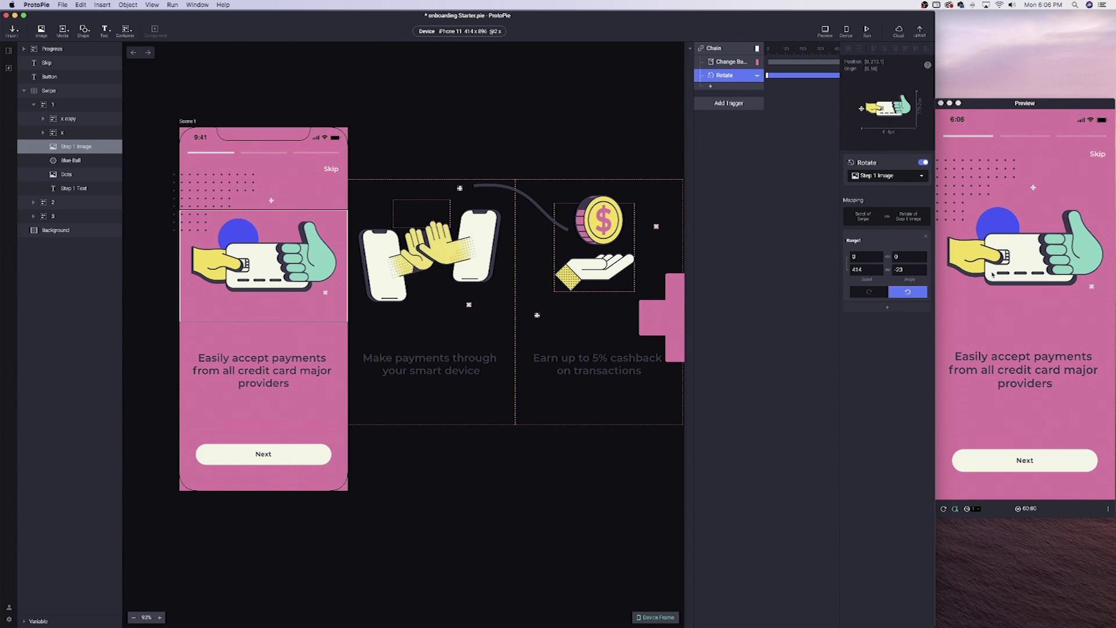
click(1037, 276)
mouse_move(1070, 266)
mouse_down()
mouse_move(942, 260)
mouse_move(1069, 256)
mouse_move(934, 255)
mouse_move(1068, 250)
mouse_up()
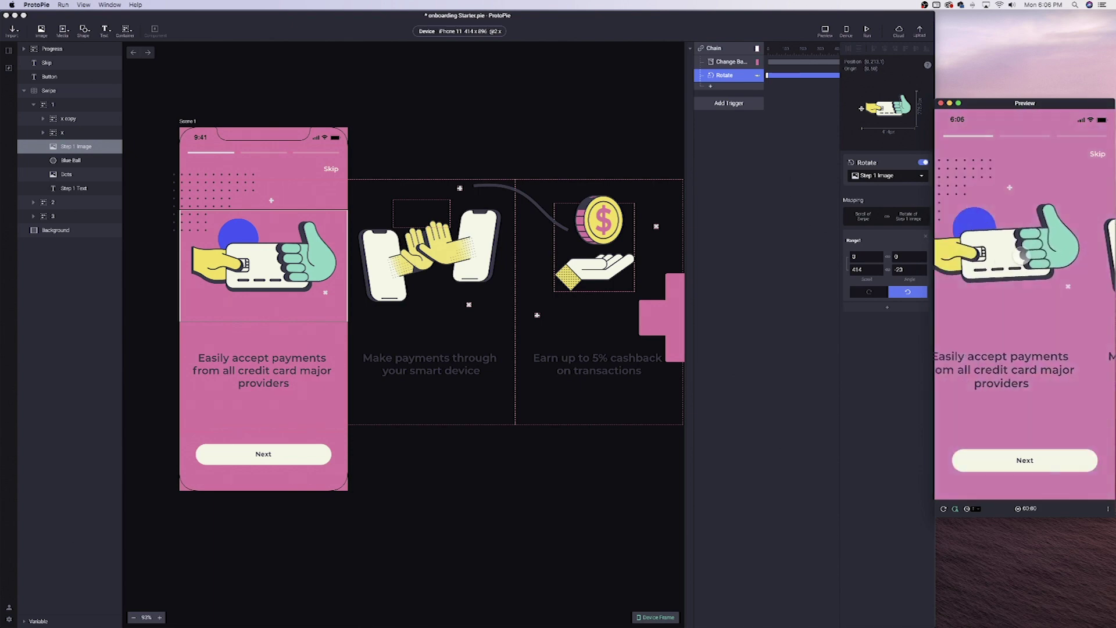
Step: Rename the Rotate response to Image 1 Effect and widen the interaction panel
double_click(724, 76)
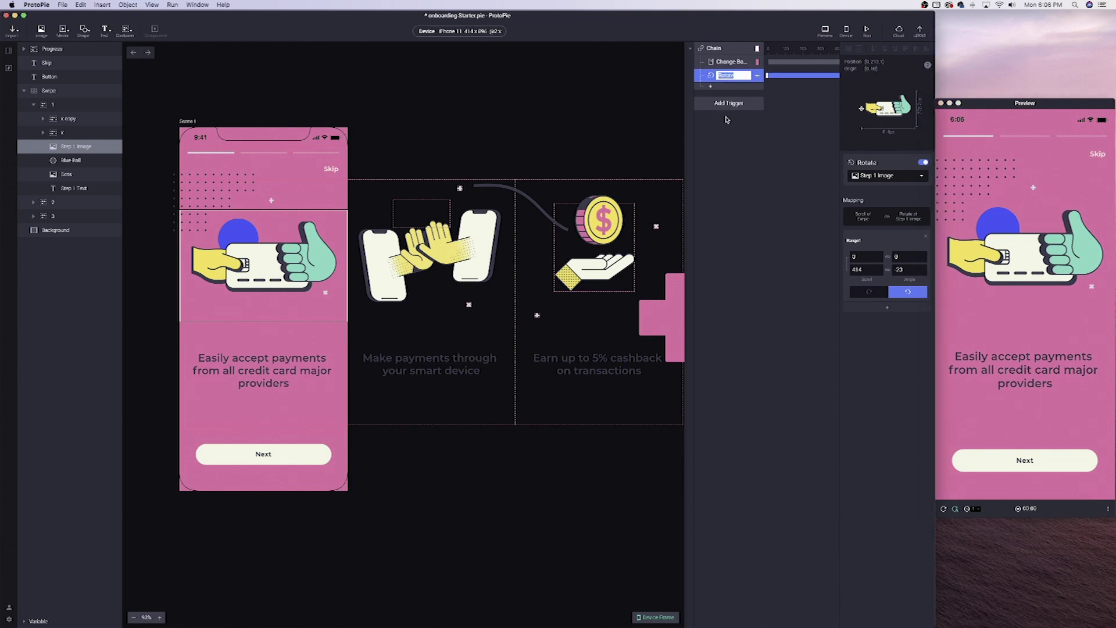
text(Imag)
key(BackSpace)
key(BackSpace)
text(age)
key(Return)
drag(687, 132, 581, 135)
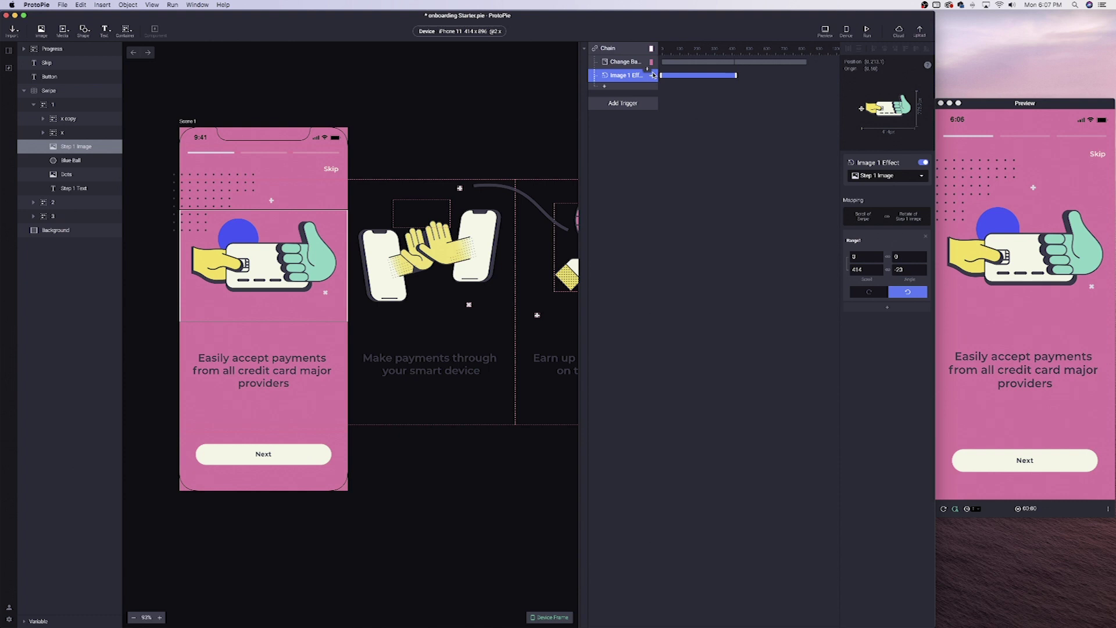
Step: Add a Rotate response to the x copy group, 0° to 200° over scroll 0–414
click(324, 299)
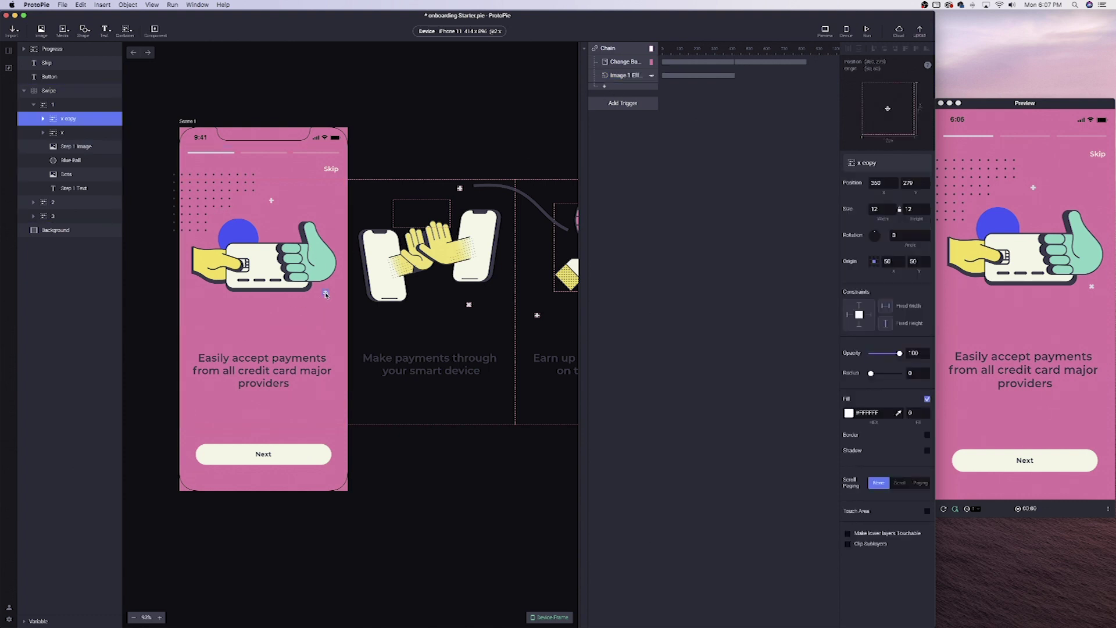
double_click(324, 298)
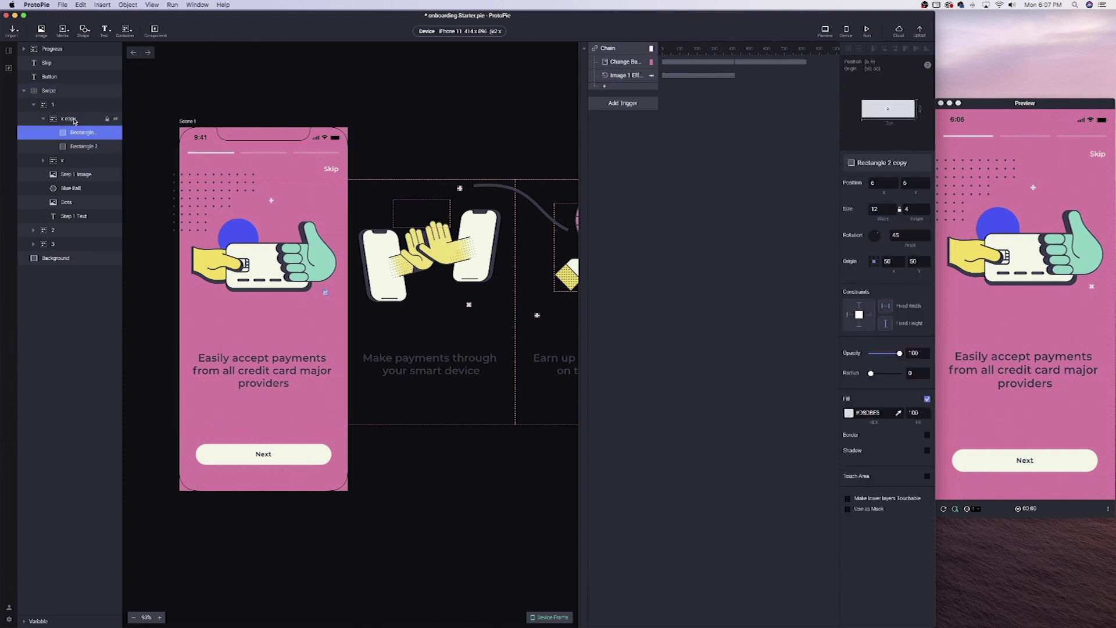
click(73, 119)
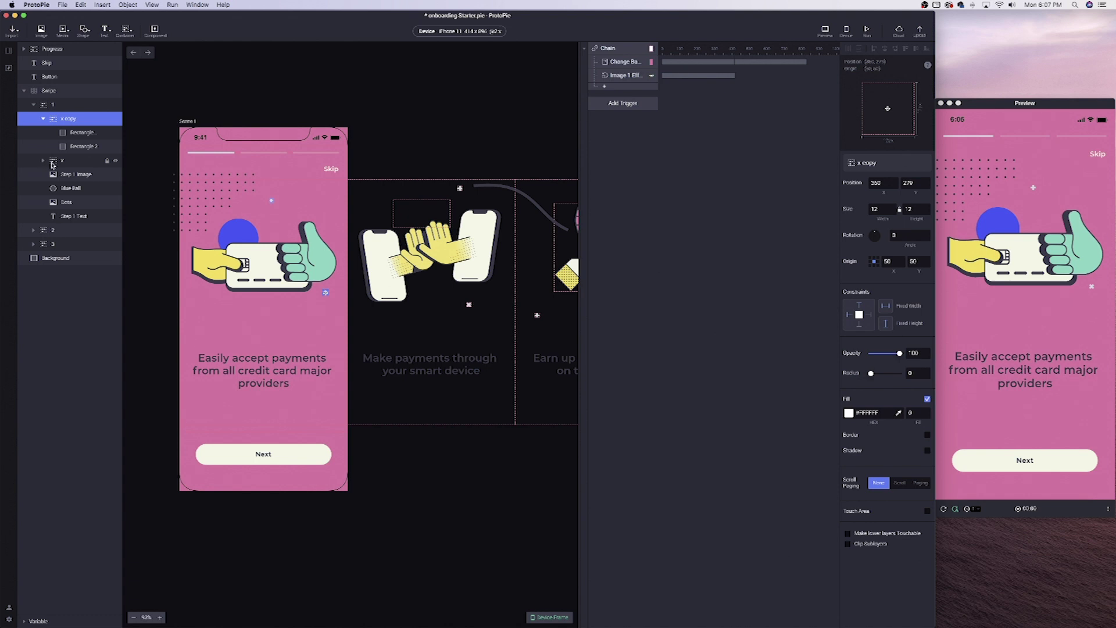
click(626, 87)
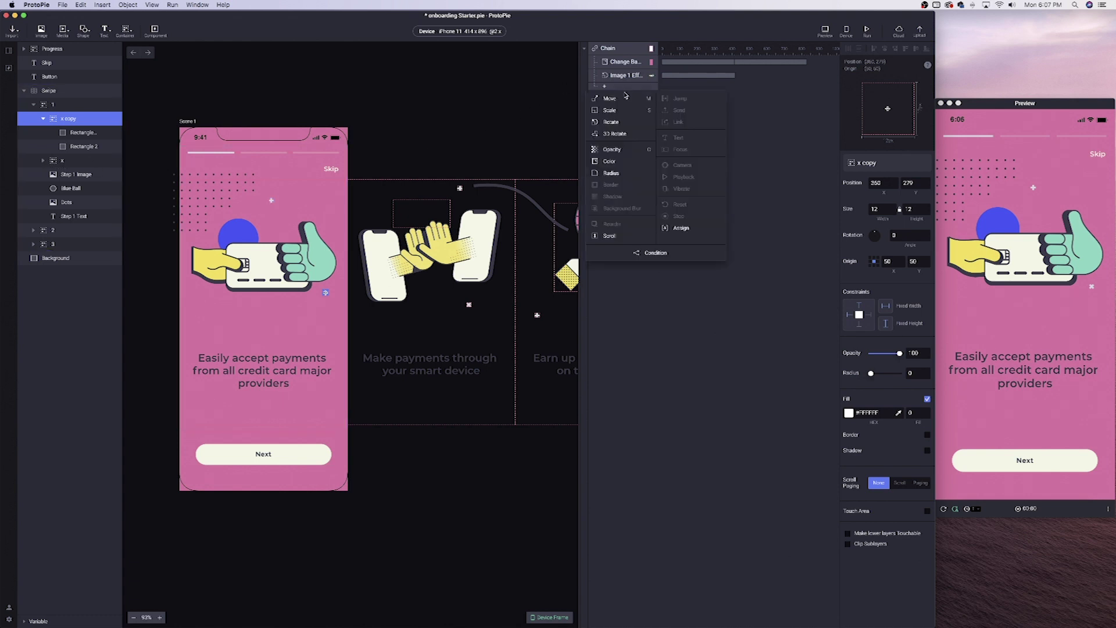
click(618, 122)
click(864, 270)
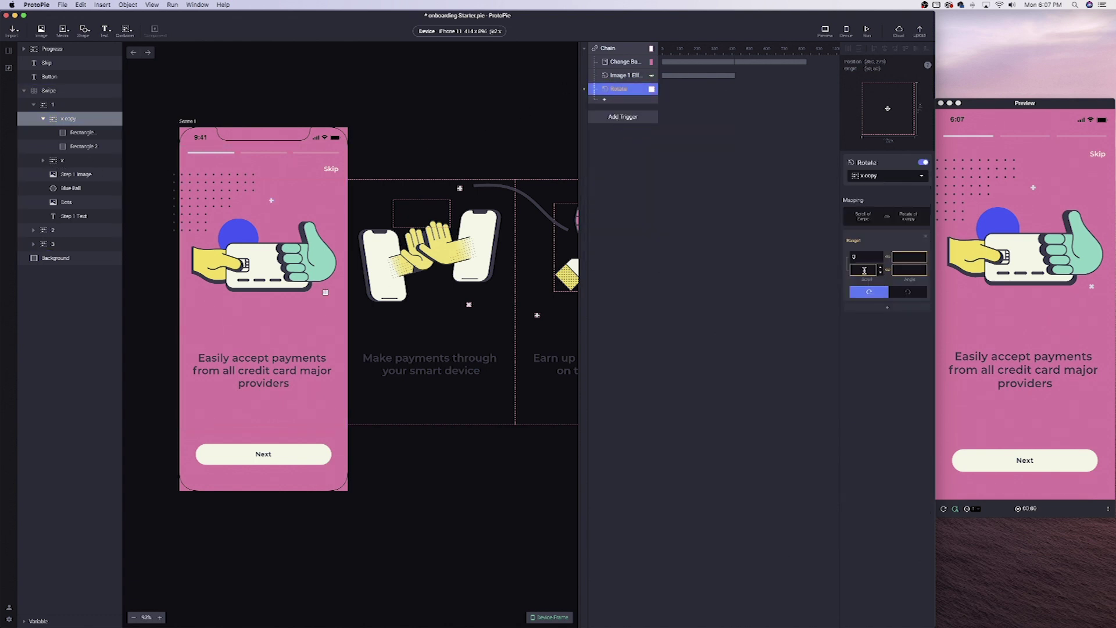
click(864, 270)
text(414)
key(Tab)
key(Tab)
key(Tab)
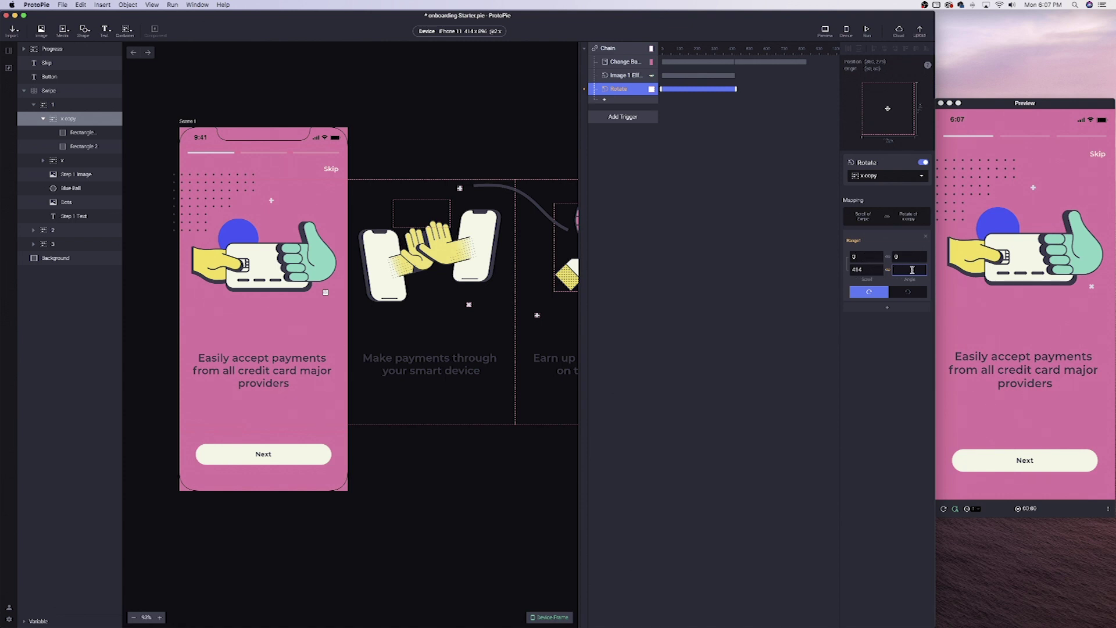
key(Return)
Step: Swipe the preview to the second page and back to watch the x accent spin
click(1056, 288)
drag(1090, 304, 1046, 328)
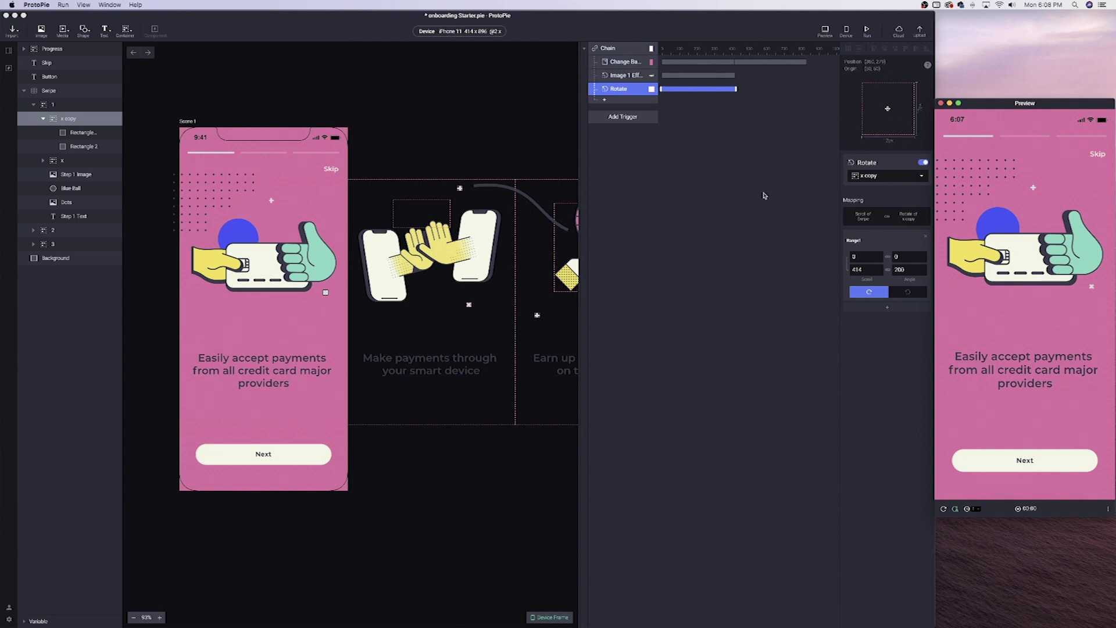
drag(1041, 195, 957, 200)
drag(956, 200, 1031, 189)
Step: Select the Step 1 bar in the Progress group and add an Opacity response to the Chain
click(31, 106)
click(32, 107)
click(24, 49)
click(55, 91)
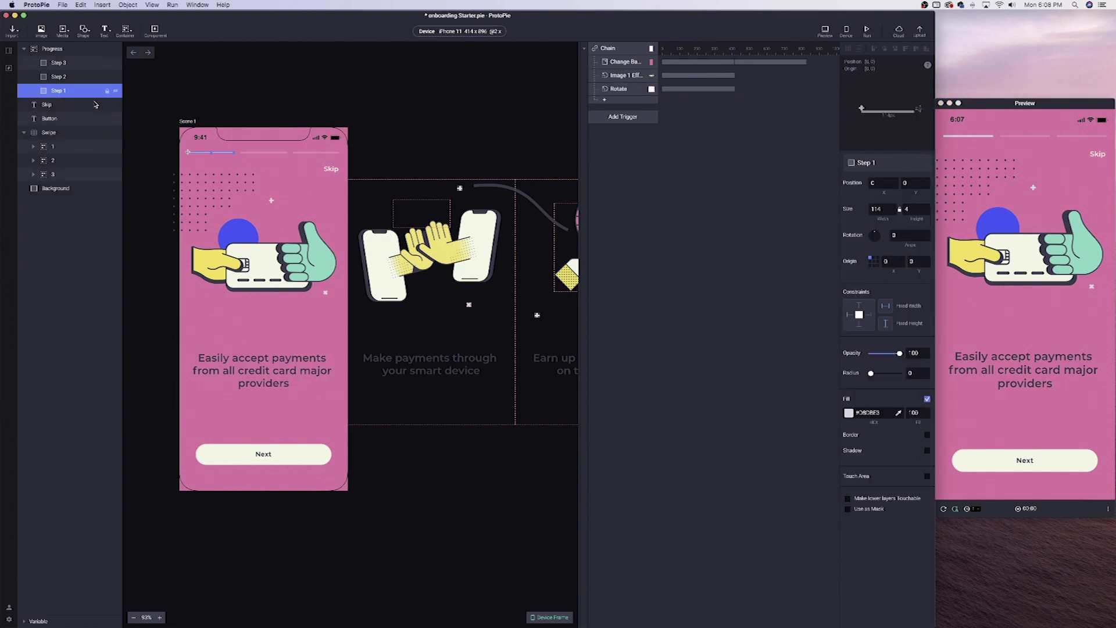
click(615, 105)
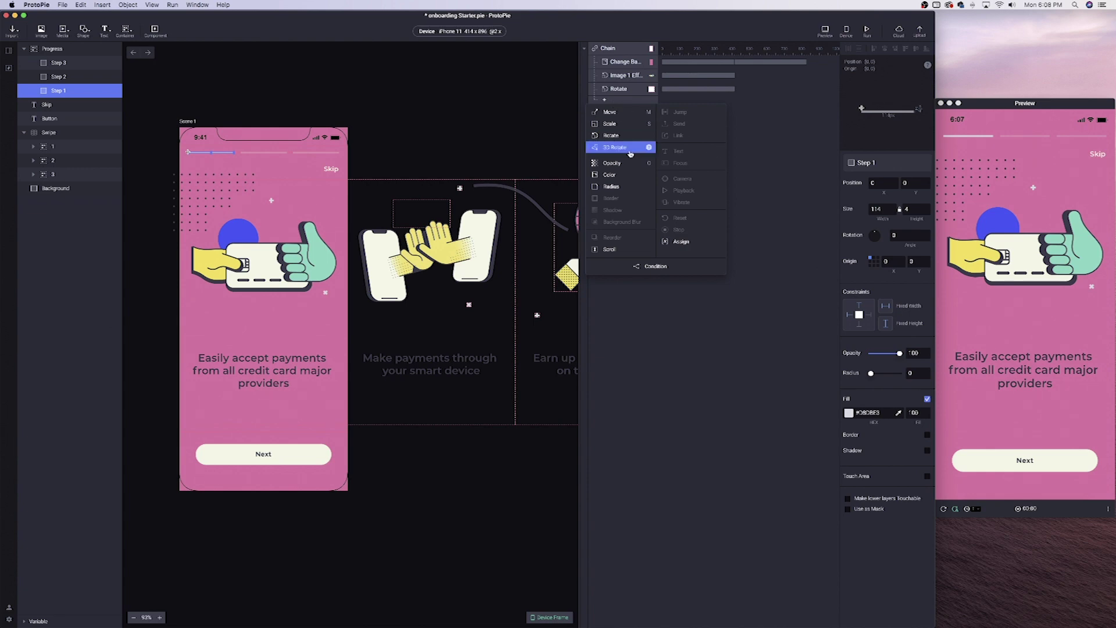
click(611, 162)
Step: Set Step 1's range to scroll 0–414, opacity 100 to 30, and test the swipe in Preview
click(853, 256)
text(0)
key(Tab)
click(908, 260)
text(100)
key(Tab)
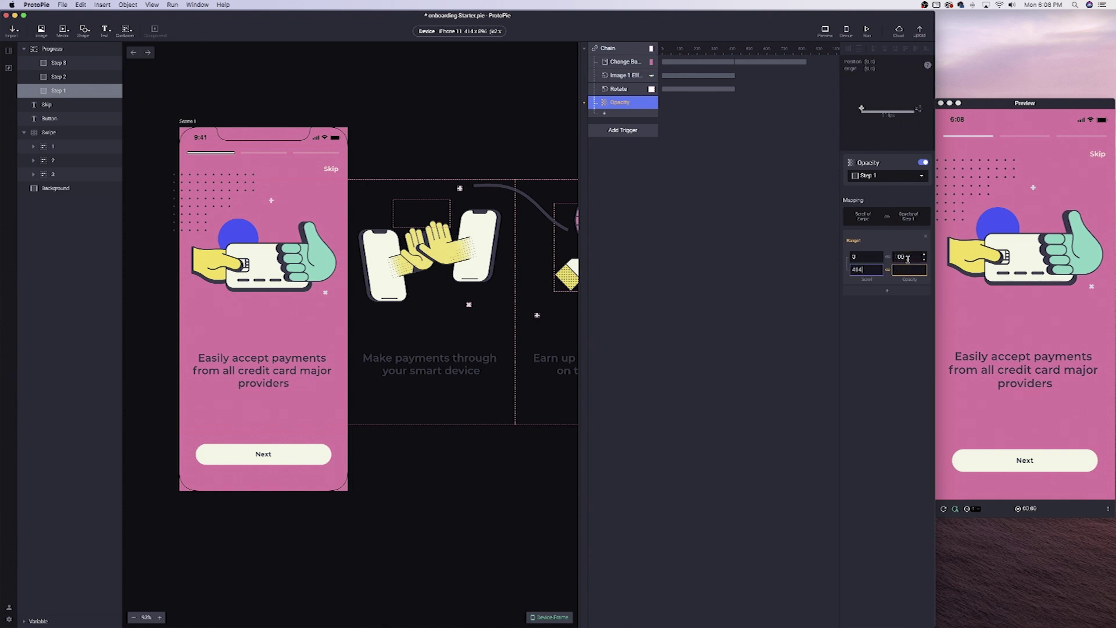
text(414)
key(Tab)
key(Return)
click(986, 151)
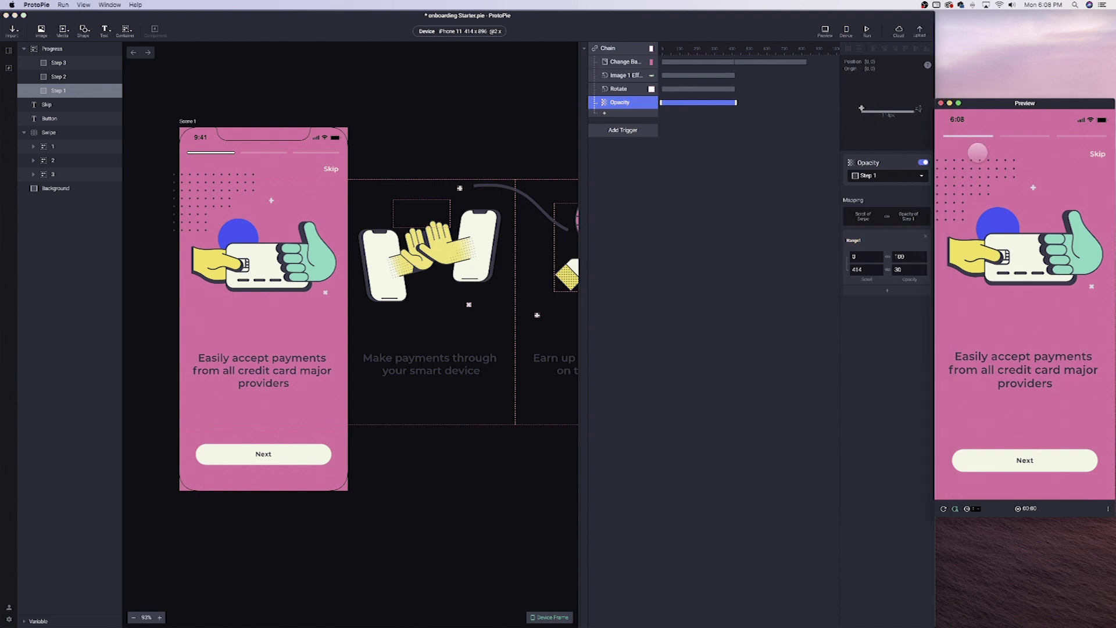
drag(1072, 208, 1006, 163)
Step: Add an Opacity response for Step 2 with scroll 0–414 and opacity 30 to 100
click(63, 80)
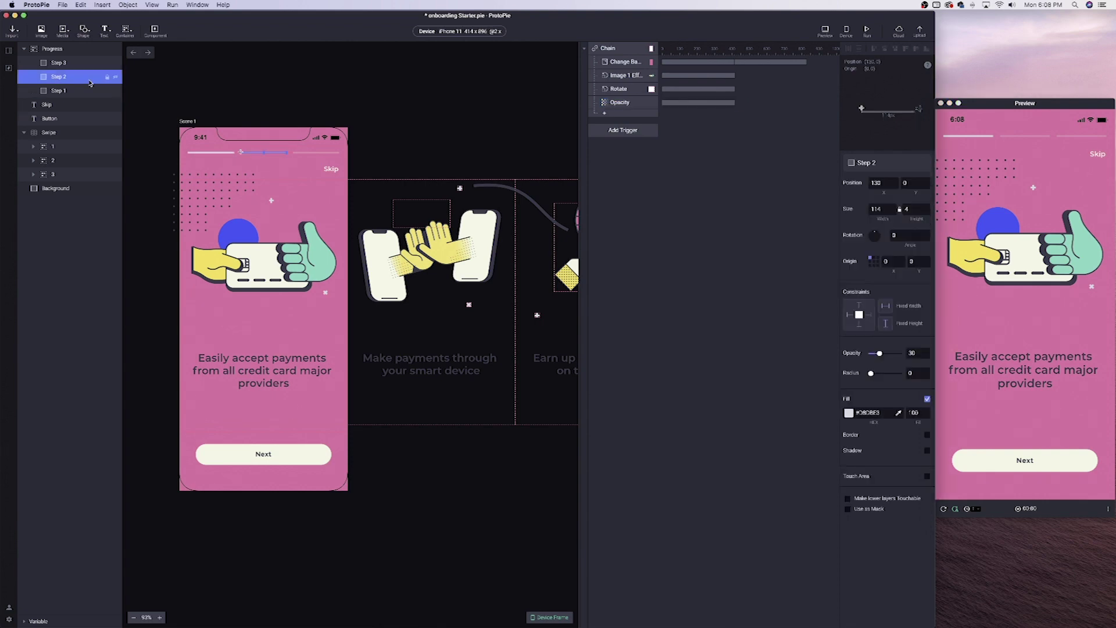
click(607, 114)
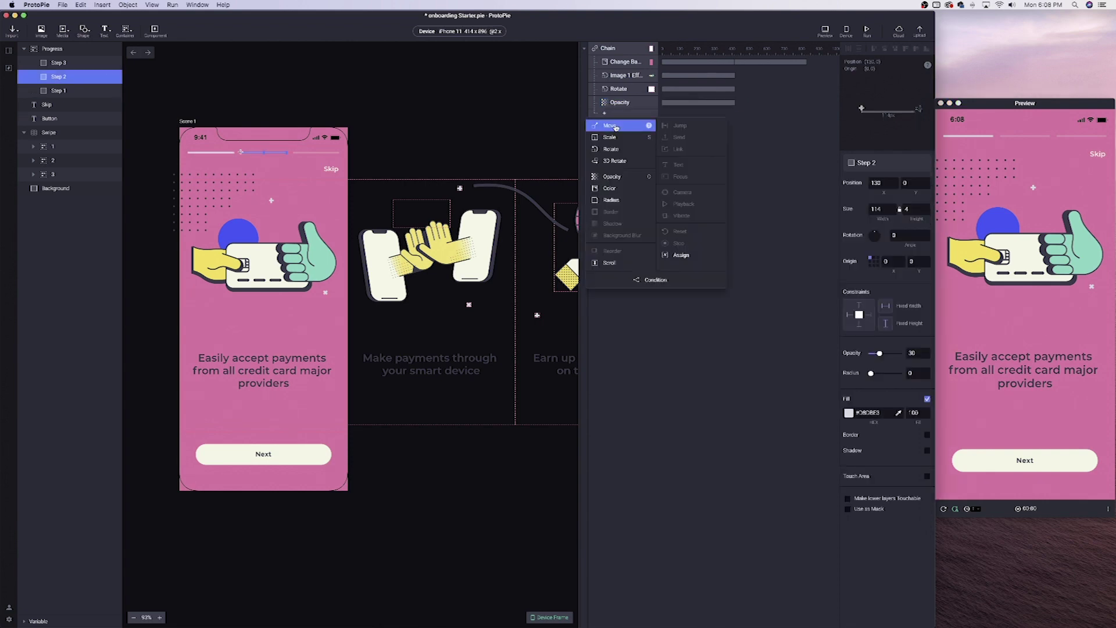
click(611, 176)
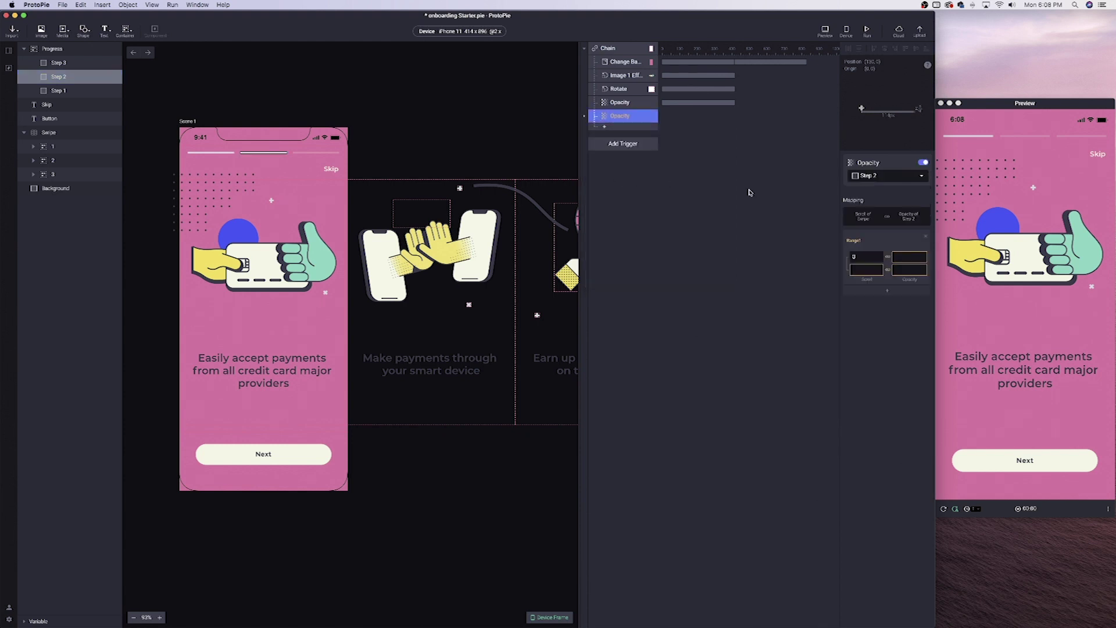
click(868, 269)
text(414)
click(902, 255)
click(904, 256)
text(30)
key(Tab)
key(Tab)
text(100)
key(Return)
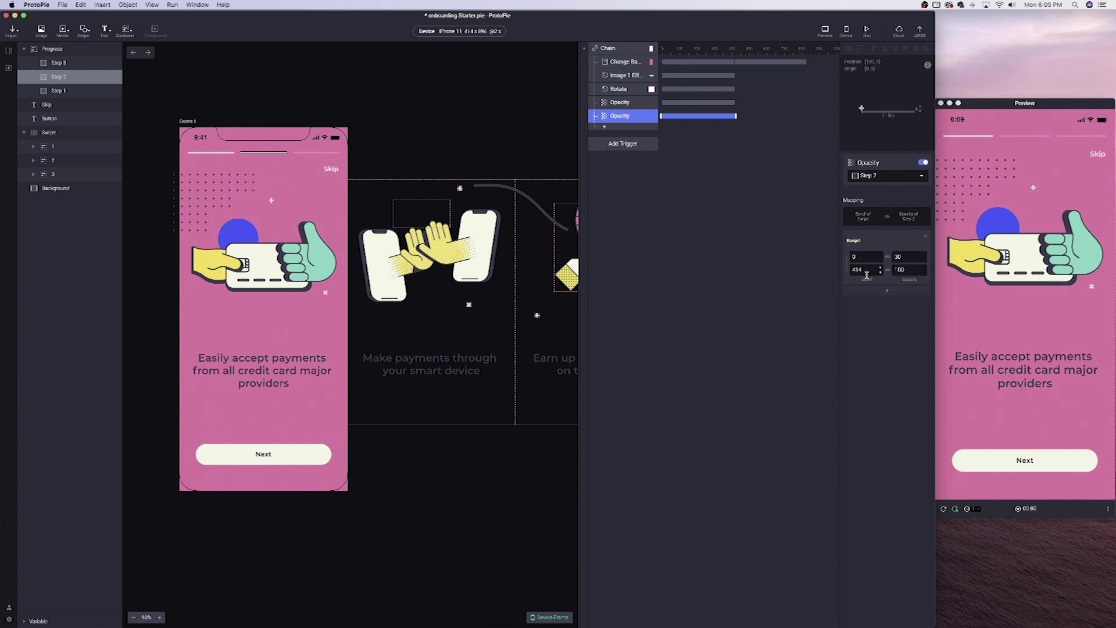
Step: Swipe back and forth between the Preview pages to check Step 2 brightening
drag(1038, 262, 963, 260)
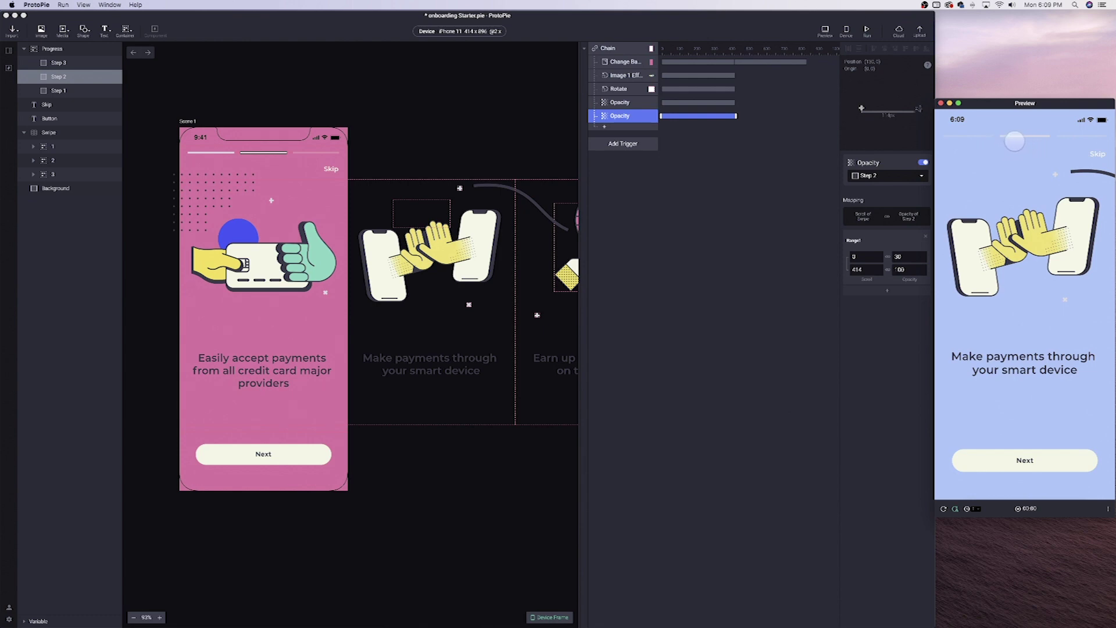
mouse_move(985, 190)
mouse_down()
mouse_move(1049, 189)
mouse_move(980, 173)
mouse_up()
drag(1010, 154, 978, 190)
drag(996, 220, 1039, 244)
drag(1038, 302, 998, 162)
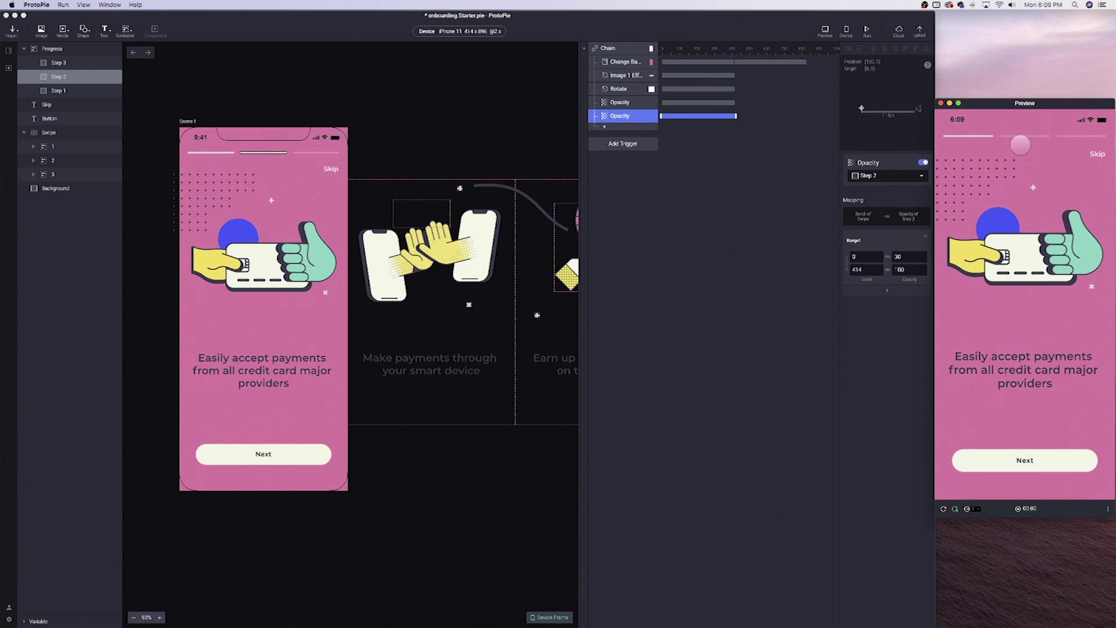
drag(1053, 144, 1004, 160)
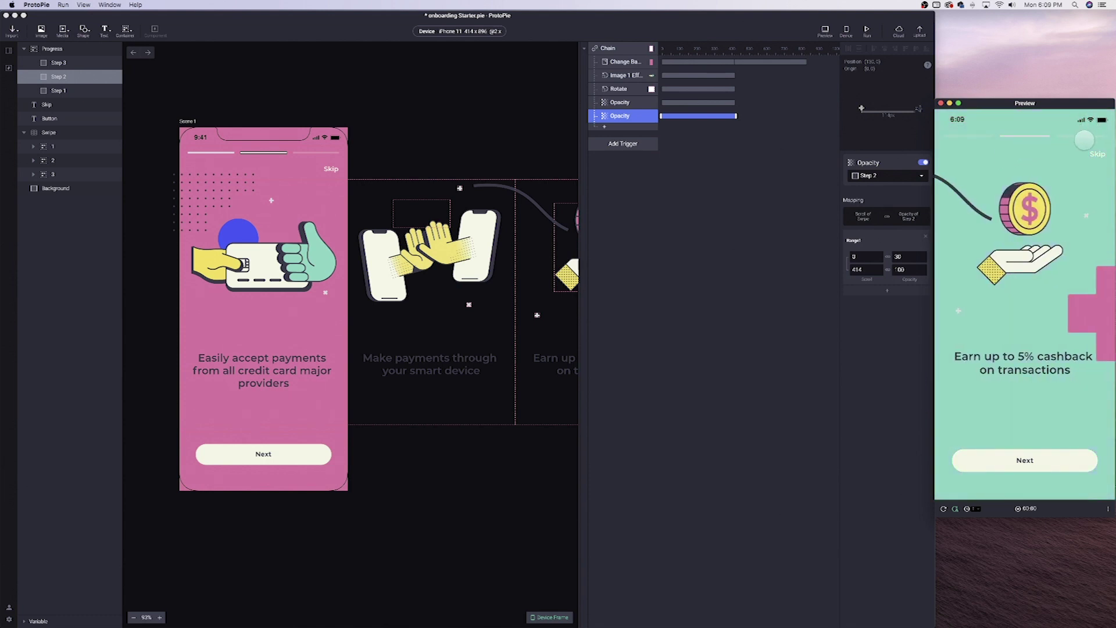
drag(1088, 138, 1046, 172)
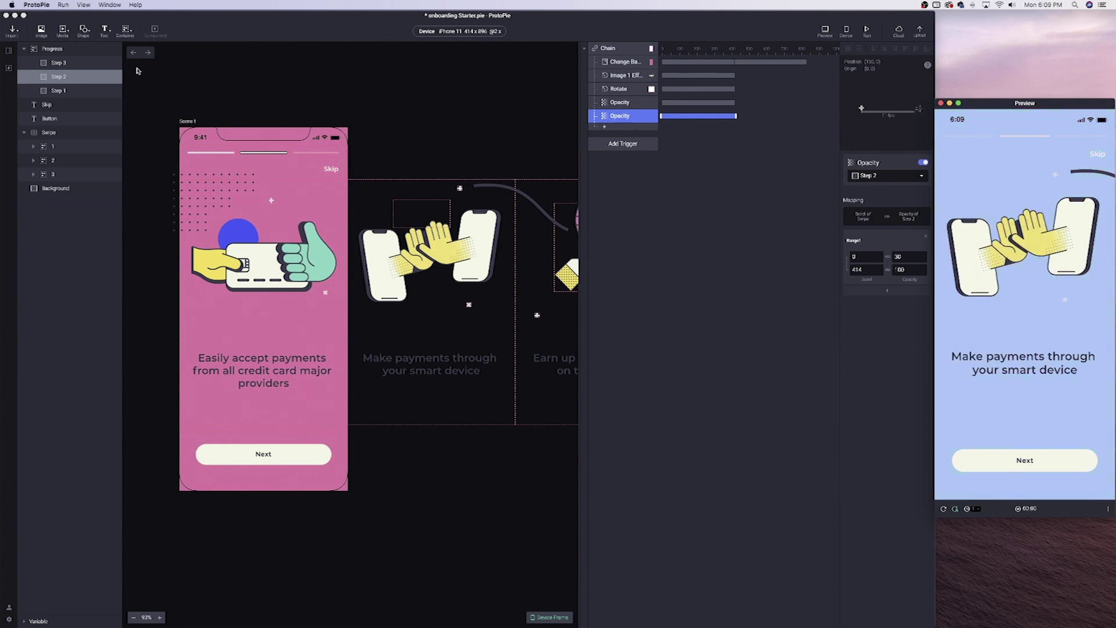
Step: Select the Step 3 progress bar and add an Opacity response to the Chain
click(60, 65)
click(60, 64)
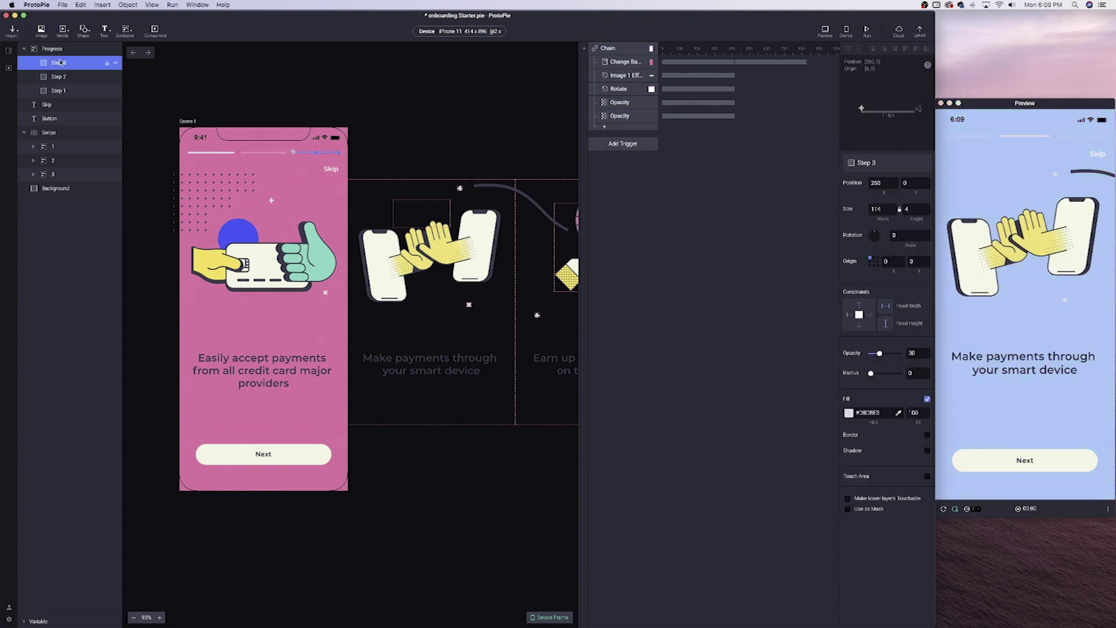
click(615, 133)
click(619, 192)
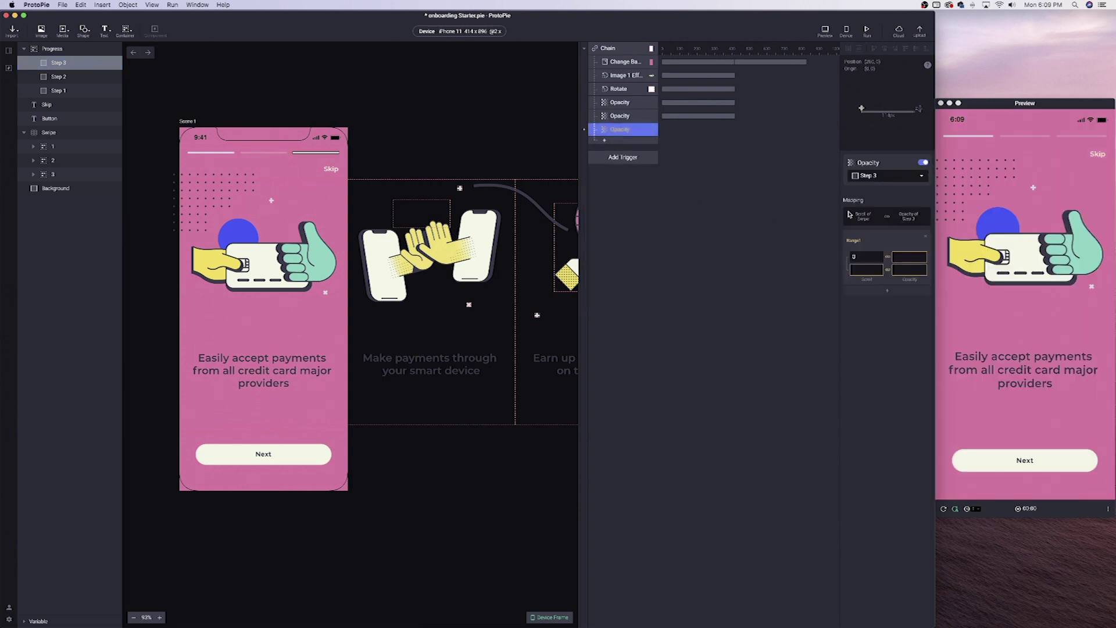
Step: Set Step 3's Opacity range to scroll 414–828 and opacity 30 to 100
click(865, 257)
key(Tab)
text(828)
key(Tab)
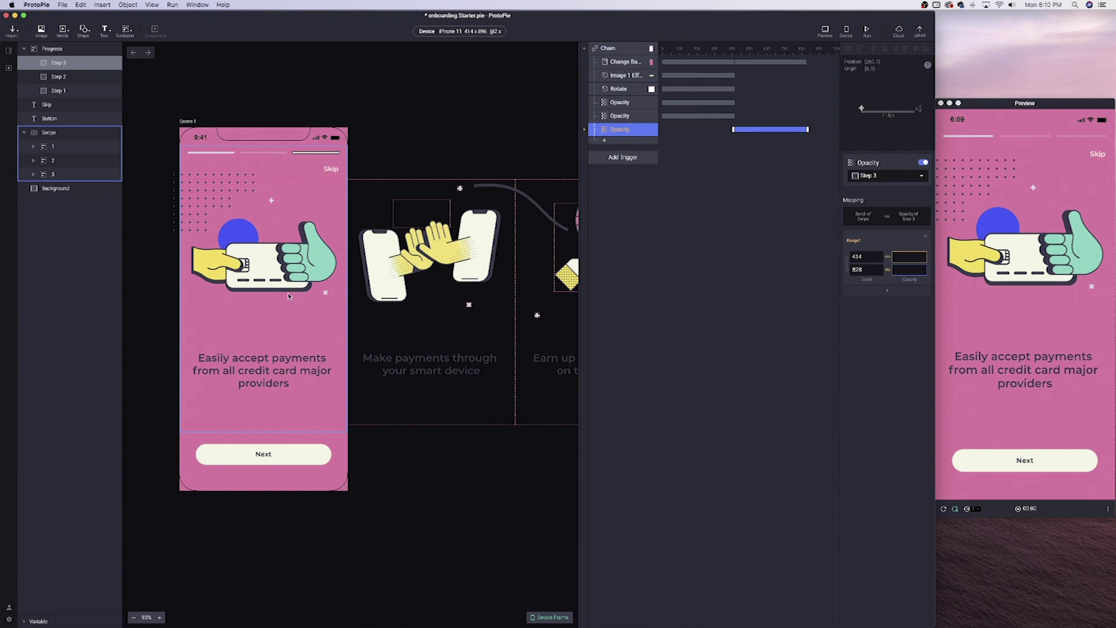
scroll(541, 242, right, 3)
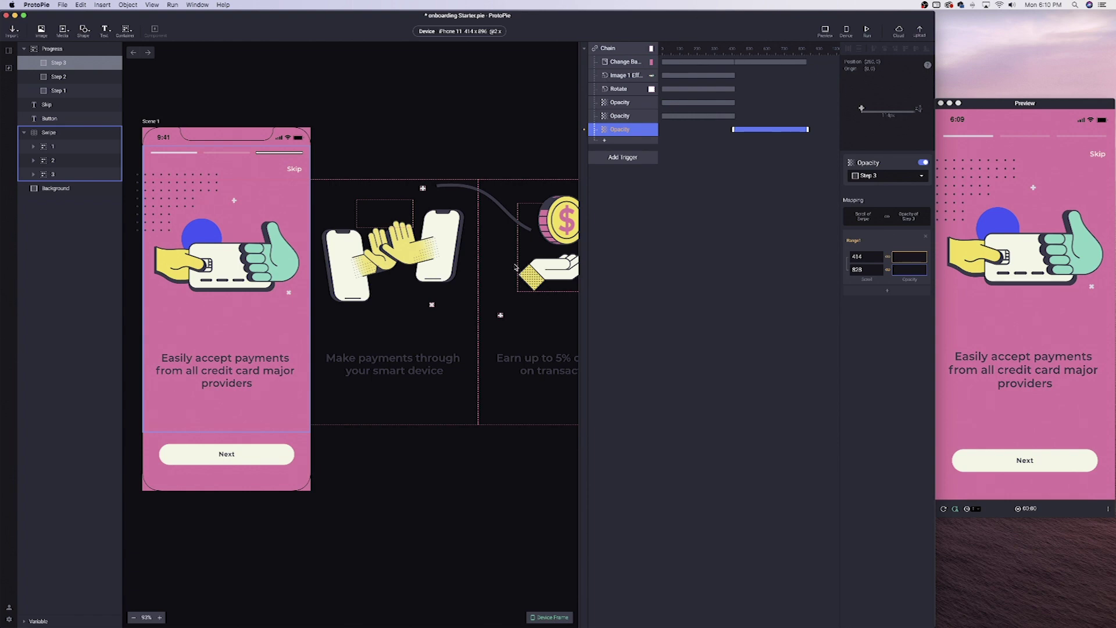
key(Tab)
scroll(463, 291, left, 1)
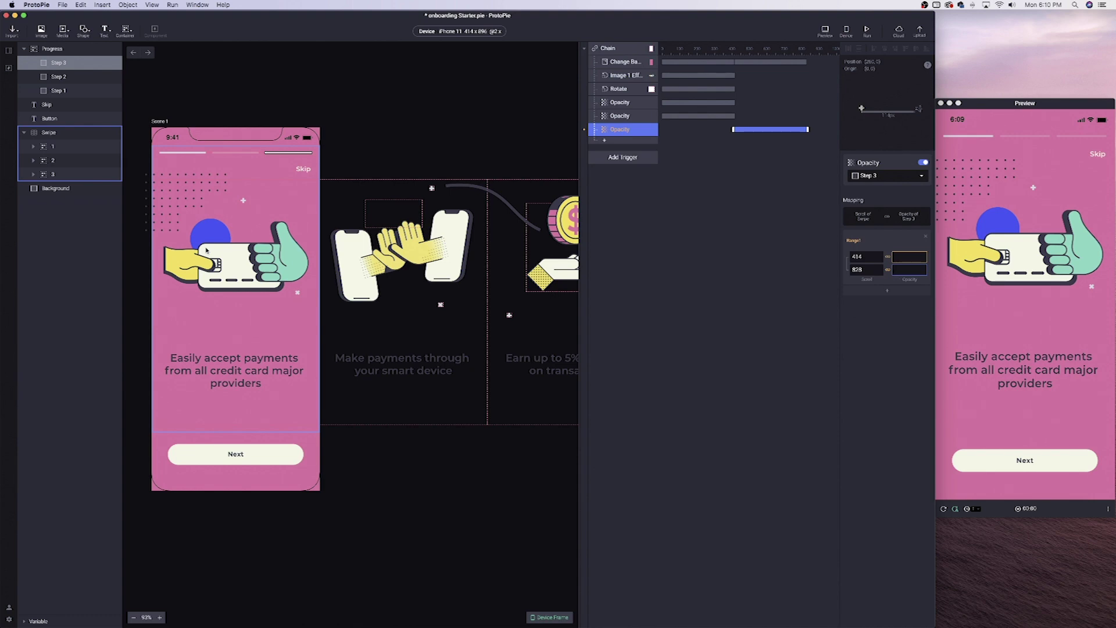
scroll(206, 250, up, 1)
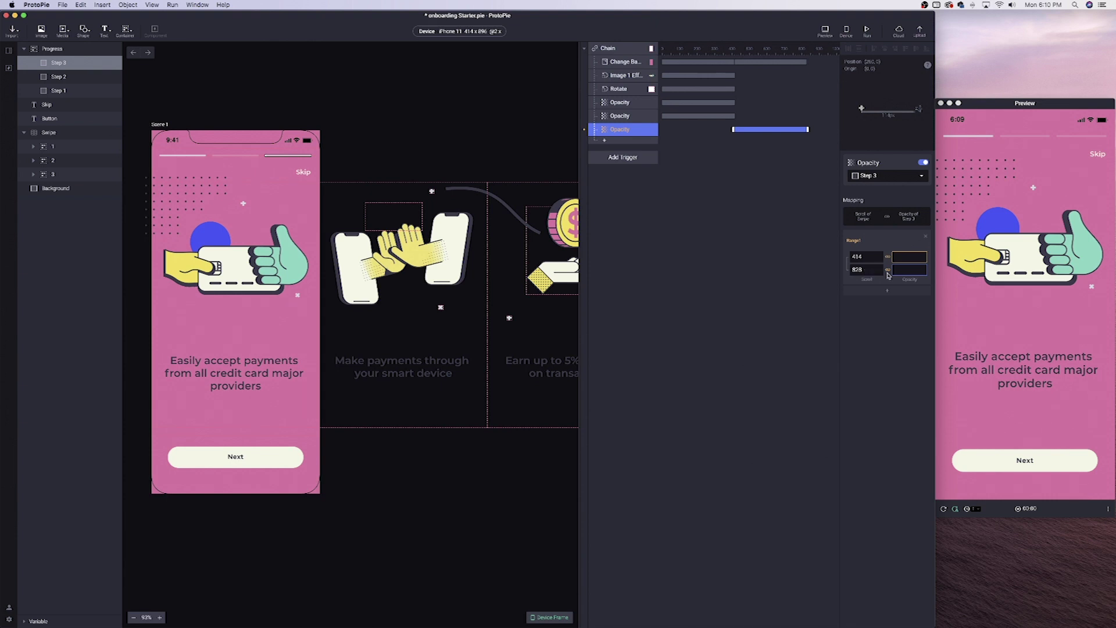
double_click(870, 256)
click(910, 258)
key(Tab)
key(Tab)
key(Return)
Step: Swipe through the Preview to the cashback page and back to check the Step 3 fade
click(1033, 255)
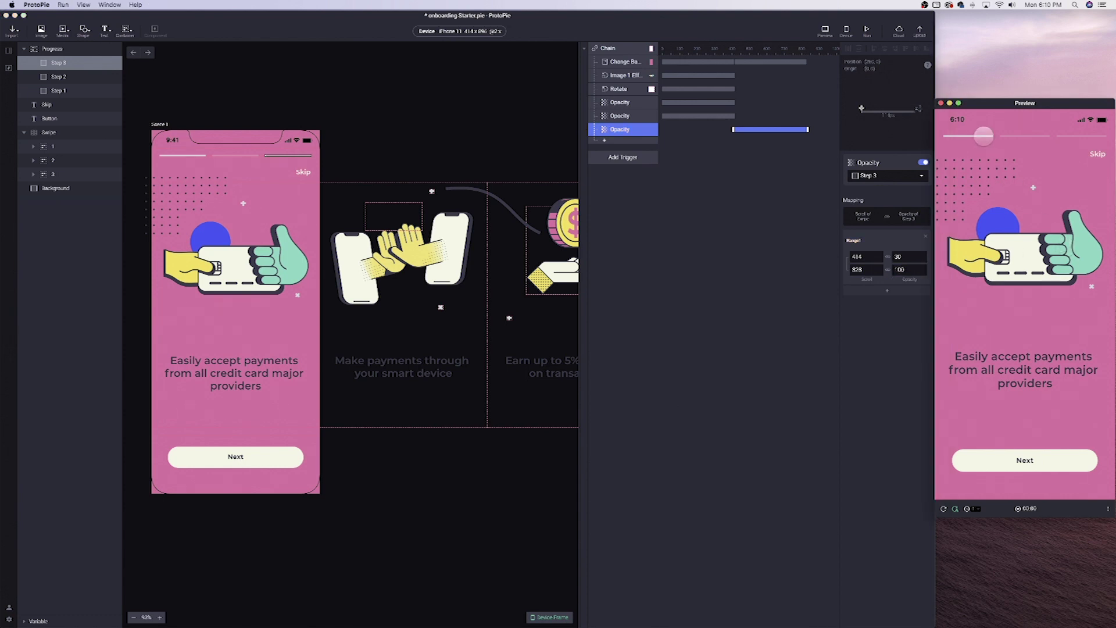
drag(1051, 179, 996, 186)
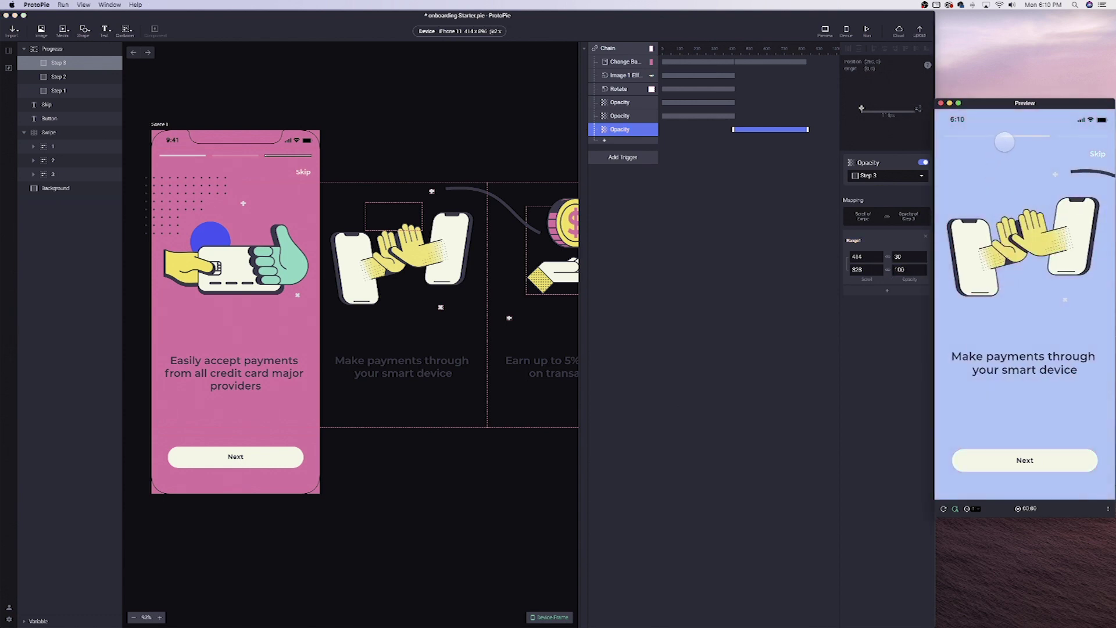
drag(1057, 234, 976, 233)
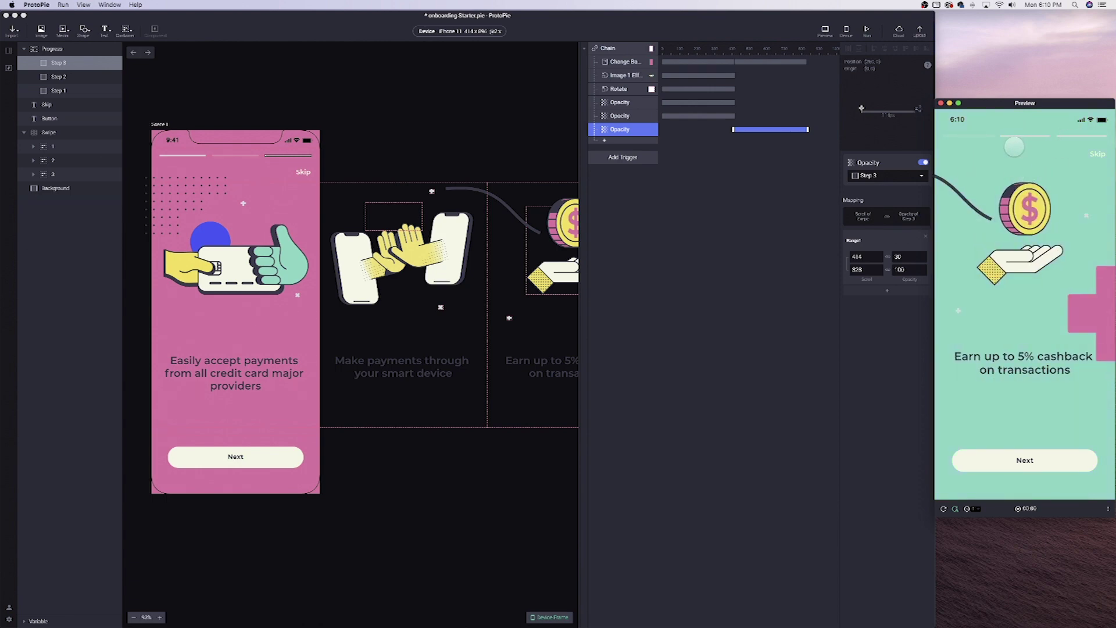
drag(1013, 197, 996, 177)
Step: Add another Opacity response for Step 2 with scroll 414–828 and opacity 100 to 30
click(58, 77)
click(622, 141)
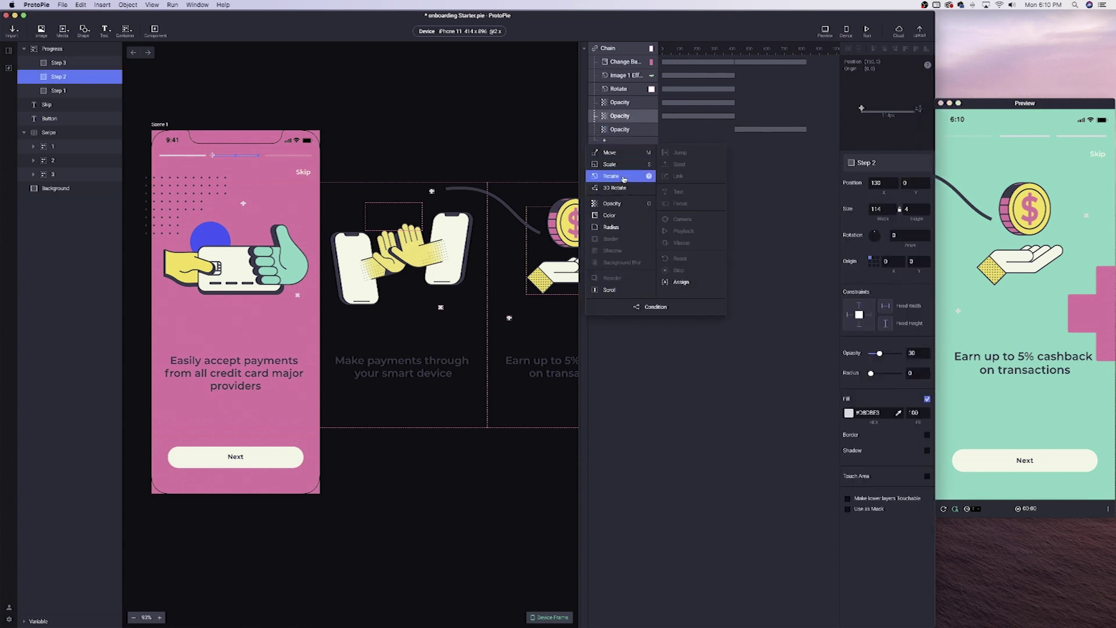
click(621, 203)
click(860, 256)
text(414)
key(Tab)
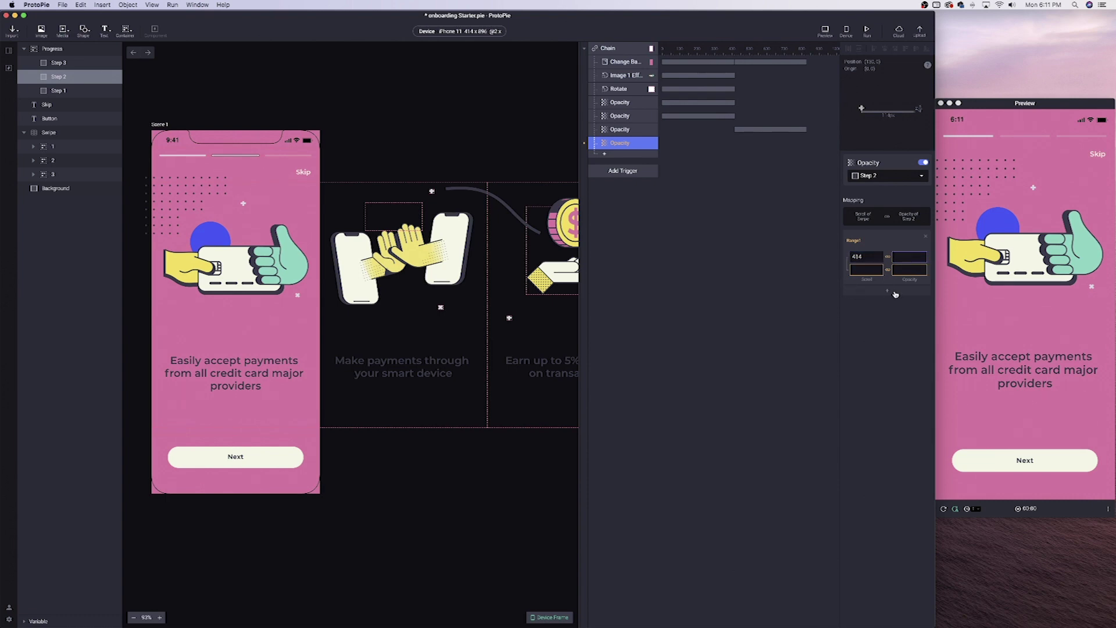
key(Tab)
key(Tab)
text(30)
key(Return)
Step: Swipe forward and back through the Preview pages to check the progress bars
click(1054, 230)
mouse_move(1075, 235)
mouse_down()
mouse_move(999, 235)
mouse_move(1083, 246)
mouse_up()
drag(1007, 205, 1075, 200)
drag(1060, 163, 1064, 207)
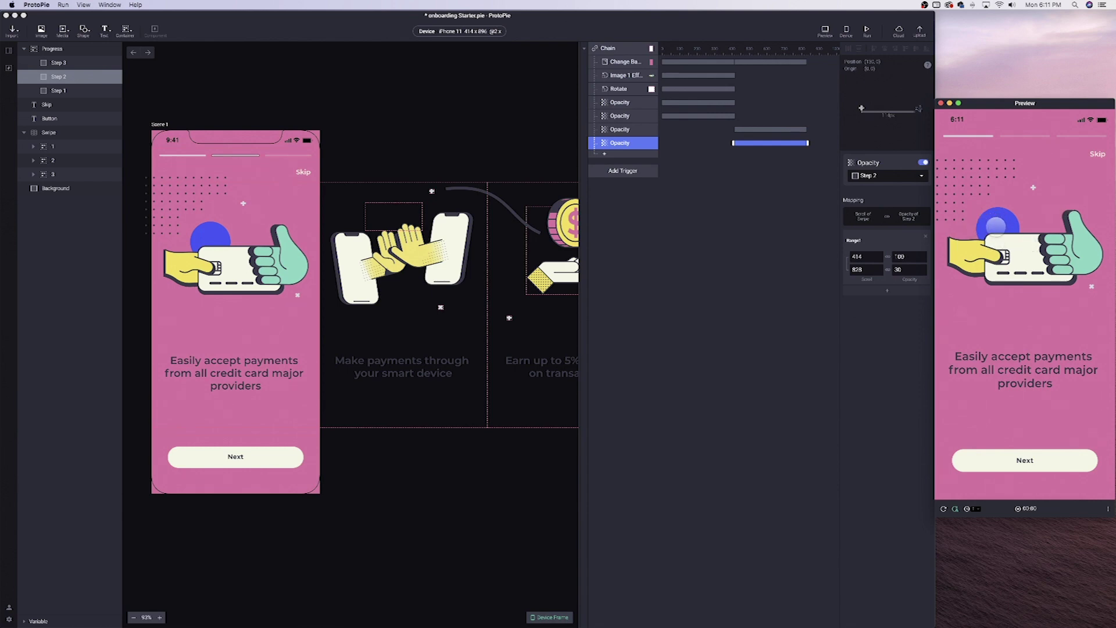
drag(1043, 245, 982, 244)
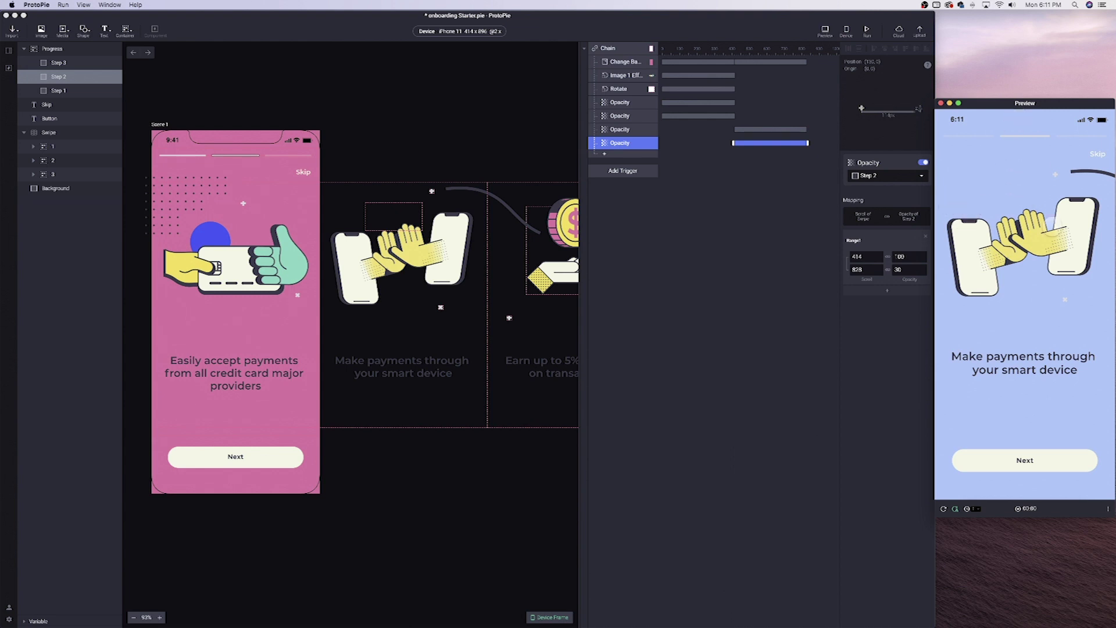
drag(994, 245, 936, 249)
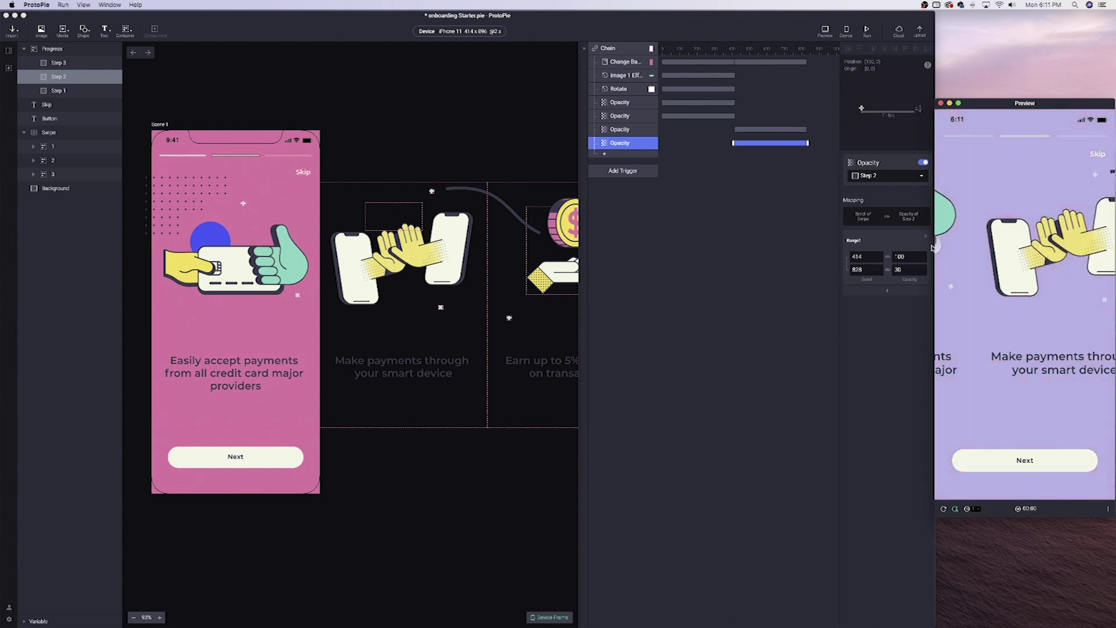
drag(1024, 272, 1063, 273)
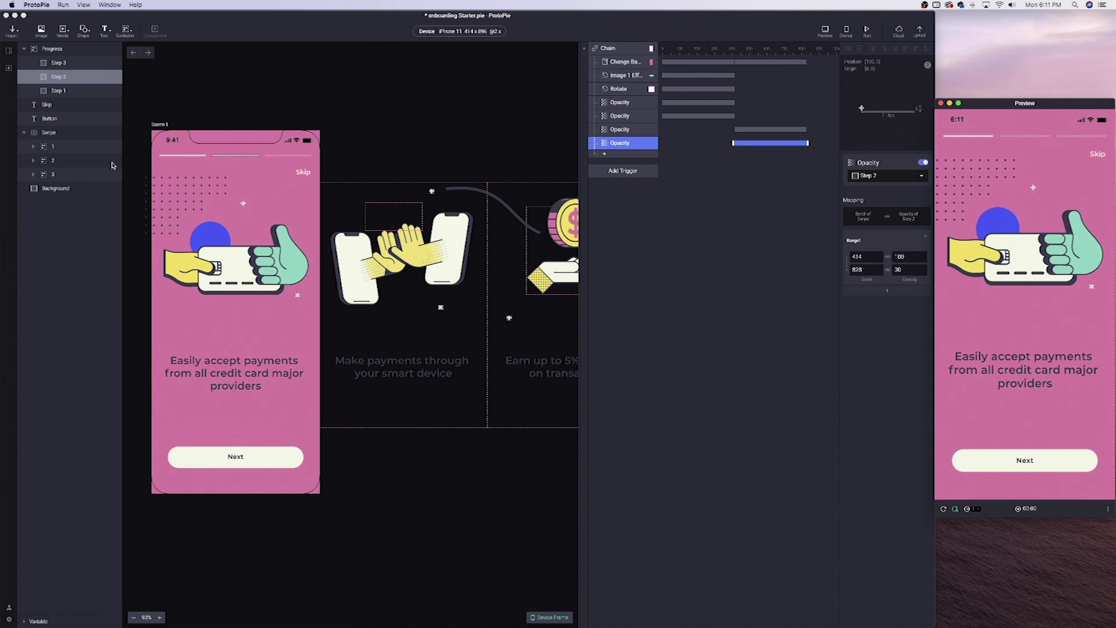
Step: Select the Blue Ball on the first page and add a Scale response
click(210, 241)
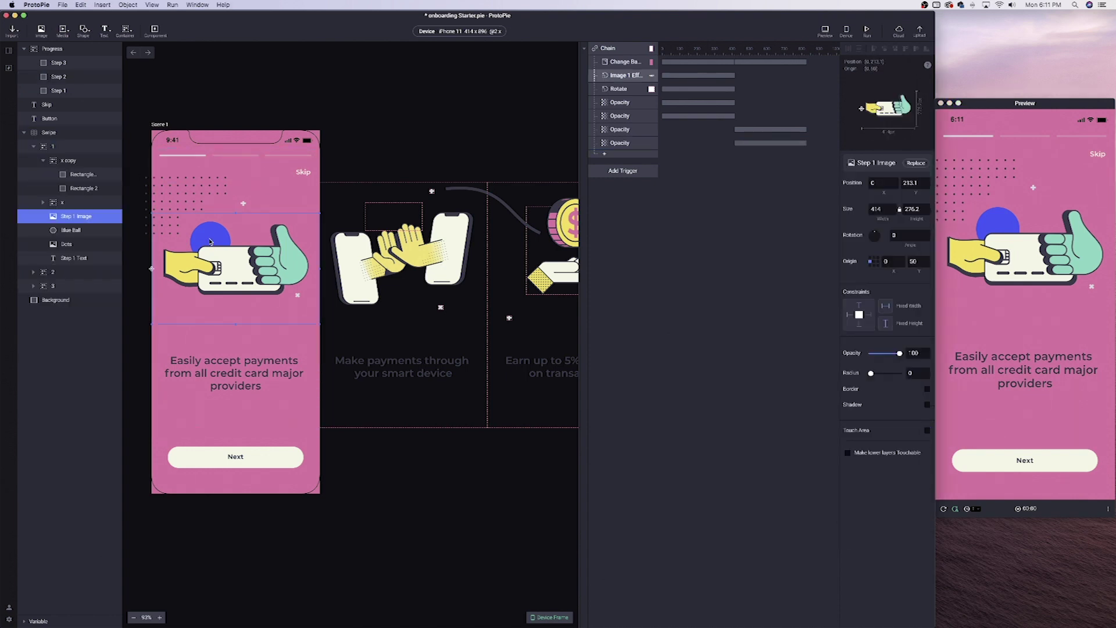
click(71, 230)
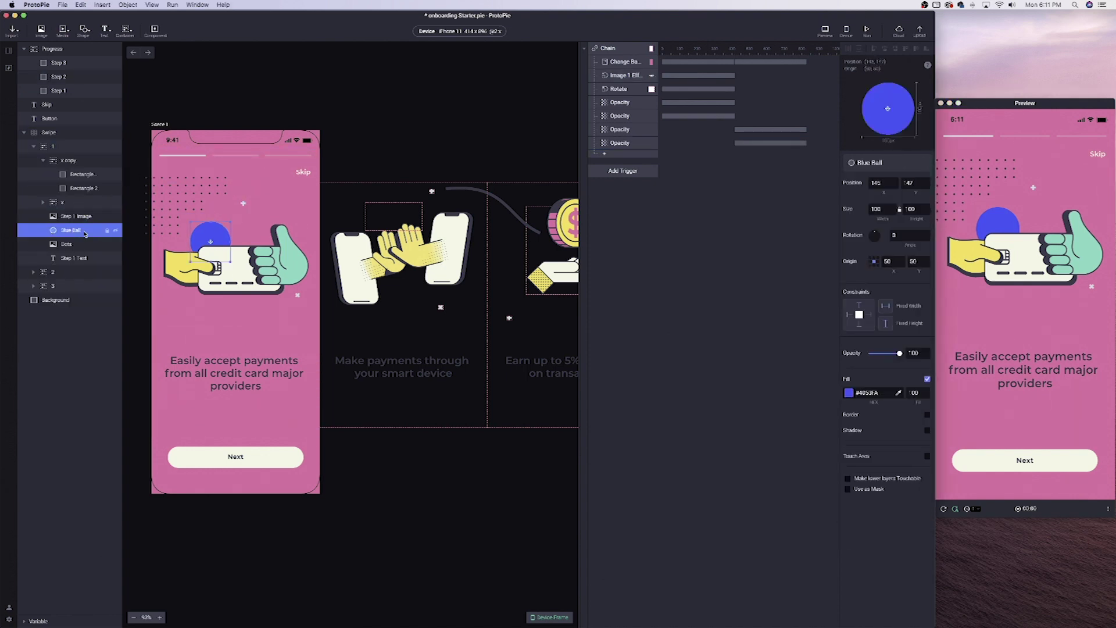
click(624, 158)
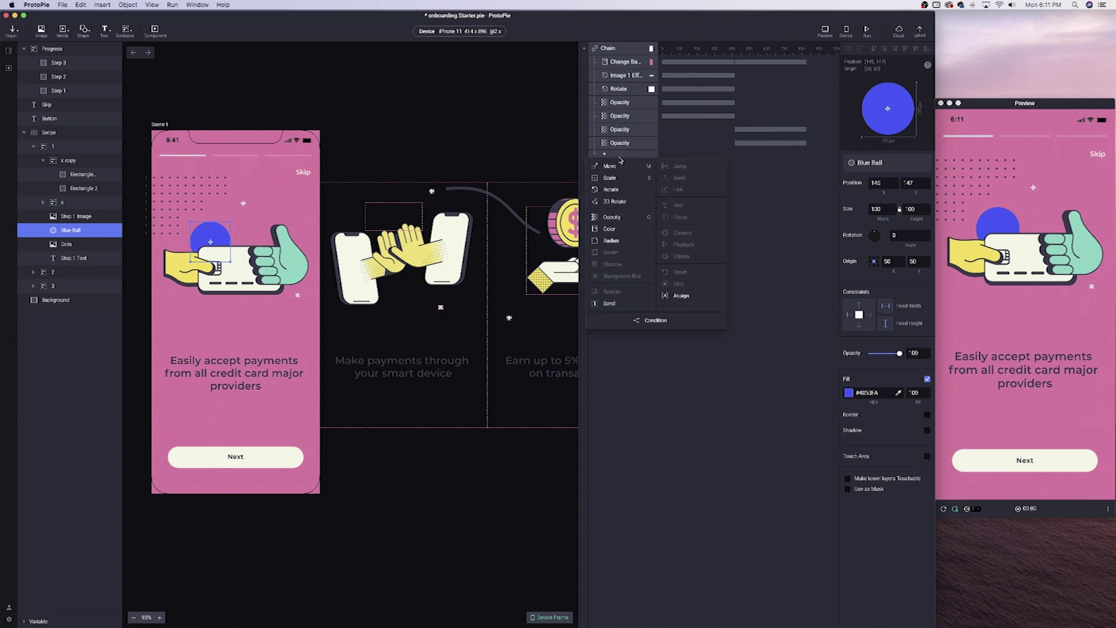
click(624, 183)
Step: Set the Scale range to scroll 0–414 with width and height 100 to 600
click(867, 290)
text(414)
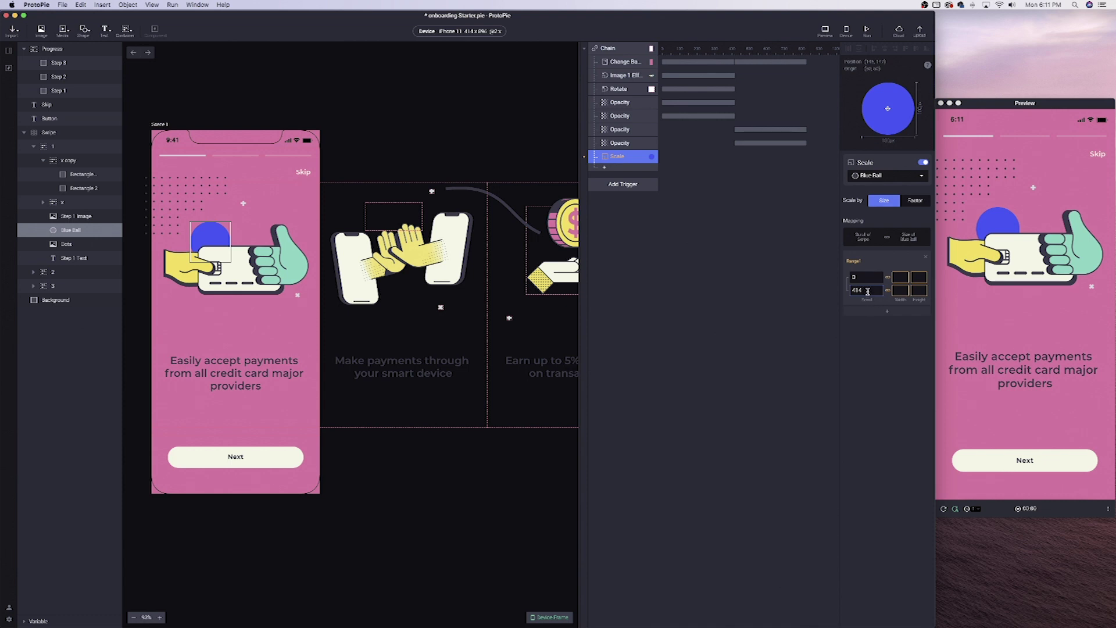
click(896, 277)
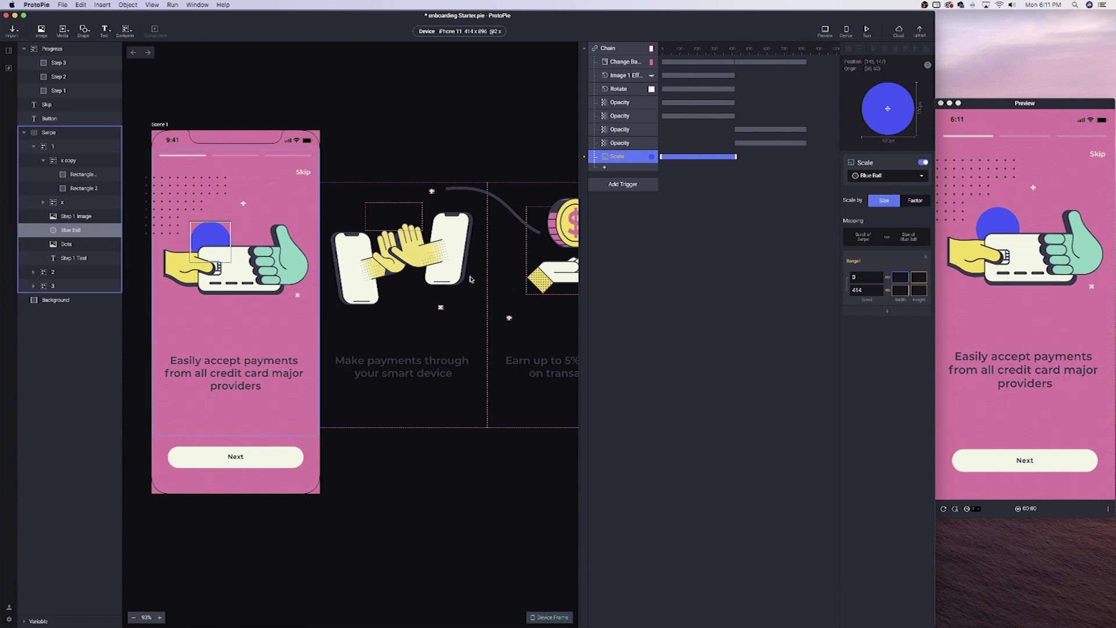
key(Tab)
text(100)
click(898, 291)
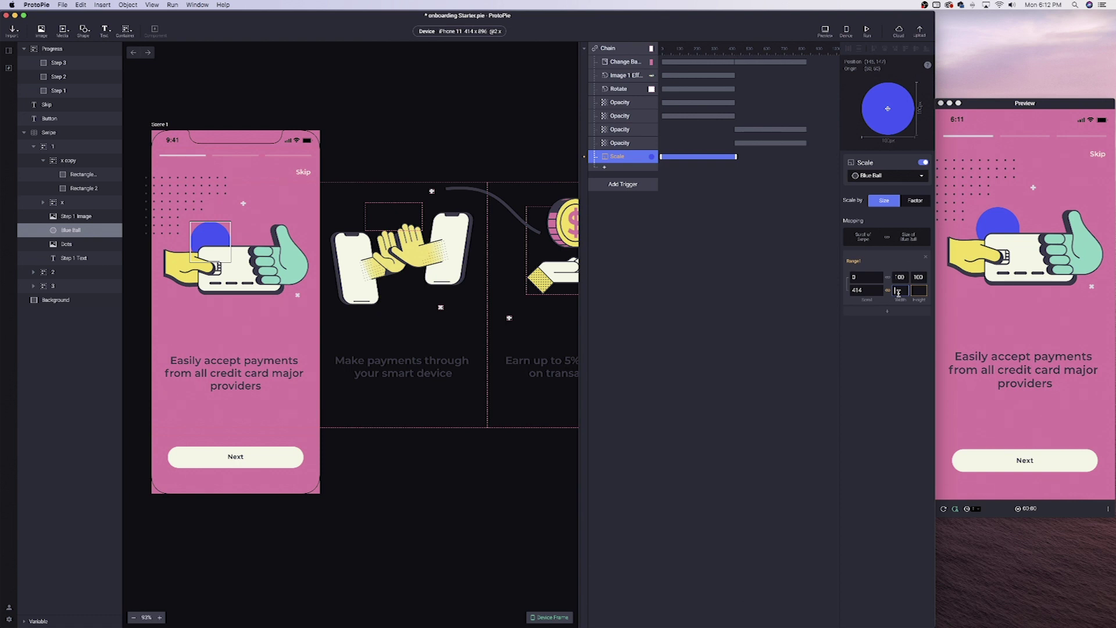
key(Tab)
Step: Swipe in the Preview to watch the blue ball grow and return
click(954, 292)
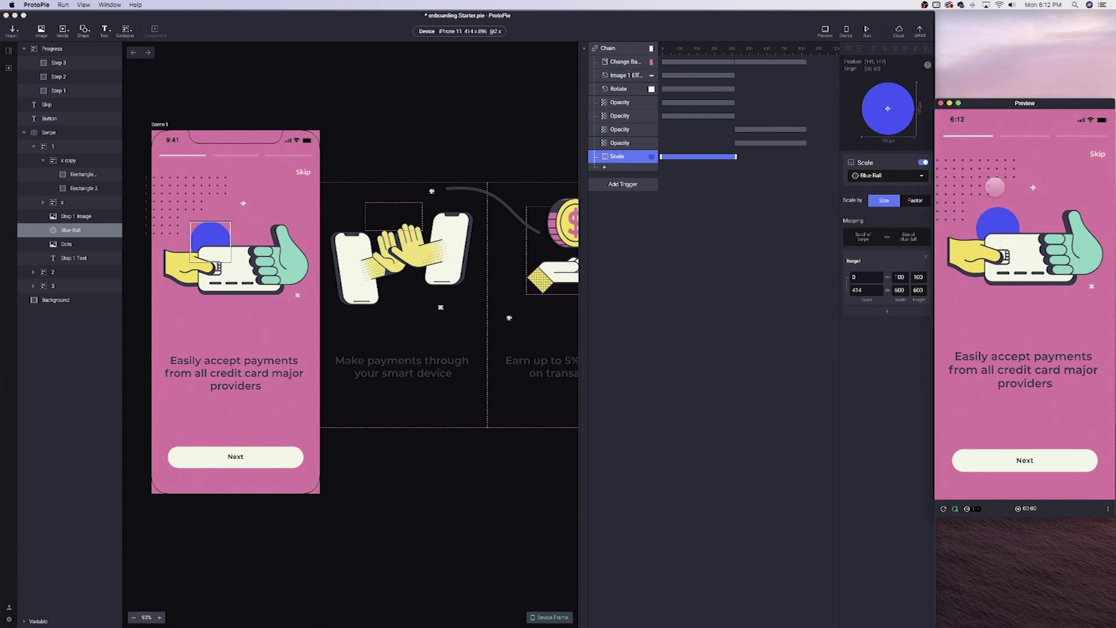
drag(1088, 266, 965, 253)
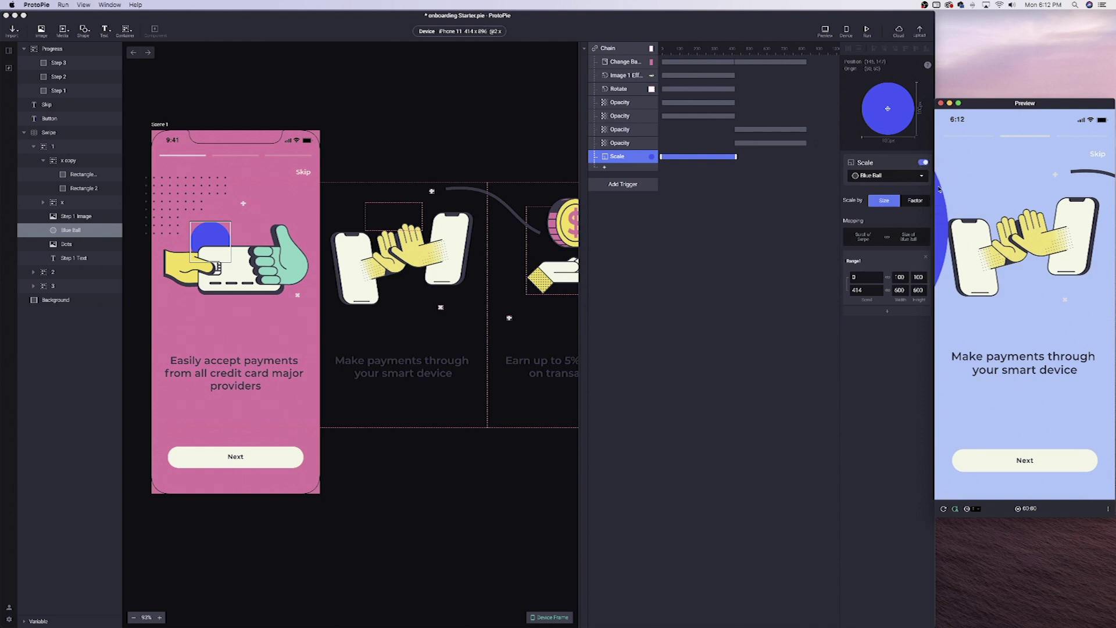
drag(1008, 211, 960, 175)
drag(1001, 244, 1064, 227)
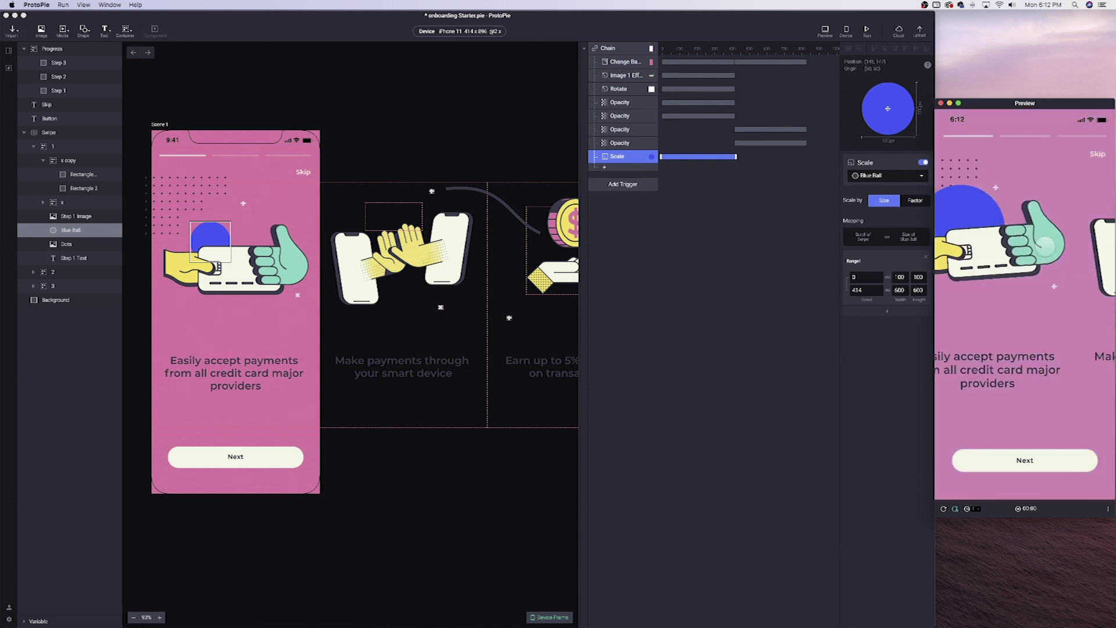
Step: Add a Move response to the Blue Ball below its Scale response
click(613, 172)
click(610, 171)
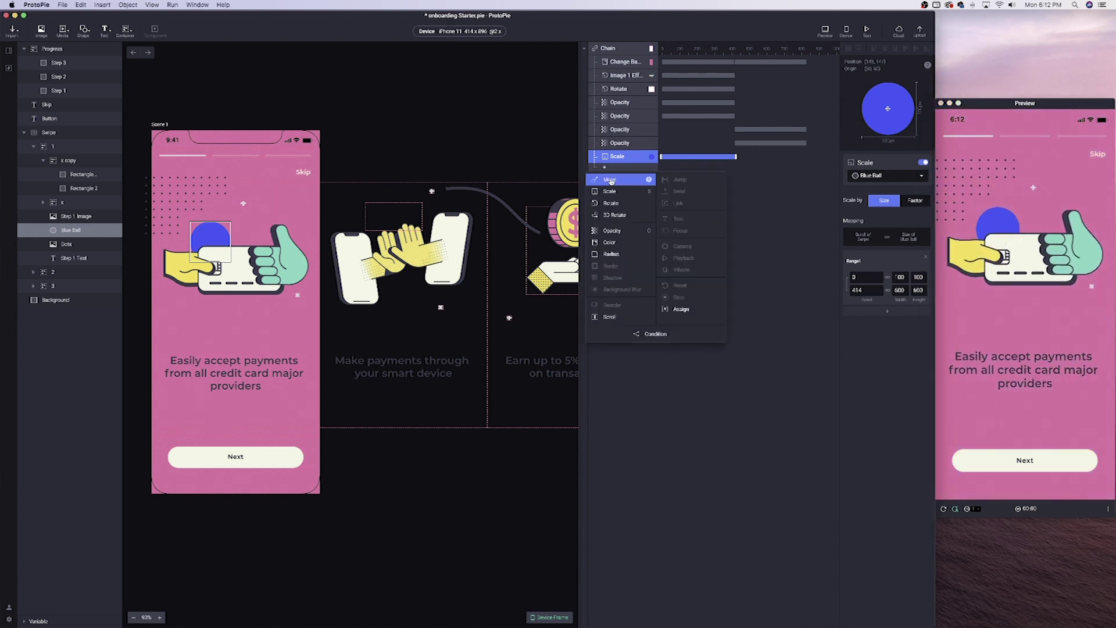
click(610, 181)
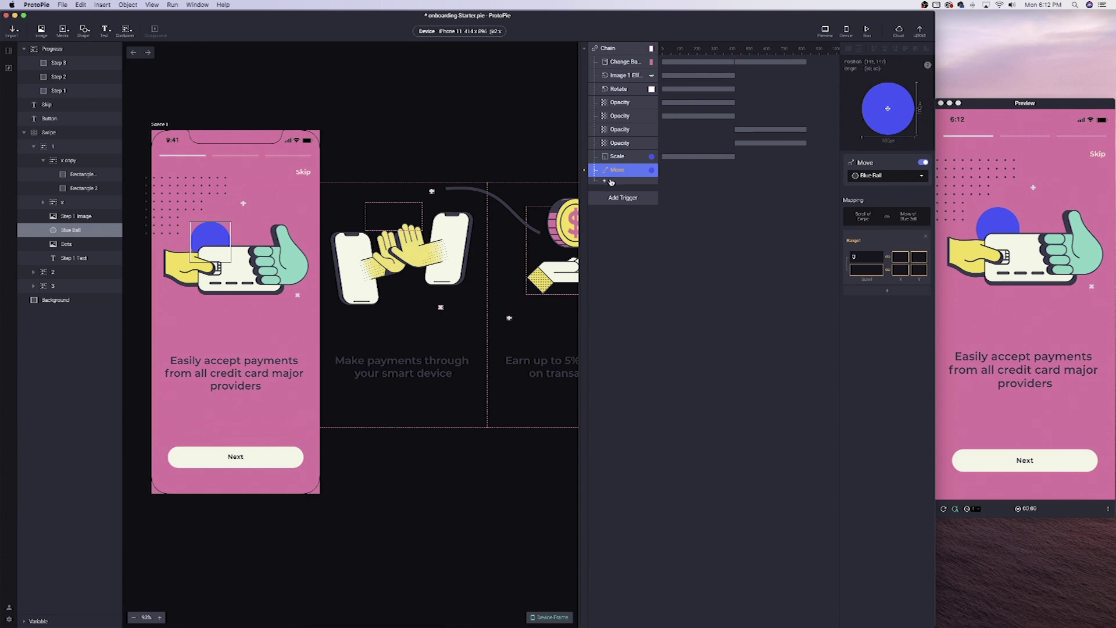
Step: Set the Move range to scroll 0–414, from X 145, Y 147 to X 360, Y 0
click(864, 271)
click(895, 258)
text(145)
key(Tab)
text(147)
key(Tab)
key(Return)
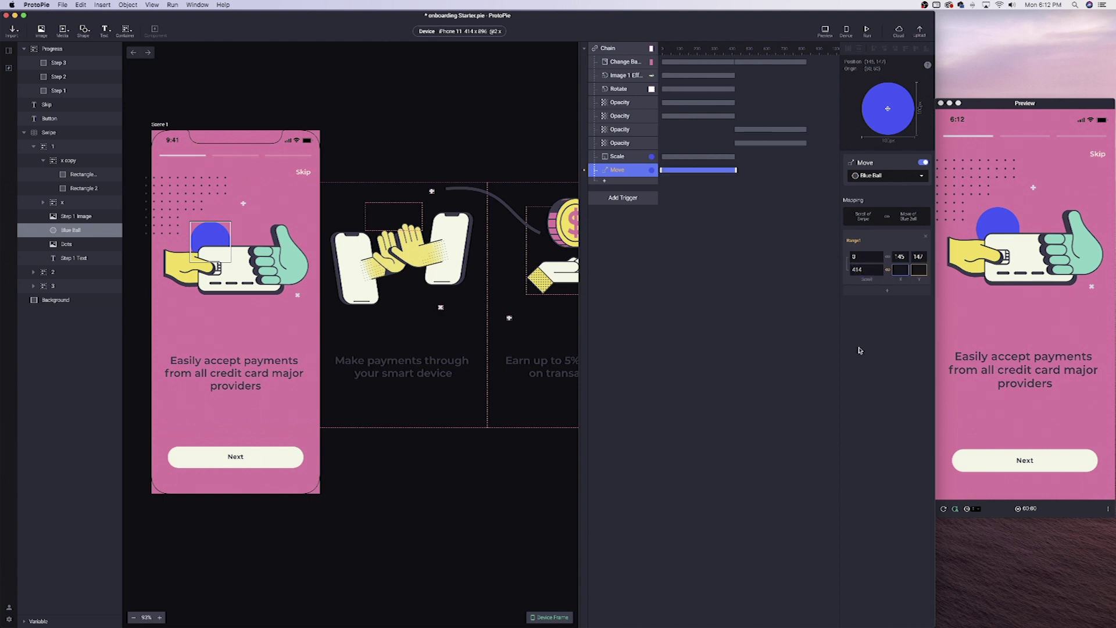
text(360)
key(Tab)
key(Return)
Step: Swipe the Preview forward and back to watch the ball move
drag(1026, 334, 959, 325)
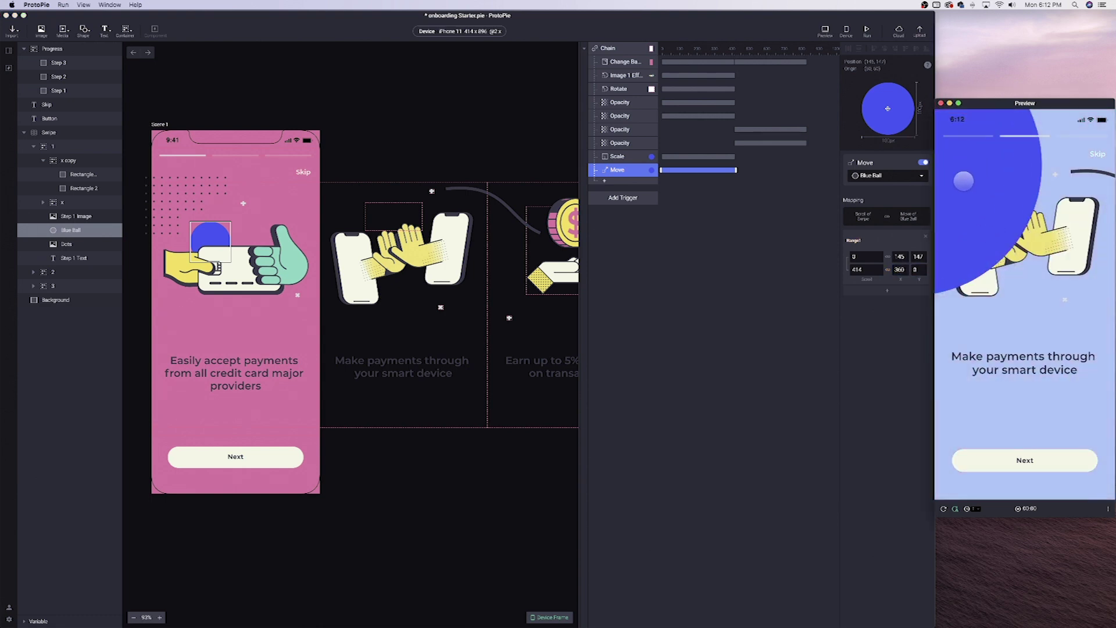
drag(966, 184, 1045, 177)
drag(1062, 232, 965, 263)
click(613, 184)
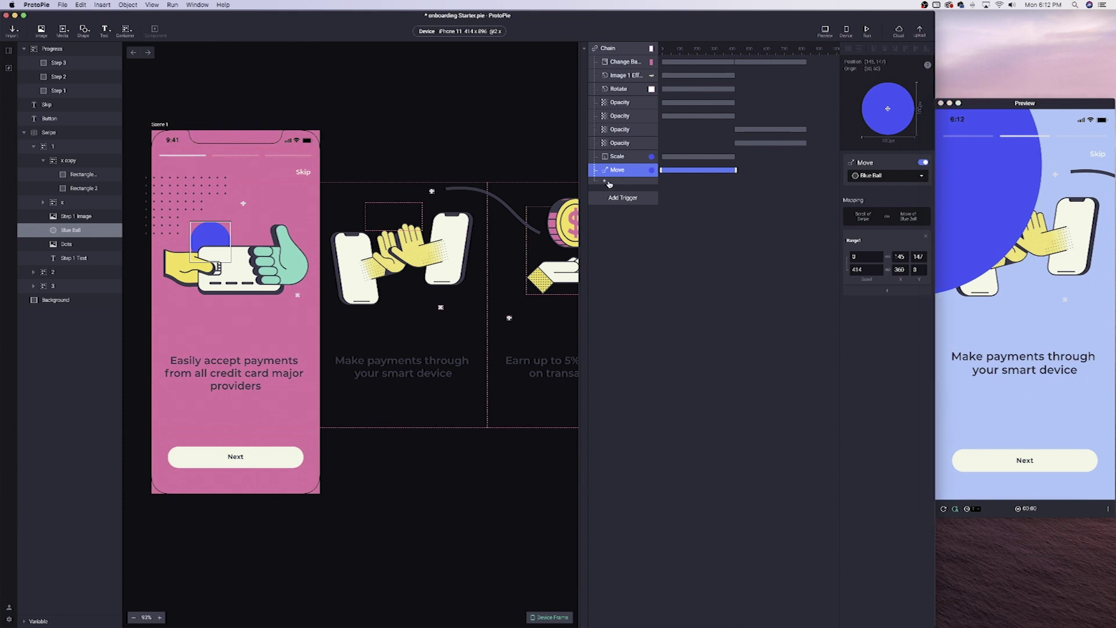
click(606, 182)
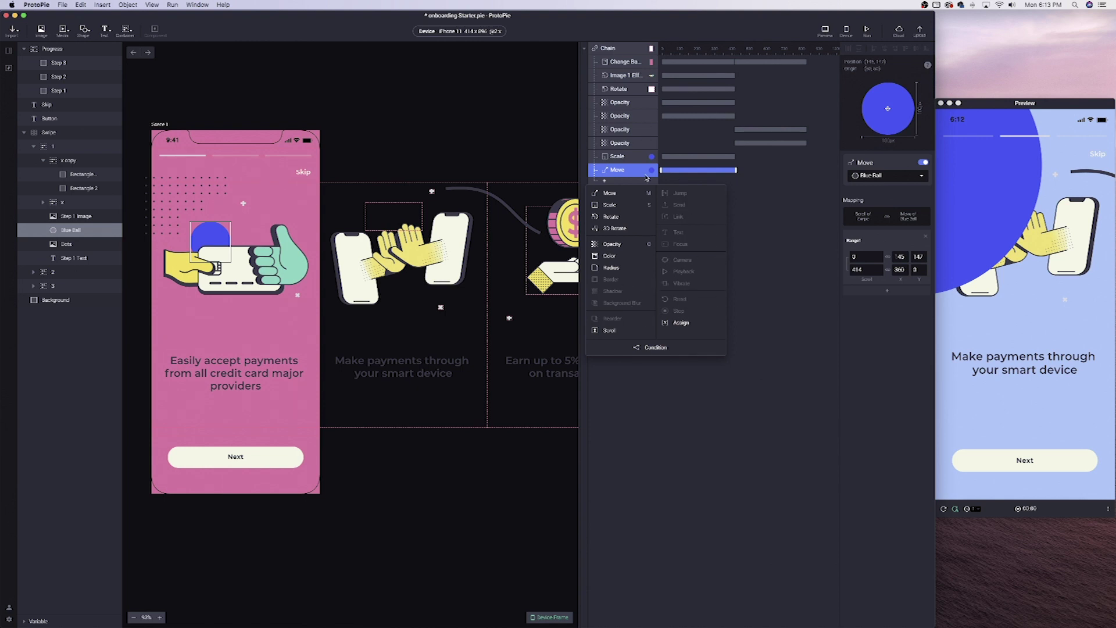
Step: Collapse layer group 1 and drag group 2 above it inside the Swipe group
click(769, 261)
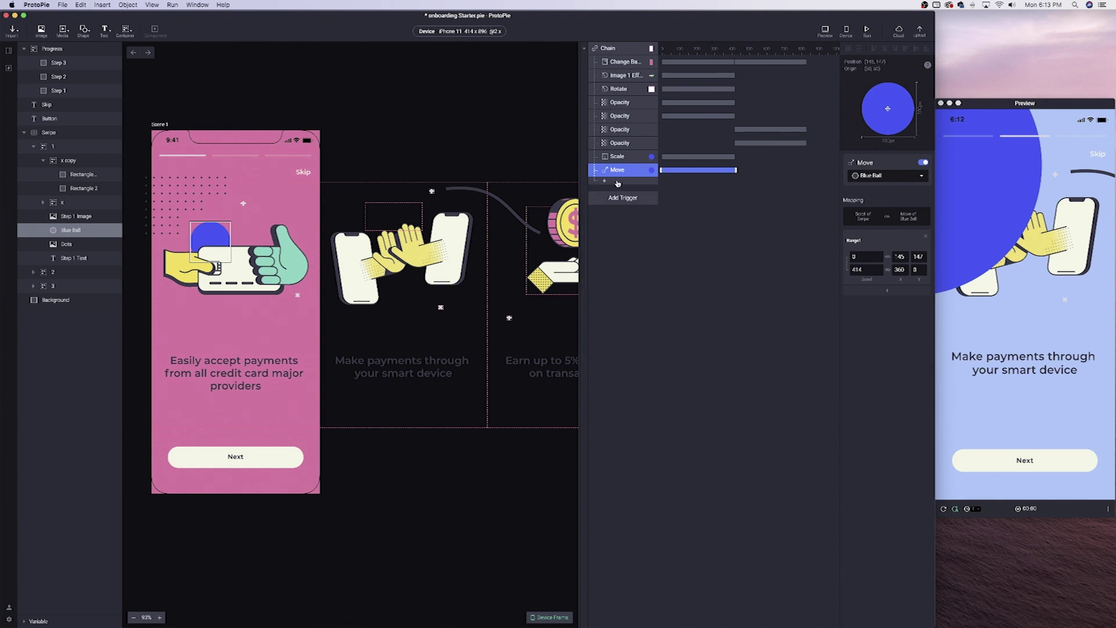
click(33, 147)
click(62, 161)
drag(51, 162, 57, 143)
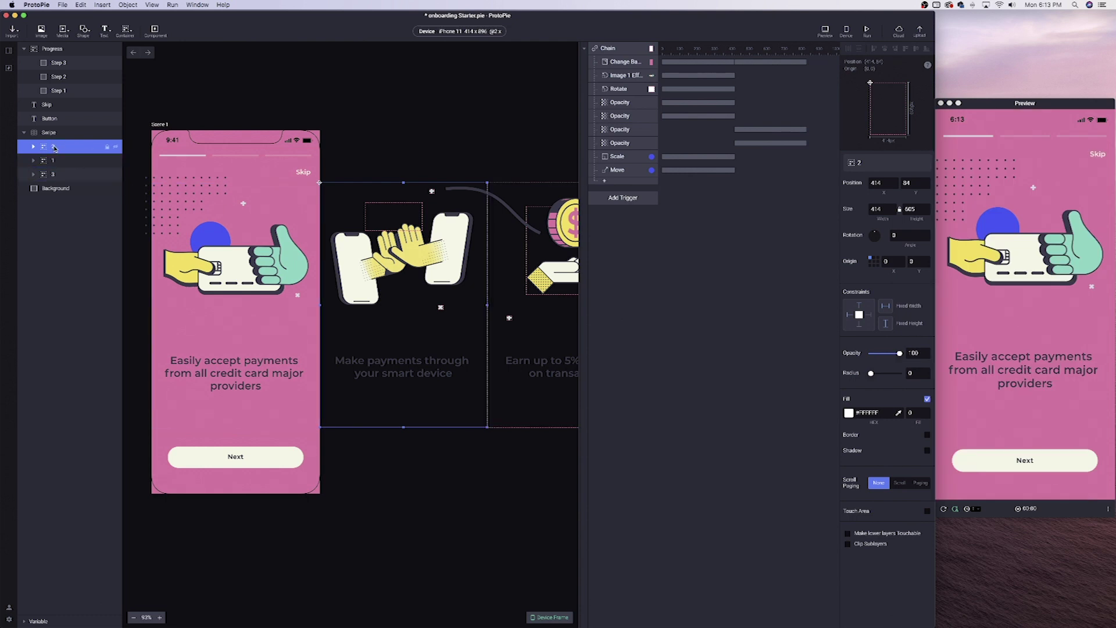
Step: Swipe the Preview between slides and through to the cashback slide and back
drag(1068, 255, 1038, 254)
drag(996, 173, 1069, 169)
drag(1085, 247, 1008, 246)
drag(1004, 246, 1064, 252)
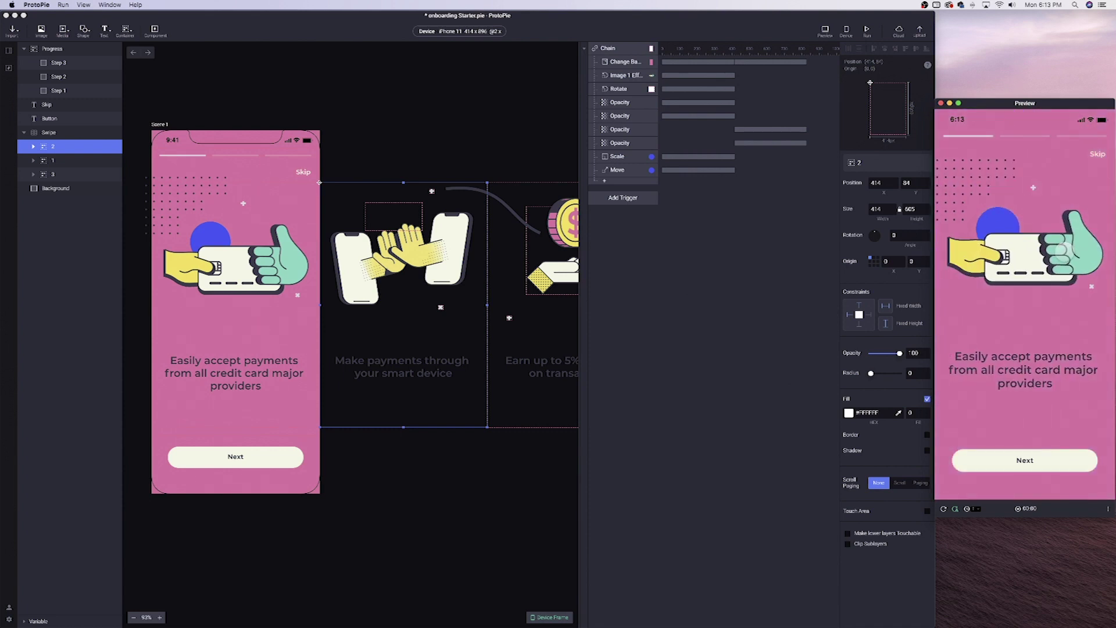
drag(1069, 250, 1000, 215)
drag(1001, 255, 1031, 239)
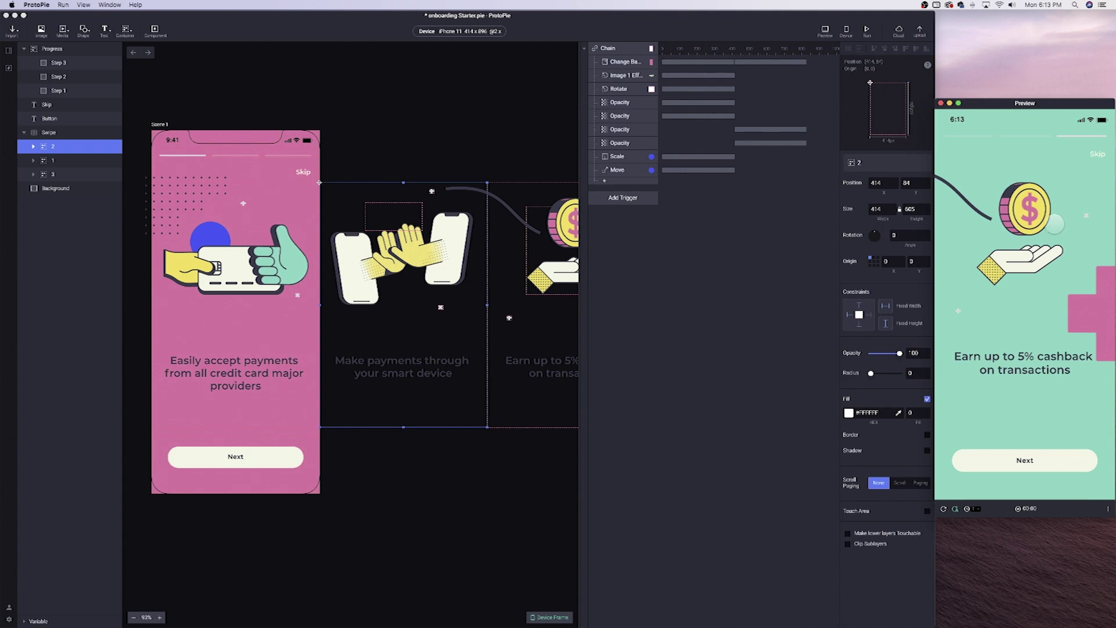
click(561, 223)
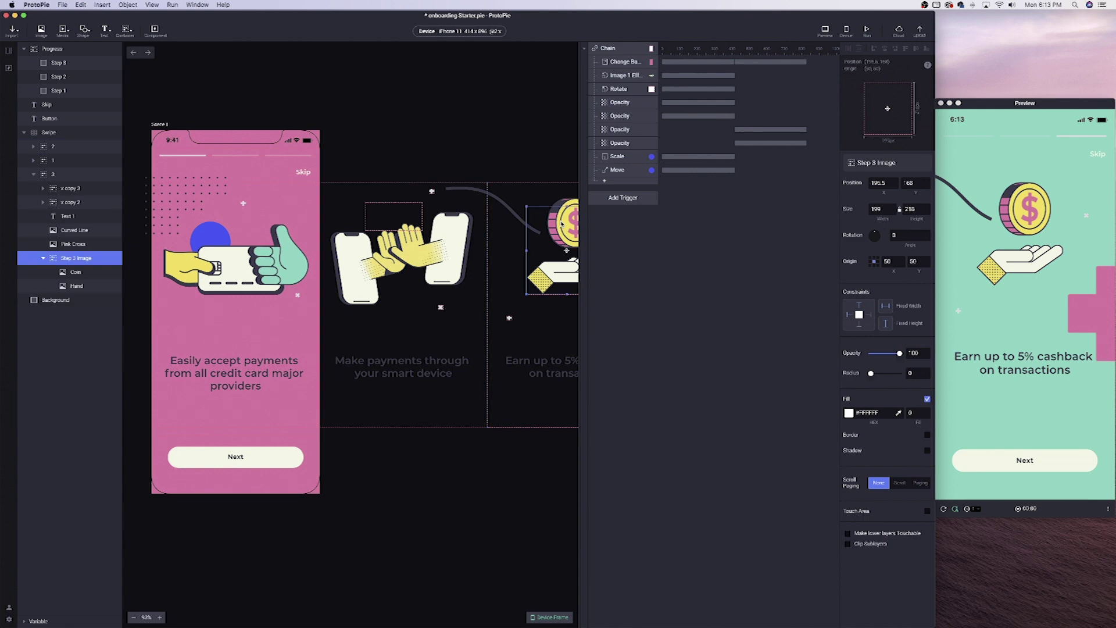
Step: Select the Coin, add a Scale response, and set its scroll range to 414–828
click(81, 271)
click(631, 182)
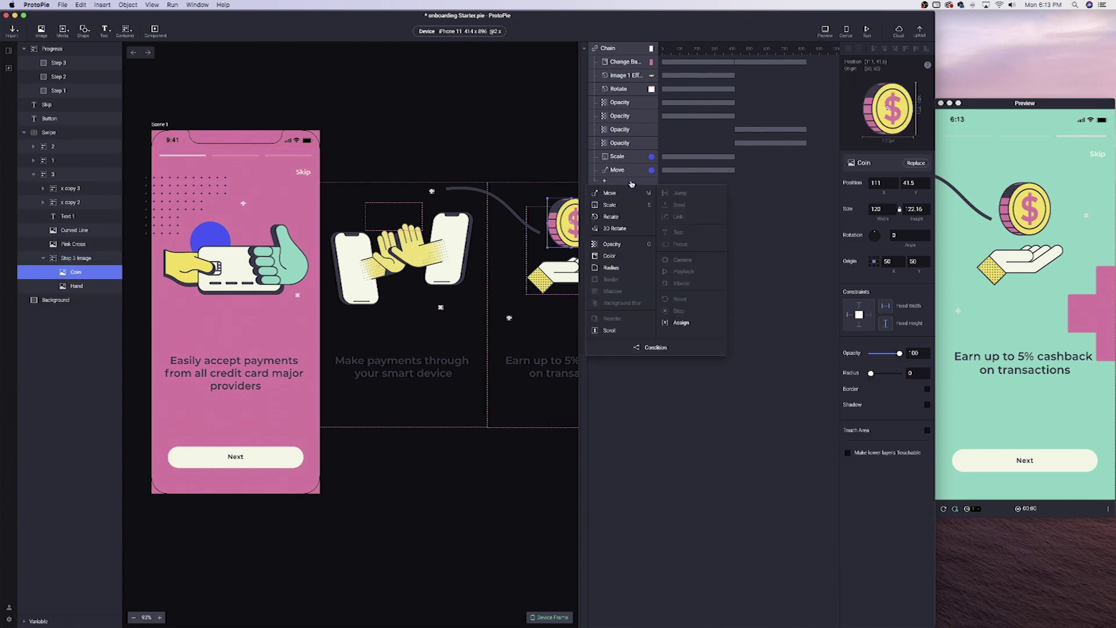
click(622, 204)
click(866, 279)
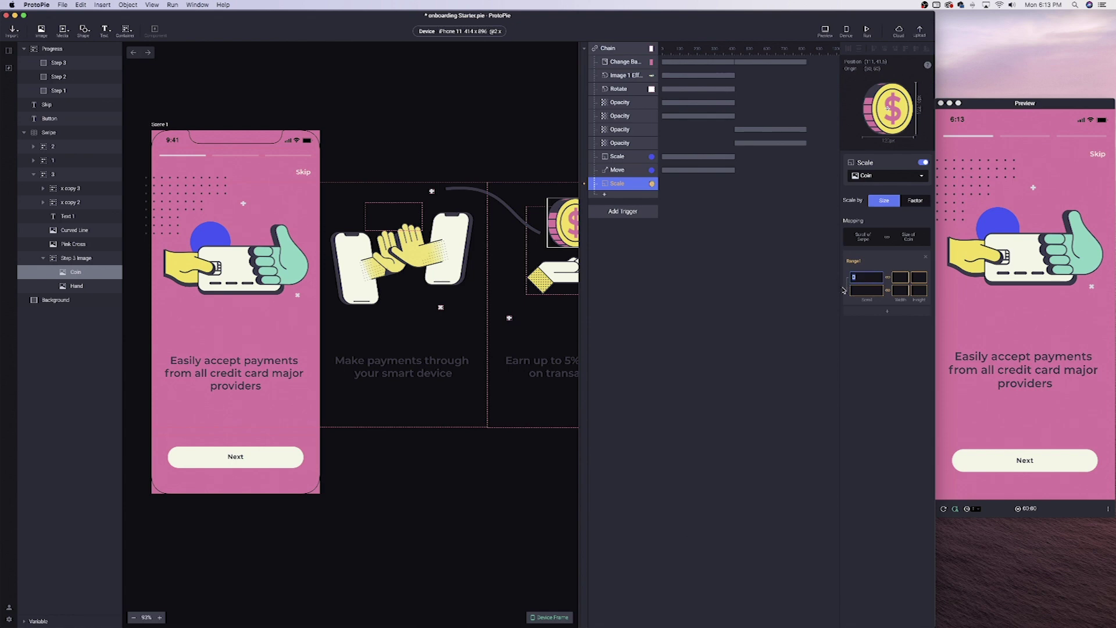
text(414)
key(Tab)
key(Tab)
text(828)
key(Tab)
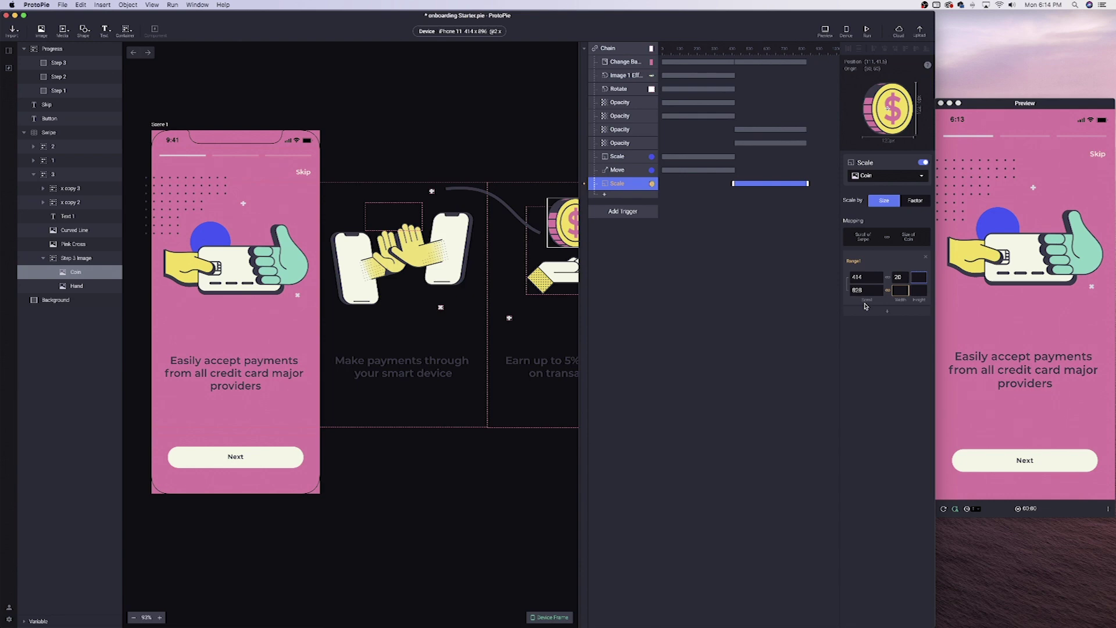
Step: Set the Coin's width from 20 to 120 and ending height 122.1, then swipe-test in Preview
text(20)
key(Tab)
click(899, 290)
text(120)
key(Tab)
text(122.1)
click(1040, 259)
drag(1065, 259, 947, 261)
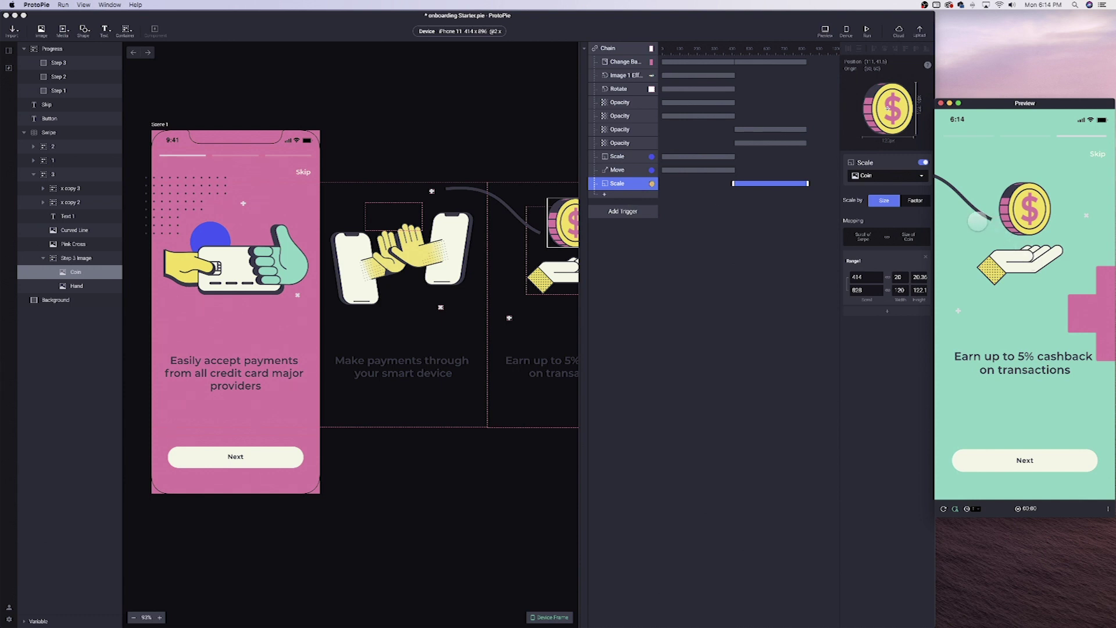
drag(977, 221, 970, 250)
Step: Add a Chain Rotate response to the Hand, from -20° to 0° over scroll 414–828
click(567, 271)
click(616, 196)
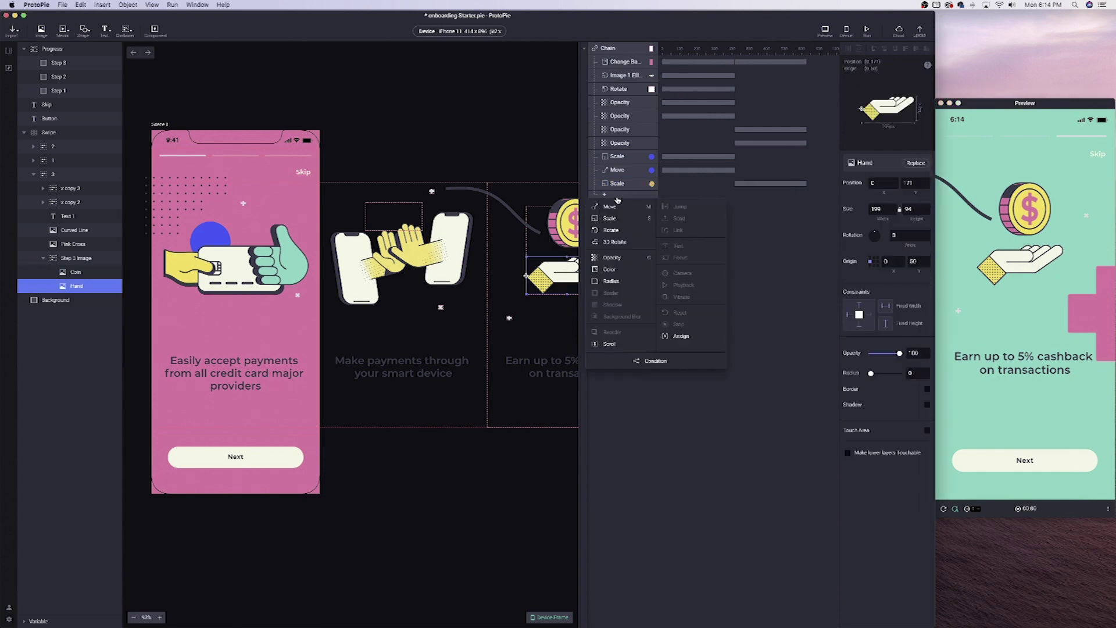
click(610, 230)
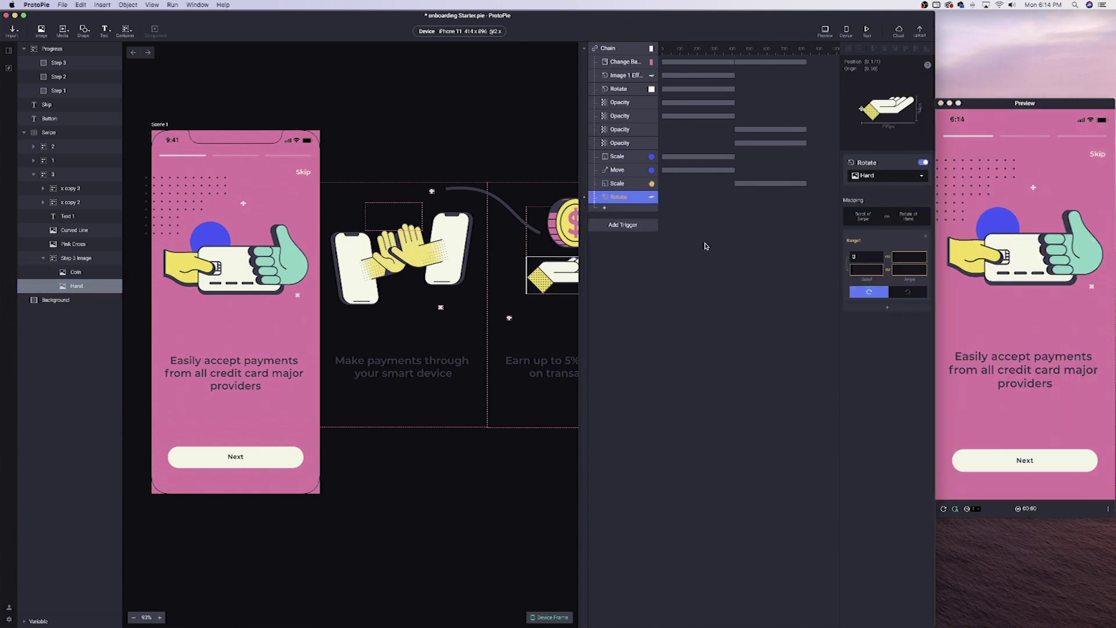
click(861, 256)
text(414)
click(855, 271)
click(894, 260)
text(-20)
key(Tab)
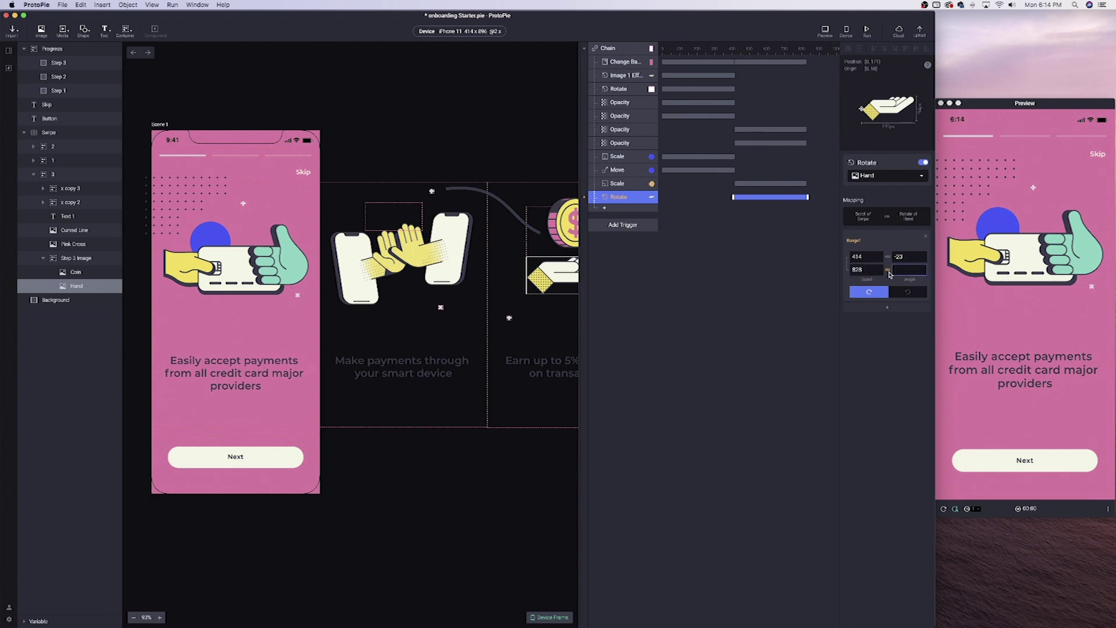
key(Return)
Step: Swipe the preview toward the third page to test the Hand rotation
drag(1056, 262, 956, 262)
drag(1086, 260, 976, 261)
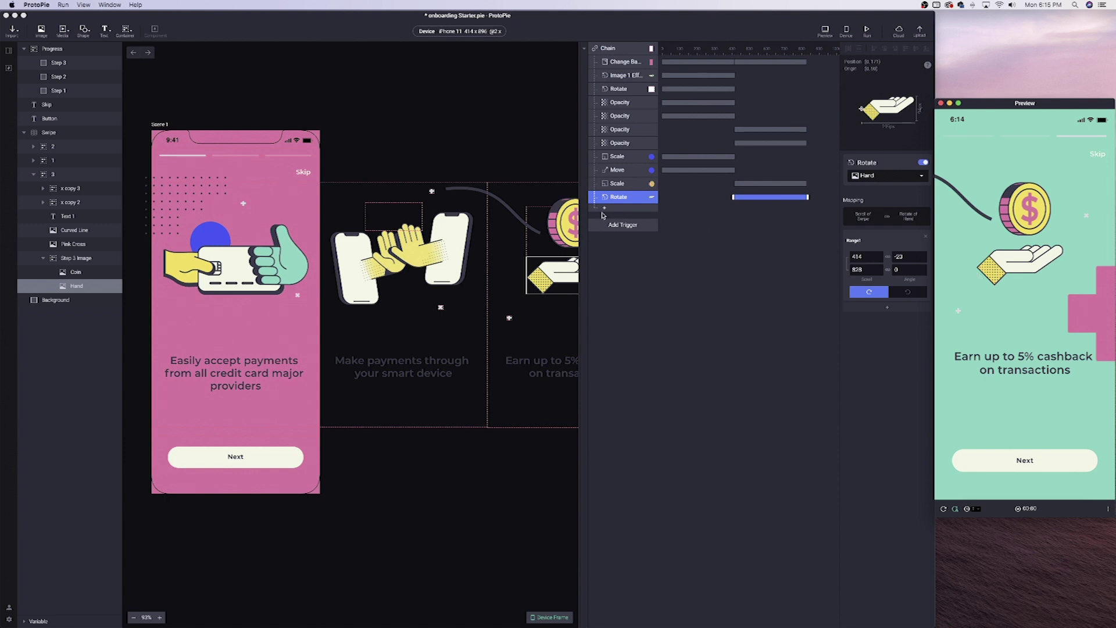
scroll(535, 288, right, 5)
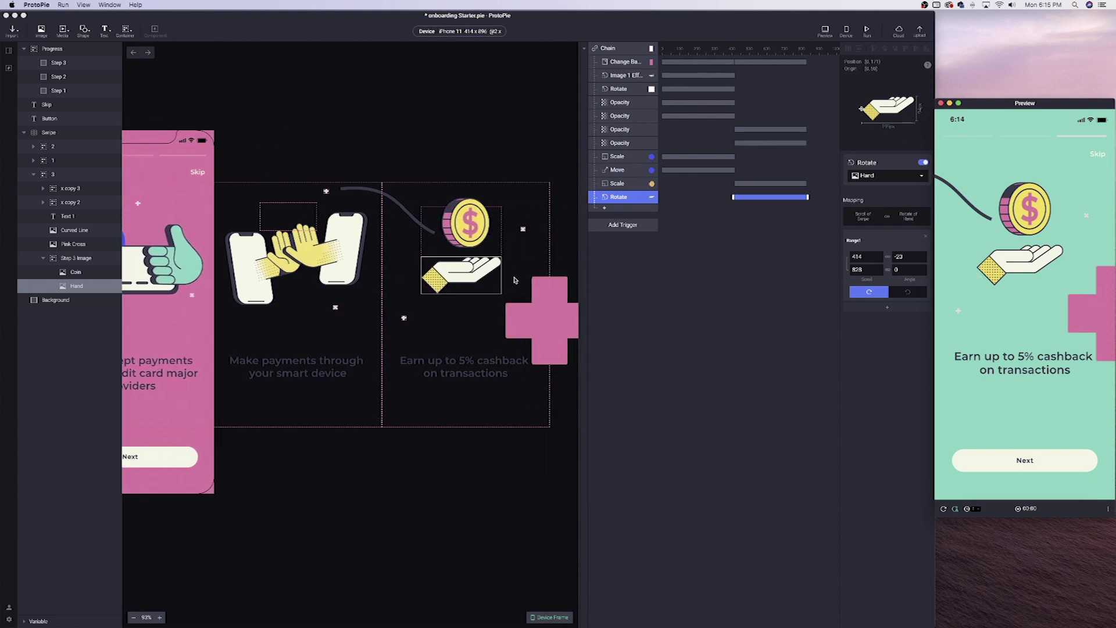
Step: Add a Rotate response to the Pink Cross, from 0° to 225° over scroll 414–828
click(547, 306)
click(547, 306)
double_click(547, 306)
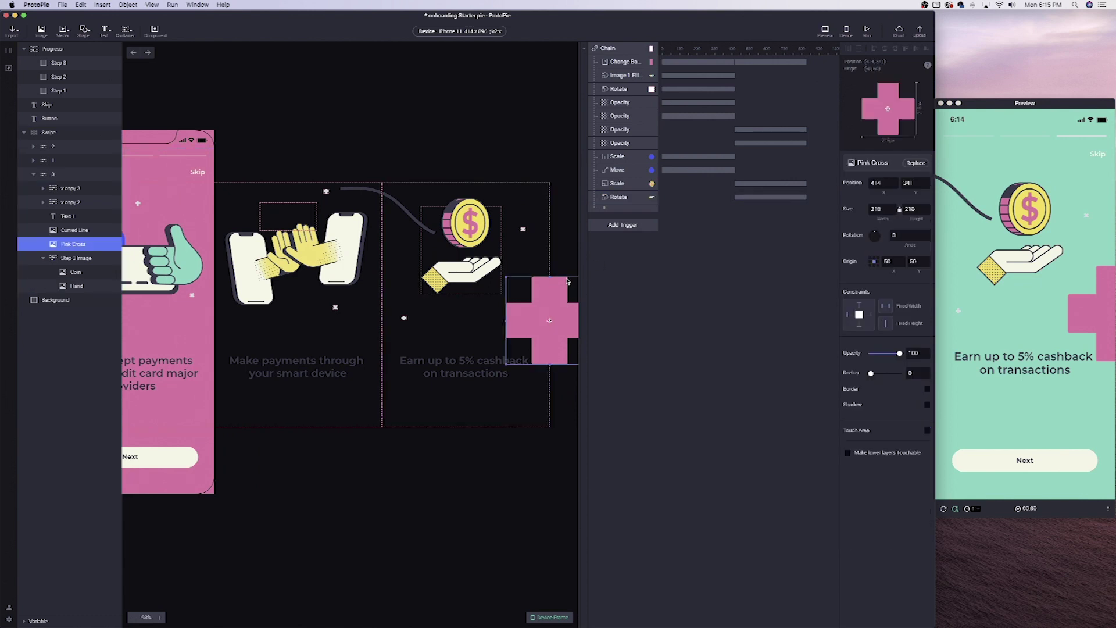
click(619, 210)
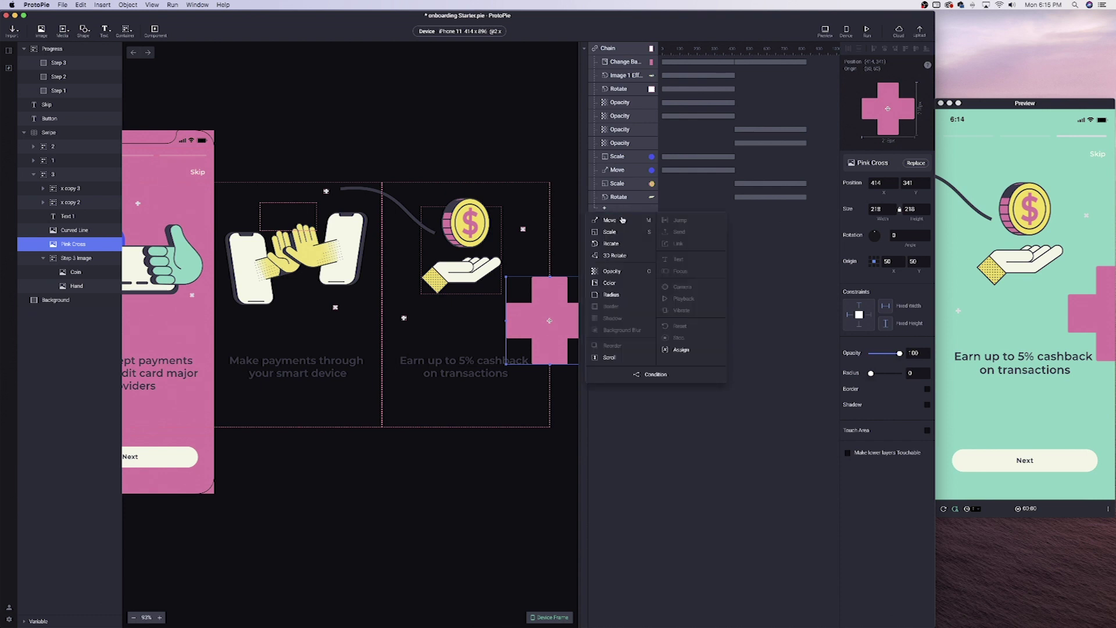
click(621, 247)
click(863, 256)
key(Tab)
text(828)
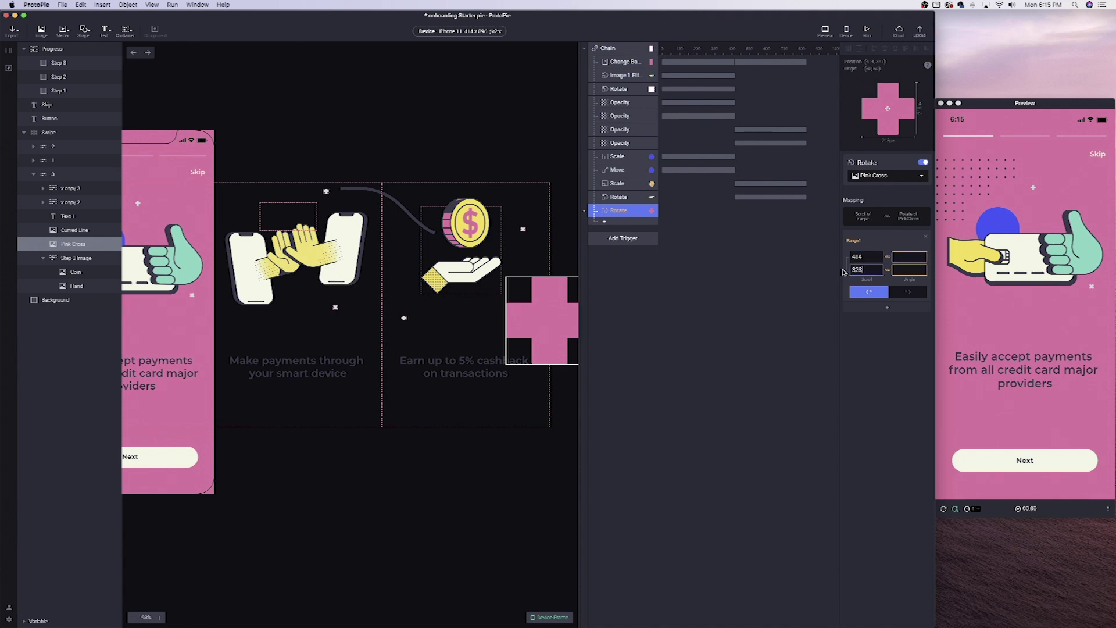
key(Tab)
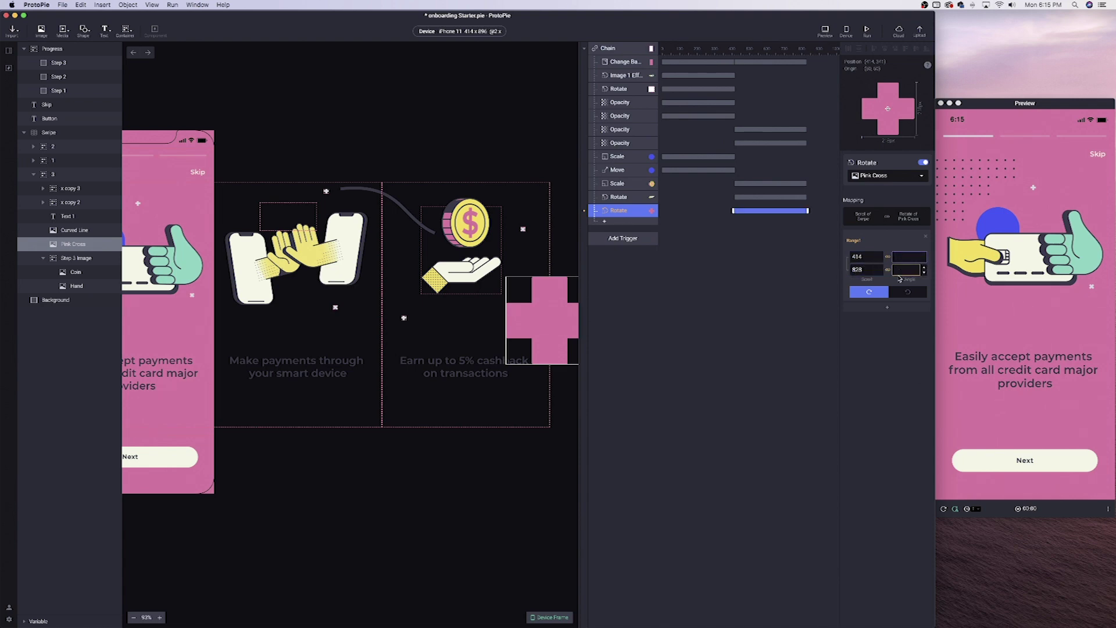
text(0)
key(Tab)
key(Return)
click(917, 256)
Step: Swipe the preview forward and back to test the cross rotation, then collapse the Chain trigger
click(1045, 265)
mouse_move(1070, 269)
mouse_down()
mouse_move(858, 274)
mouse_move(1092, 276)
mouse_move(982, 277)
mouse_move(1081, 279)
mouse_up()
drag(978, 279, 1041, 278)
click(607, 48)
click(604, 48)
click(584, 48)
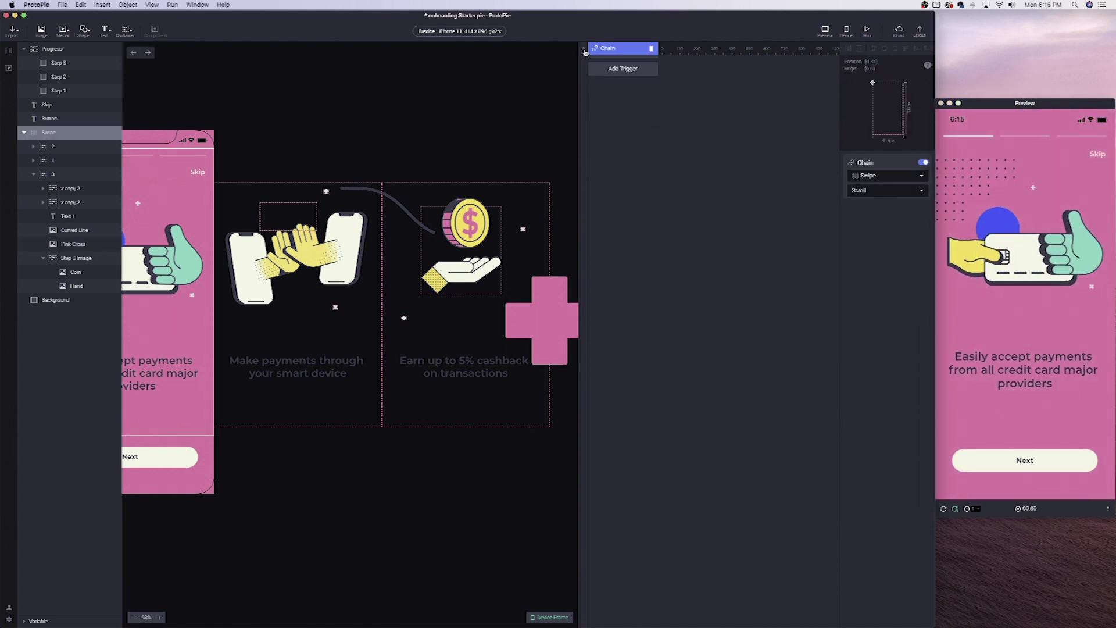
Step: Collapse the swipe Chain trigger and add a Start trigger beneath it
click(584, 49)
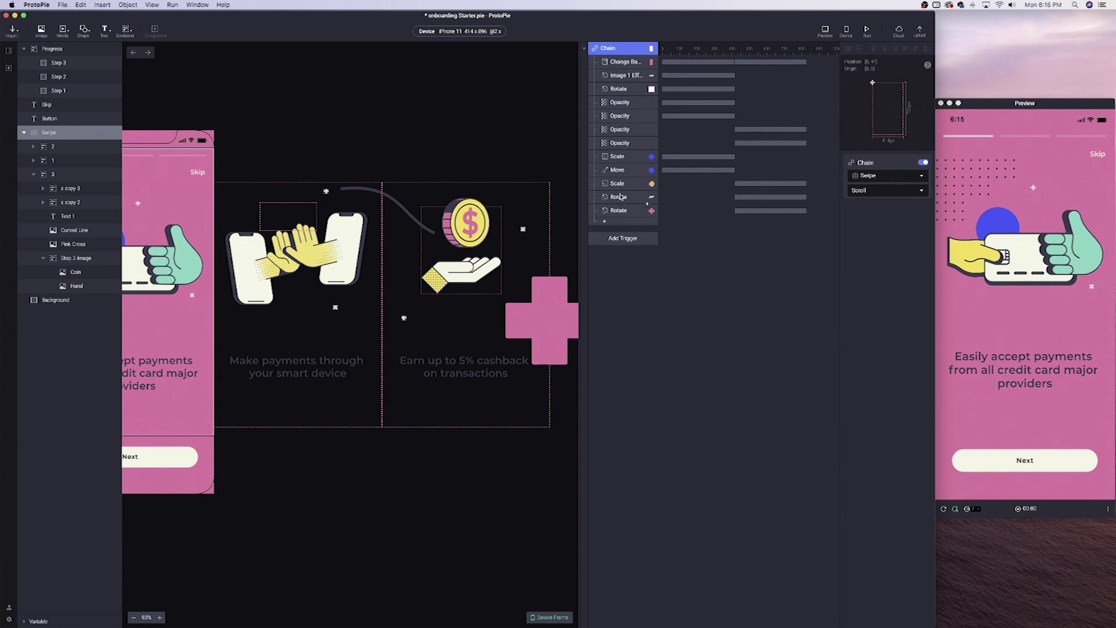
click(584, 49)
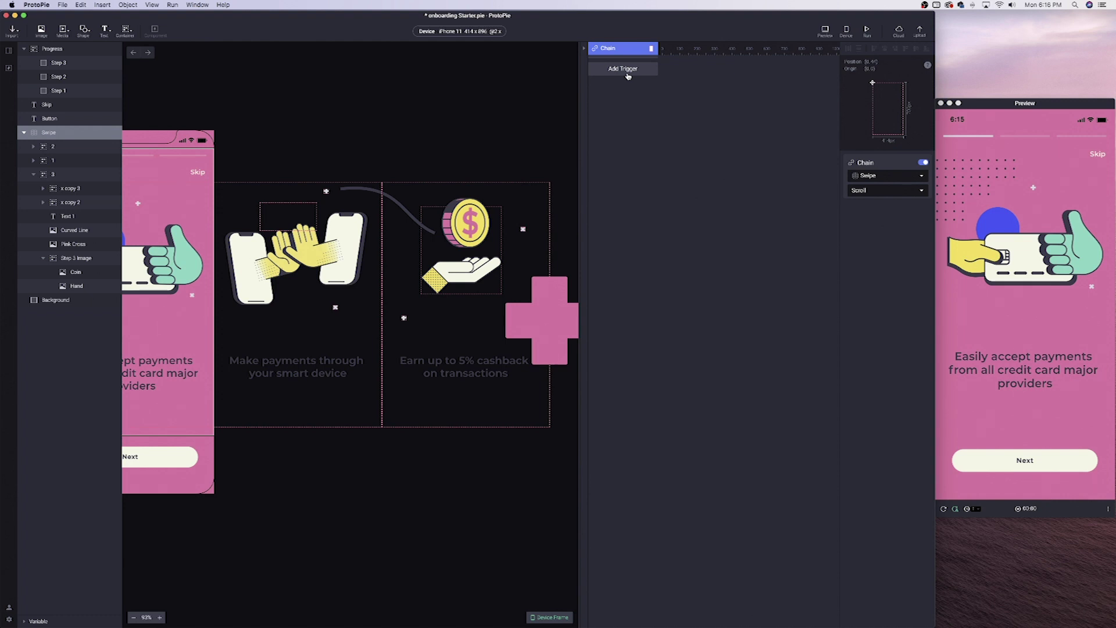
click(1008, 235)
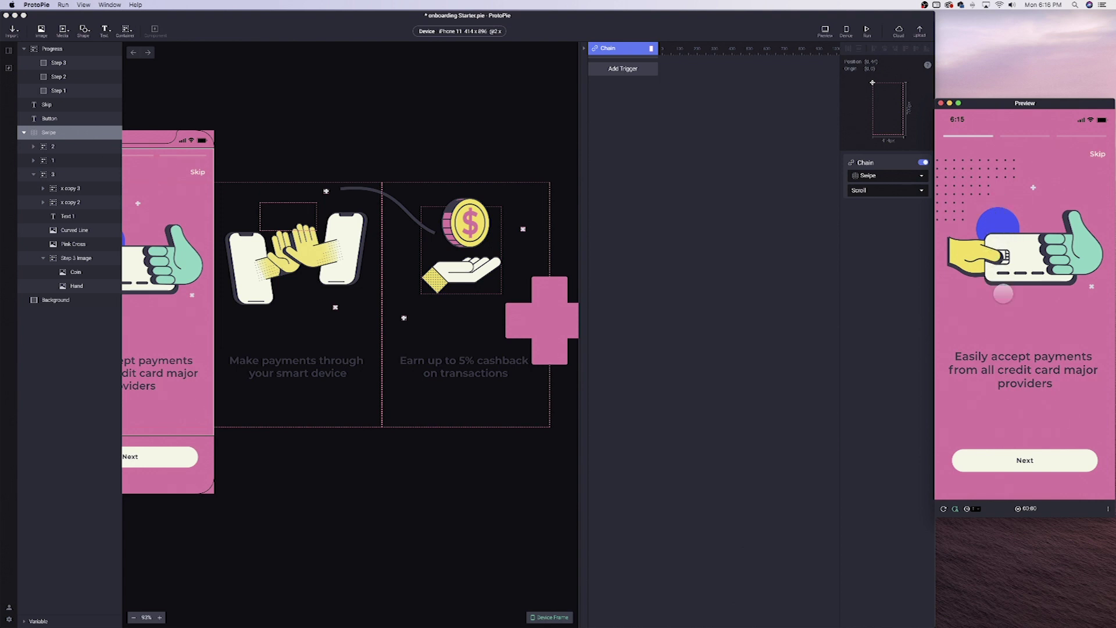
click(618, 74)
click(617, 74)
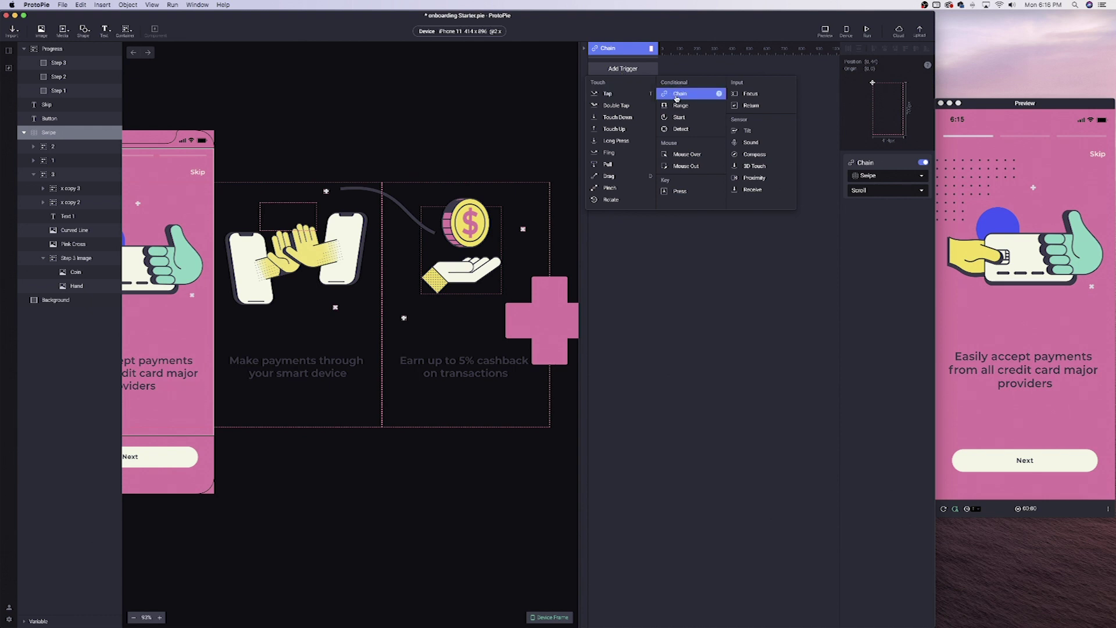
click(680, 117)
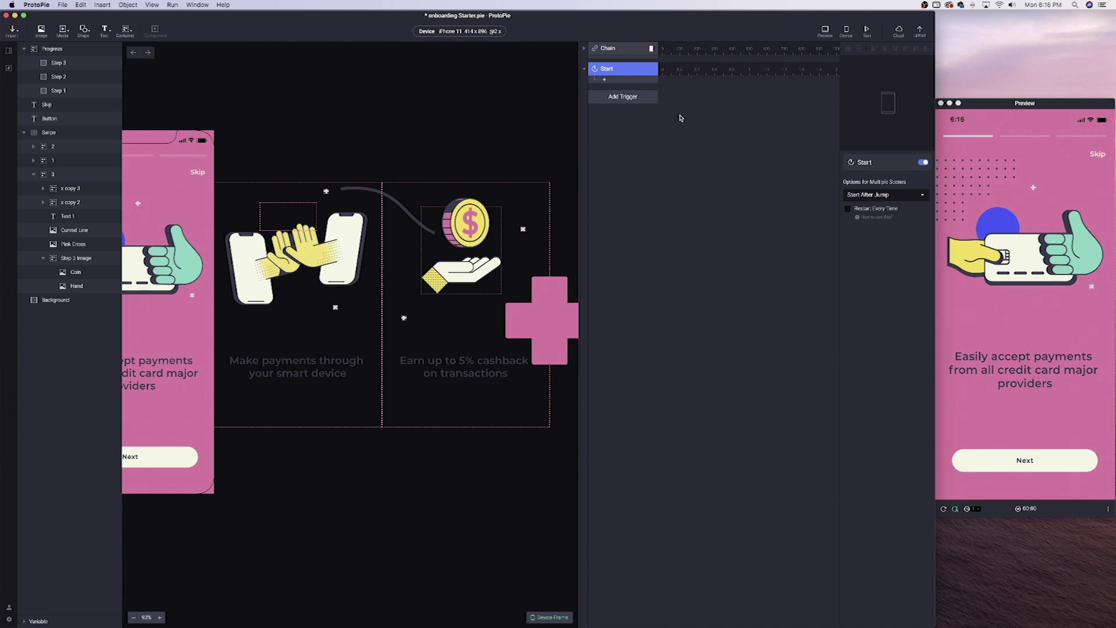
Step: Add a Move response under Start that moves Blue Ball to Y 40
click(357, 217)
scroll(357, 217, left, 5)
double_click(268, 245)
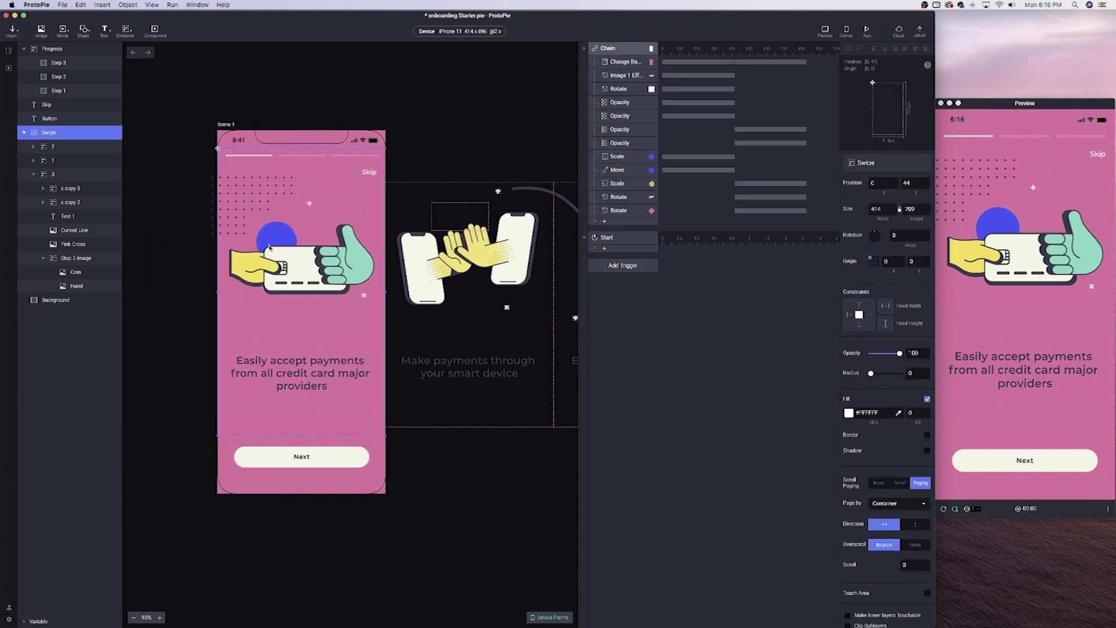
double_click(274, 227)
click(605, 248)
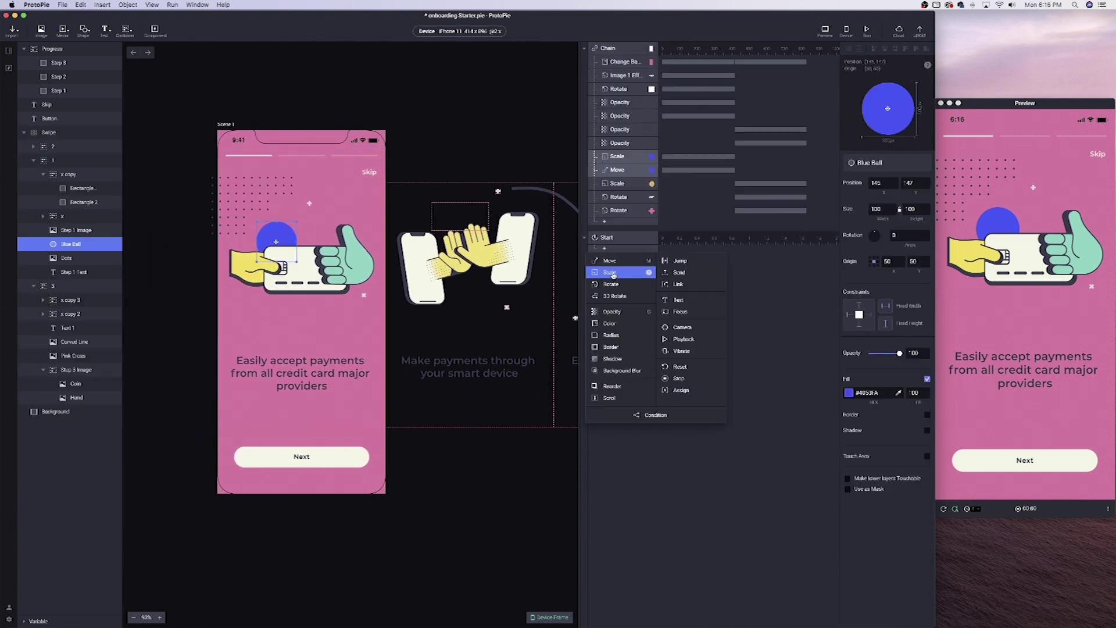
click(612, 261)
click(914, 215)
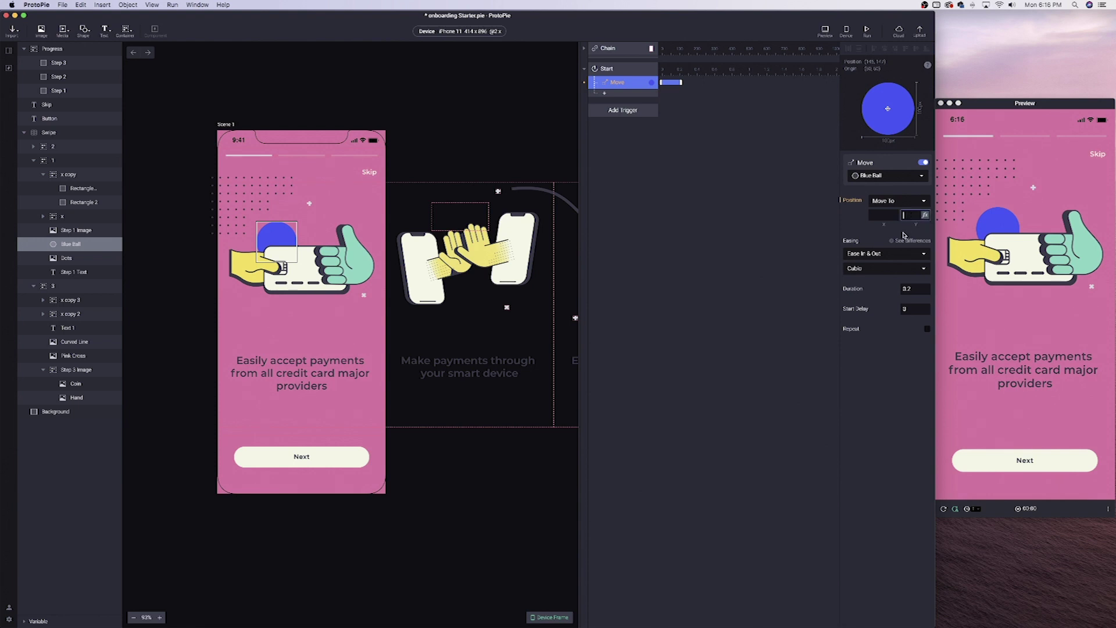
text(40)
key(Return)
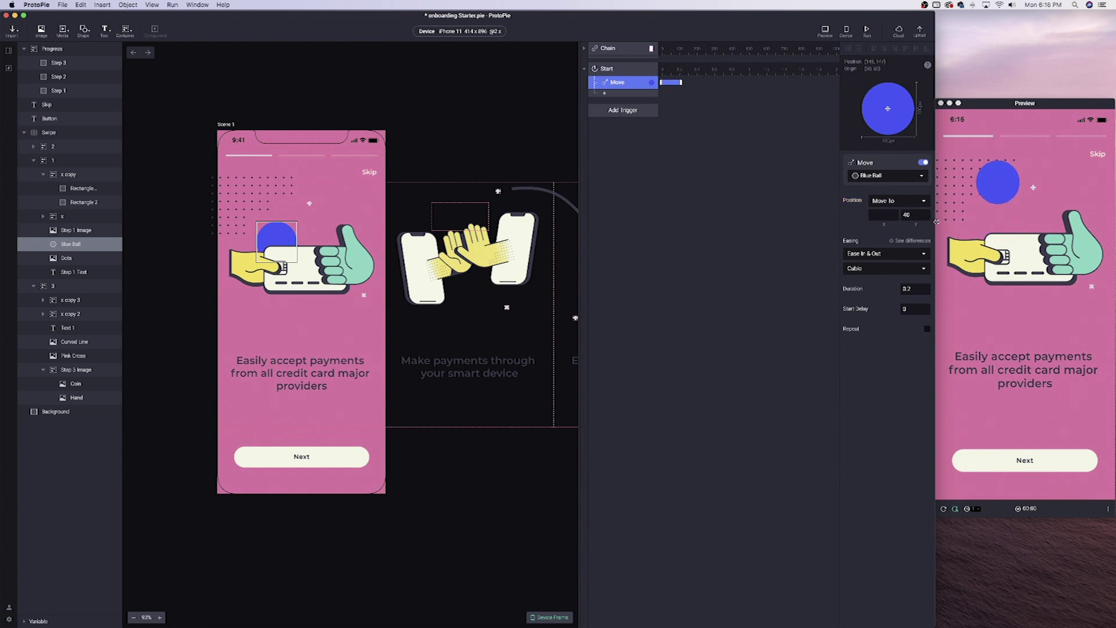
click(917, 217)
key(Return)
click(964, 340)
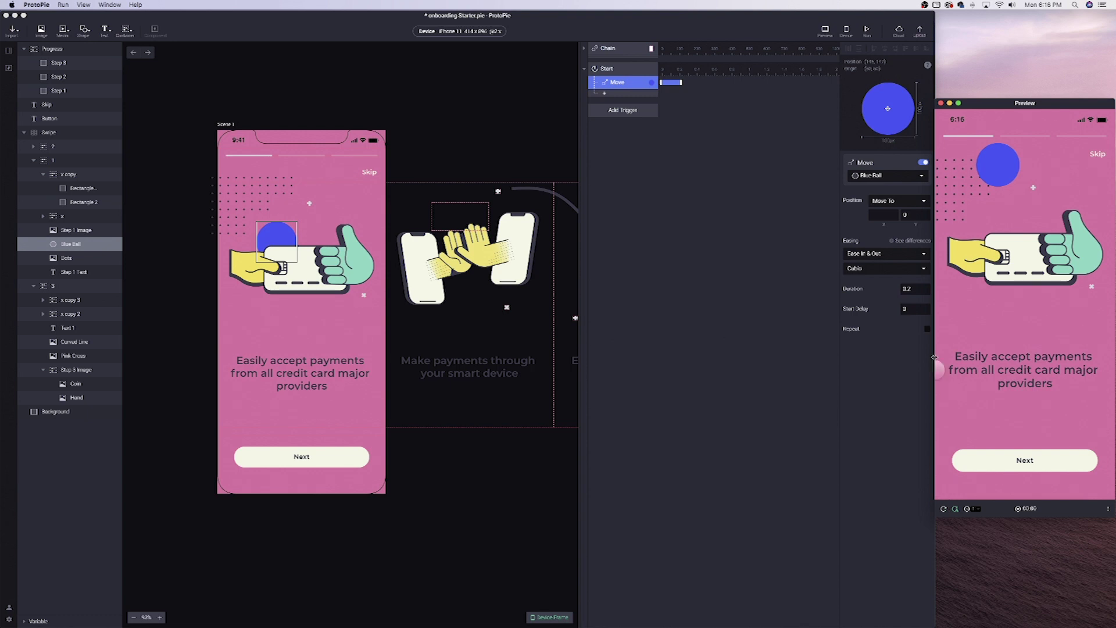
click(896, 234)
key(super+z)
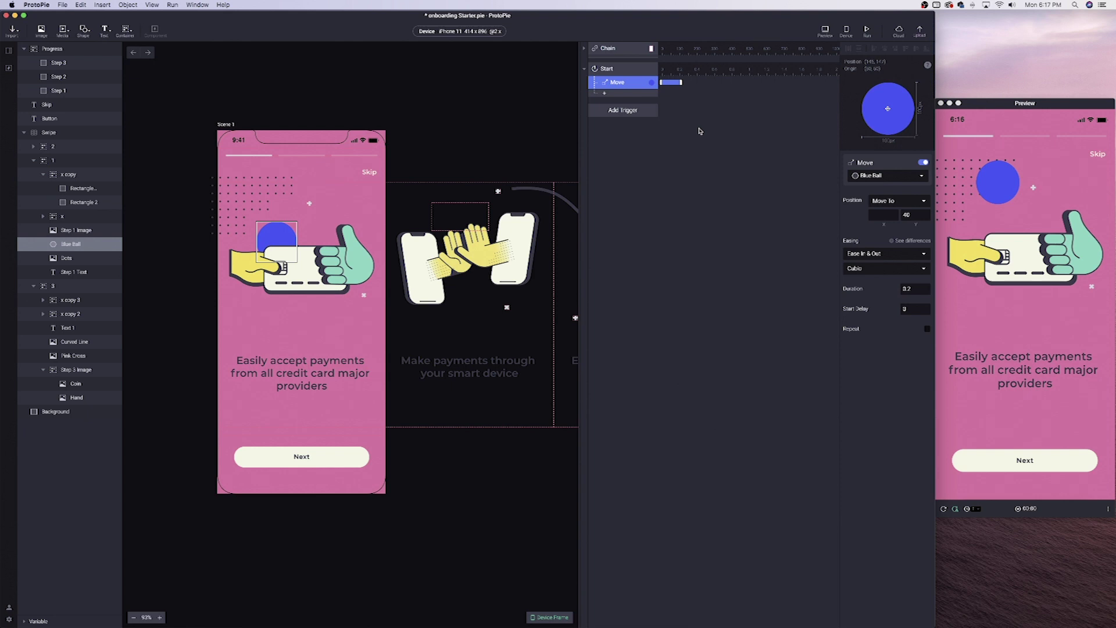
Step: Make the move repeat infinitely over 2 seconds, then duplicate it with Cmd+D
click(850, 330)
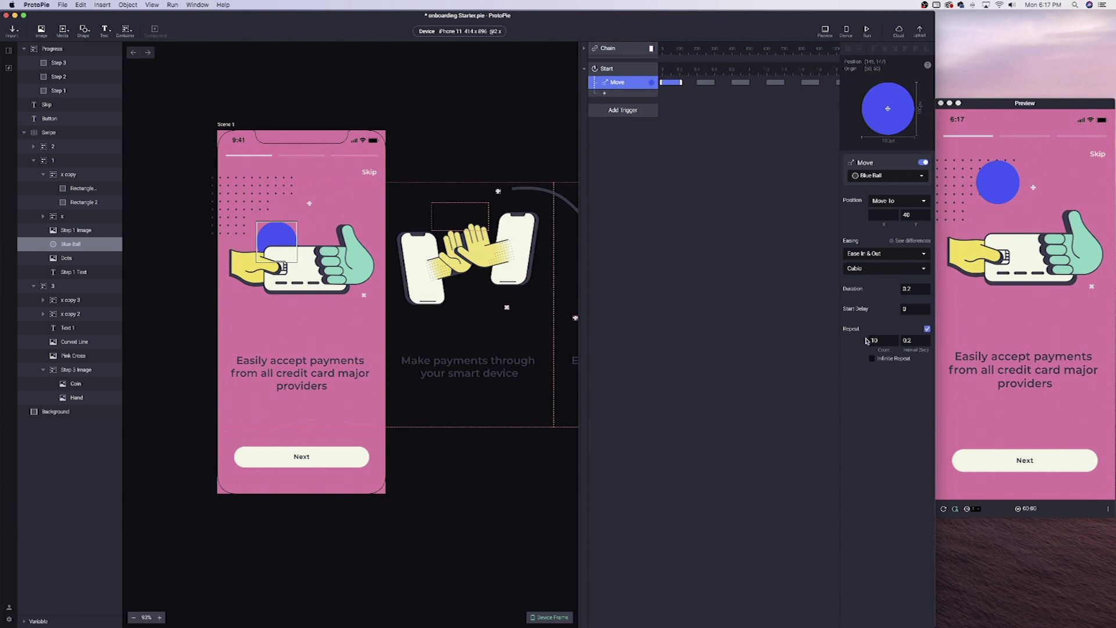
click(871, 358)
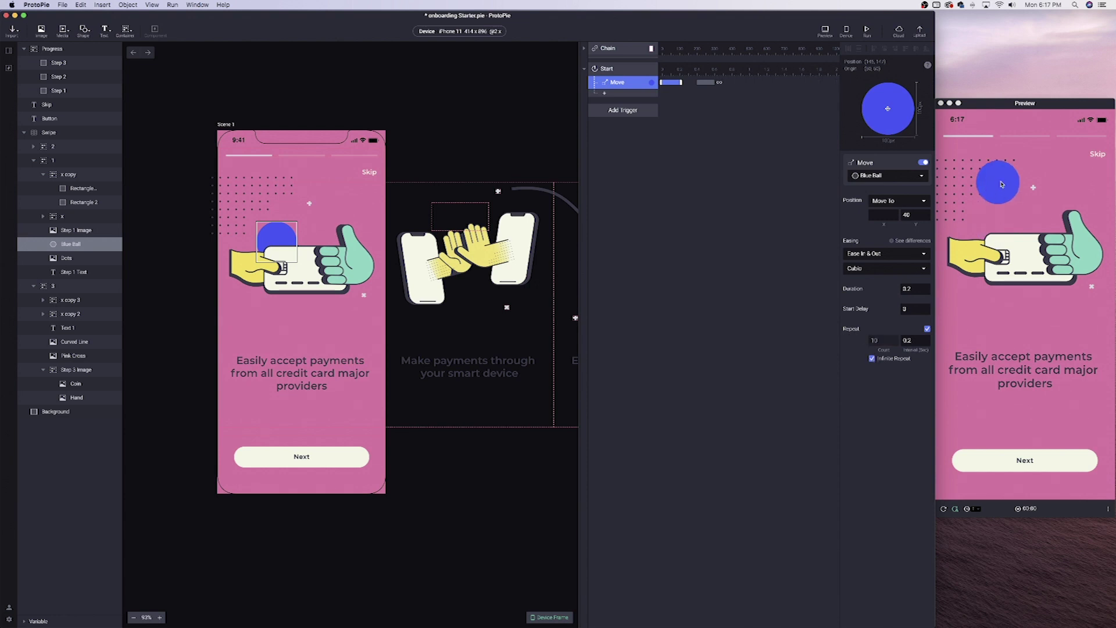
click(918, 287)
text(2)
key(Return)
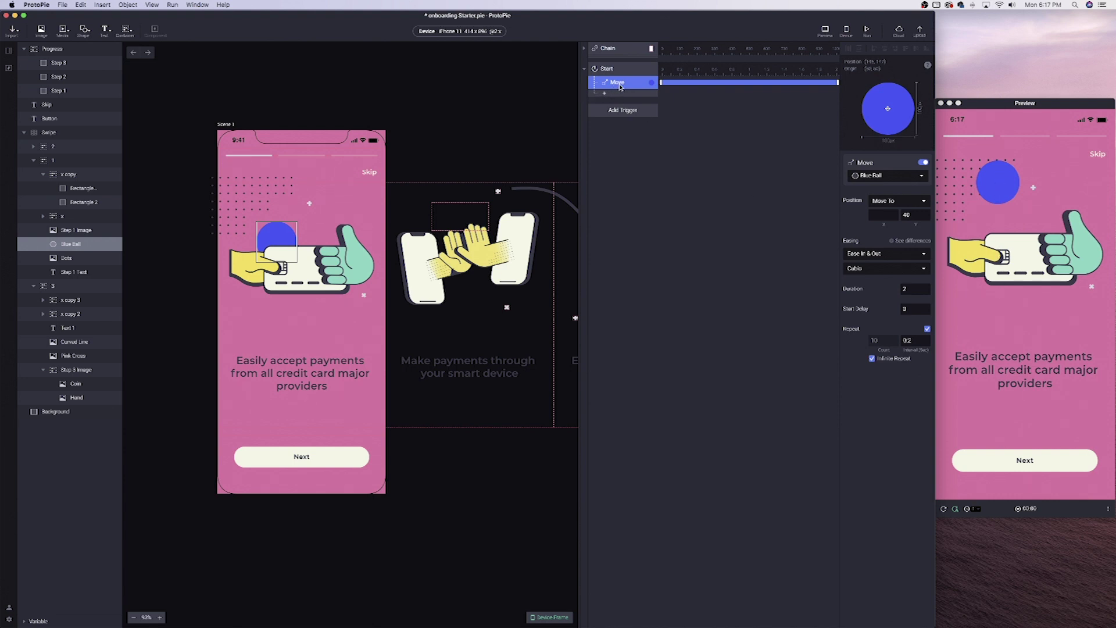
key(super+d)
drag(580, 102, 380, 98)
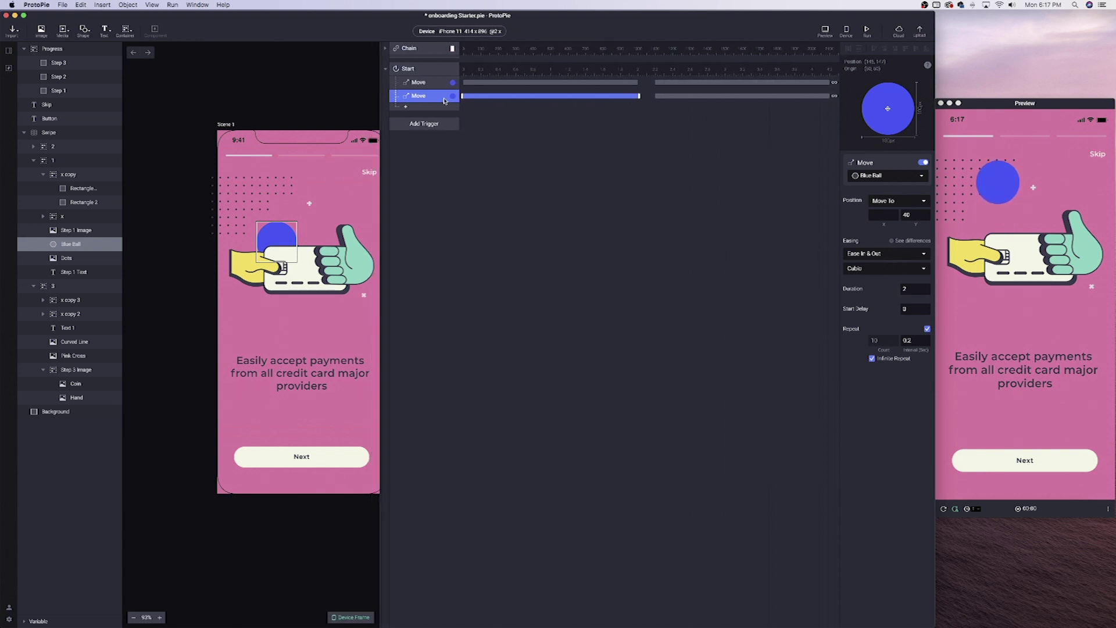
Step: Delete the extra Move copy and set the remaining Move's repeat interval to 2
click(430, 86)
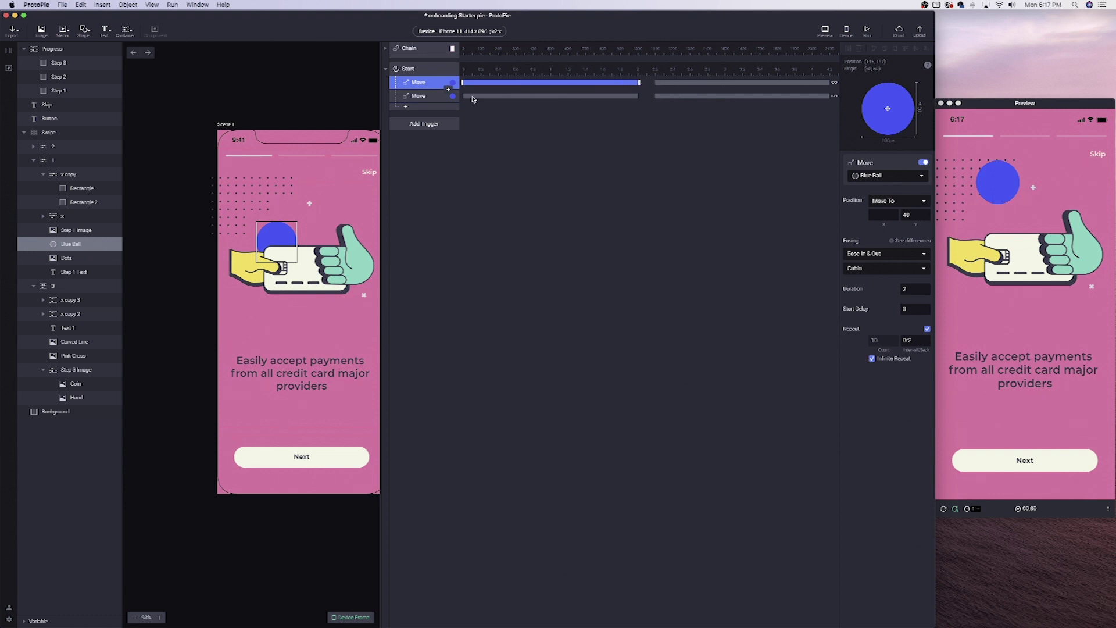
click(422, 99)
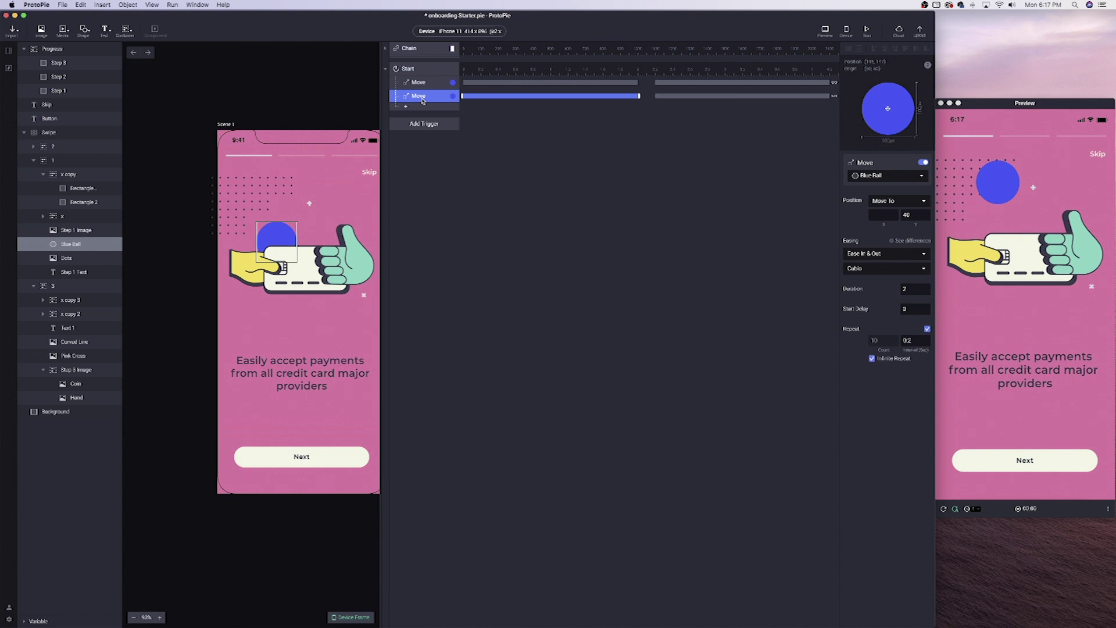
key(BackSpace)
click(430, 83)
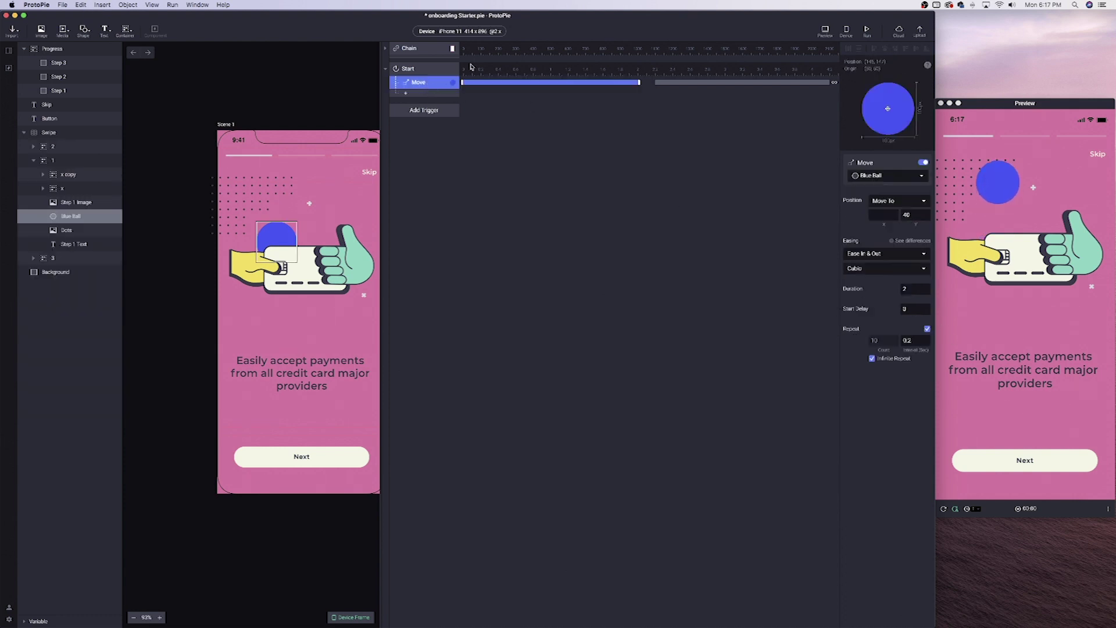
text(1)
drag(919, 344, 879, 346)
key(Return)
text(2)
key(Return)
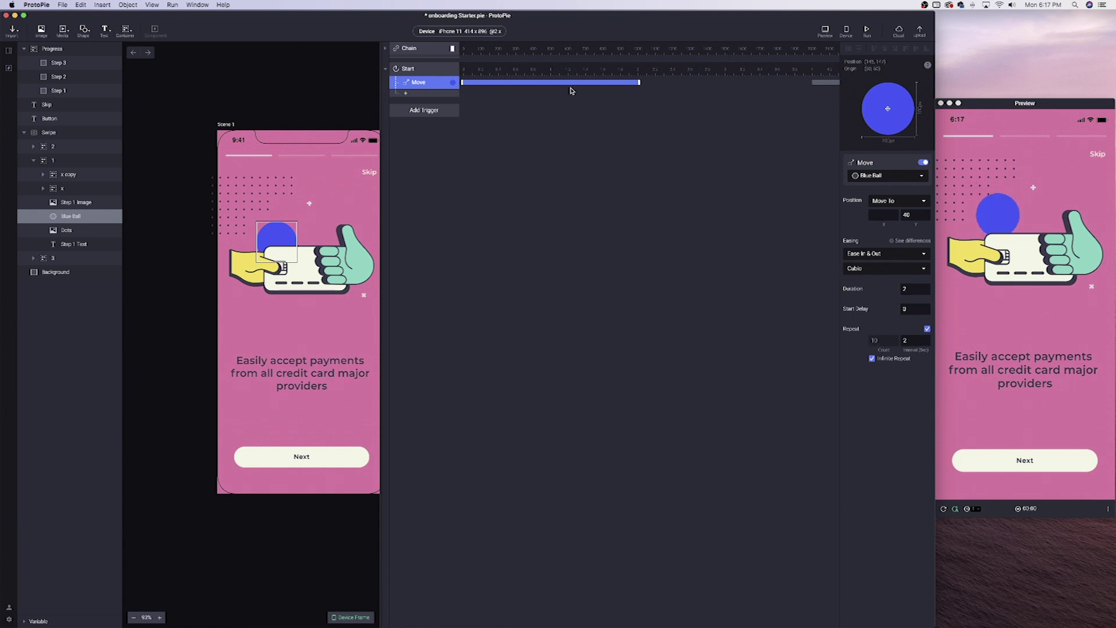
Step: Alt-drag a copy of the Move and give it a 2-second start delay and Y -40
drag(447, 83, 446, 93)
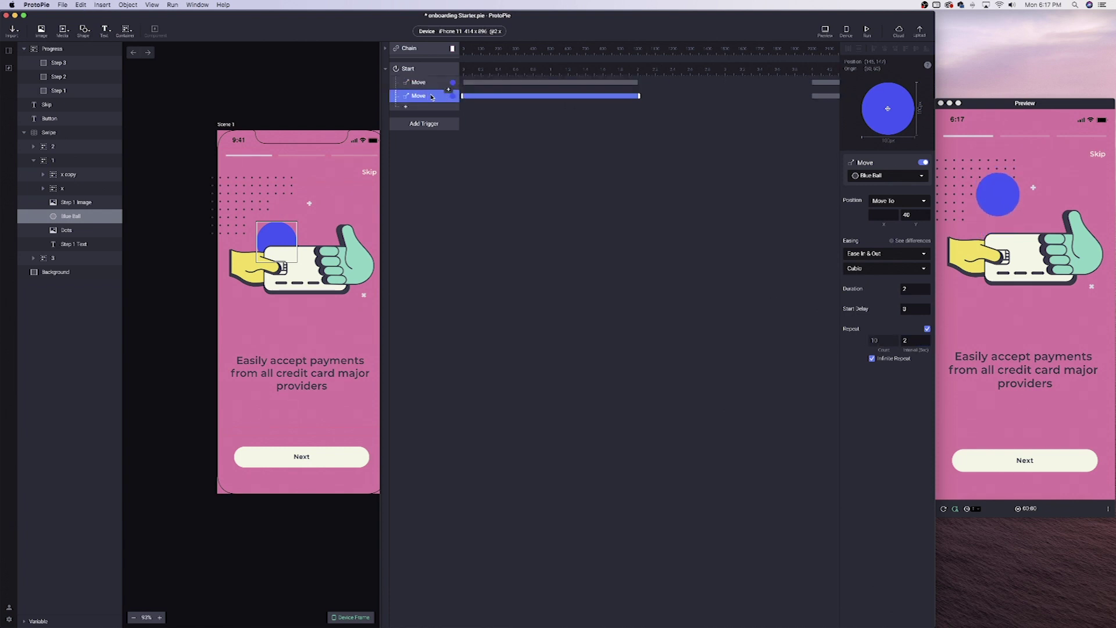
click(910, 309)
key(Return)
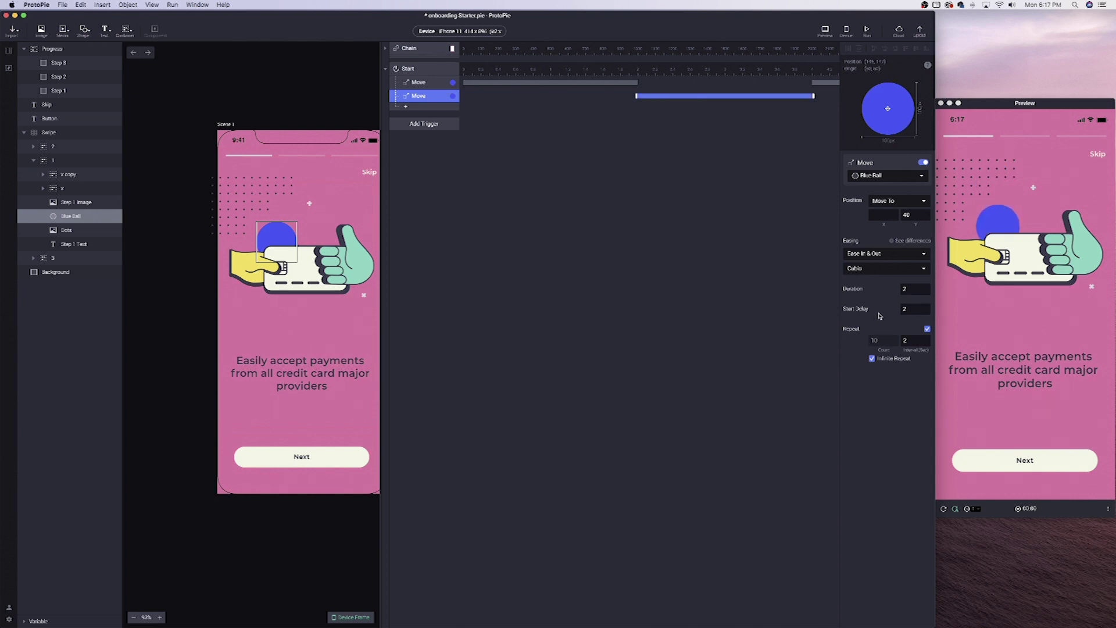
scroll(620, 91, right, 5)
scroll(659, 90, right, 5)
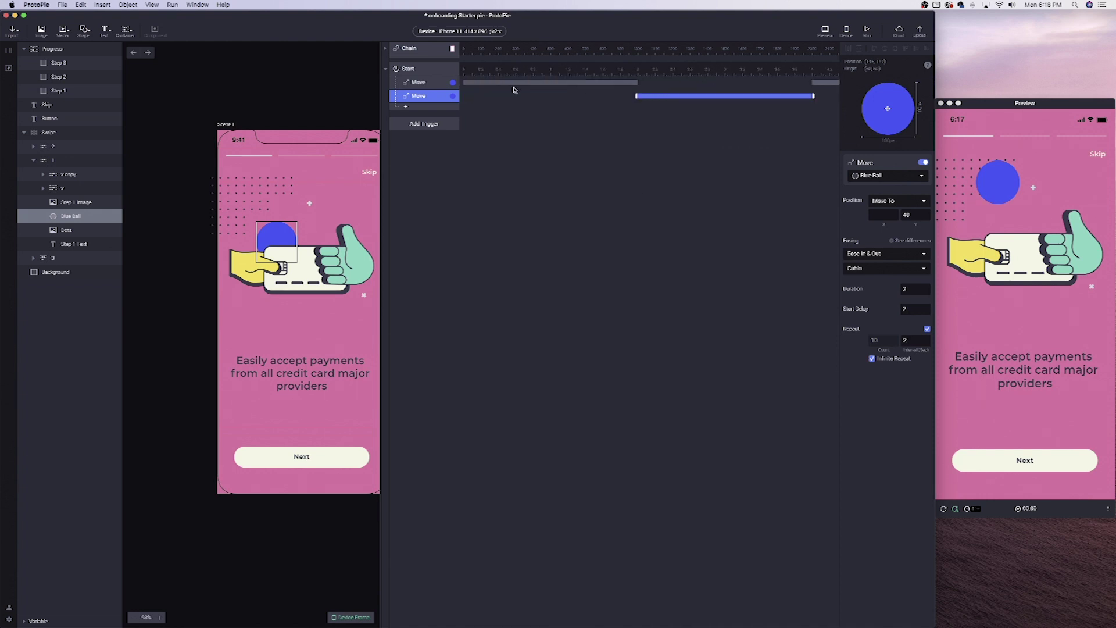
scroll(513, 90, right, 5)
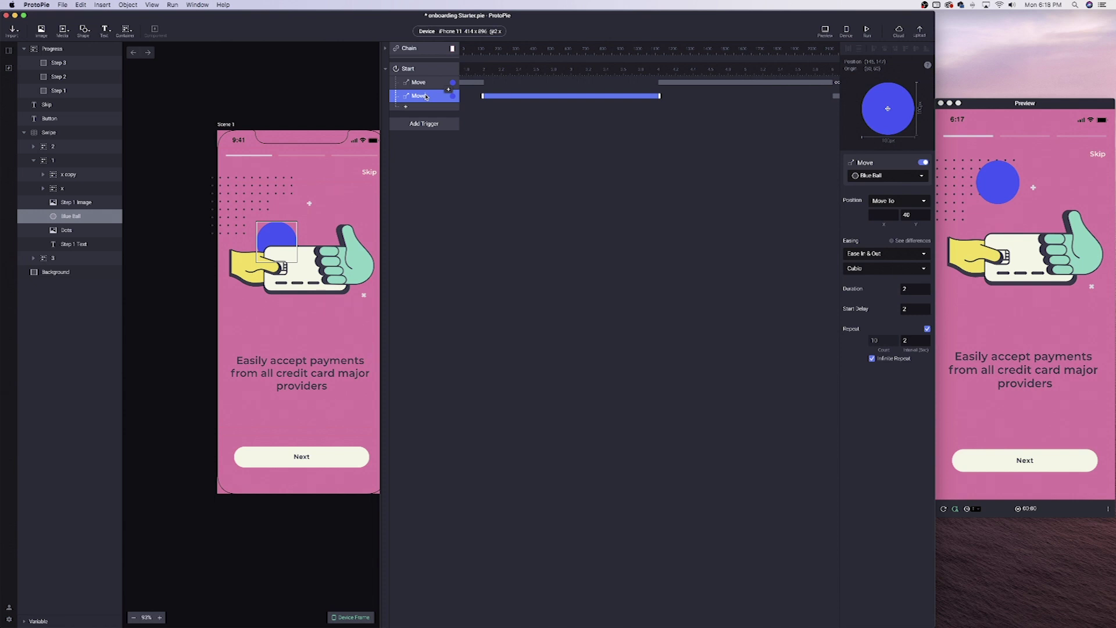
click(902, 215)
text(-)
key(Return)
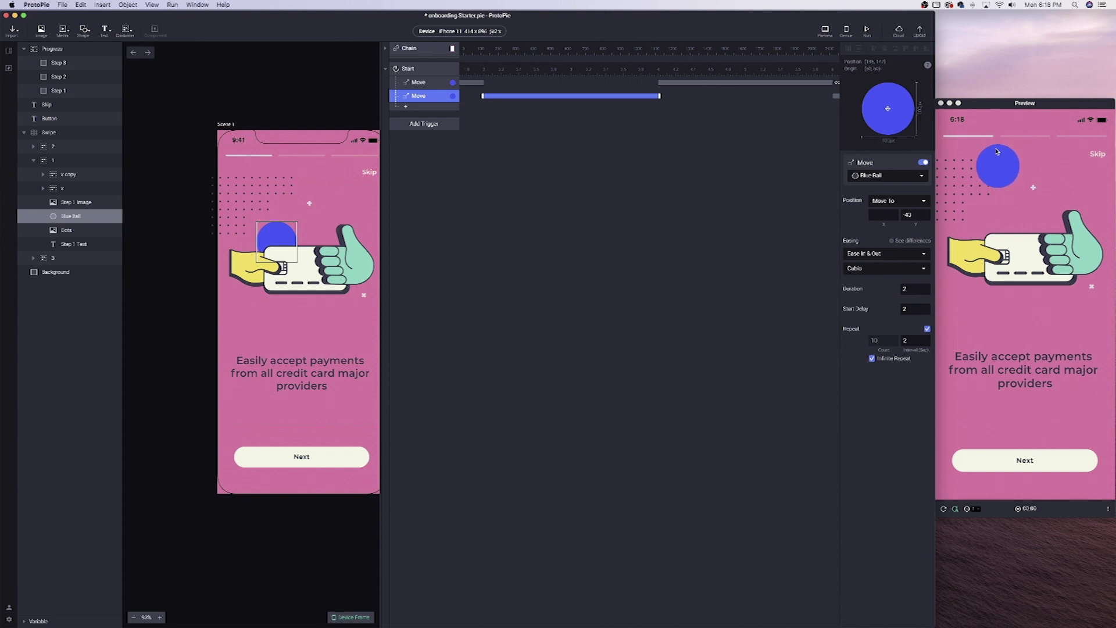
click(418, 83)
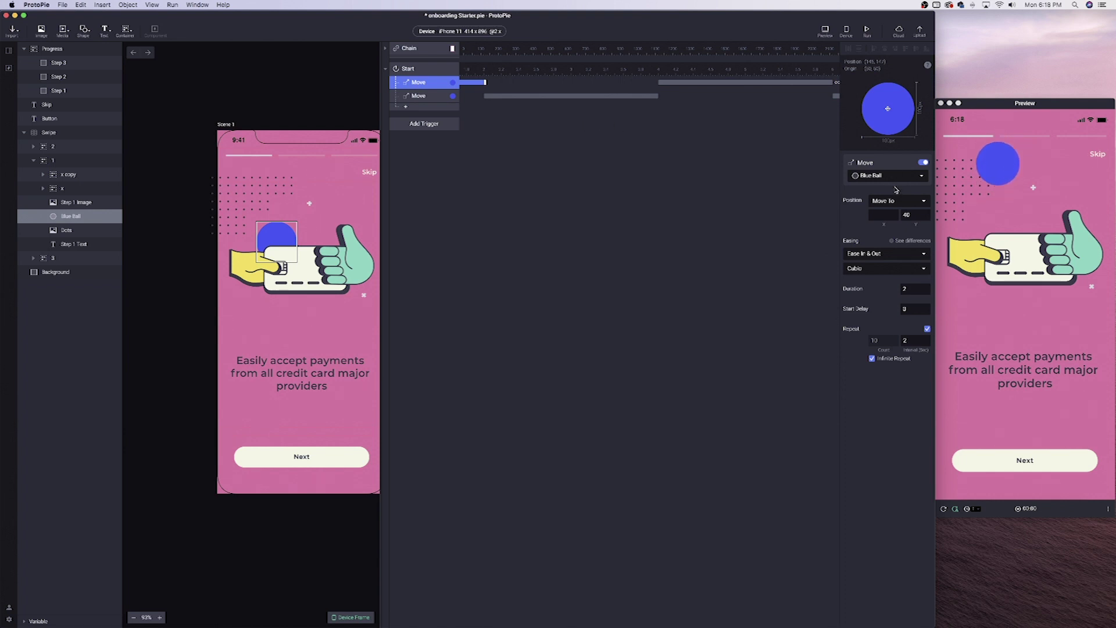
Step: Switch the Blue Ball Move responses' position mode from Move To to Move By
scroll(553, 119, left, 5)
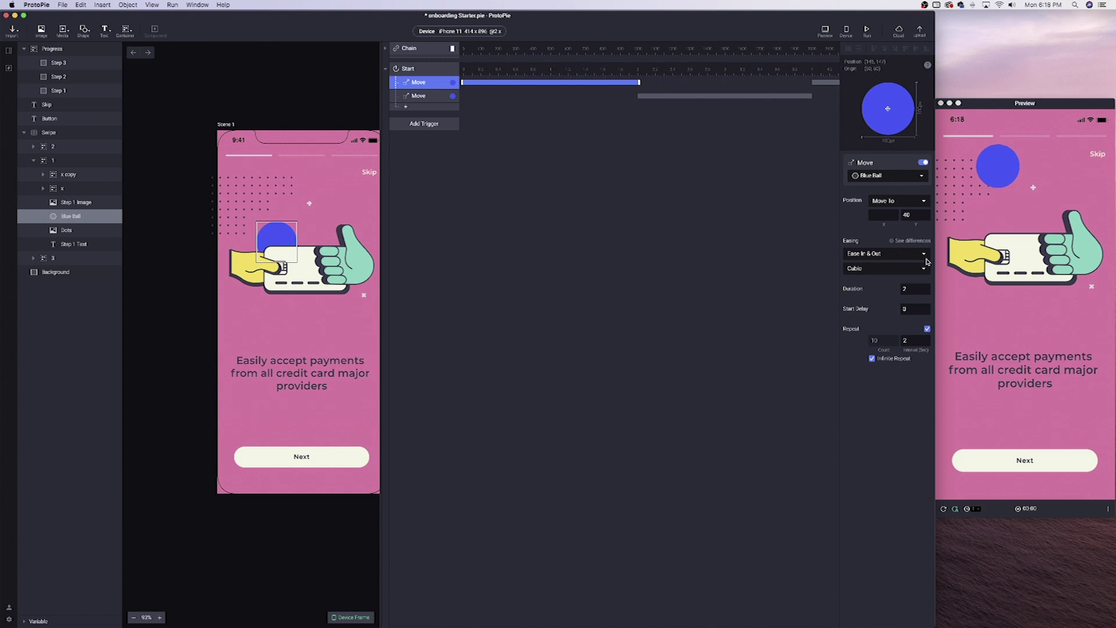
click(885, 205)
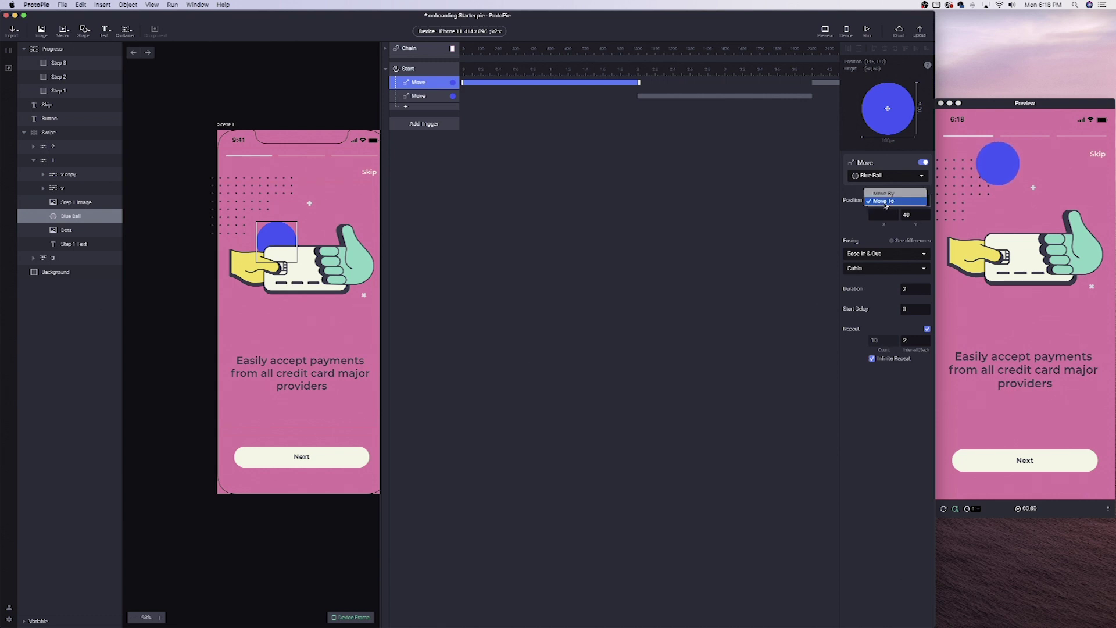
click(881, 196)
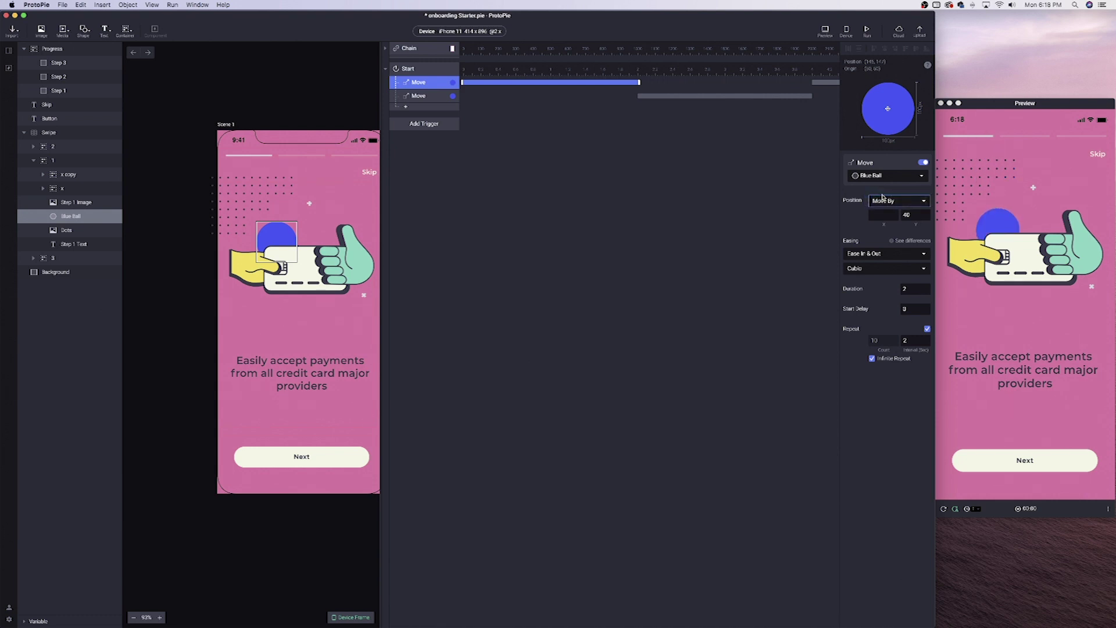
click(882, 200)
click(885, 210)
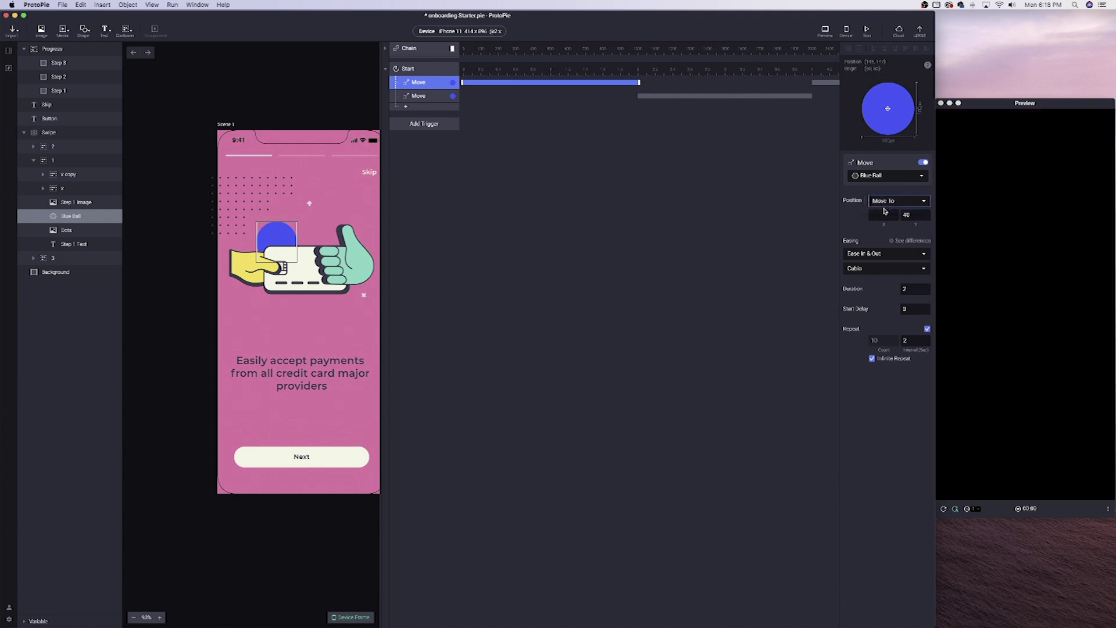
click(906, 215)
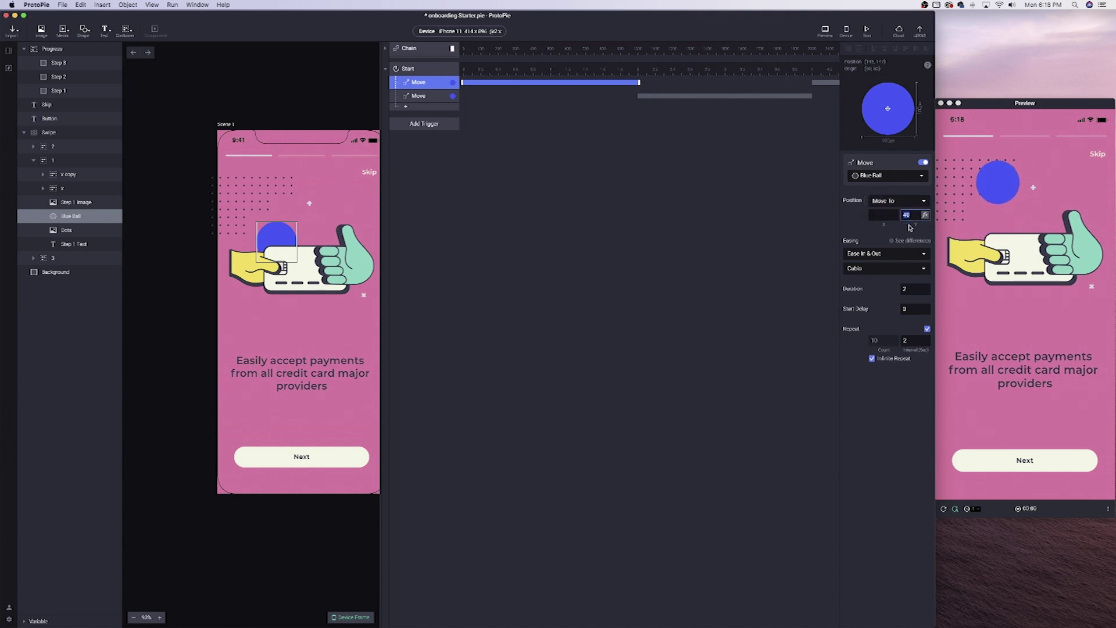
click(895, 200)
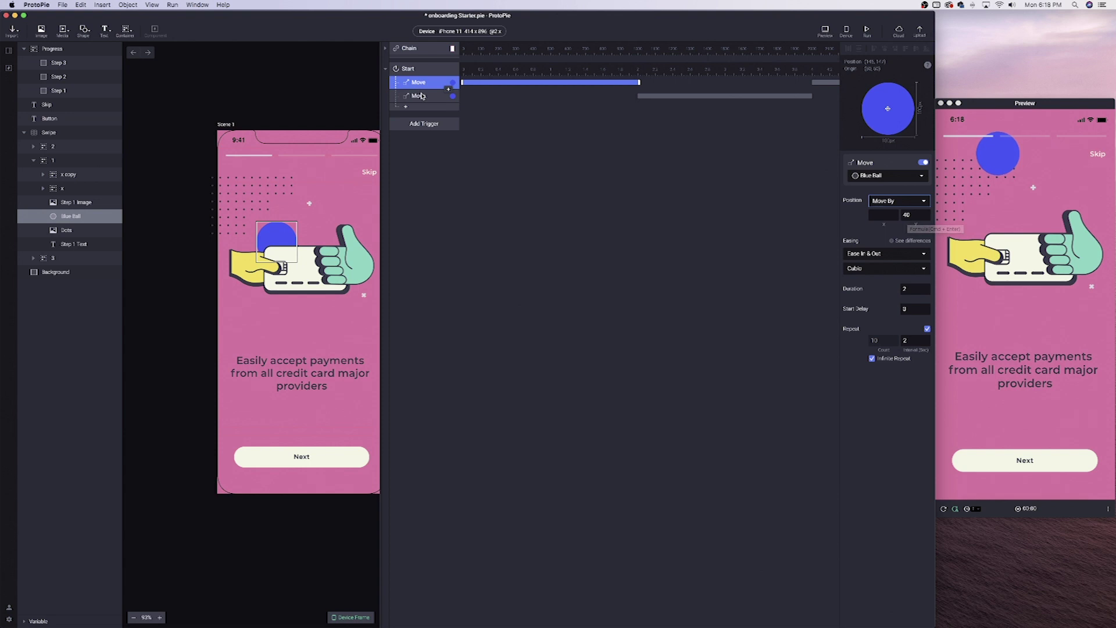
click(446, 93)
click(898, 200)
click(890, 209)
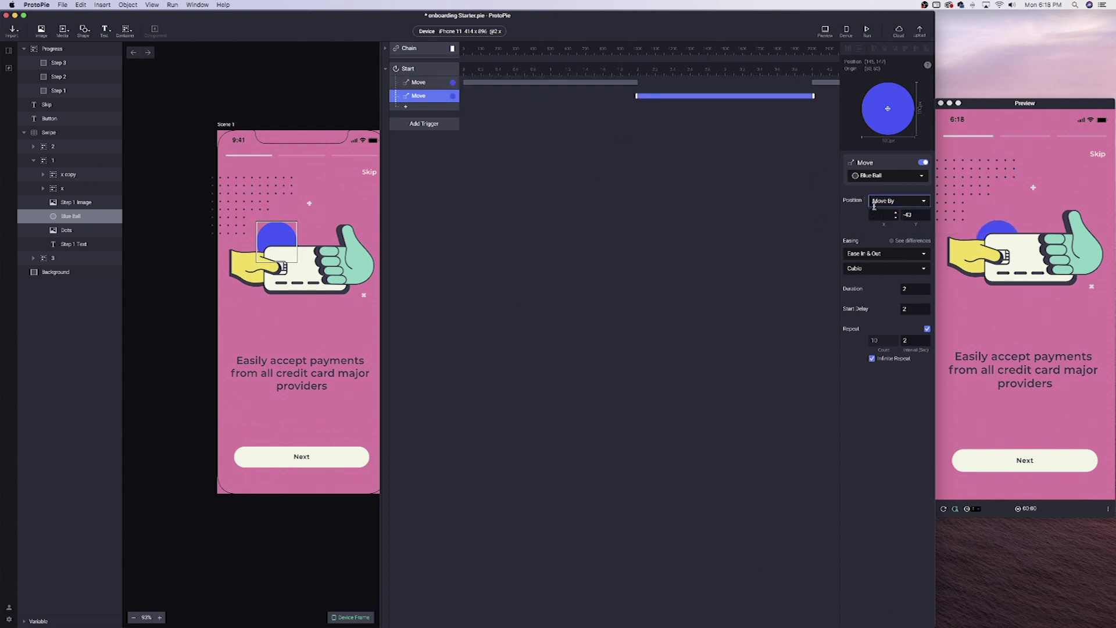
click(415, 83)
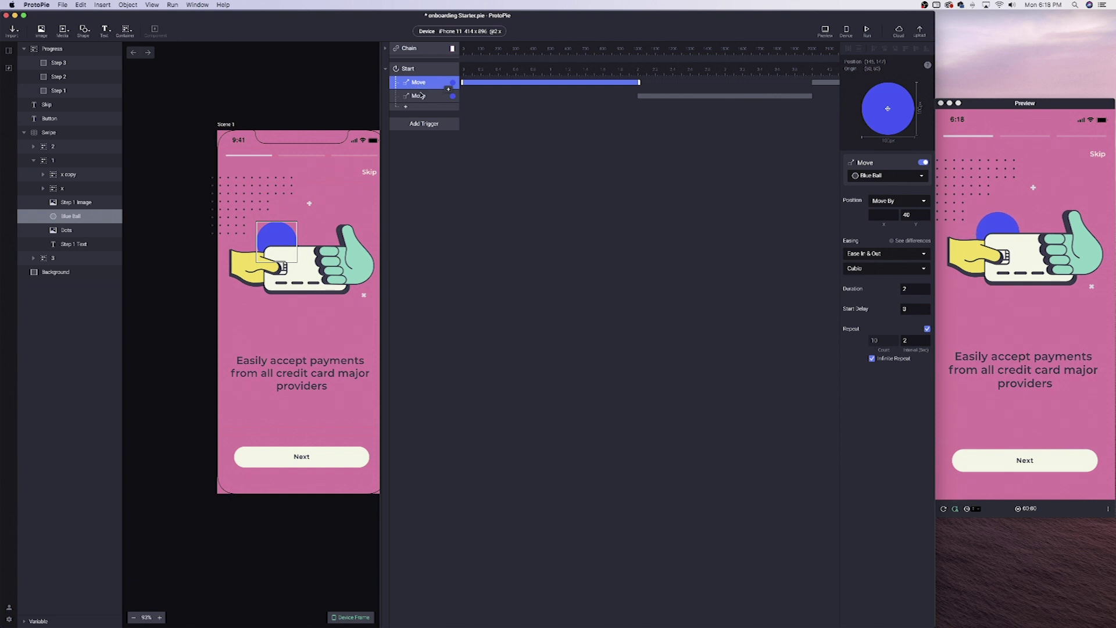
click(422, 98)
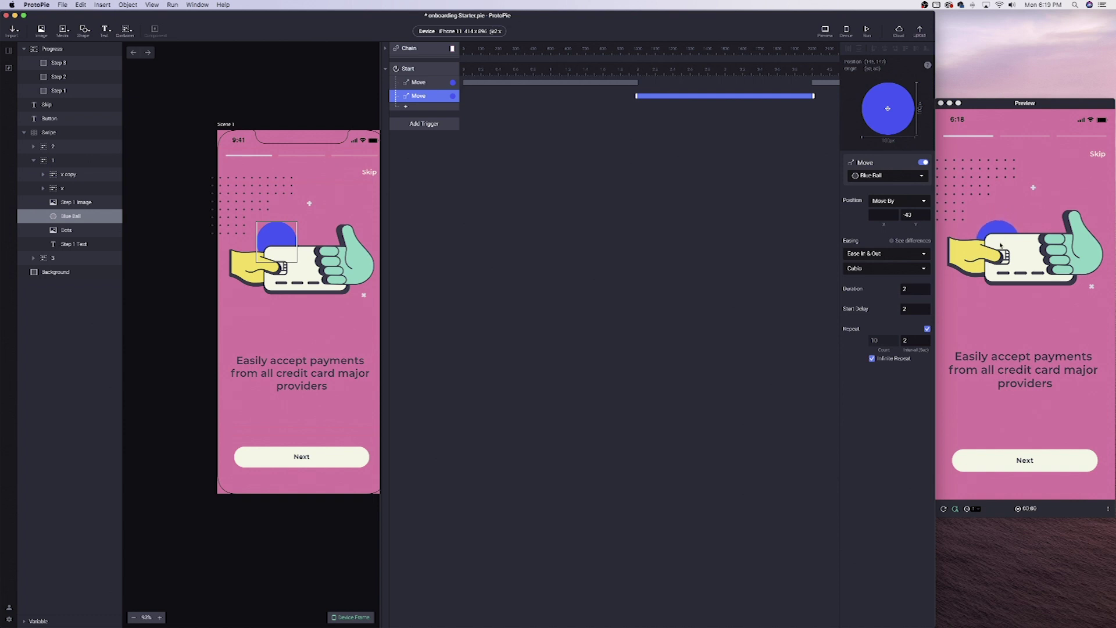
Step: Swipe the preview through the onboarding pages and back to test the floating ball
click(1057, 266)
drag(1063, 266, 982, 255)
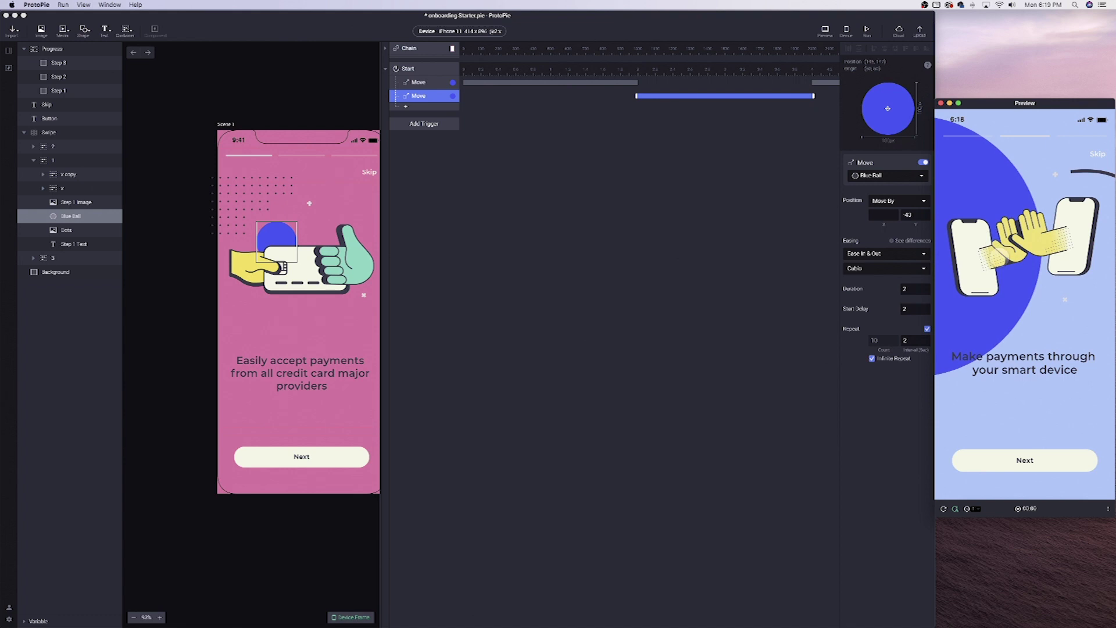
mouse_move(1072, 293)
mouse_down()
mouse_move(1007, 292)
mouse_move(1080, 293)
mouse_up()
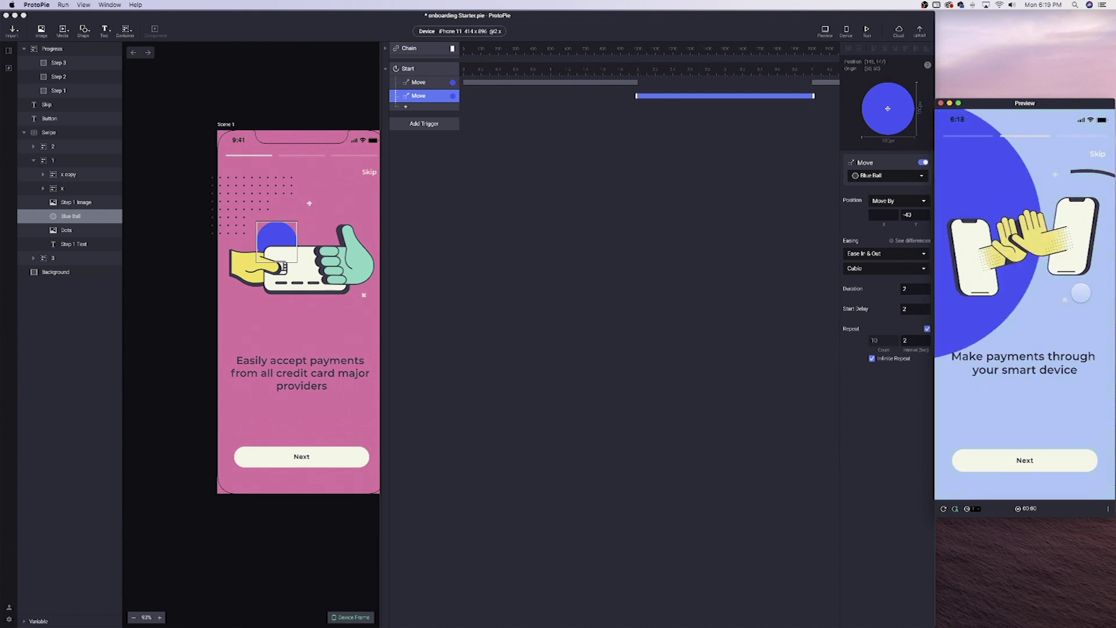
drag(984, 254, 1060, 260)
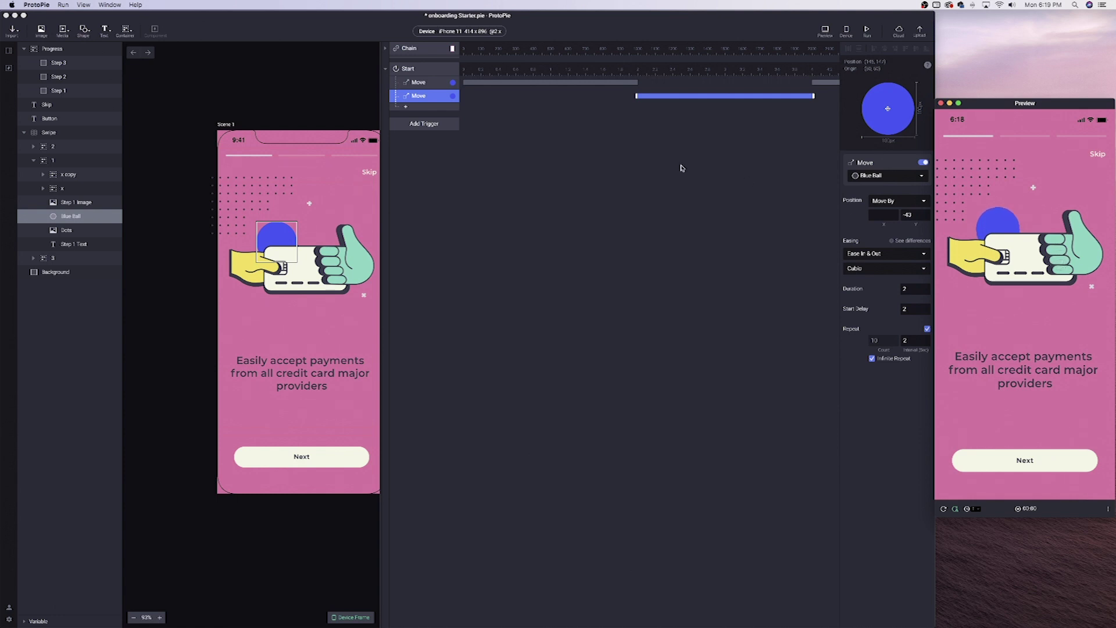
Step: Rename the Start trigger to 'Blue ball float' and add another Start trigger
click(386, 68)
click(385, 69)
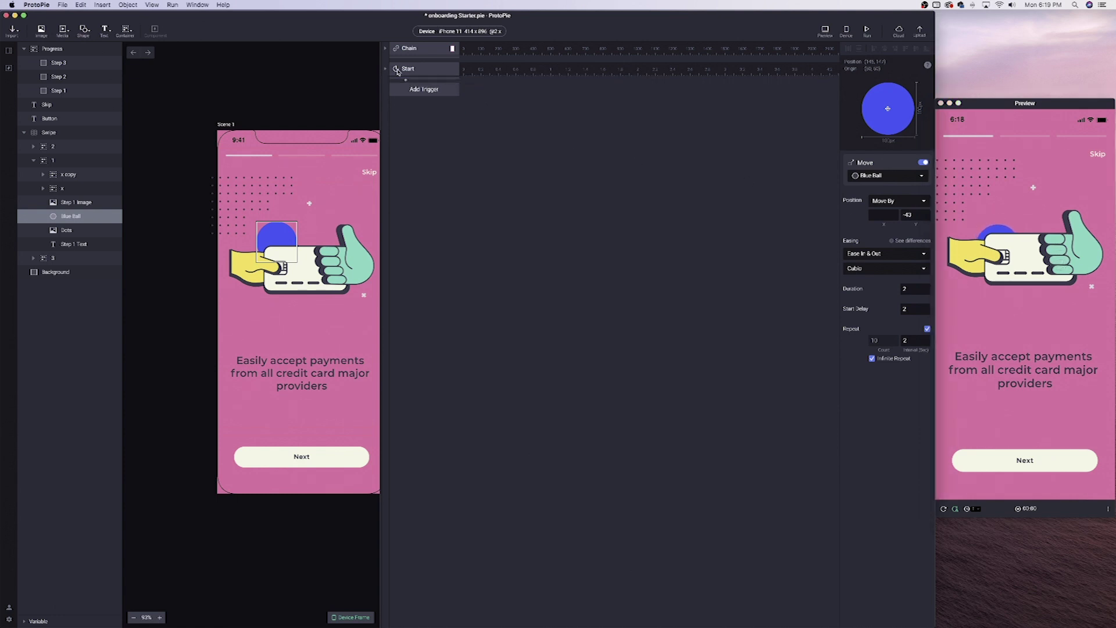
double_click(408, 69)
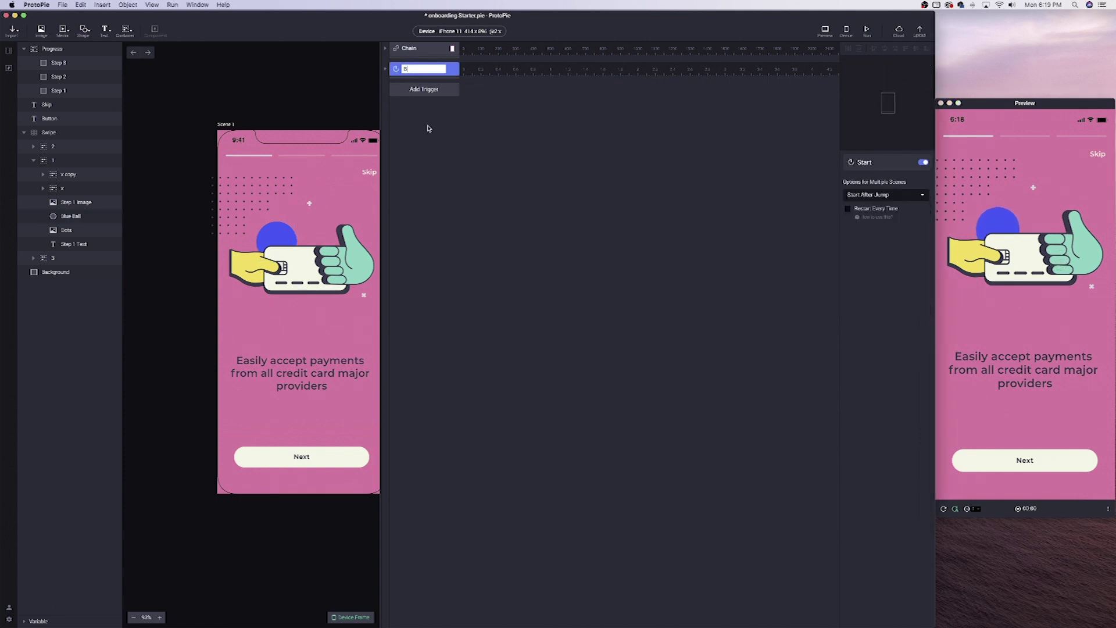
text(Blue ball)
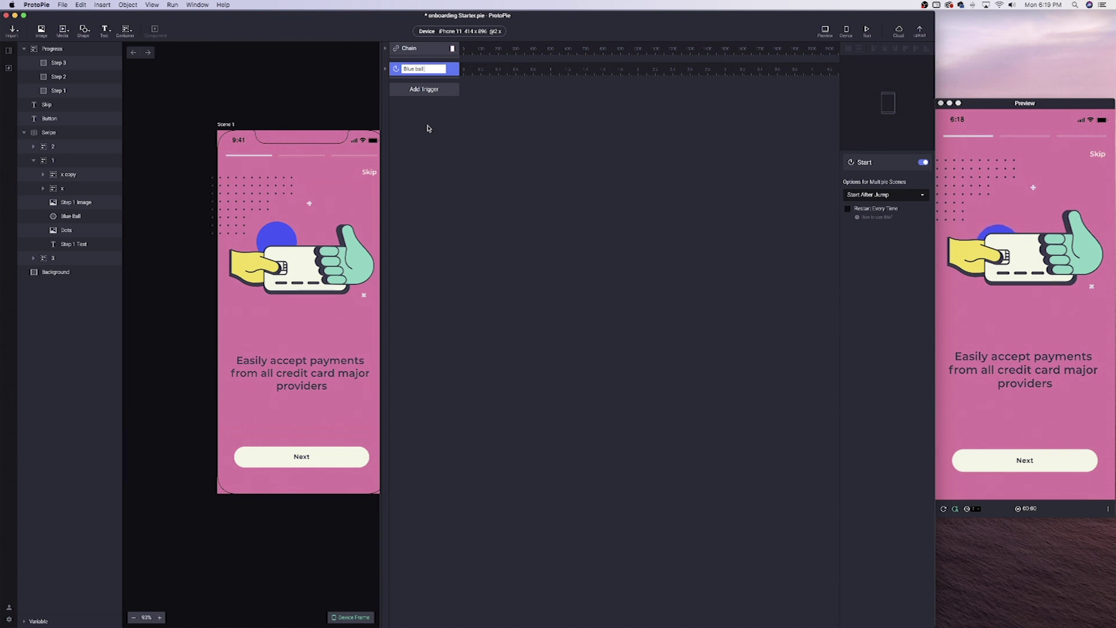
text( float)
click(424, 89)
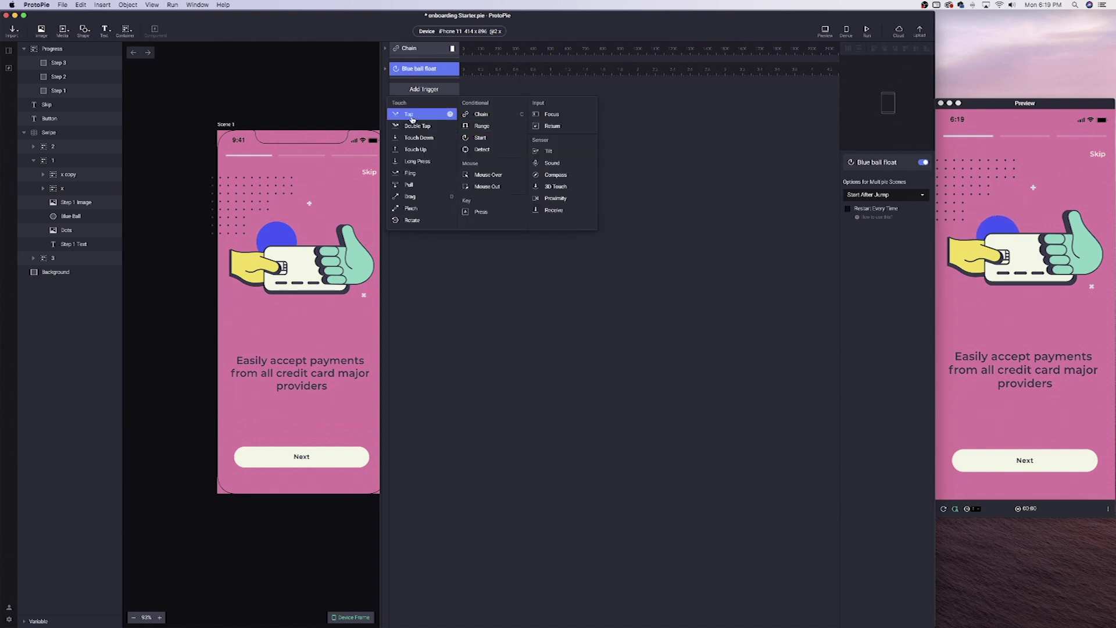
click(487, 138)
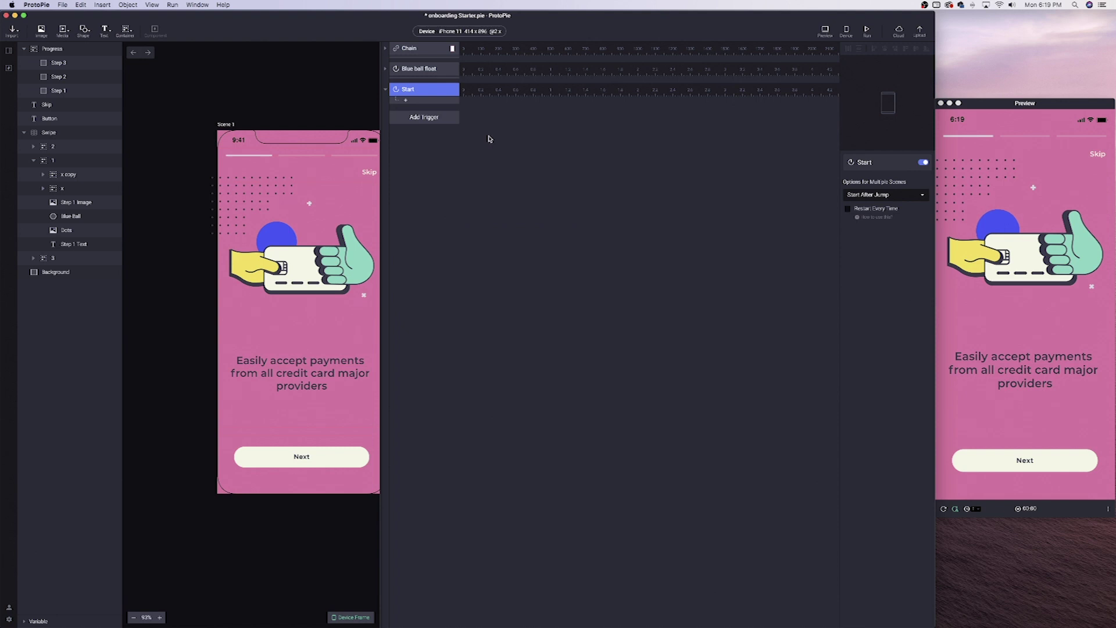
Step: Swipe the preview to page two and widen the canvas to show scenes 2 and 3
drag(1075, 246, 995, 256)
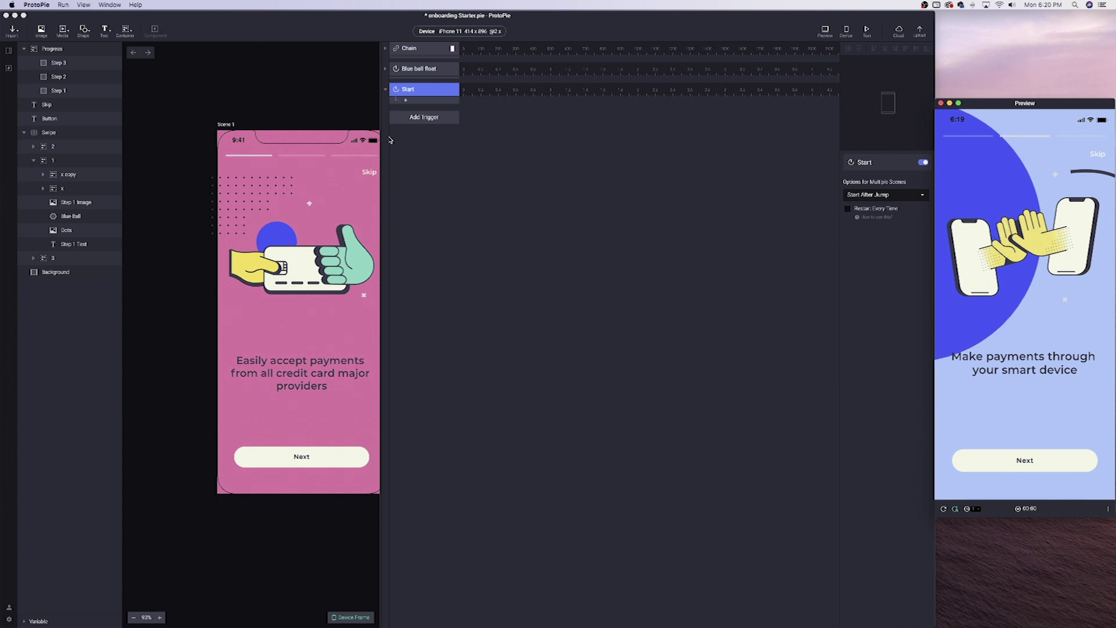
scroll(317, 192, right, 2)
scroll(317, 192, right, 1)
drag(384, 200, 587, 201)
Step: Add a Move By response shifting Step 2 Image 16 px vertically under the new Start trigger
double_click(398, 261)
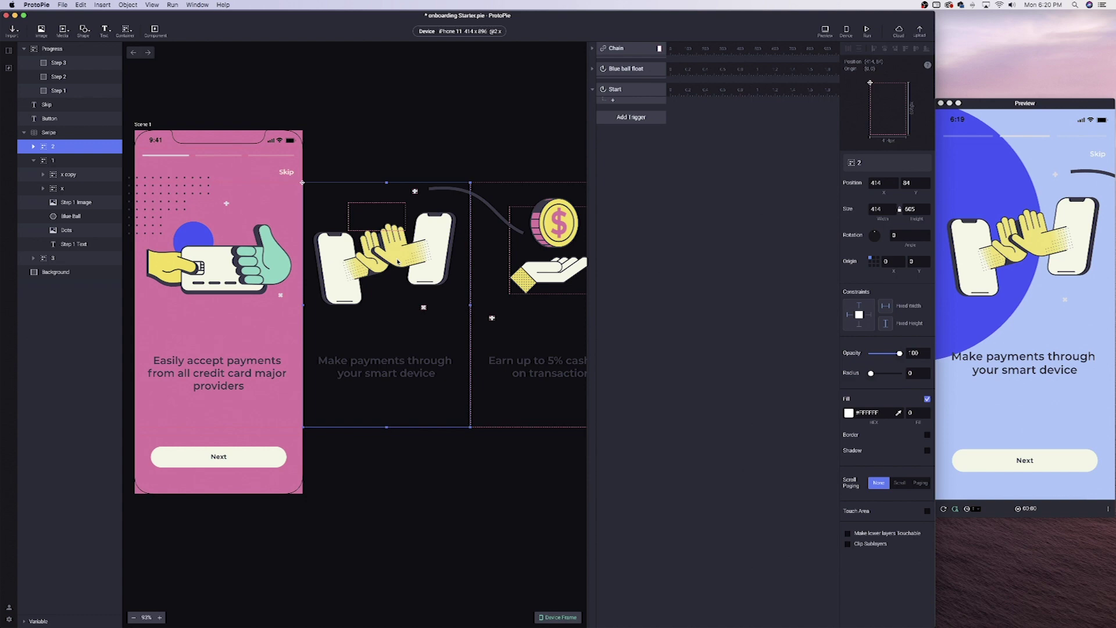
double_click(398, 262)
click(613, 100)
click(621, 105)
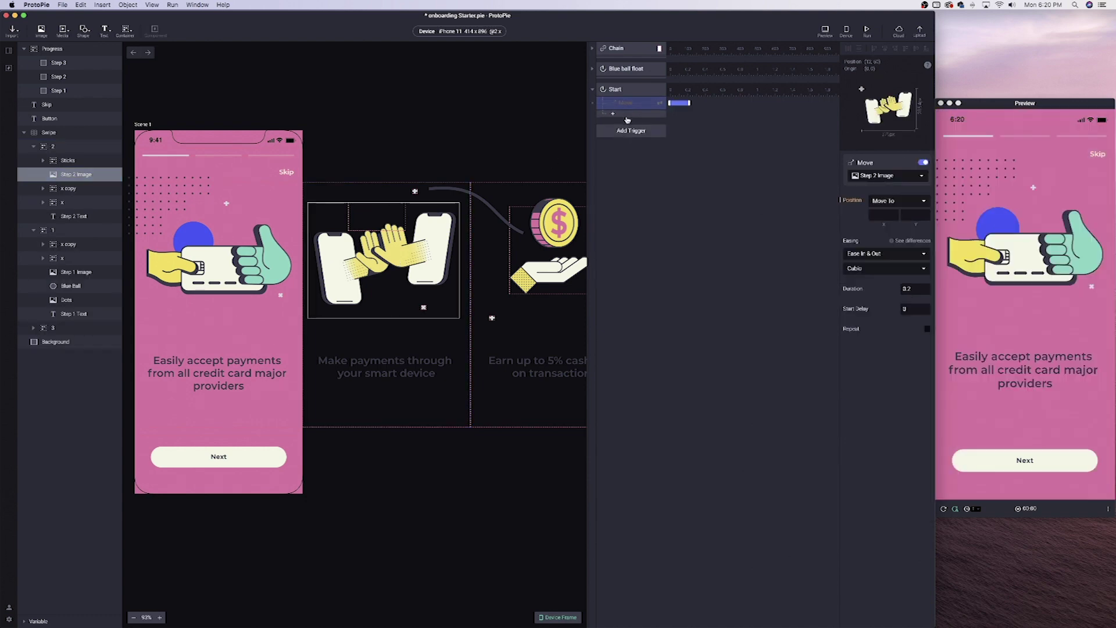
click(878, 201)
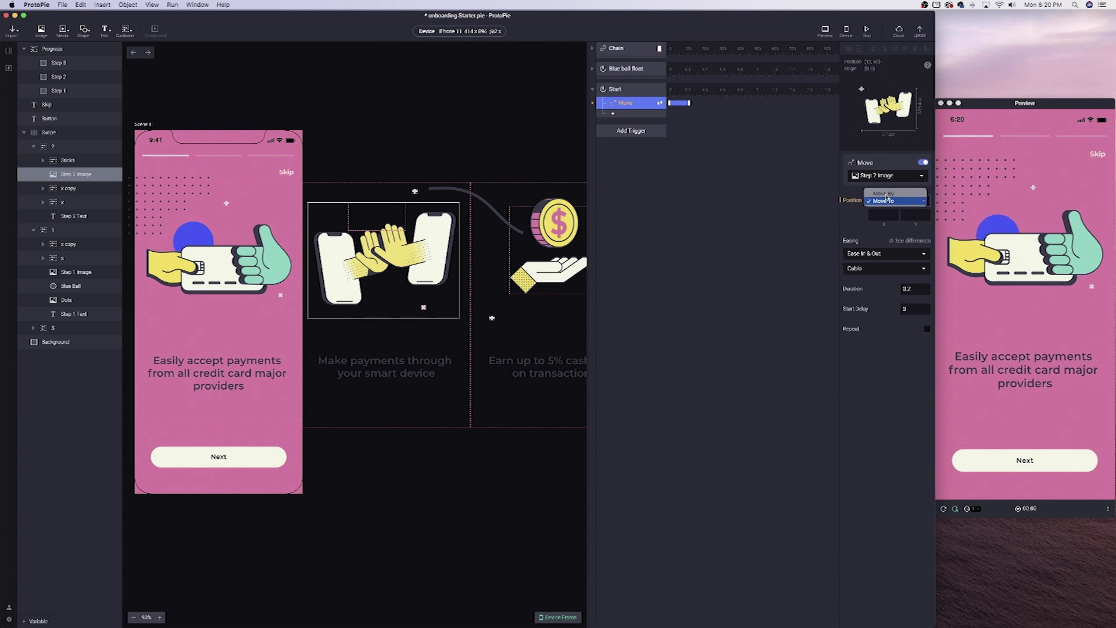
click(884, 194)
click(908, 215)
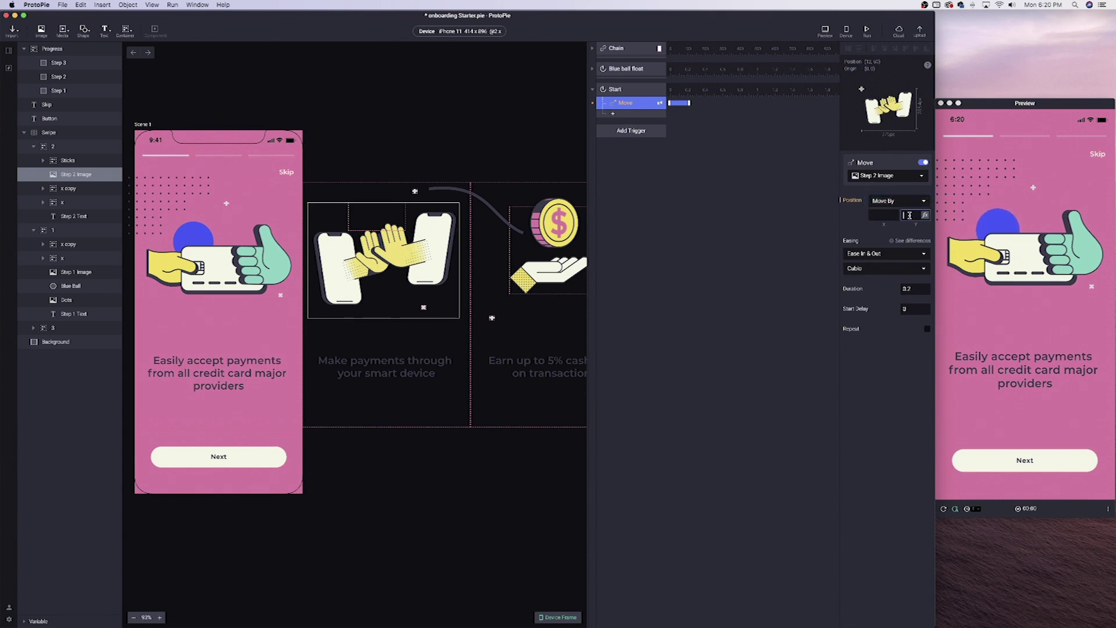
text(16)
key(Return)
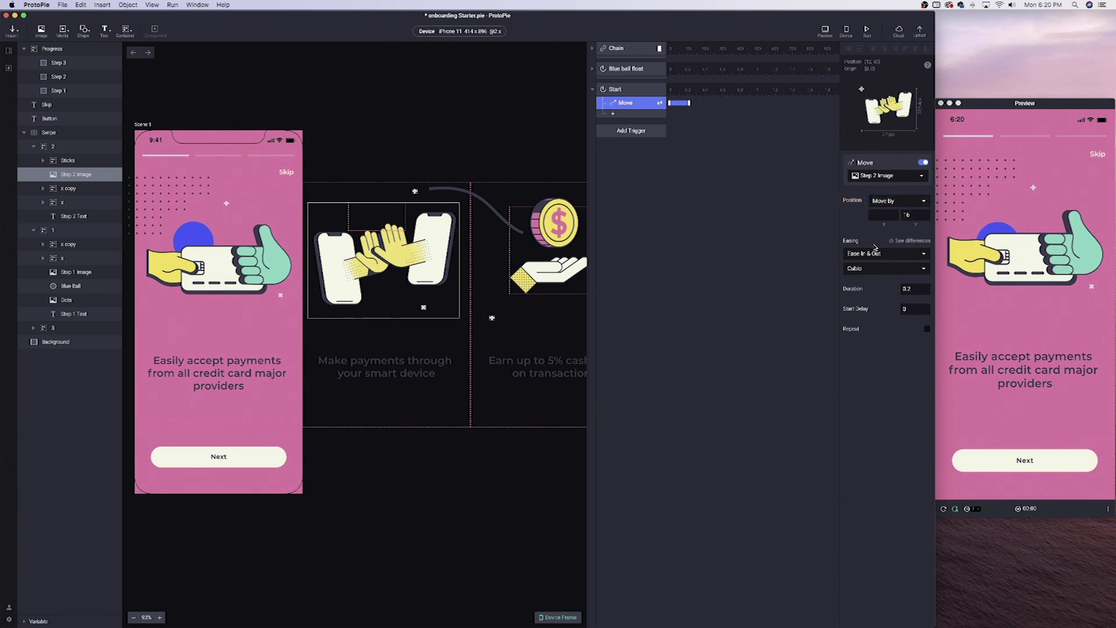
Step: Give the move a 2-second duration with infinite repeat
drag(917, 290, 869, 290)
text(2)
click(876, 336)
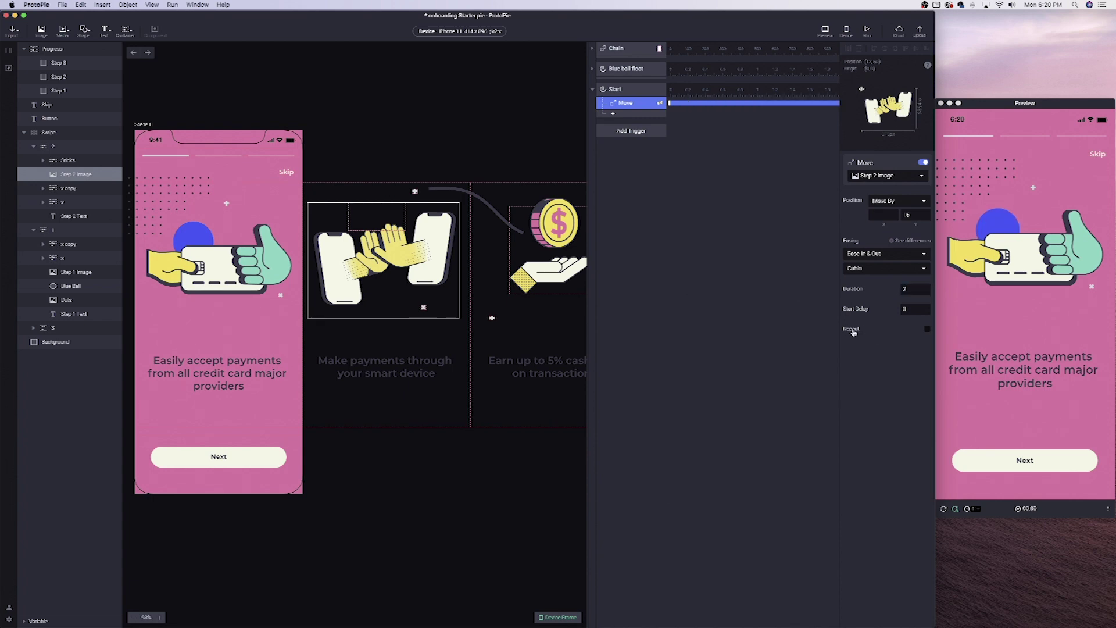
click(925, 330)
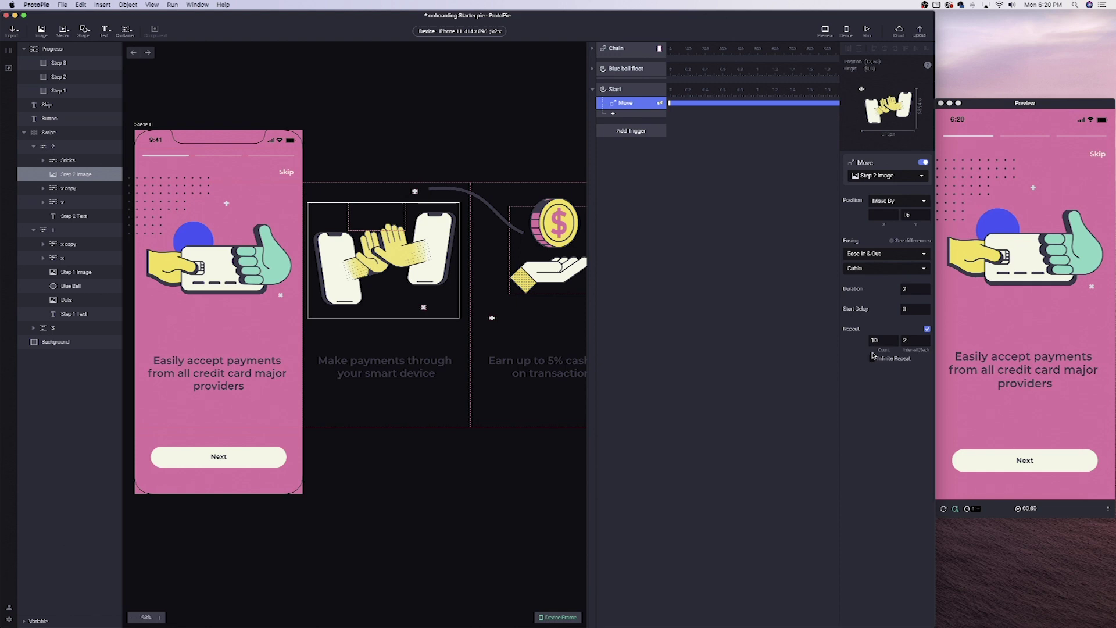
click(872, 358)
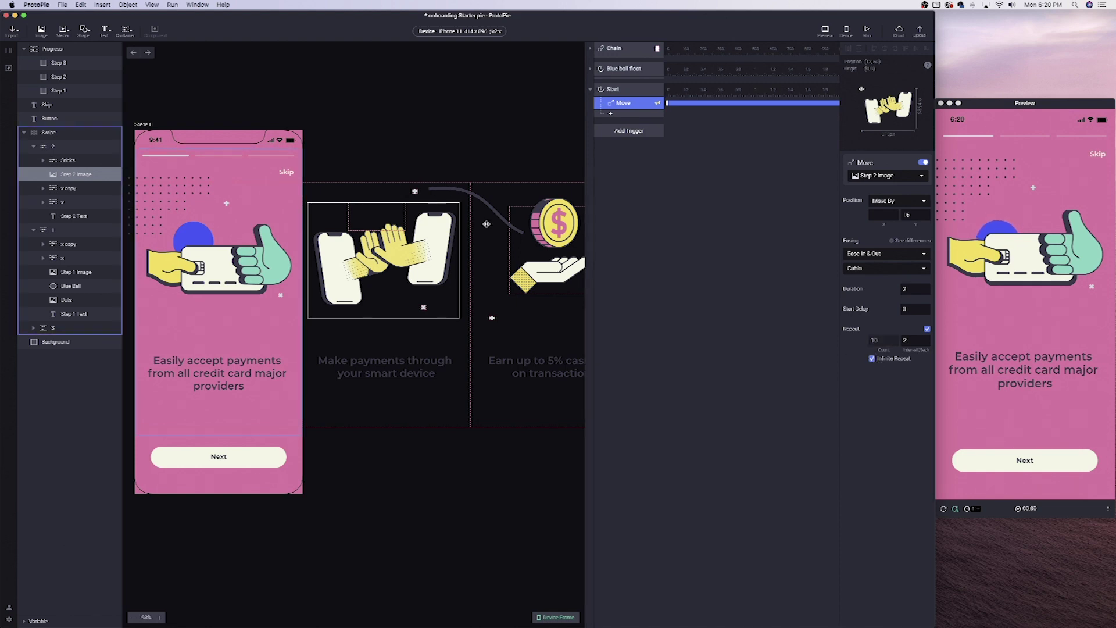
drag(585, 227, 390, 218)
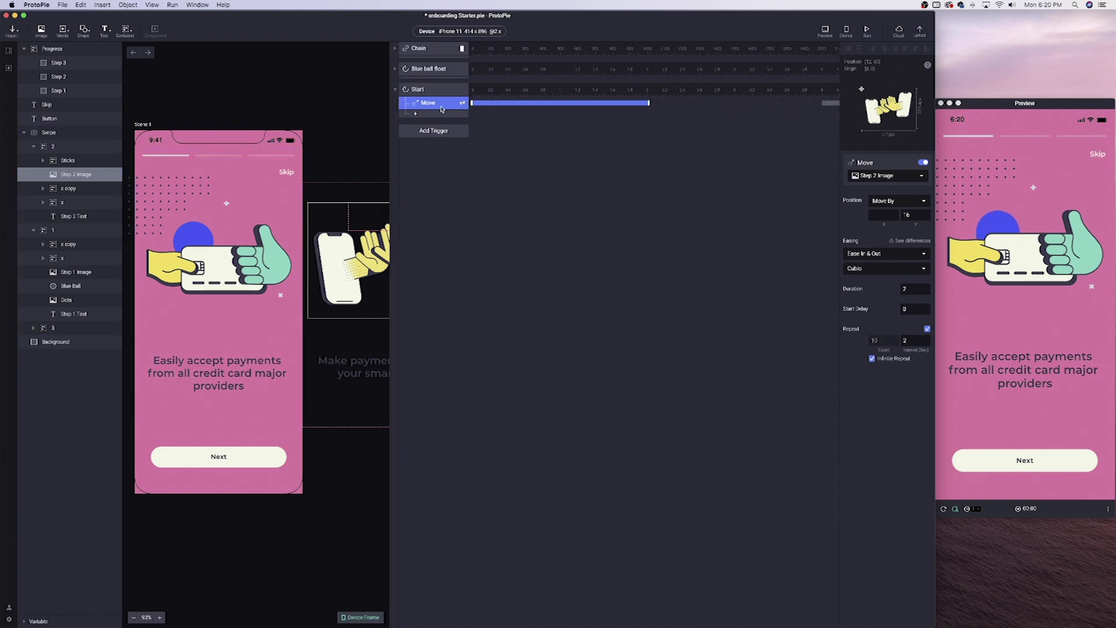
Step: Duplicate the move with Y -16 and a 2-second start delay, then test in the preview
key(super+d)
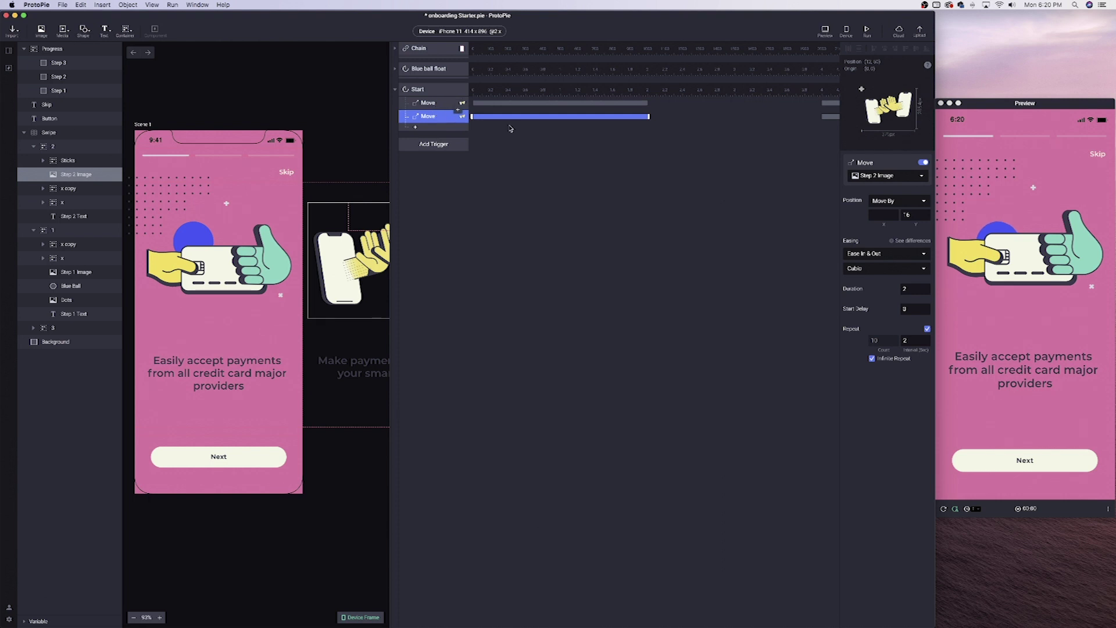
click(907, 215)
text(-)
key(Return)
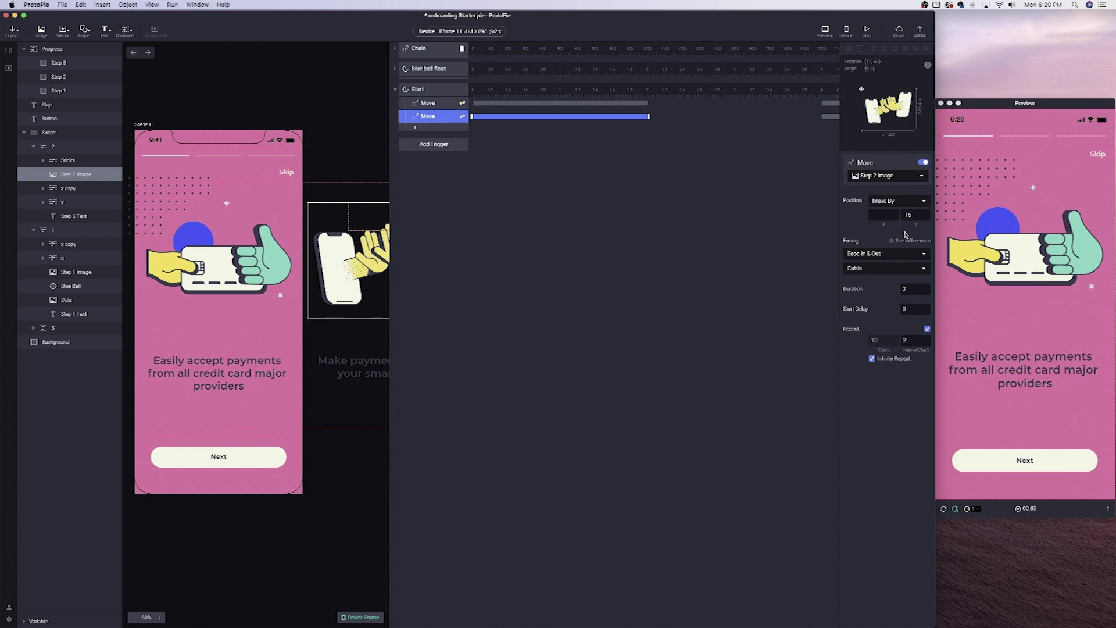
click(908, 310)
text(2)
key(Return)
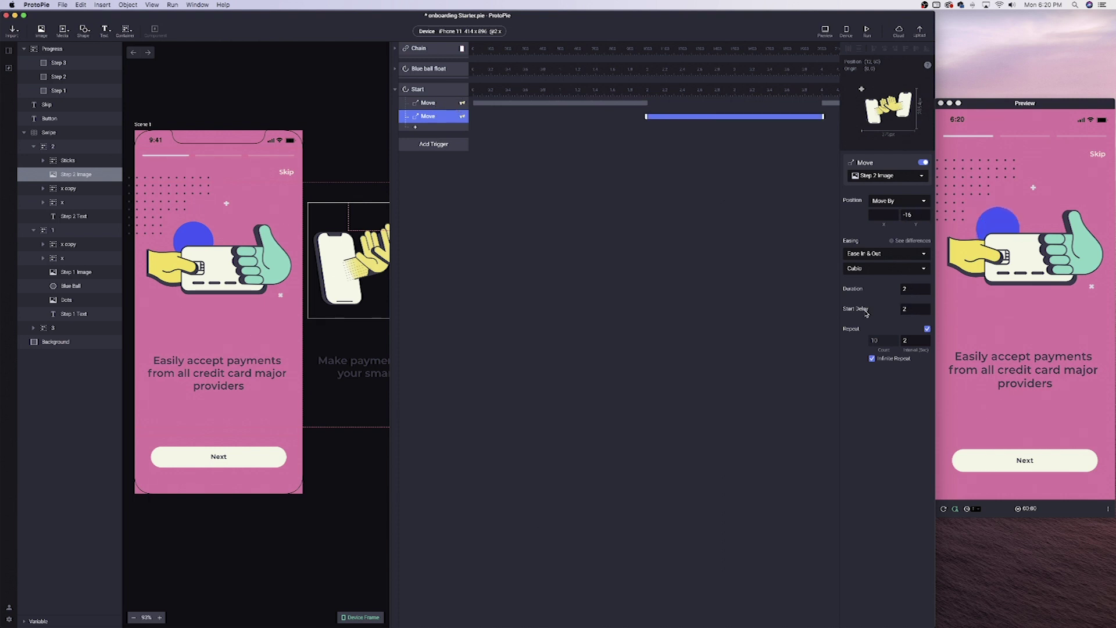
scroll(605, 106, right, 5)
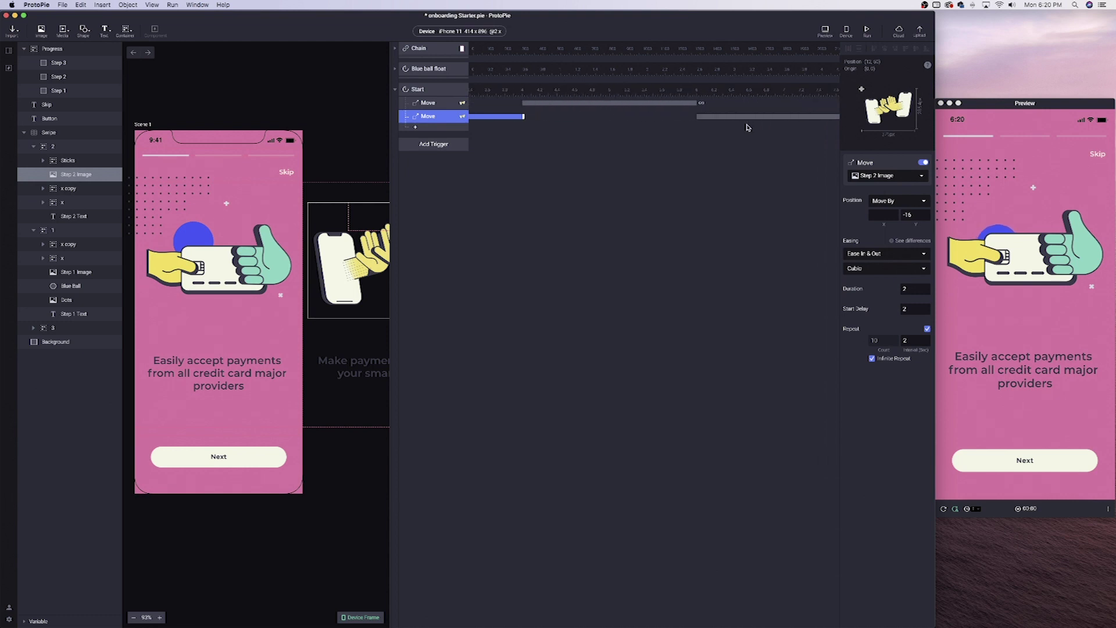
scroll(751, 114, left, 5)
click(1029, 209)
drag(1050, 225, 969, 223)
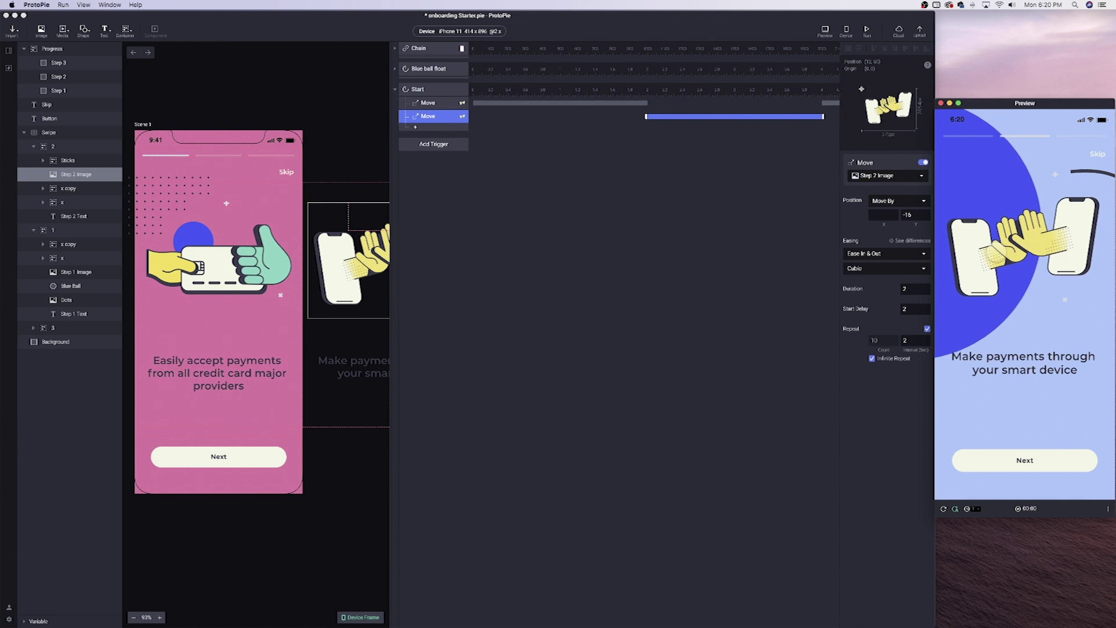
Step: Inspect the Step 1 Text and swipe through the slides, then select the Sticks group
click(212, 384)
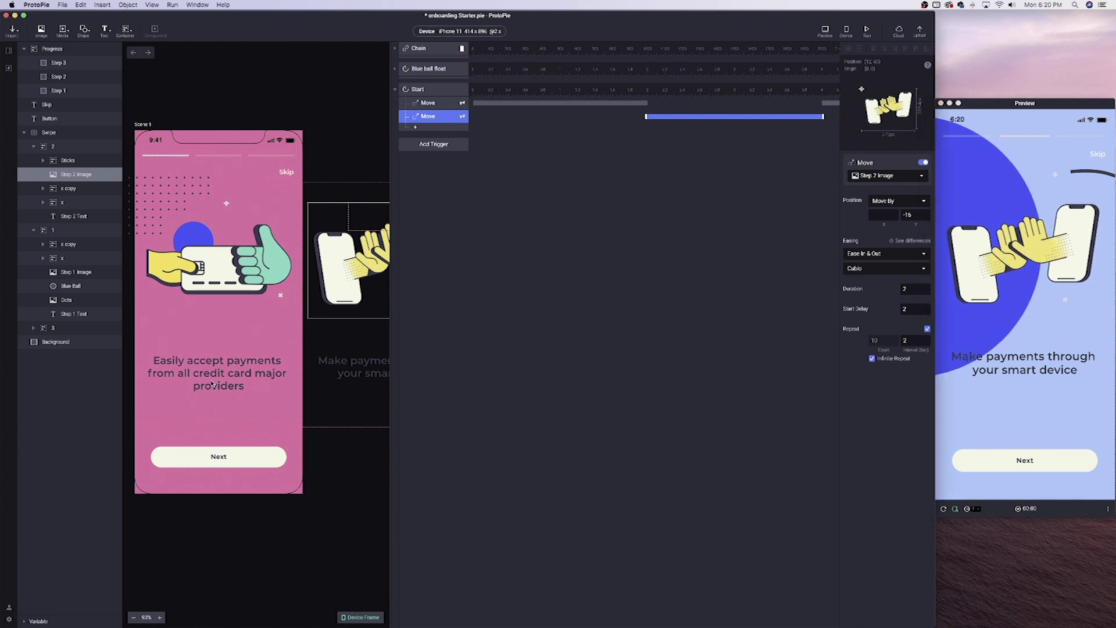
click(226, 381)
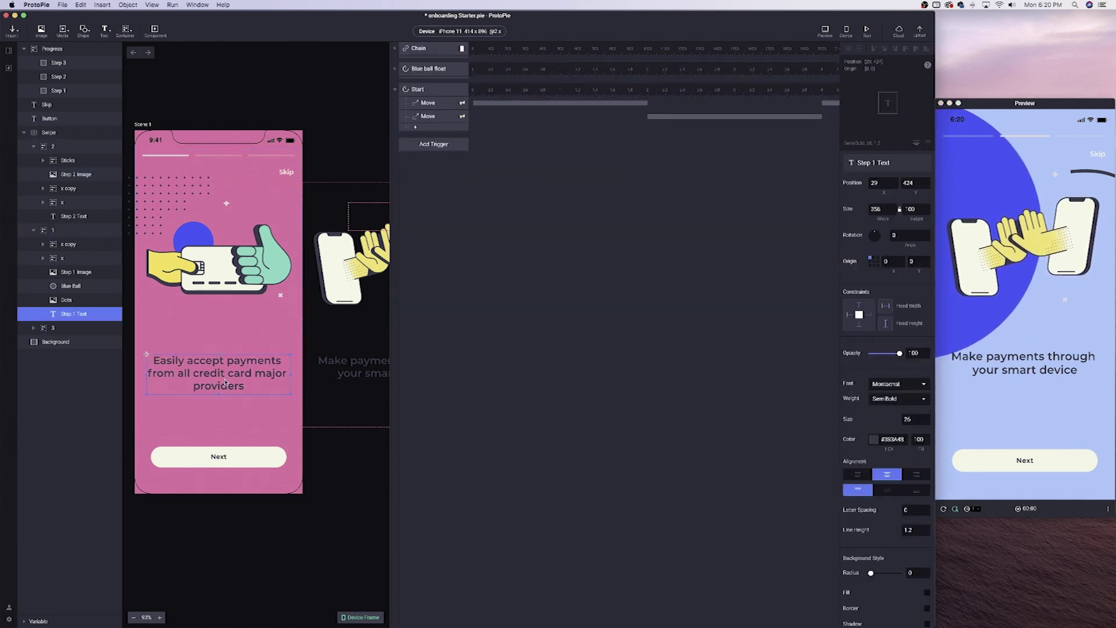
double_click(229, 381)
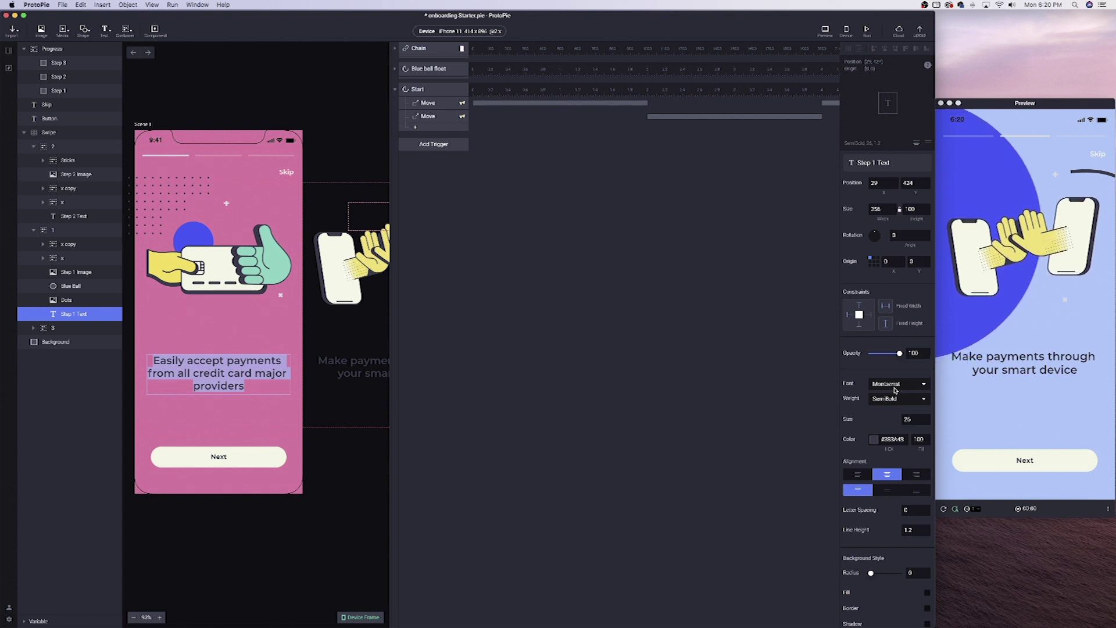
mouse_move(1046, 279)
mouse_down()
mouse_move(974, 273)
mouse_move(1031, 270)
mouse_up()
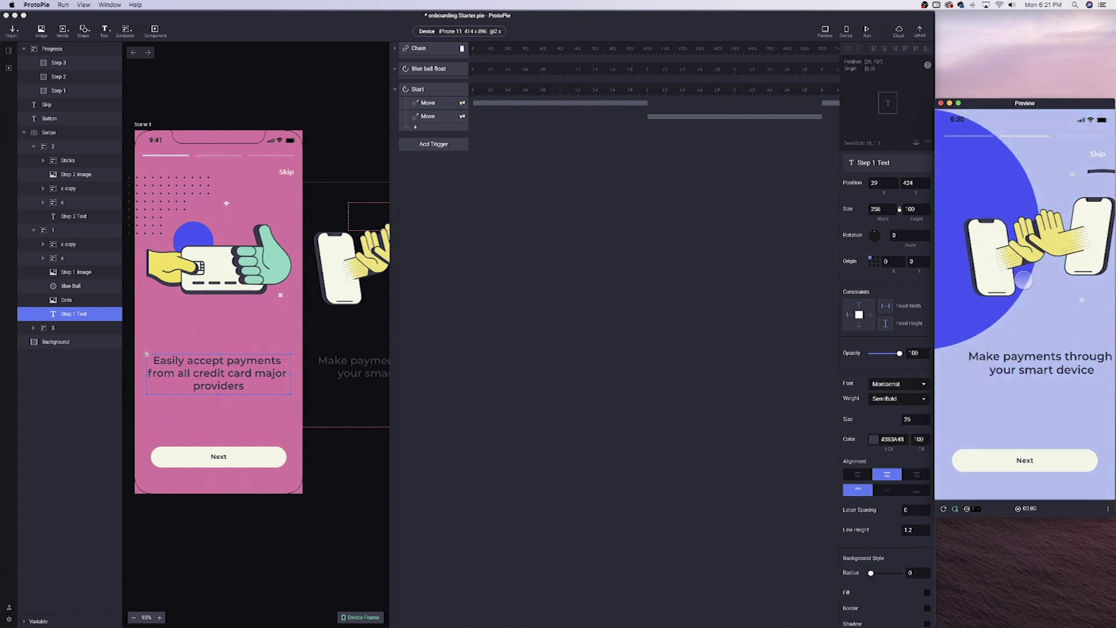
click(421, 305)
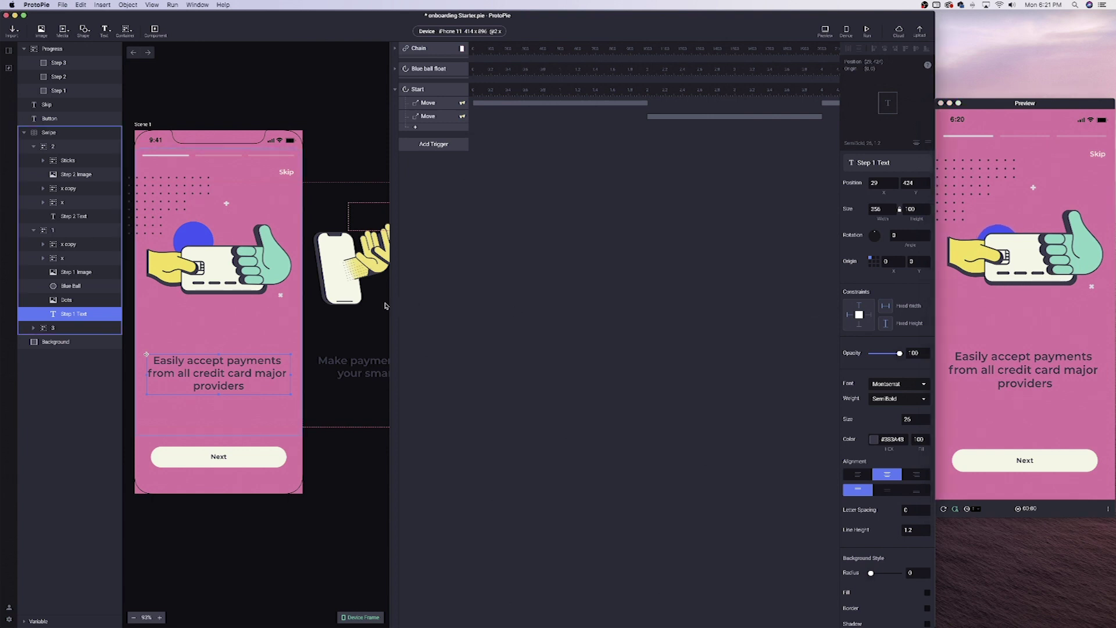
drag(389, 302, 579, 302)
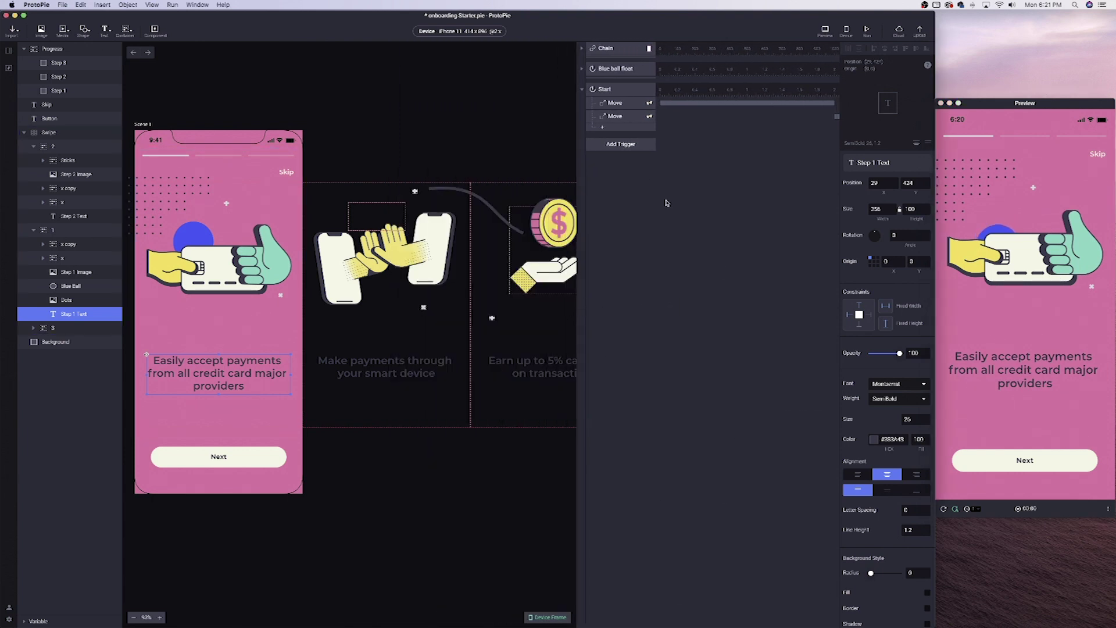
drag(1088, 246, 1062, 247)
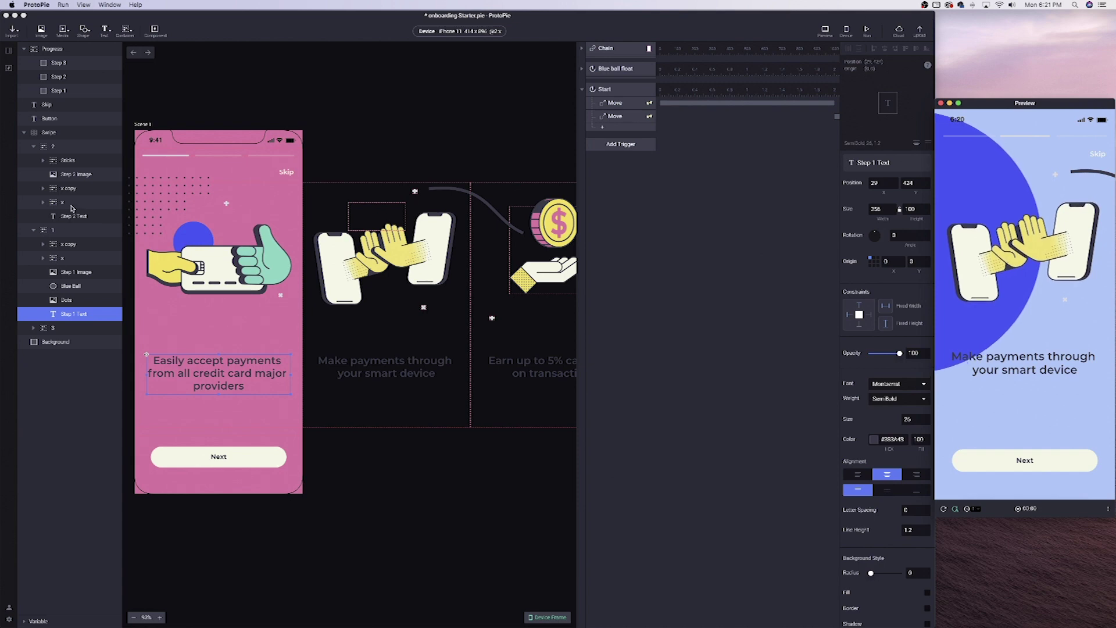
click(378, 220)
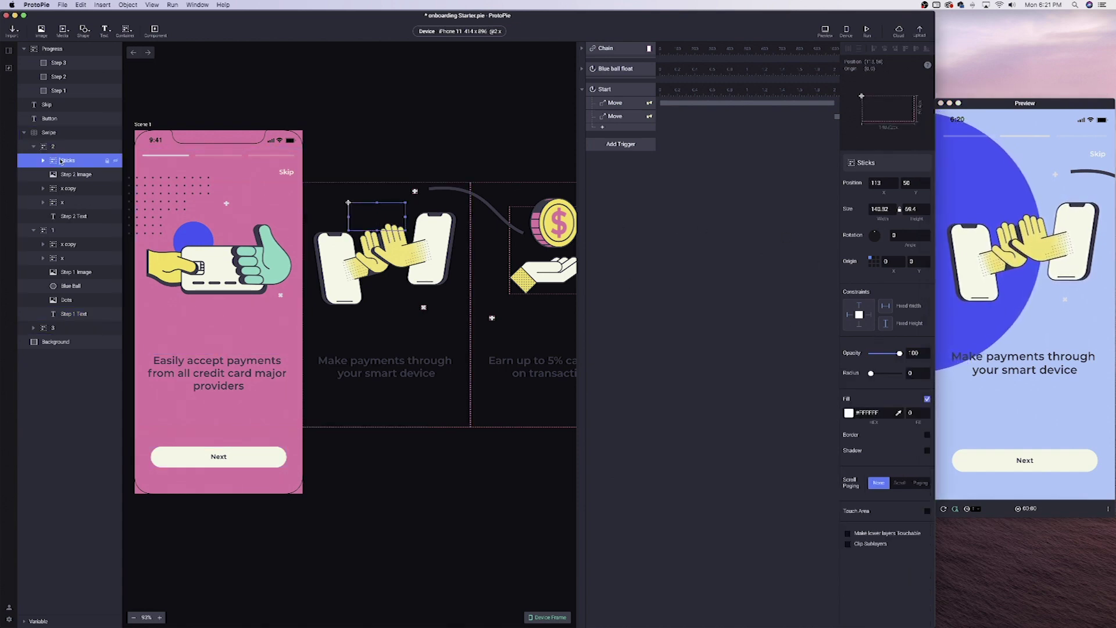
Step: Try moving the Sticks group and setting stick layers 1–3 fully opaque, then undo both changes
drag(355, 224, 241, 215)
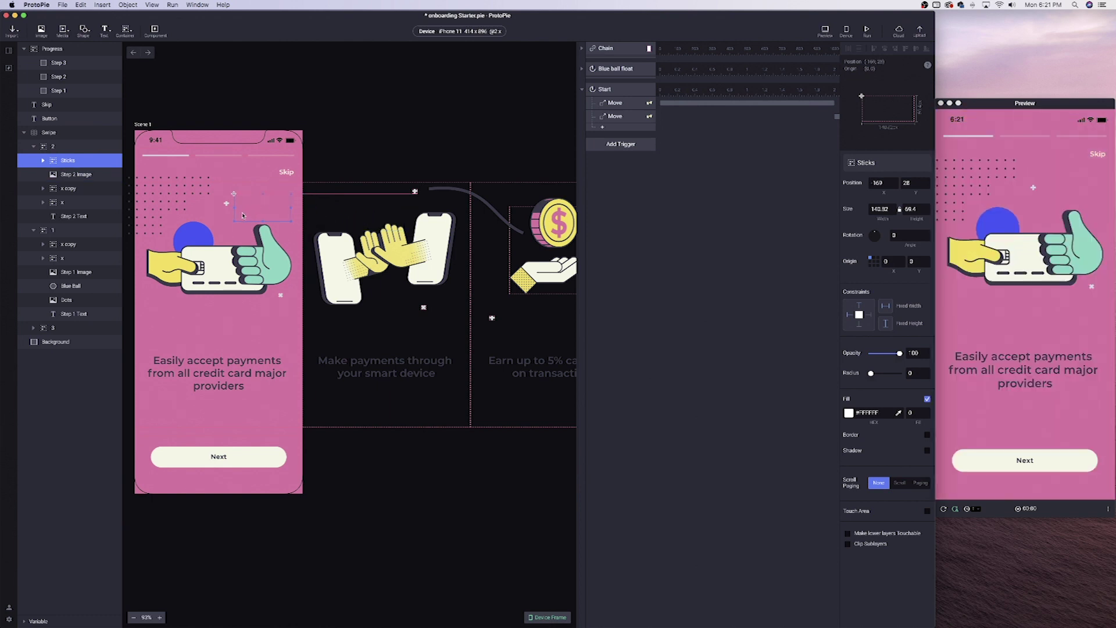
click(43, 161)
click(73, 177)
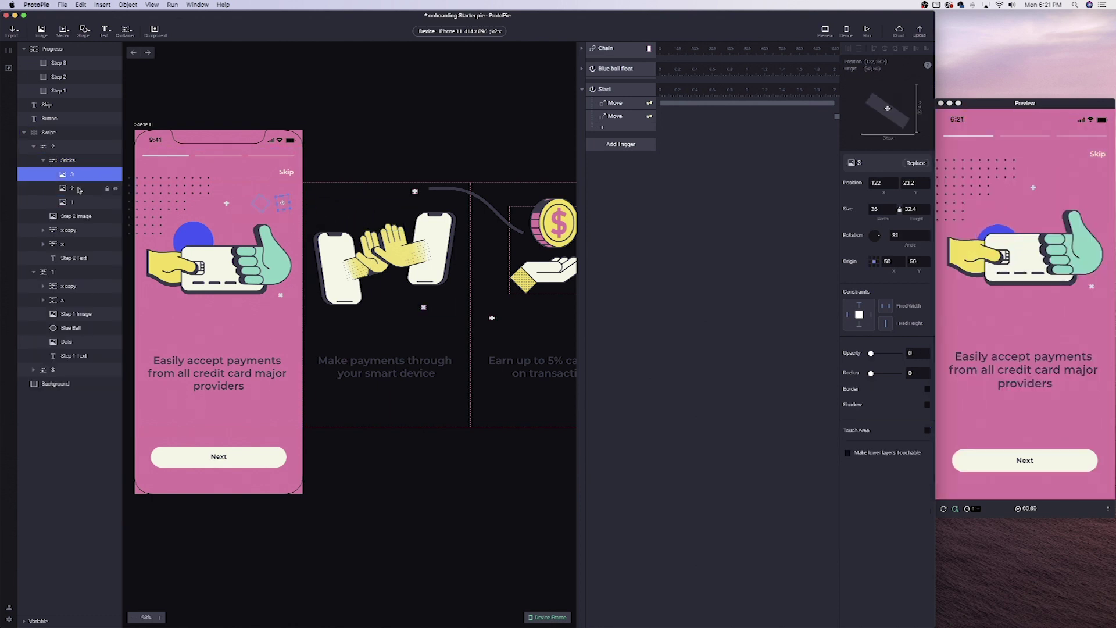
shift+click(80, 202)
drag(882, 356, 901, 354)
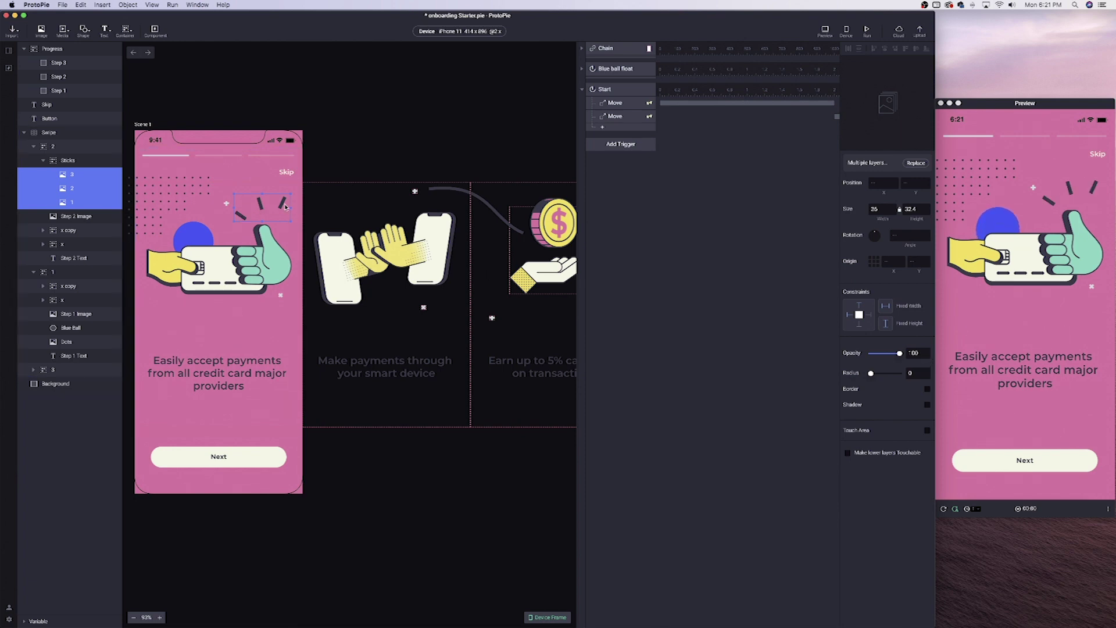
click(337, 171)
key(super+z)
key(super+z)
key(super+z)
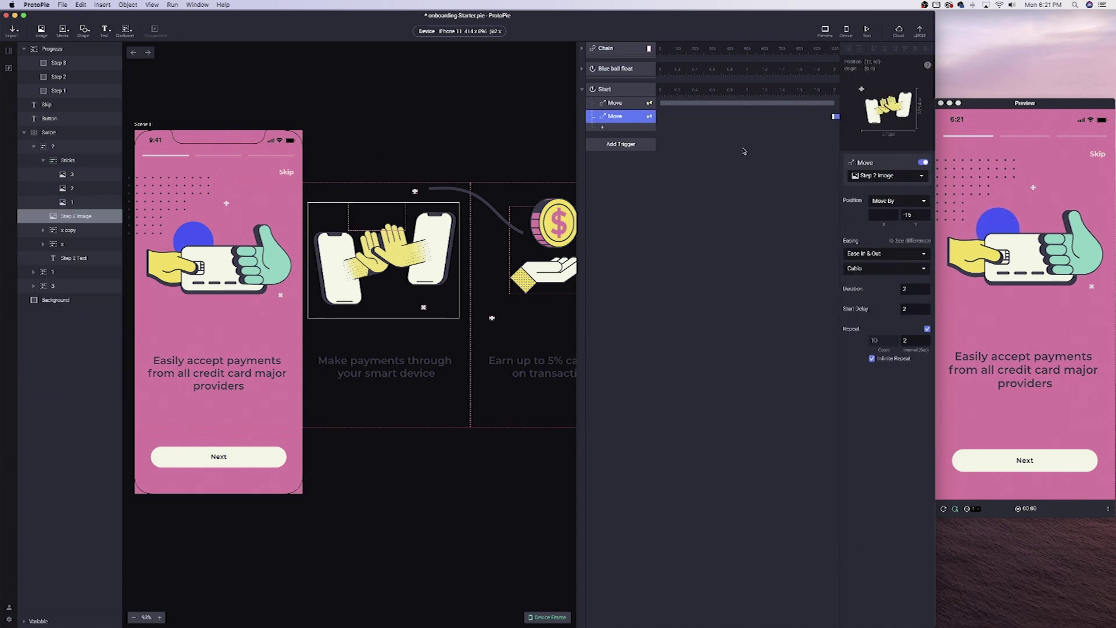
Step: Collapse the Start trigger, swipe the preview to the next page, and open the trigger types list
click(581, 89)
drag(1035, 232, 1006, 231)
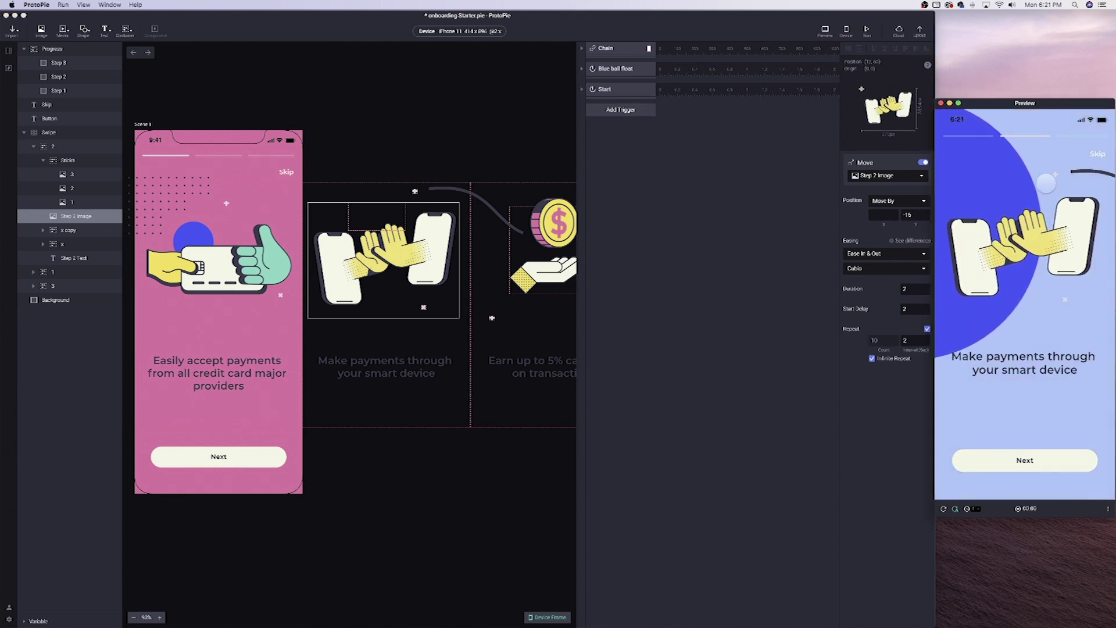
click(608, 118)
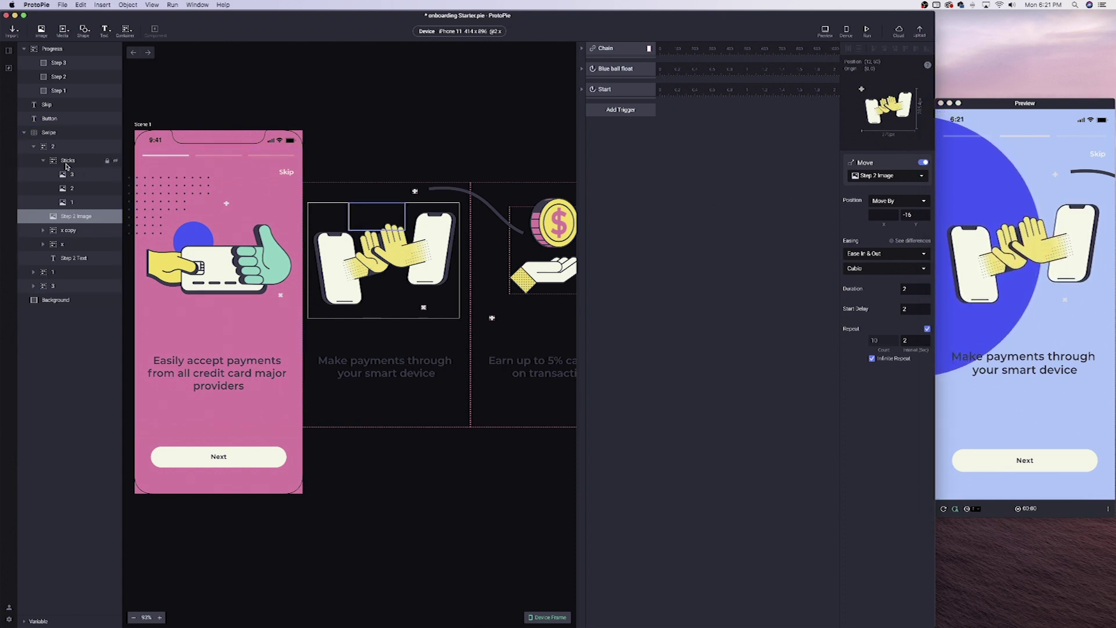
click(616, 110)
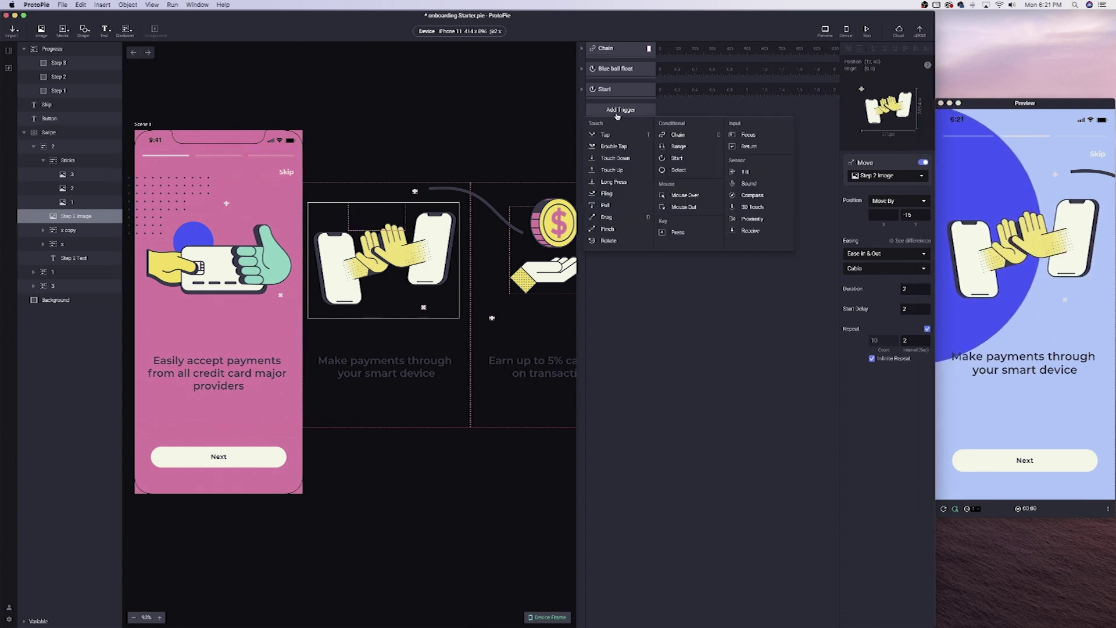
Step: Add a new Start trigger and rename the original Start trigger to 'Step 2 image float'
click(677, 159)
click(583, 89)
click(582, 91)
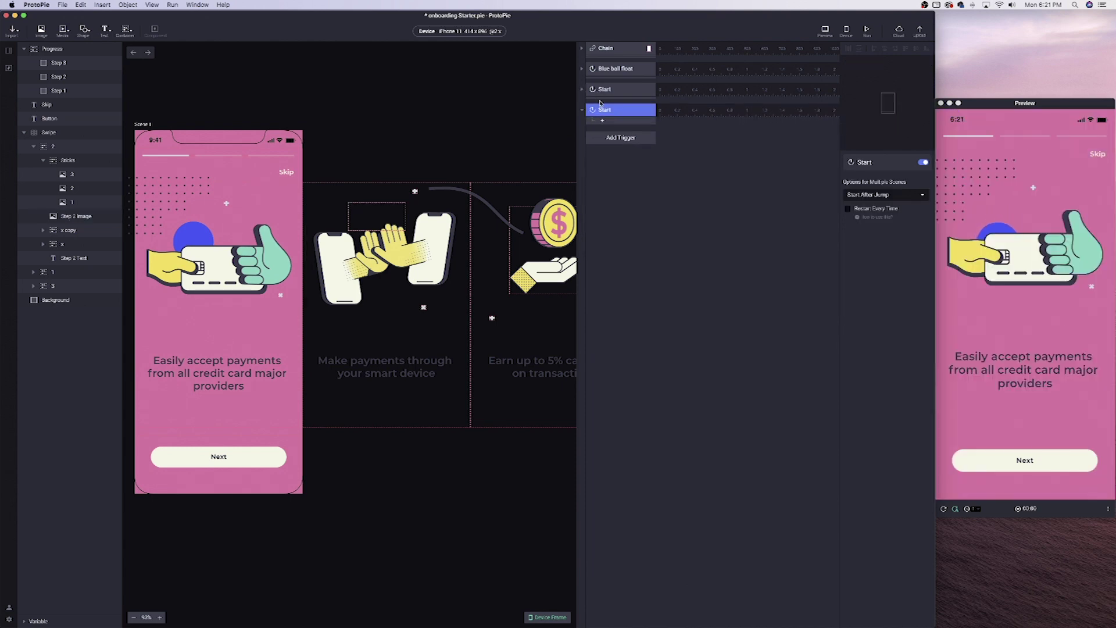
double_click(605, 90)
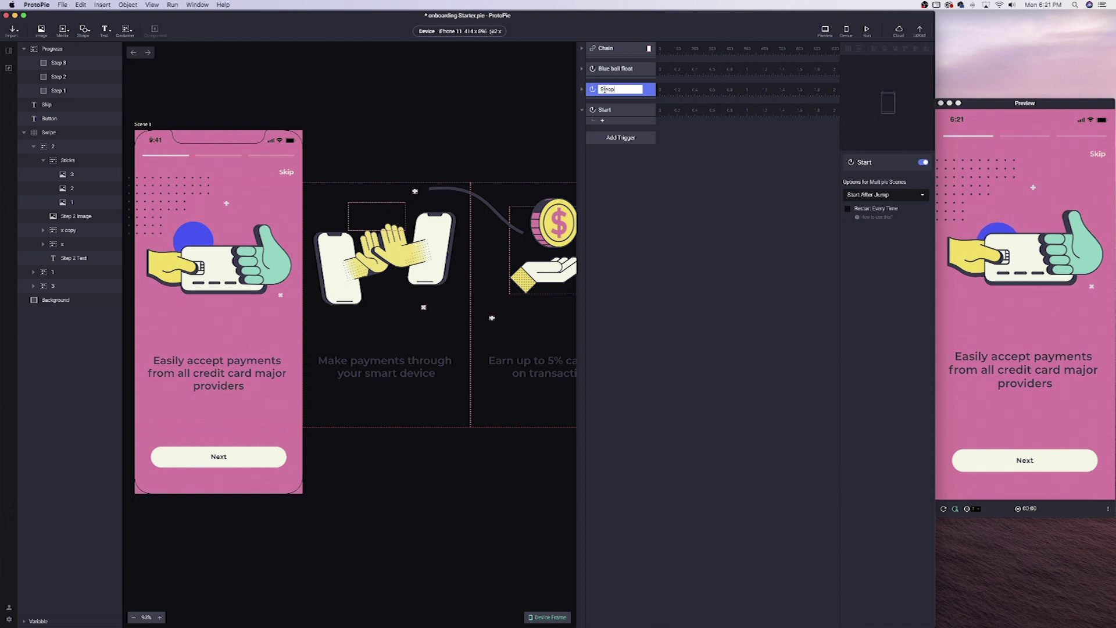
text(Steop)
key(BackSpace)
key(BackSpace)
text(pp 2 image float)
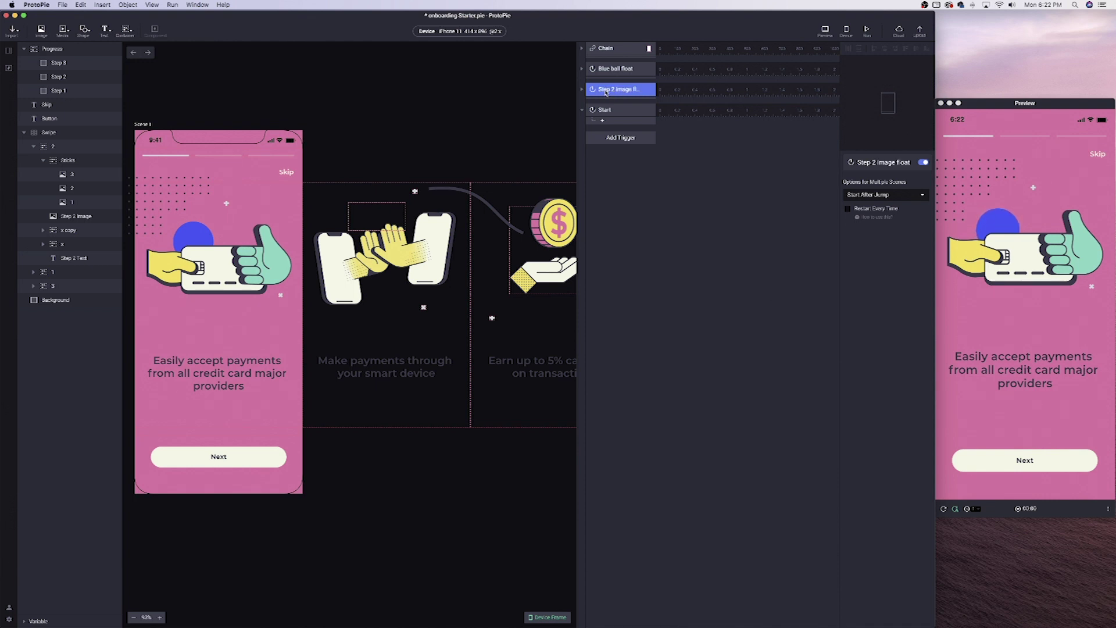
Step: Name the new Start trigger 'Sticks animation'
double_click(605, 109)
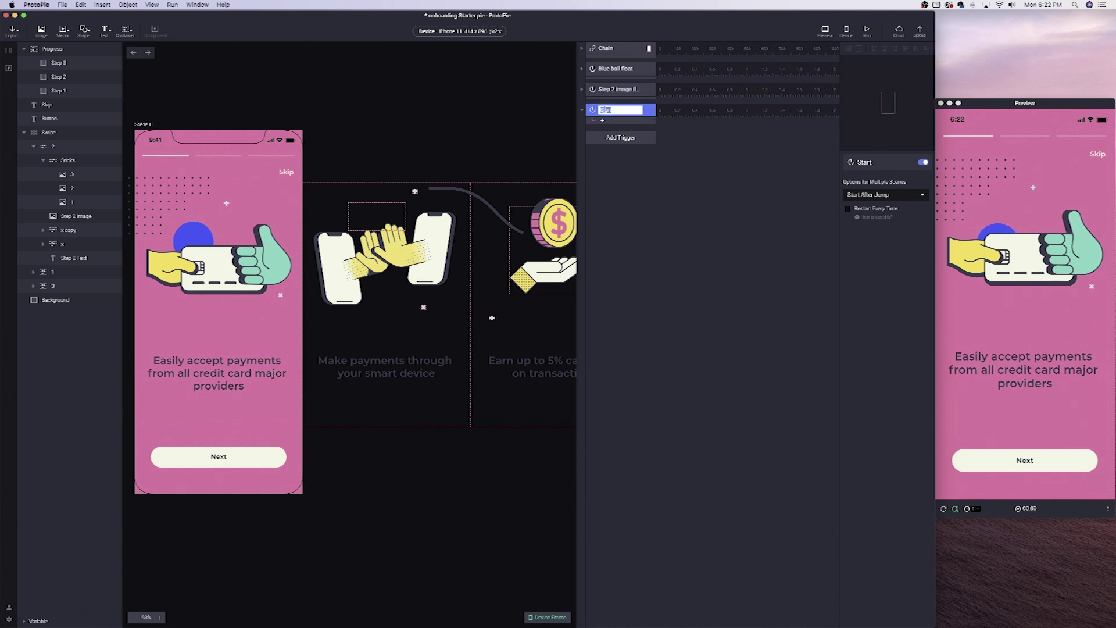
text(S)
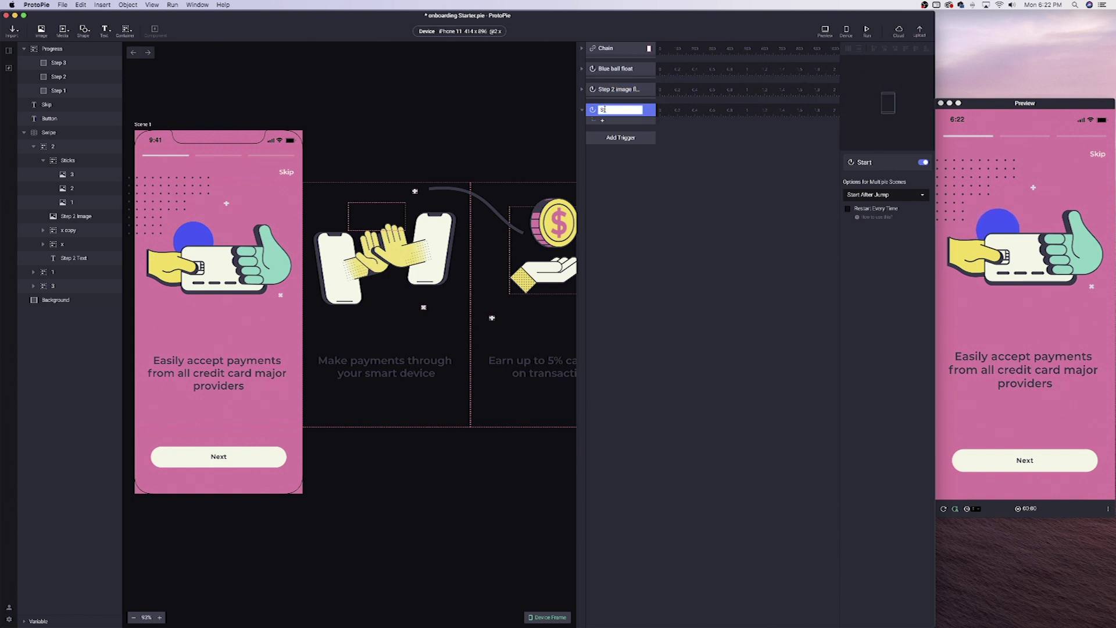
text(ticks animationn)
key(Return)
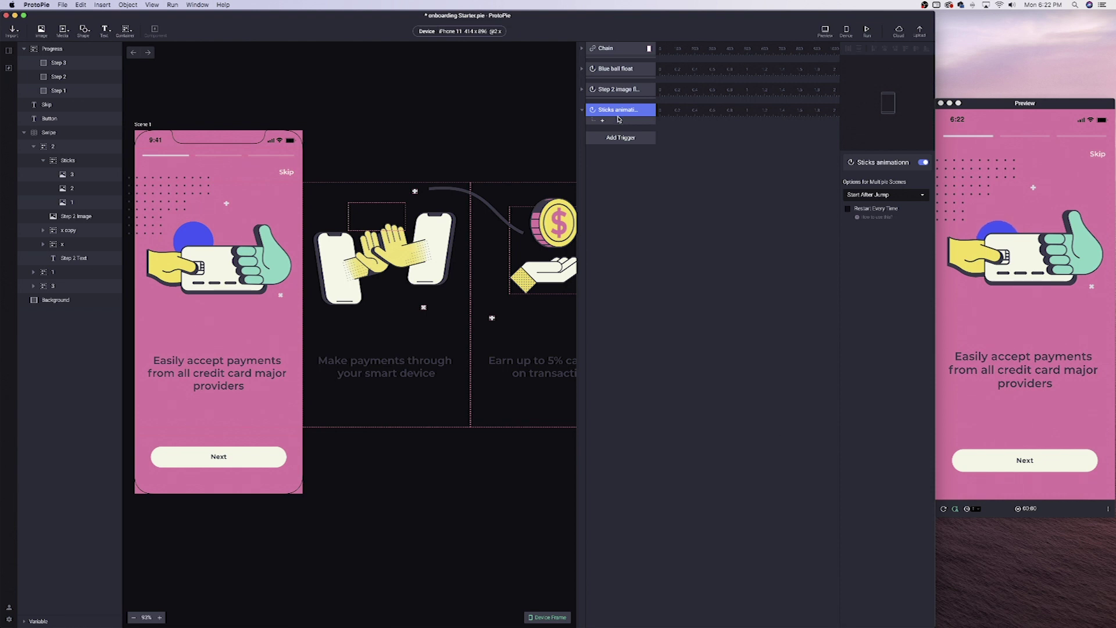
Step: Add an Opacity response for stick 1 going to 100 with a Duration of 0
click(355, 225)
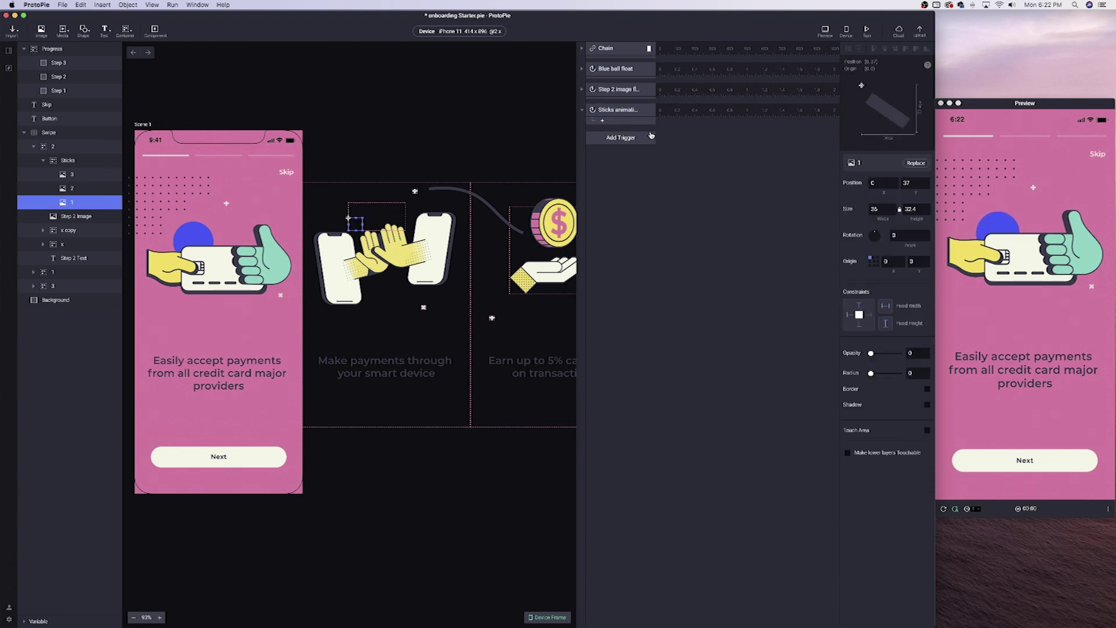
click(618, 122)
click(617, 183)
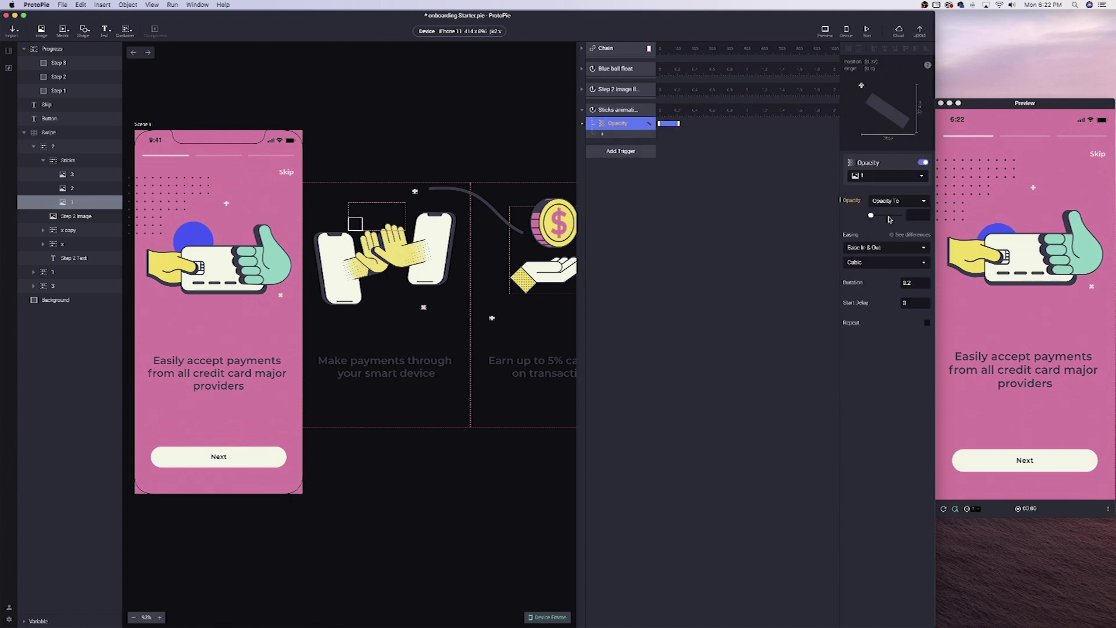
drag(871, 215, 907, 216)
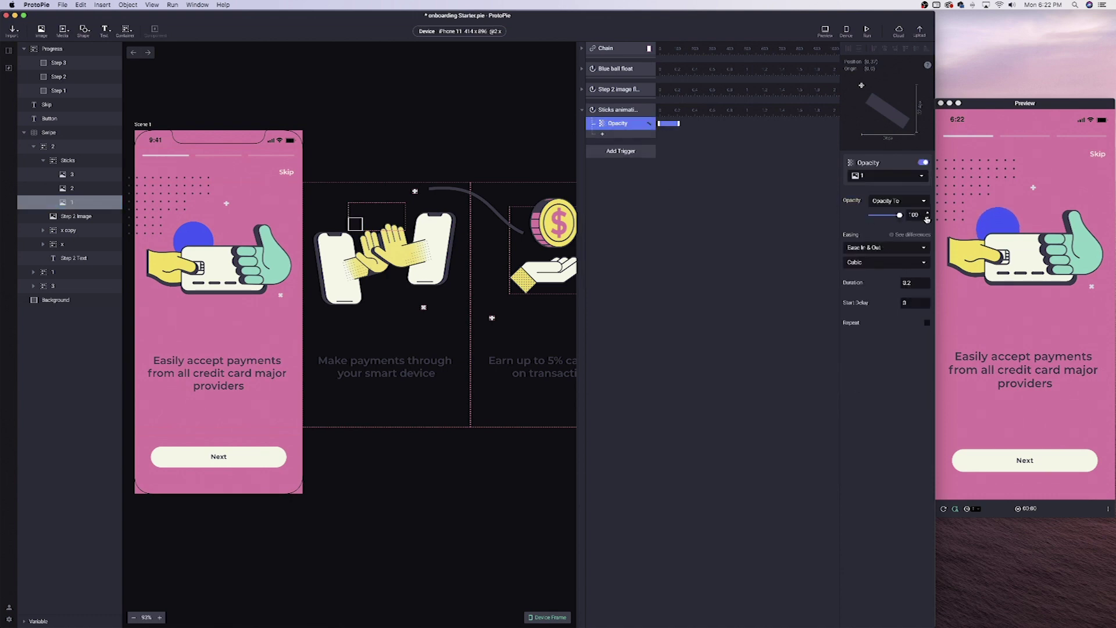
click(911, 283)
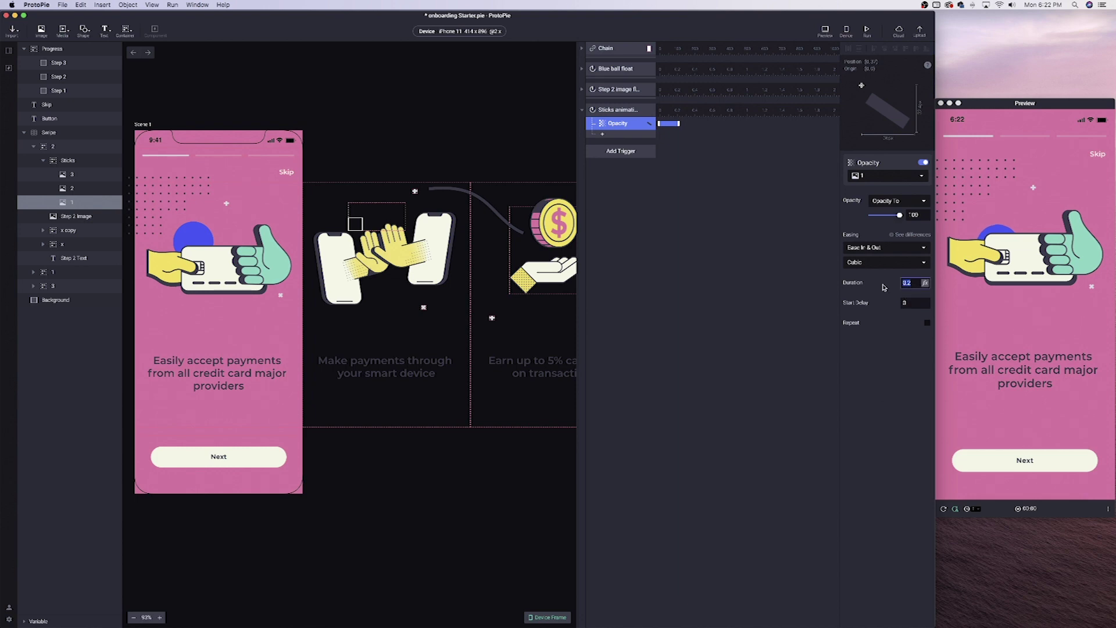
text(0)
key(Return)
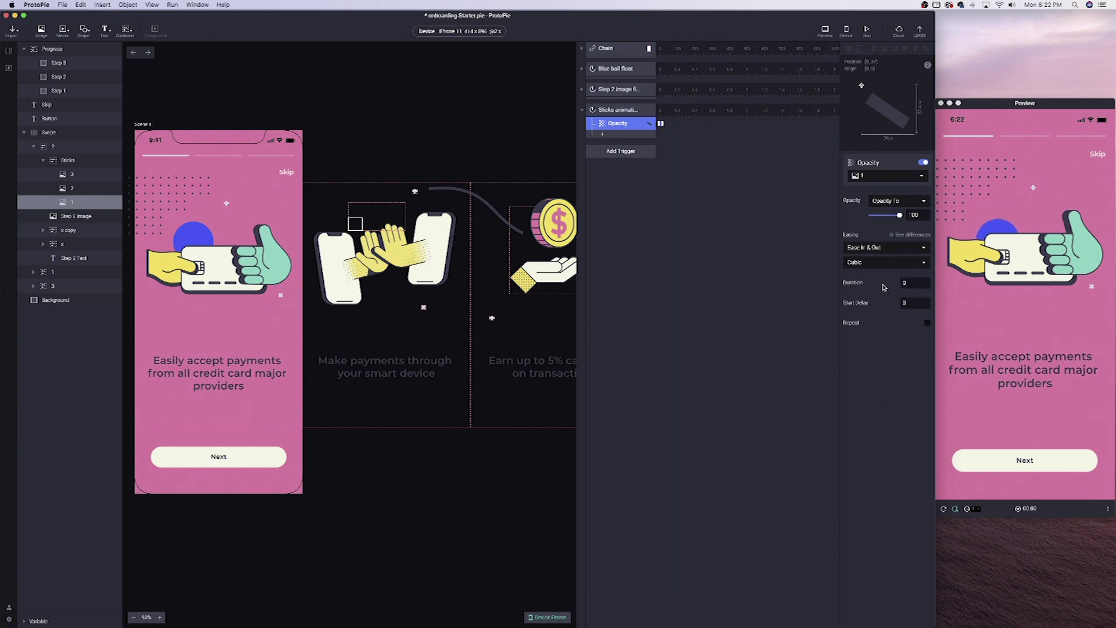
Step: Make stick 1's opacity response repeat infinitely with a 4.6-second interval
click(904, 218)
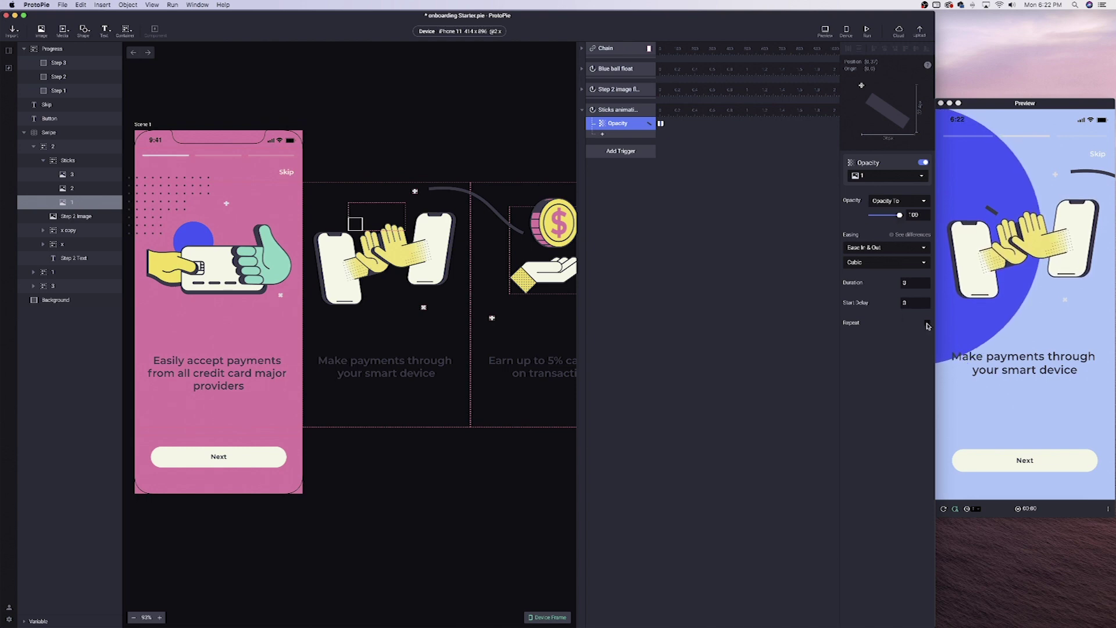
click(927, 324)
text(4.6)
key(Return)
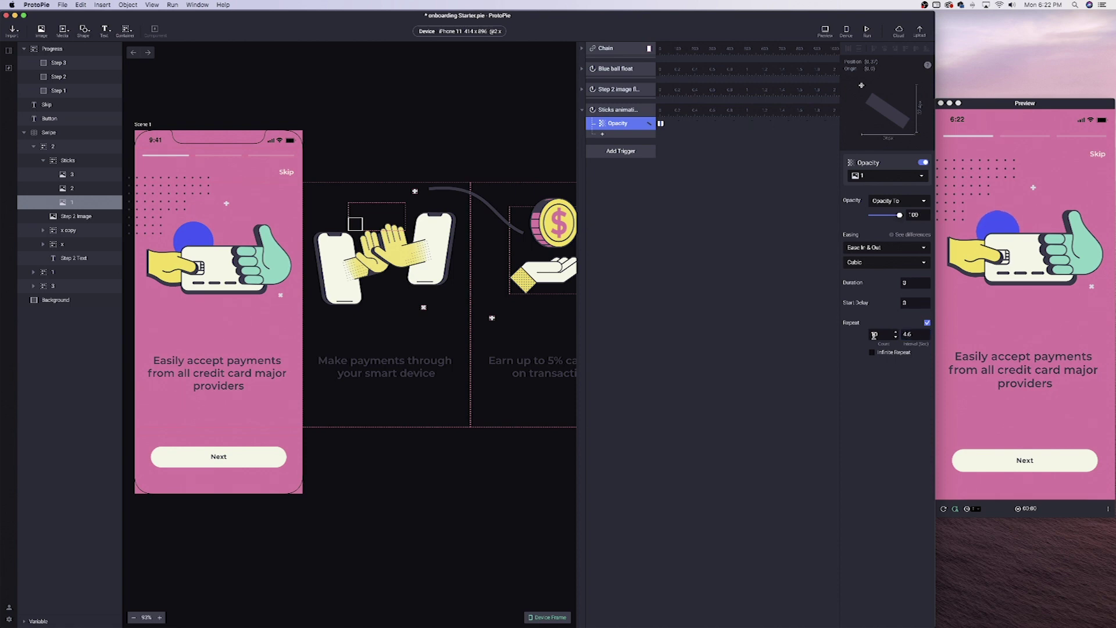
click(872, 353)
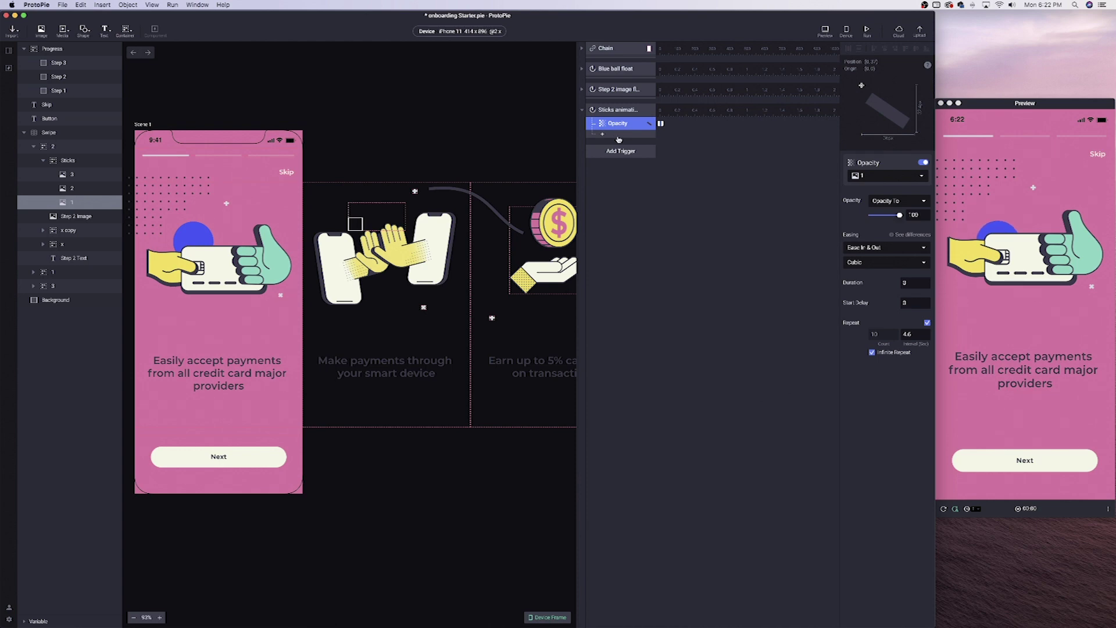
Step: Add an Opacity response for stick 2 going to 100 with a Duration of 0
click(375, 212)
click(616, 136)
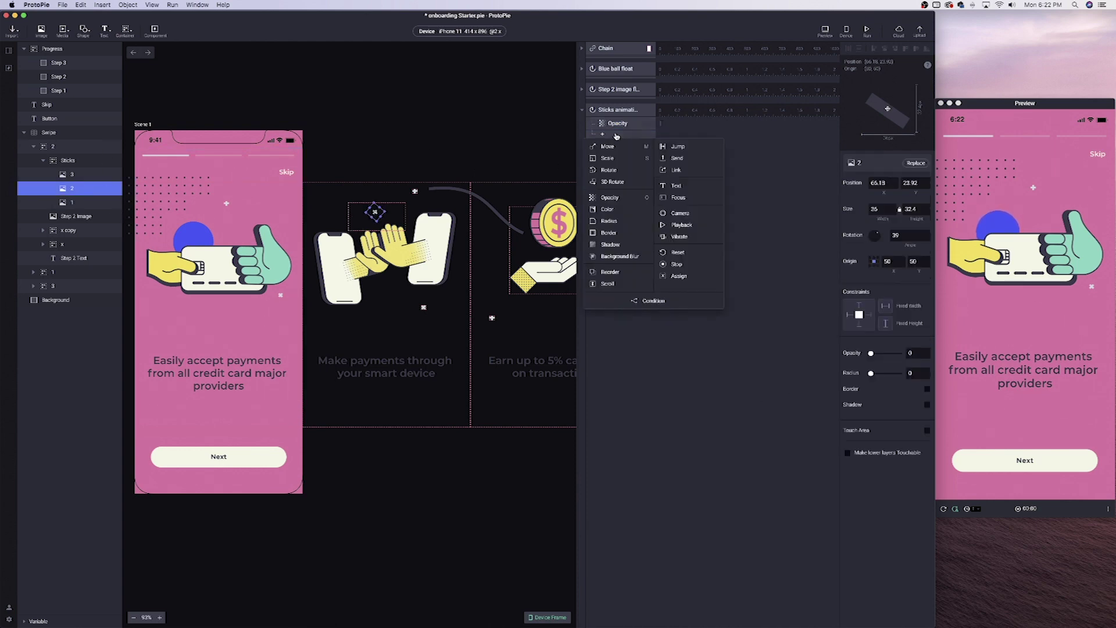
click(610, 198)
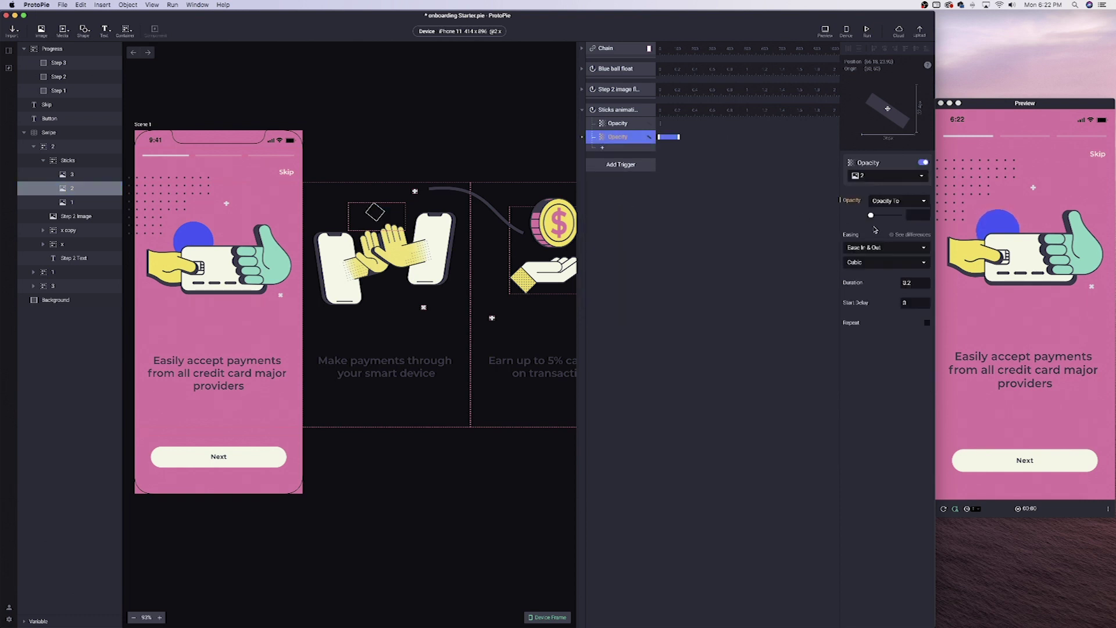
drag(872, 215, 902, 216)
drag(921, 283, 879, 281)
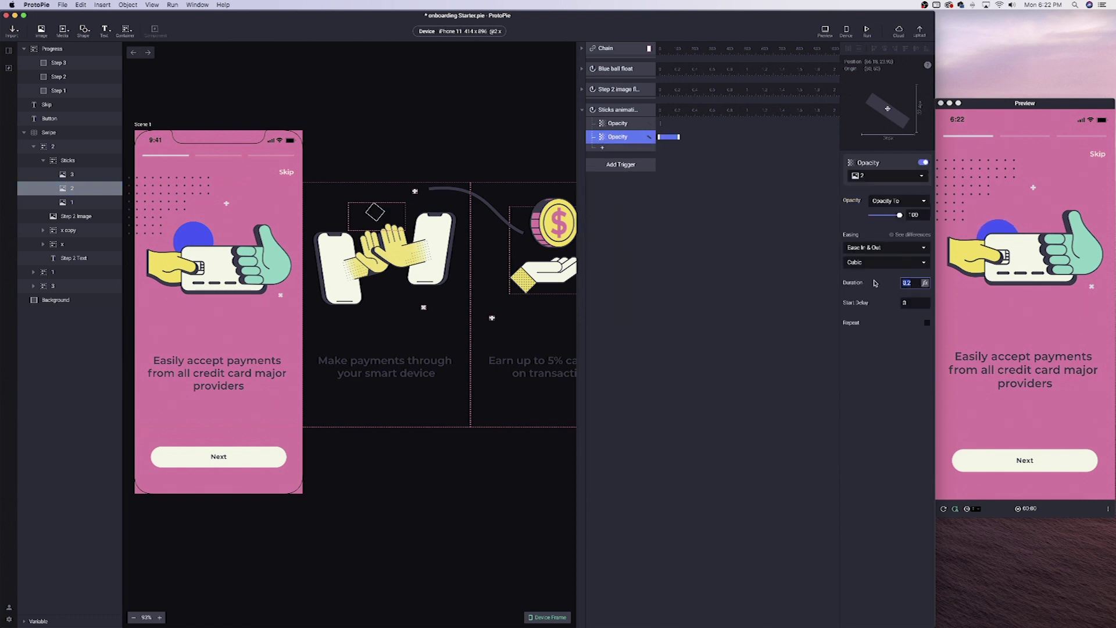
text(0)
key(Return)
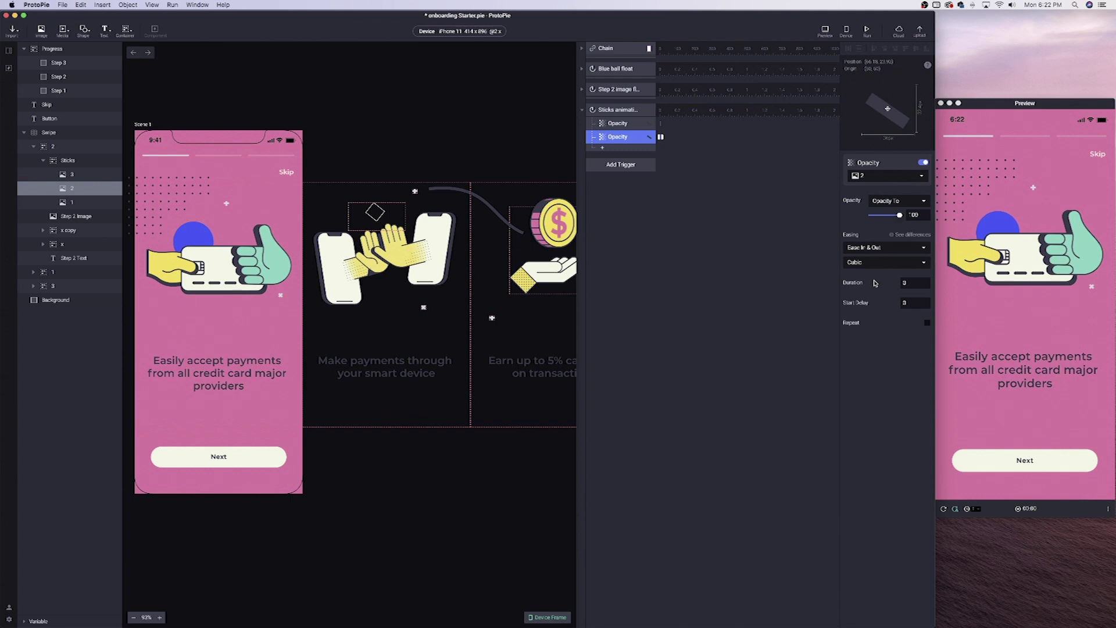
Step: Give stick 2's response a 0.6 s start delay and infinite repeat every 4.6 seconds
click(912, 304)
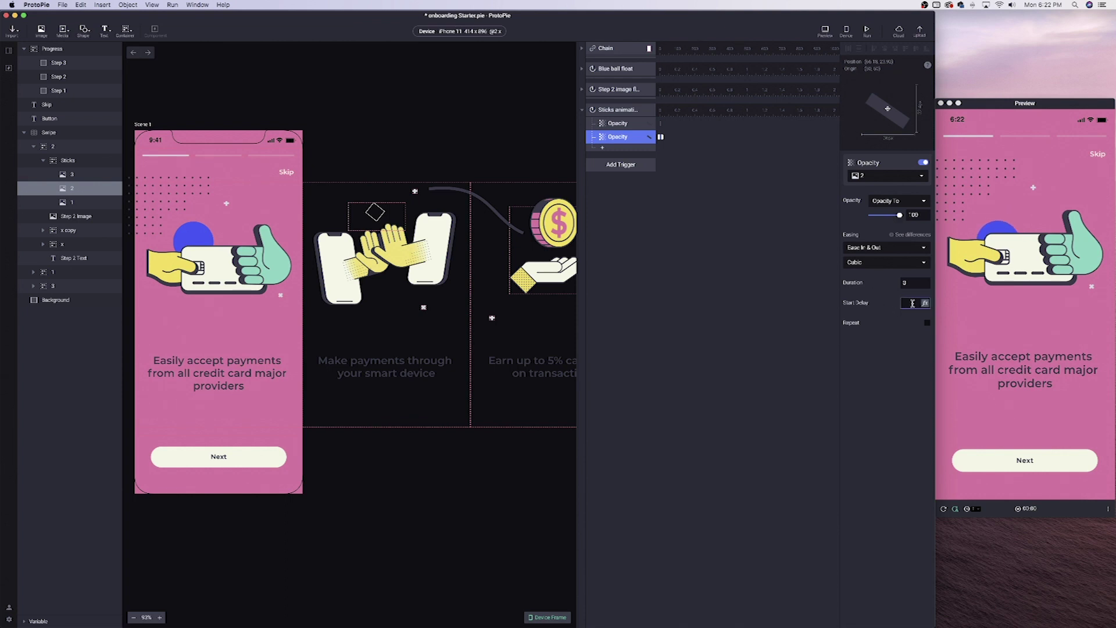
text(0.6)
key(Return)
click(927, 323)
click(914, 335)
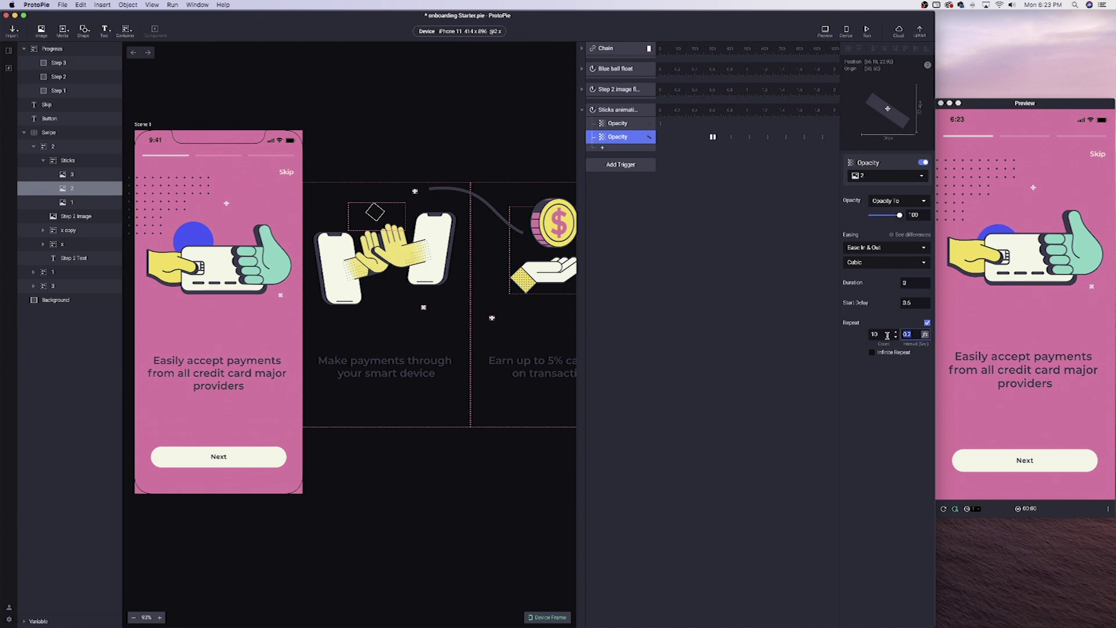
text(4.6)
key(Return)
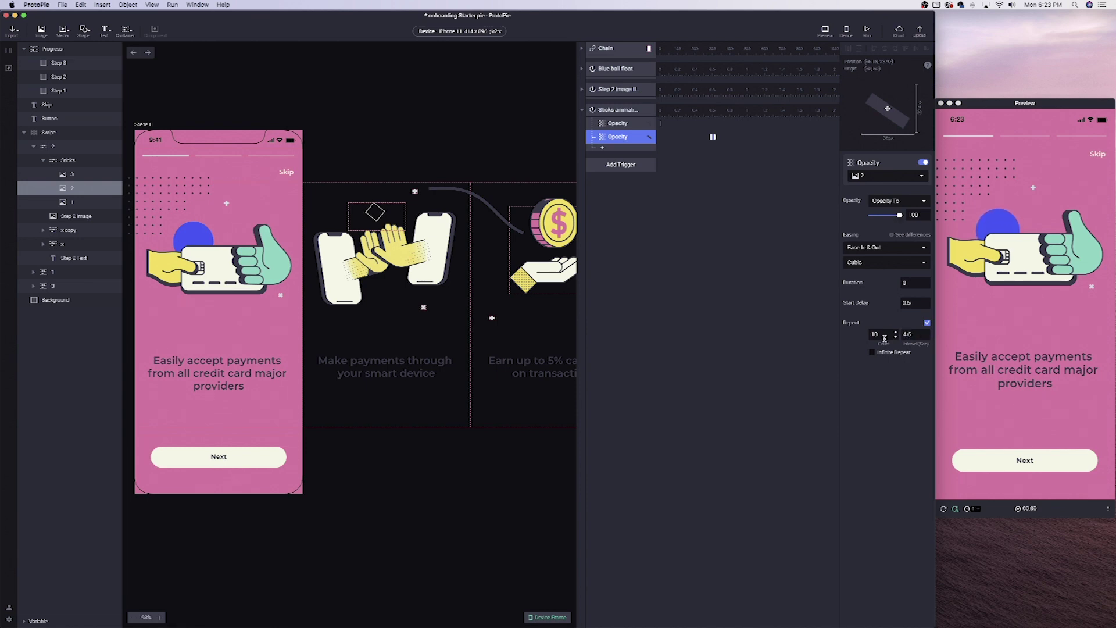
click(873, 353)
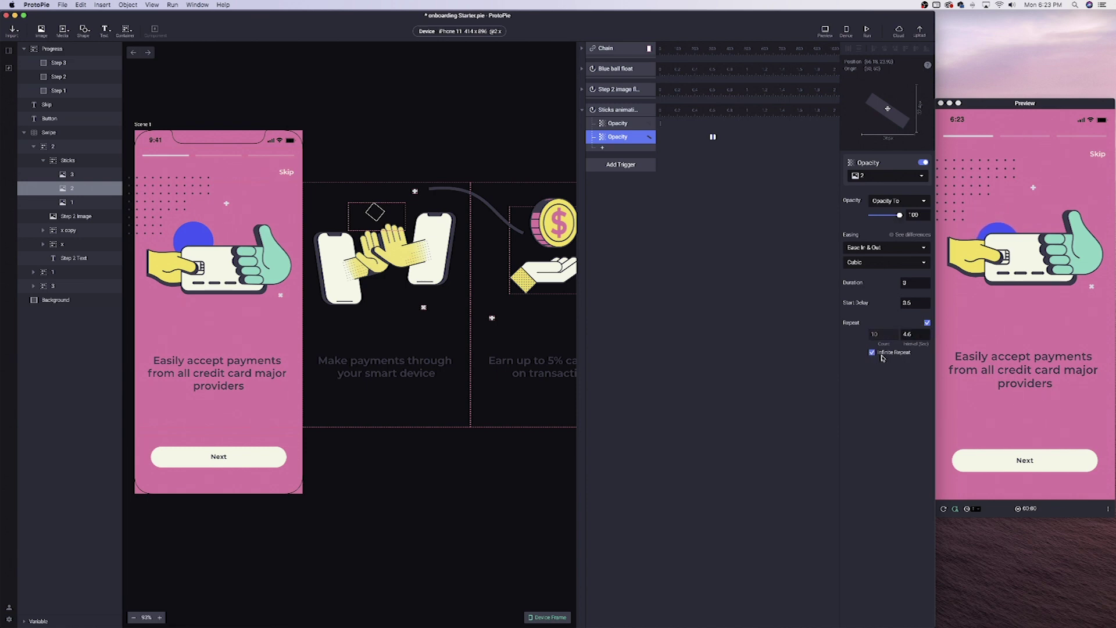
Step: Dismiss the responses list and select the stick 3 layer
click(604, 148)
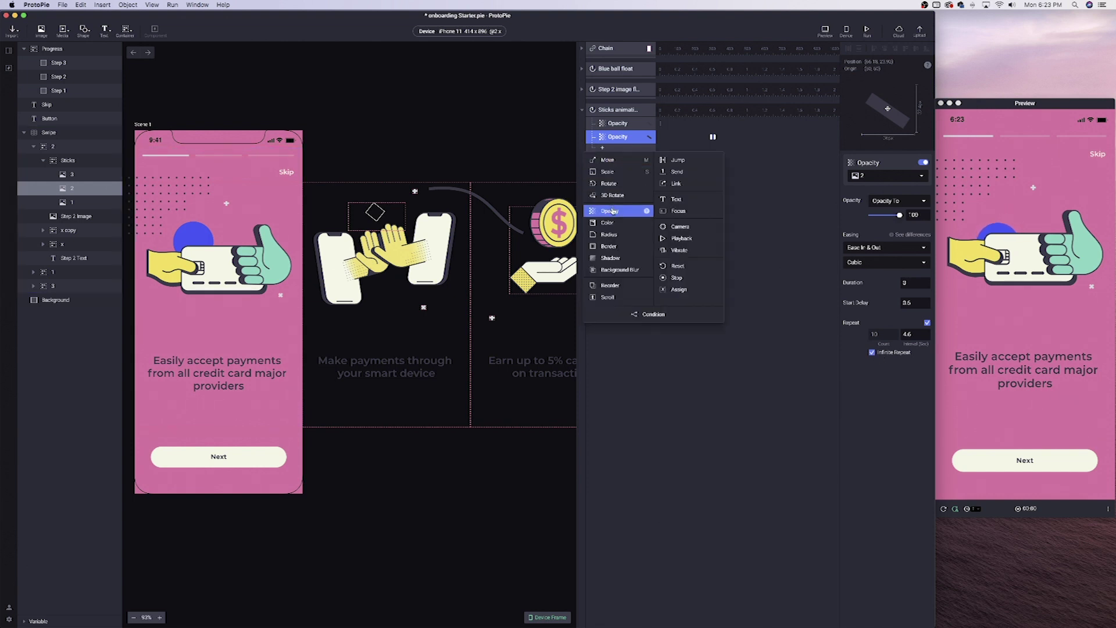
click(72, 188)
click(72, 176)
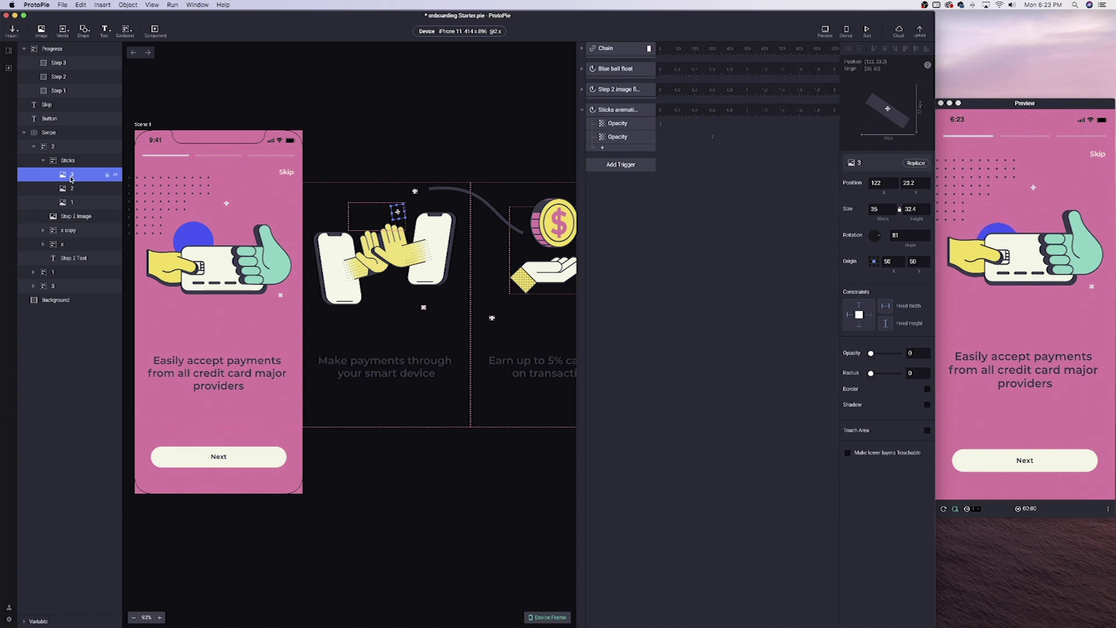
Step: Add an Opacity response for stick 3 going to 100 with a Duration of 0
click(603, 149)
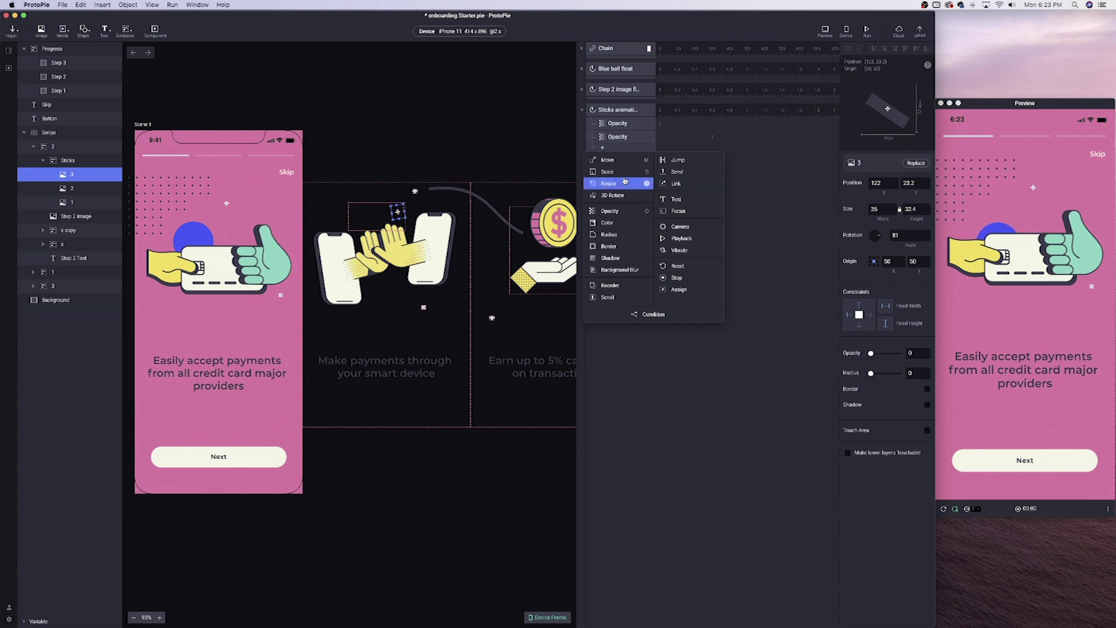
click(609, 211)
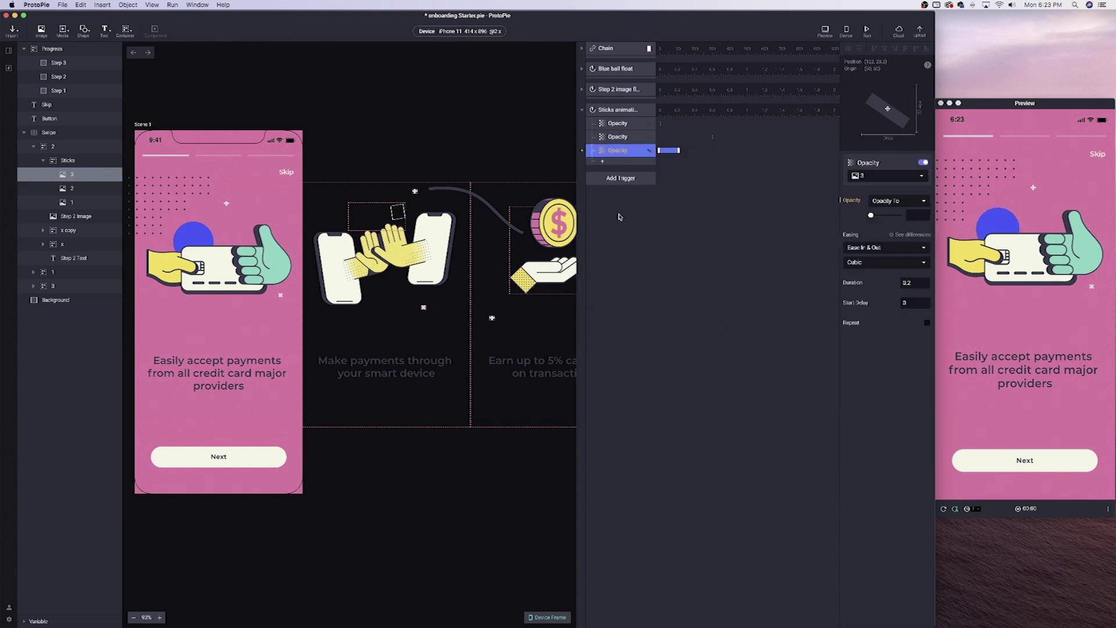
click(894, 203)
click(873, 216)
drag(872, 216, 908, 219)
click(908, 283)
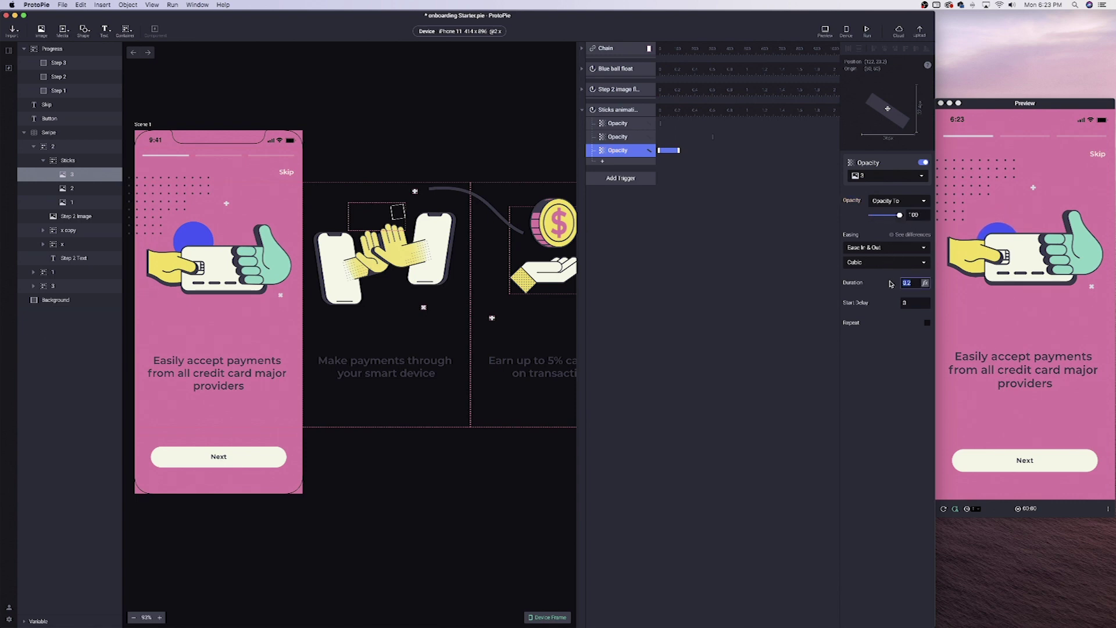
text(0)
key(Return)
Step: Make stick 3's response repeat every 4.6 seconds with a 1.2-second start delay
click(911, 303)
click(927, 323)
click(908, 334)
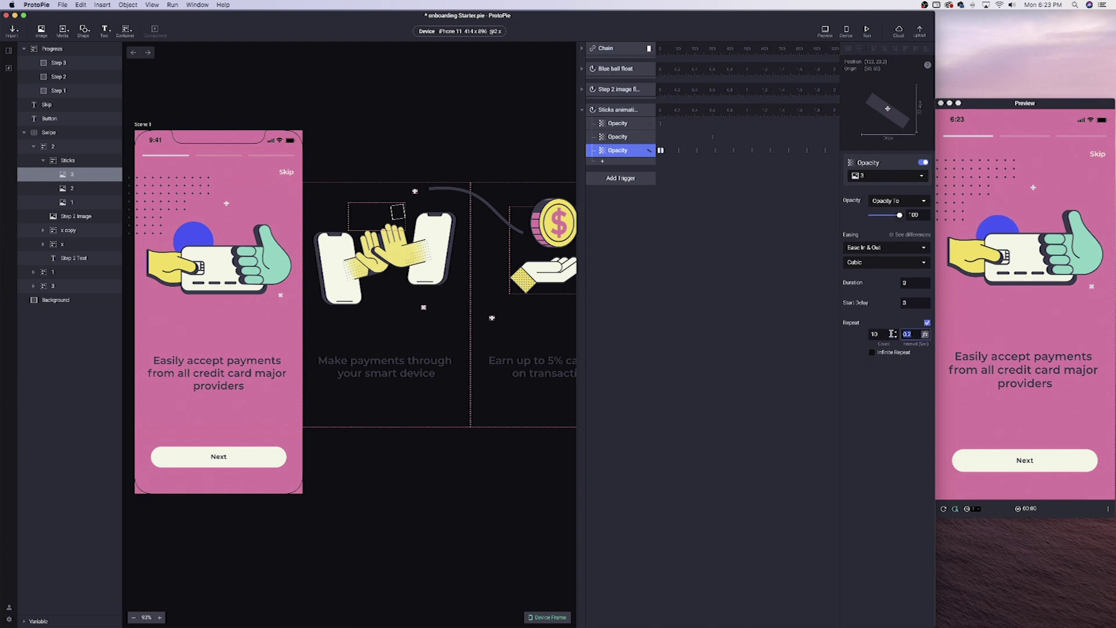
text(4.6)
key(Return)
click(918, 303)
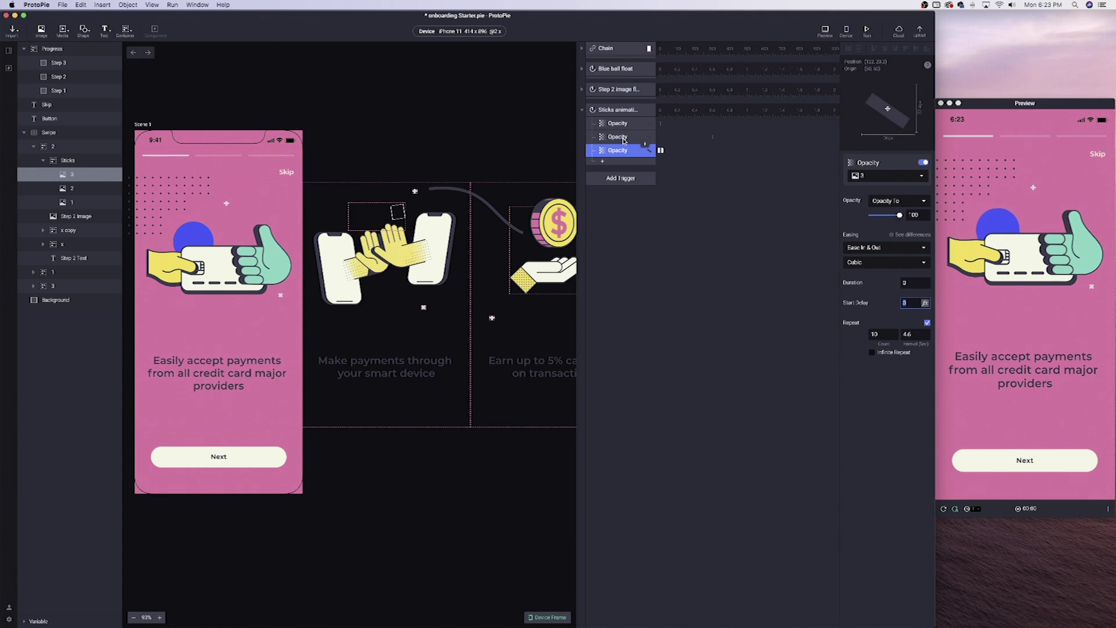
text(1.2)
key(Return)
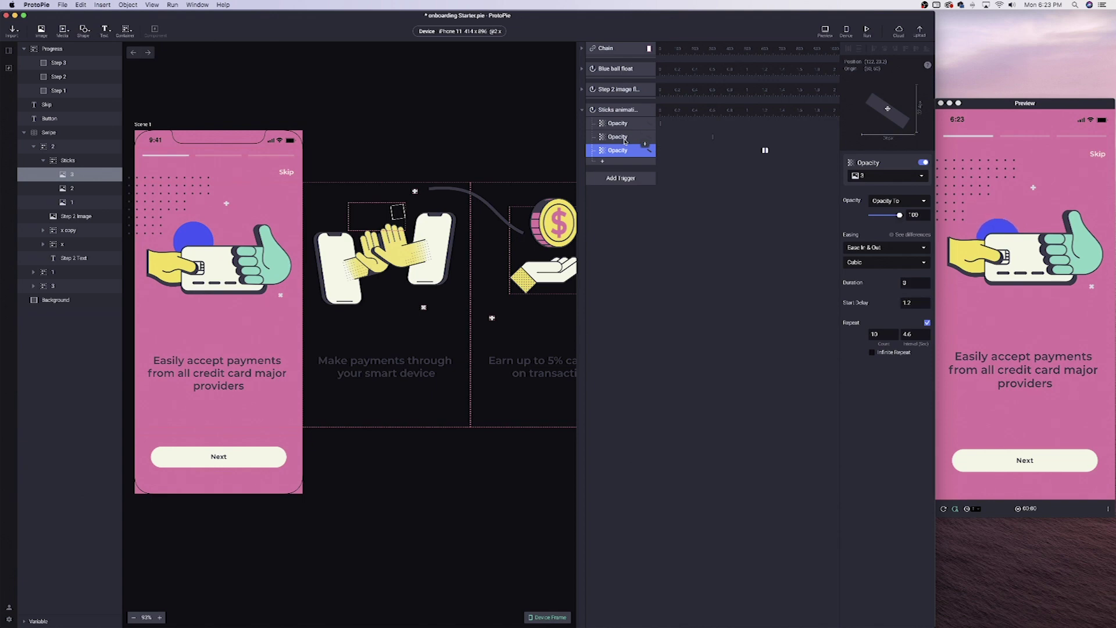
Step: Advance the preview to the smart device slide and replay it to watch the sticks appear
click(1063, 232)
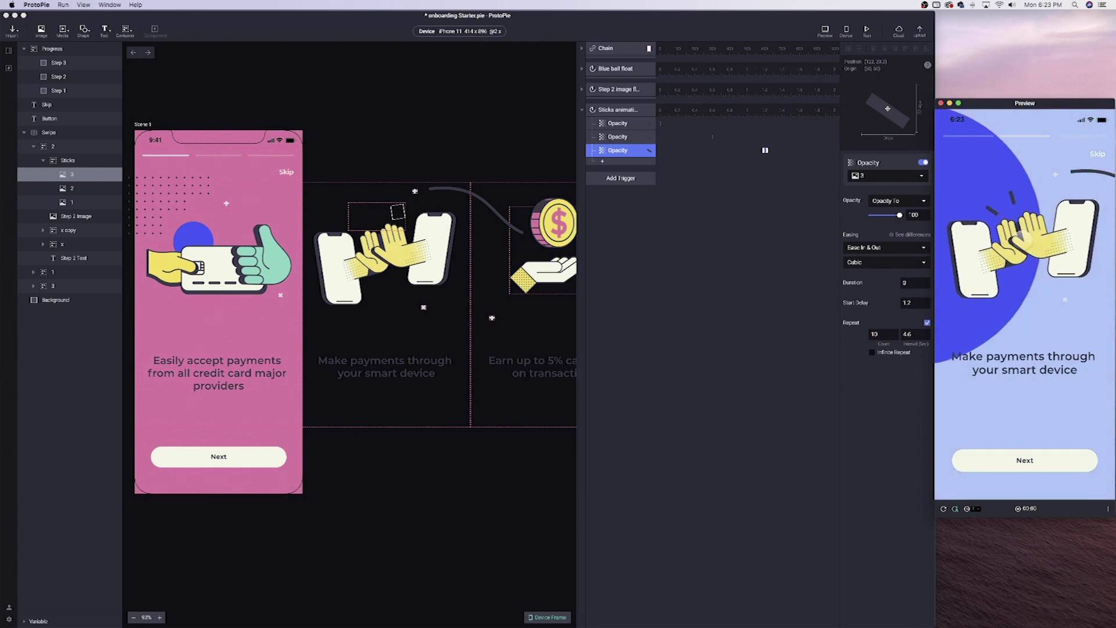
click(870, 30)
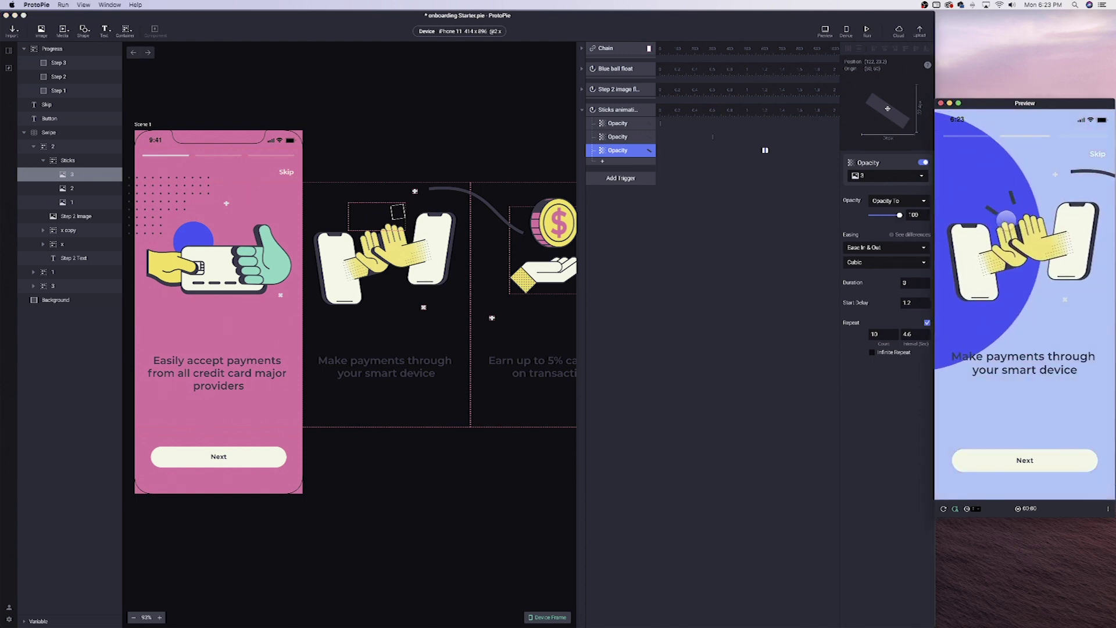
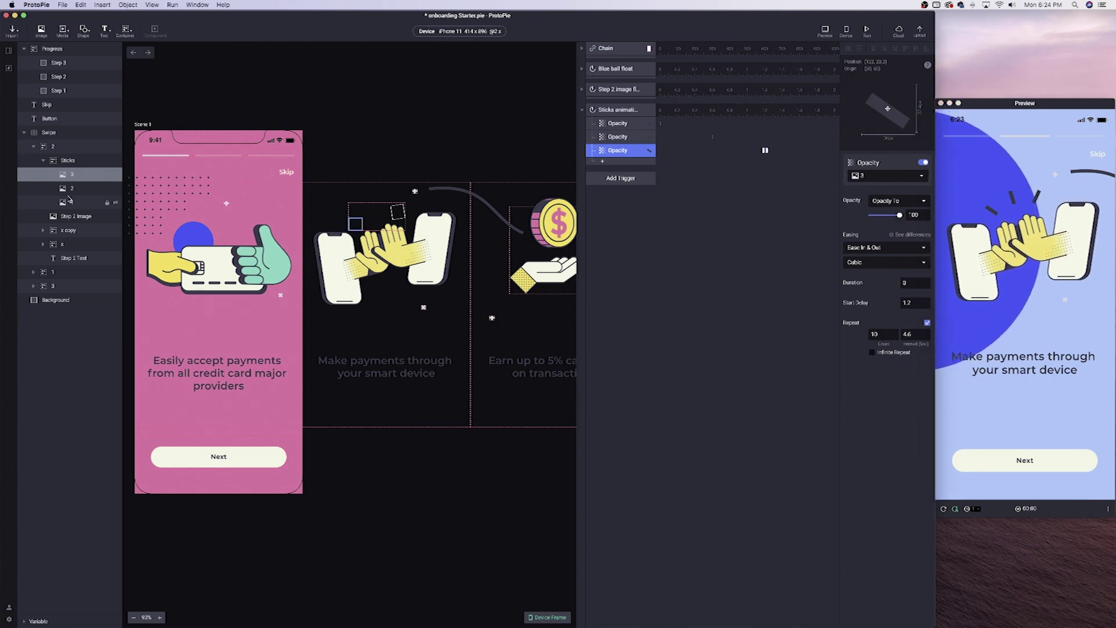
Step: Select stick image layer 1 in the Sticks group in the Layers panel
click(355, 223)
Step: Add an Opacity response fading layer 1 to 0 after a 4.4 s delay, repeating every 4.4 s
click(602, 161)
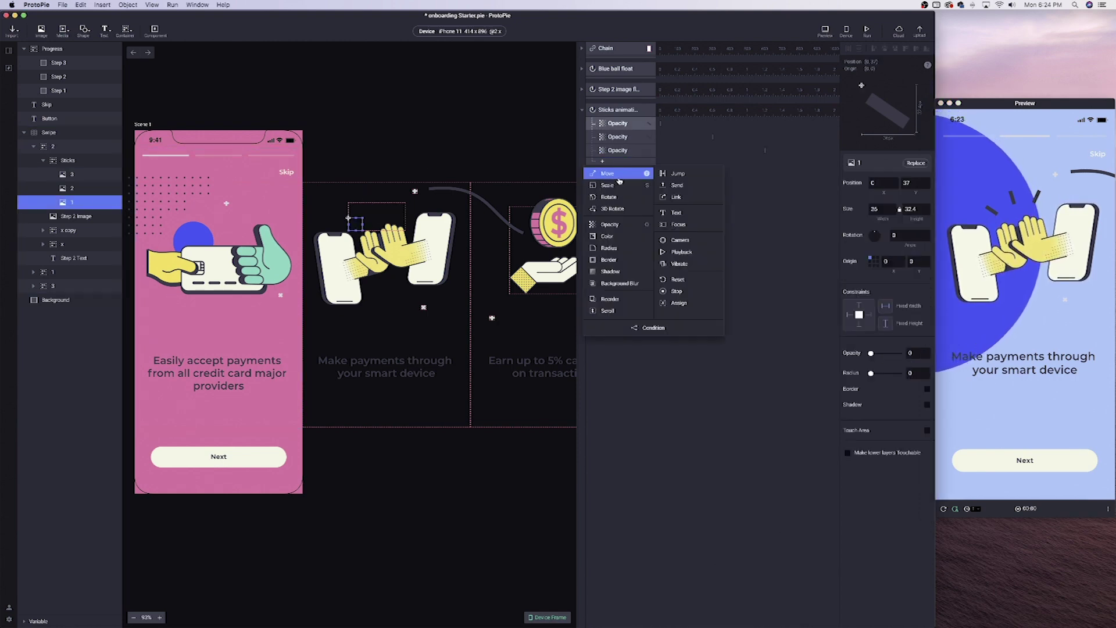
click(607, 223)
click(870, 215)
click(901, 285)
key(Tab)
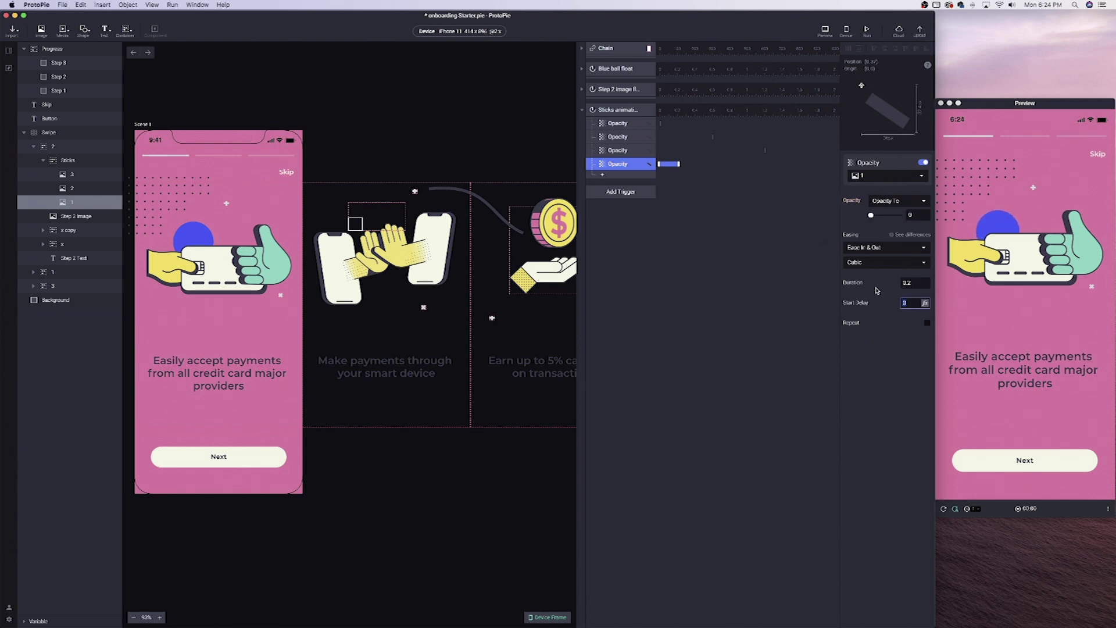
text(4.4)
key(Return)
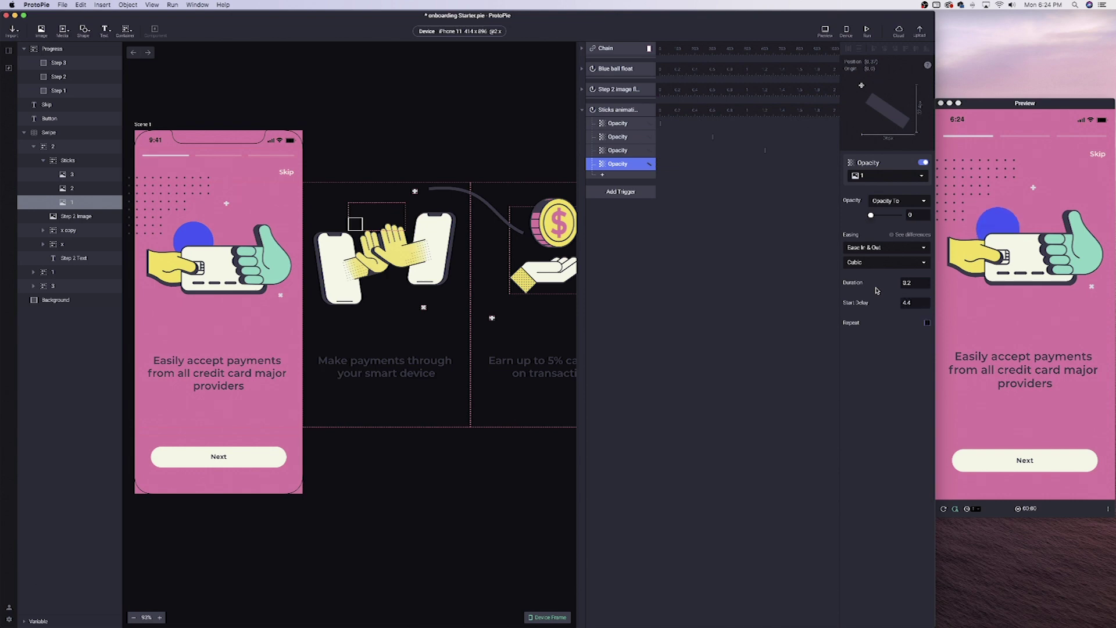
click(927, 323)
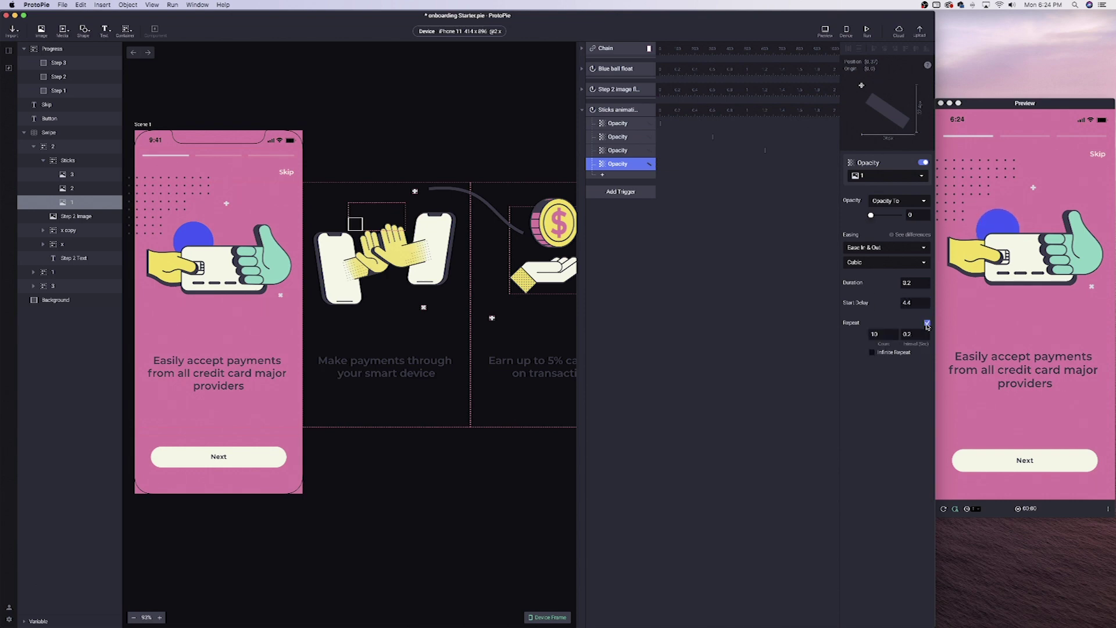
click(908, 335)
text(4.4)
key(Return)
Step: Duplicate the fade response twice and retarget the copies to stick layers 2 and 3
key(super+c)
key(super+v)
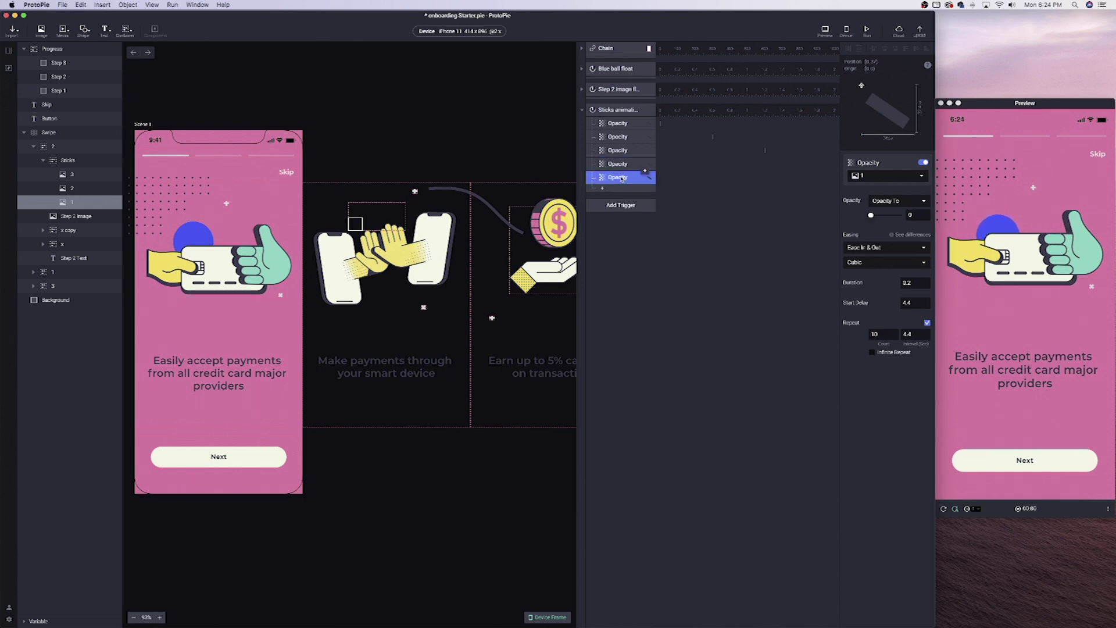
click(872, 177)
text(2)
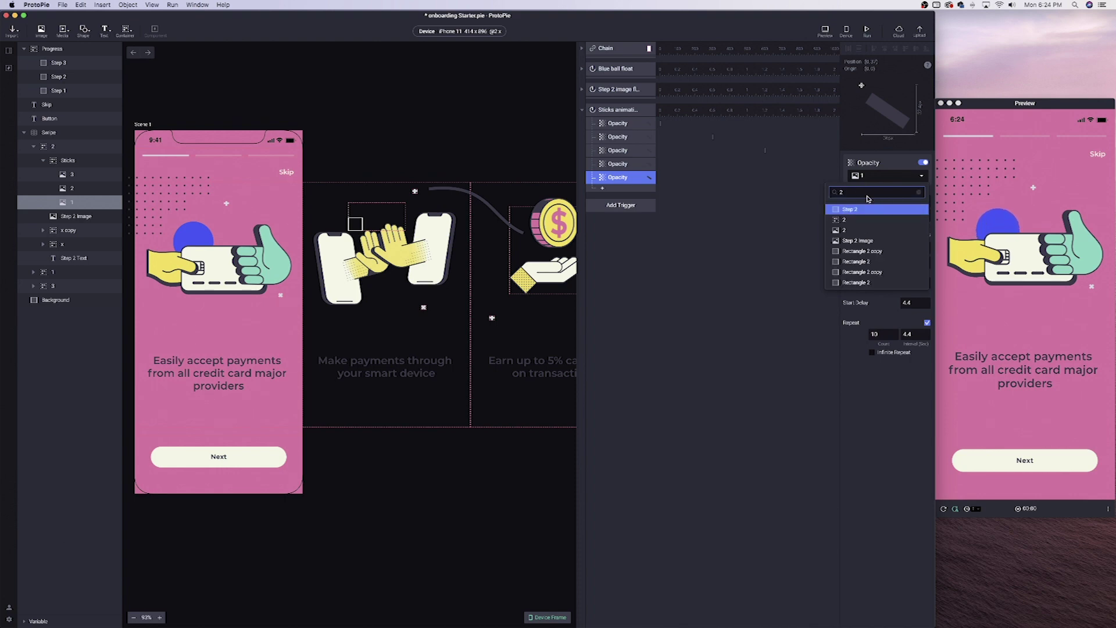
click(853, 230)
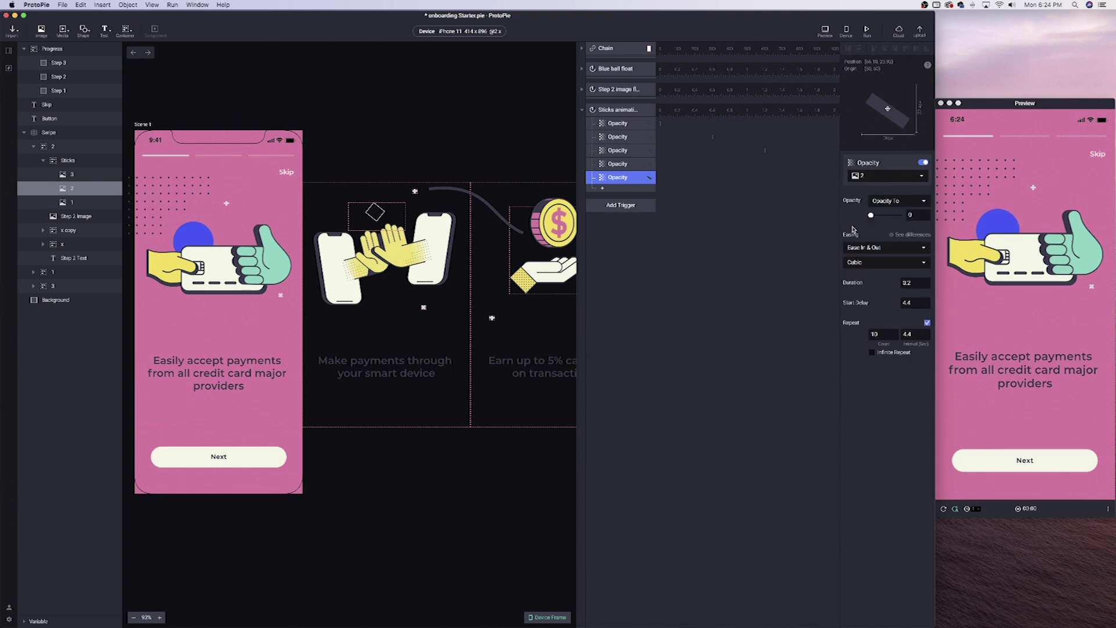
key(super+d)
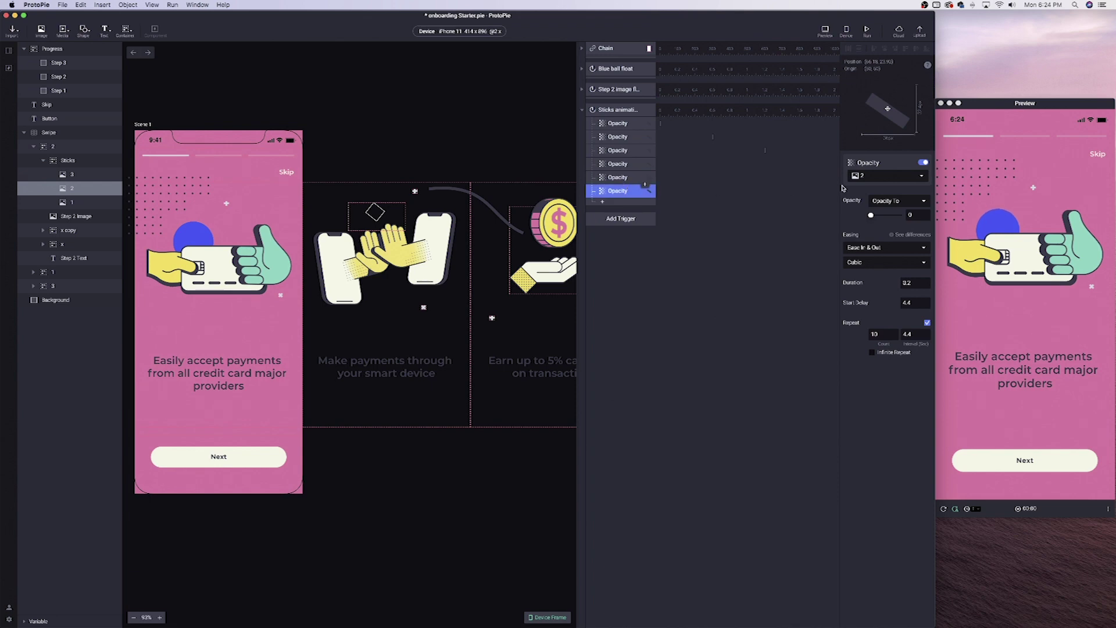
click(876, 176)
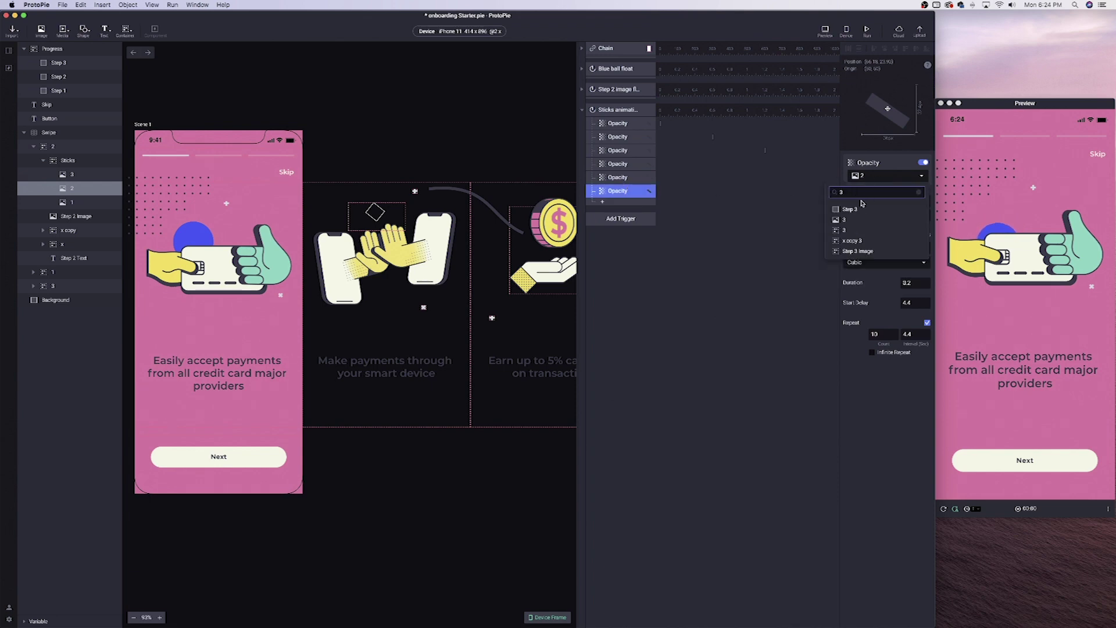
click(854, 222)
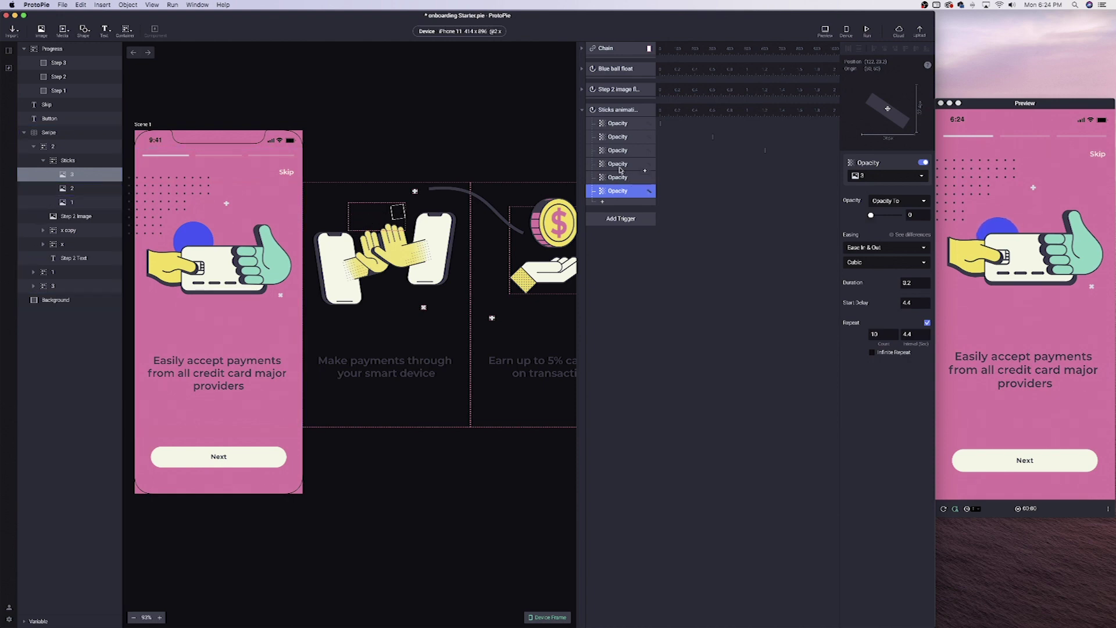
Step: Rename the fourth, fifth and sixth Opacity responses to Hide
double_click(618, 165)
text(Hide)
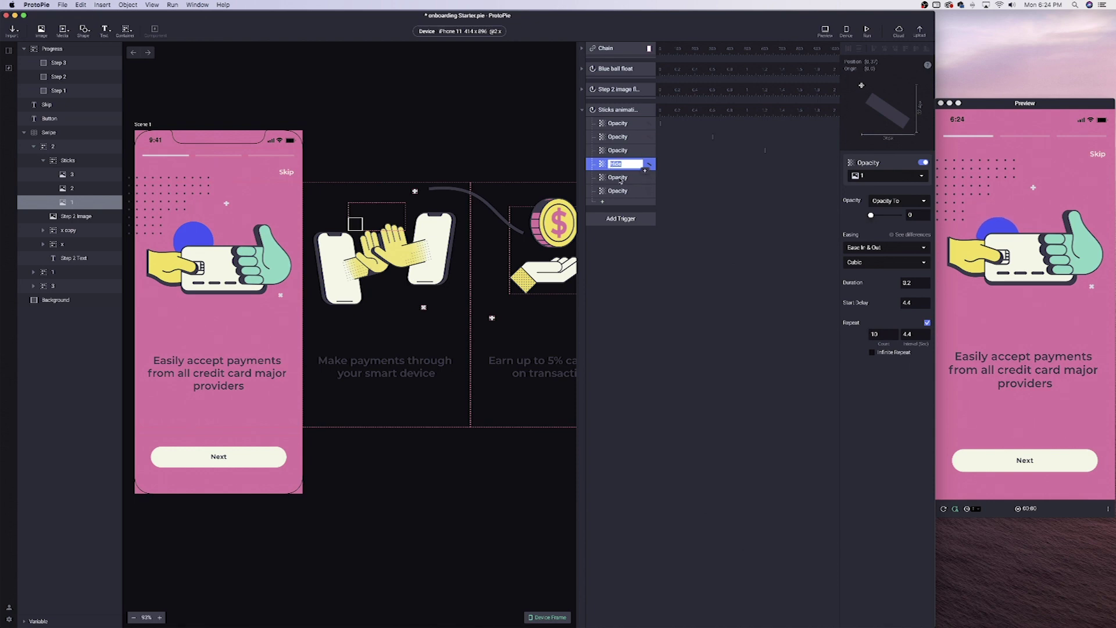
double_click(619, 178)
key(super+v)
click(614, 193)
double_click(615, 192)
text(Hide)
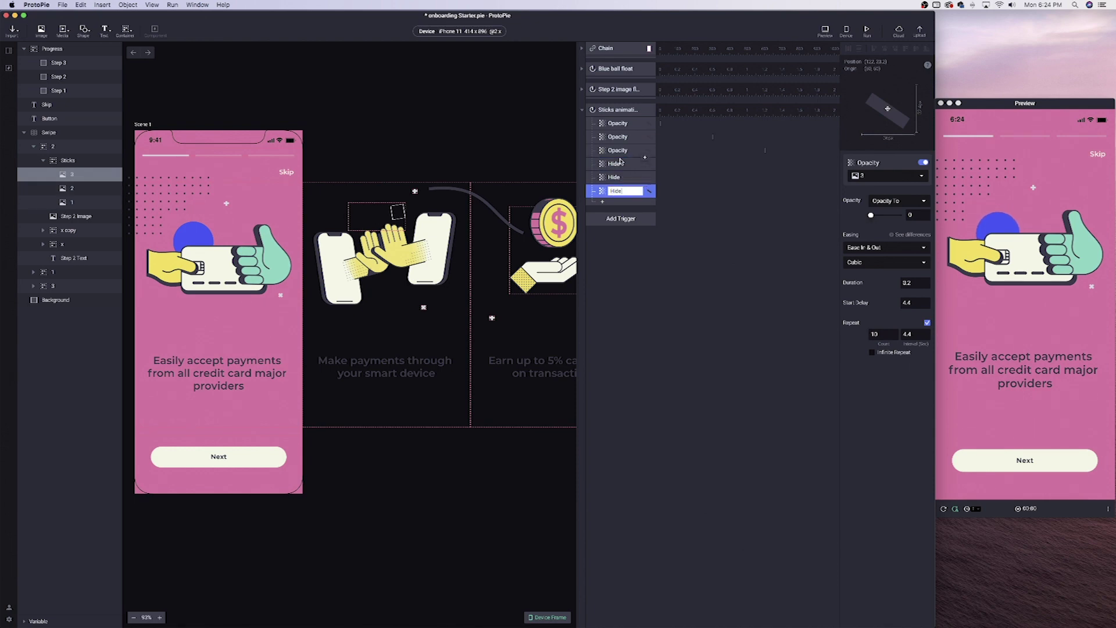
Step: Rename the first three Opacity responses to Show
click(618, 150)
double_click(618, 151)
text(S)
key(super+a)
key(super+c)
double_click(618, 137)
key(super+v)
double_click(614, 123)
text(Show)
key(Return)
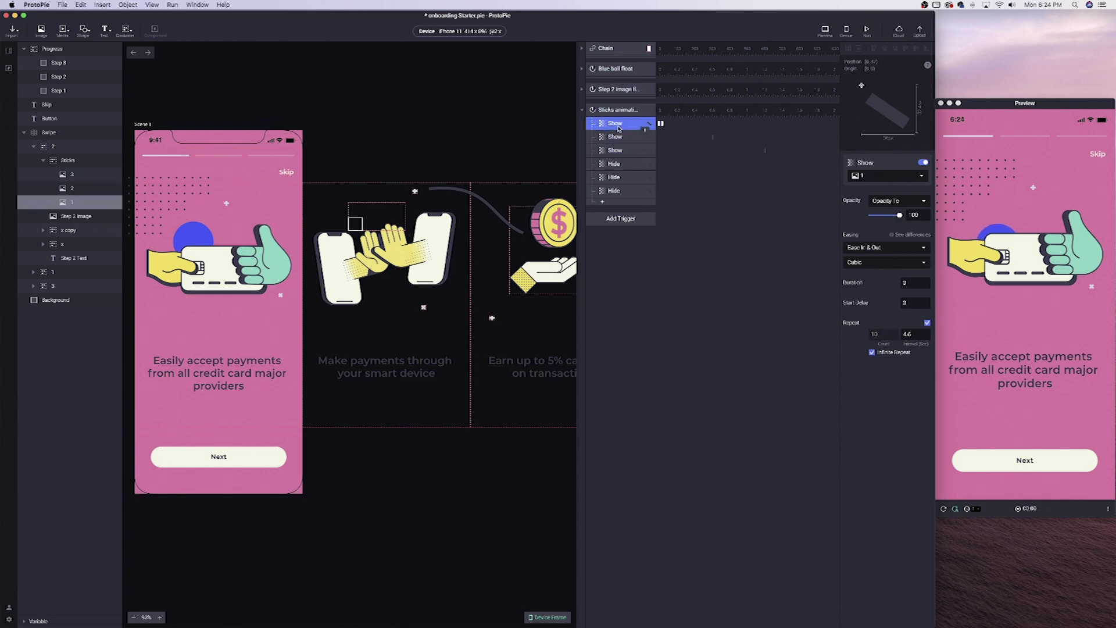
Step: Review the layer 3 Hide and layer 1 Show responses, then swipe the preview to the second page
click(621, 190)
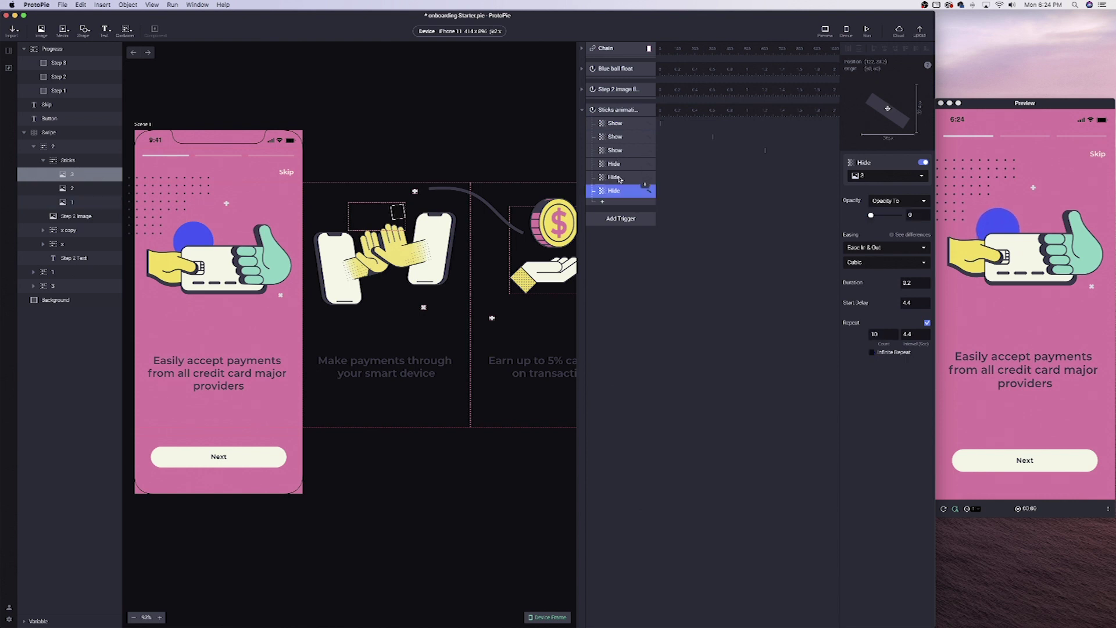
click(619, 125)
click(987, 256)
drag(1045, 257, 1000, 244)
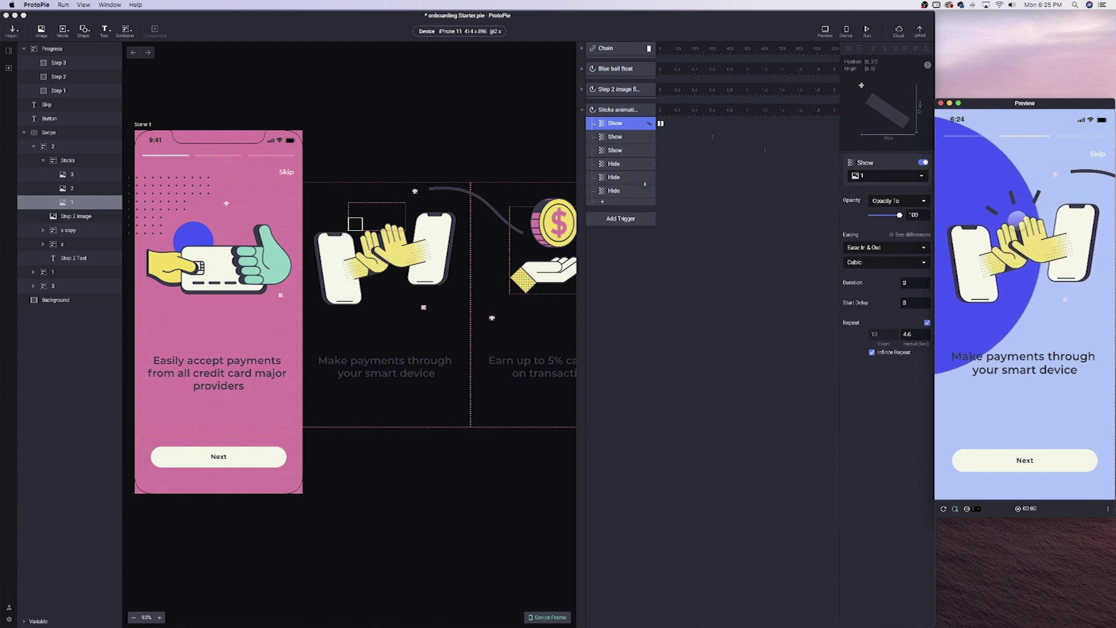
Step: Multi-select the three Hide responses to edit their shared duration
click(619, 193)
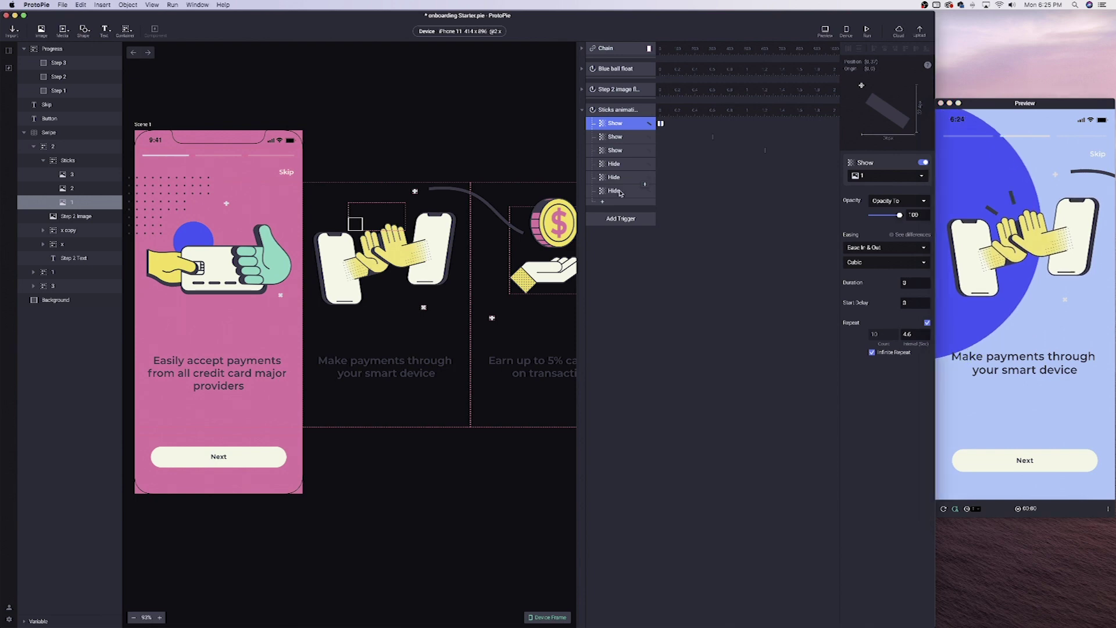
click(620, 192)
click(617, 177)
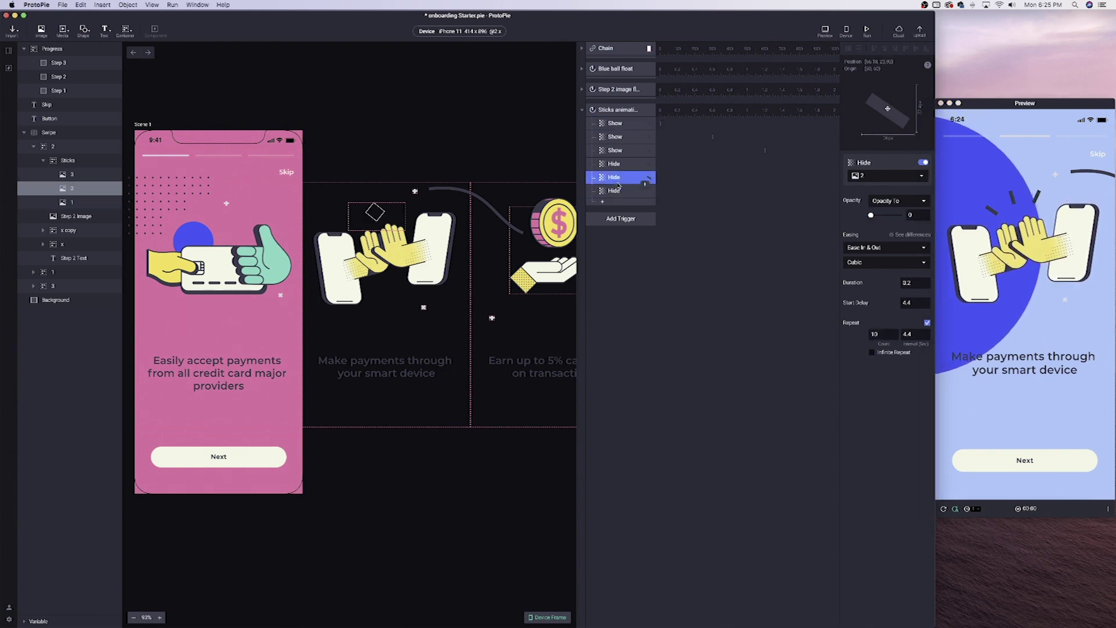
click(617, 166)
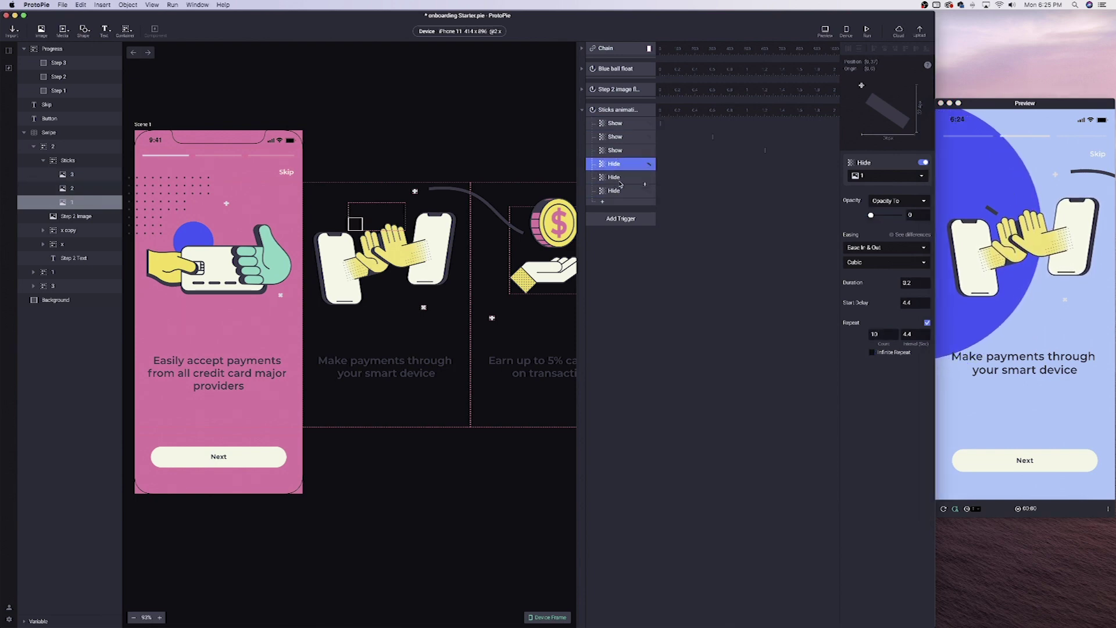
shift+click(620, 190)
click(910, 286)
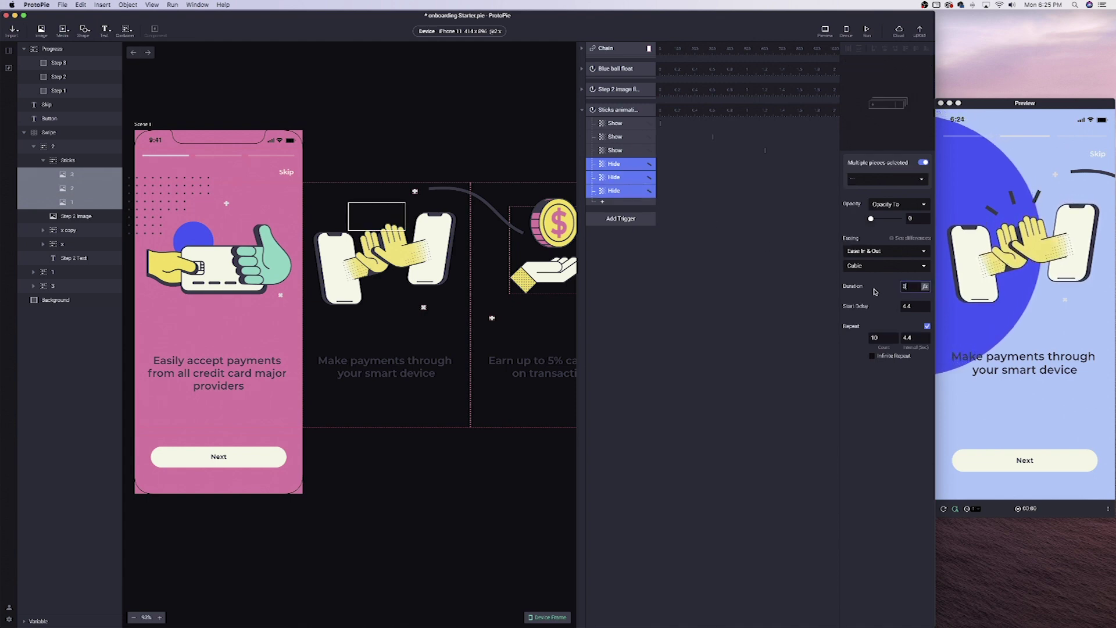
Step: Give the three Hide responses a 3 s duration and Infinite Repeat
key(Return)
drag(1085, 273, 1073, 263)
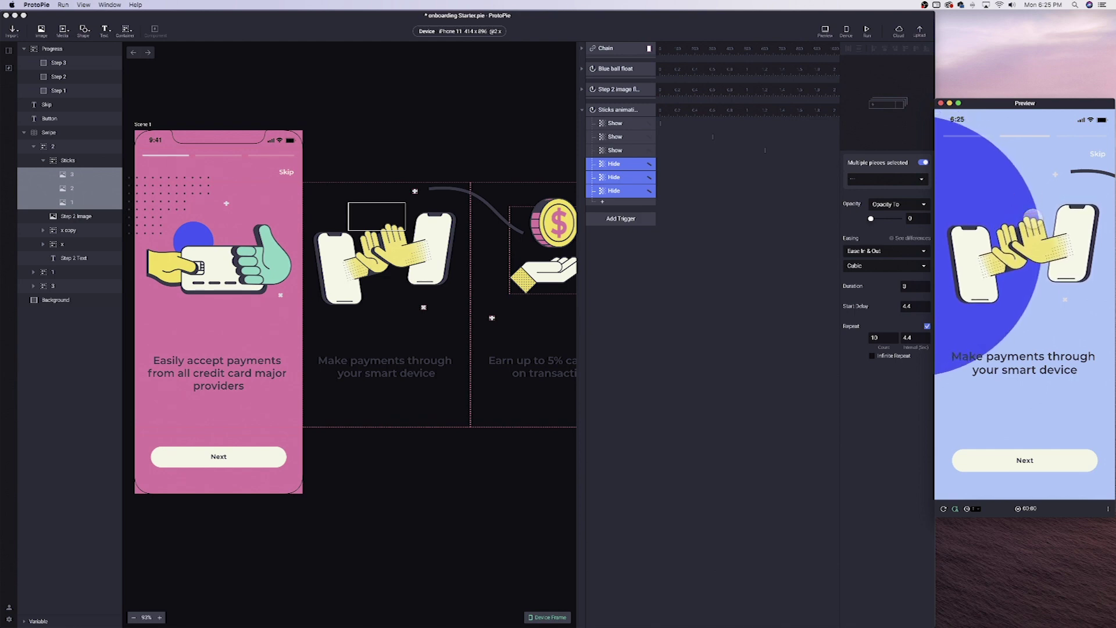
click(873, 357)
click(873, 357)
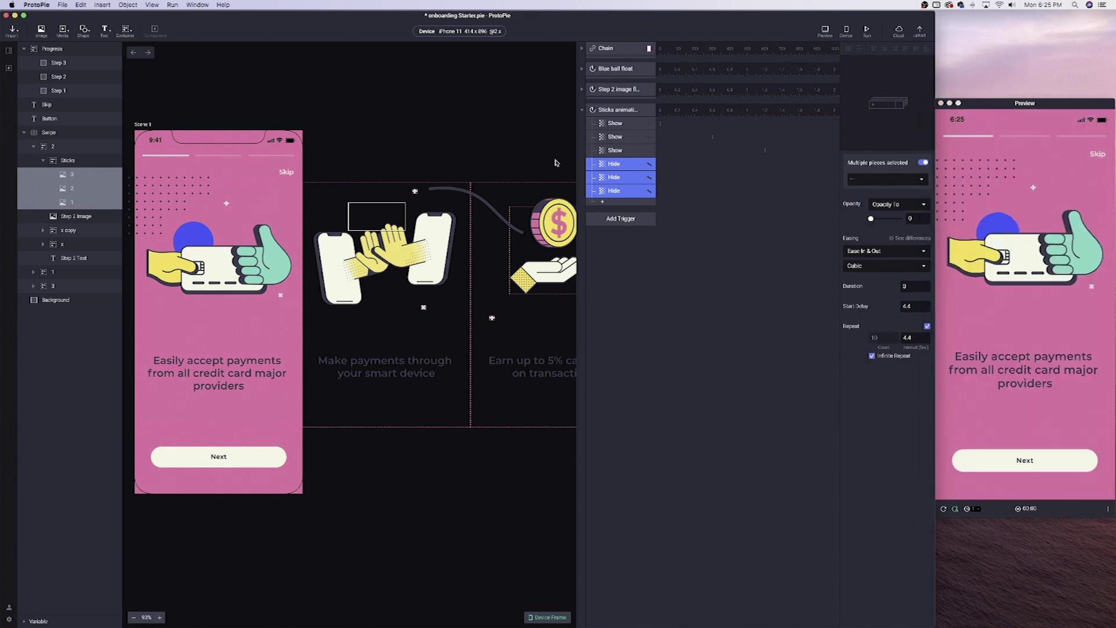
Step: Turn on Infinite Repeat for the third Show response, for layer 3
click(627, 152)
click(622, 139)
click(623, 126)
click(616, 136)
click(616, 150)
click(872, 354)
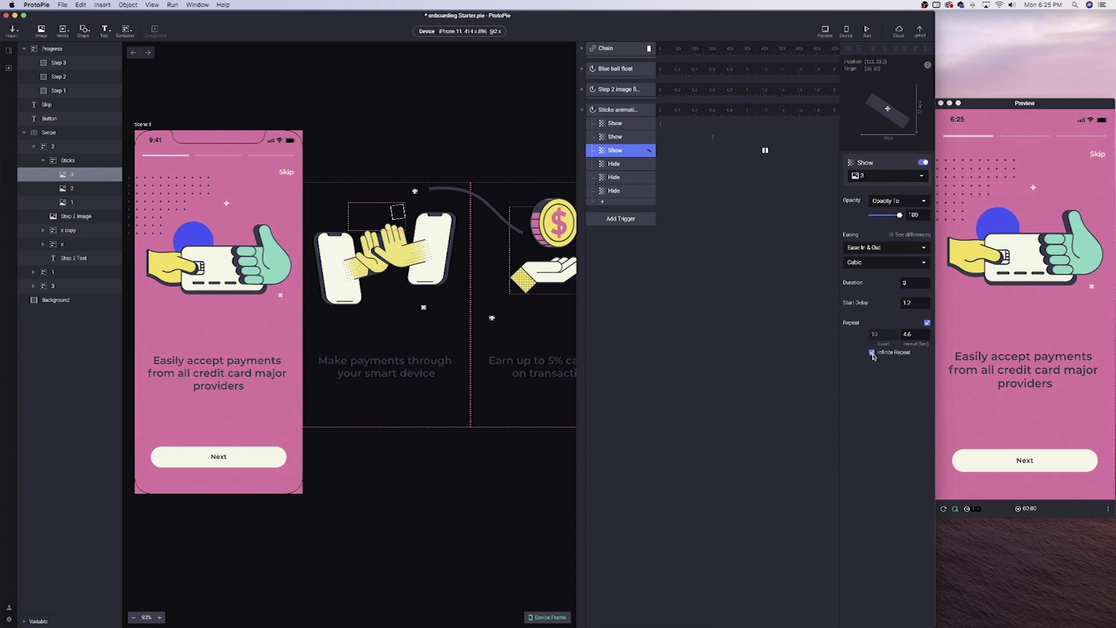
Step: Swipe the preview forward to test, collapse the Sticks animation trigger, then swipe back to page one
drag(1084, 261, 987, 277)
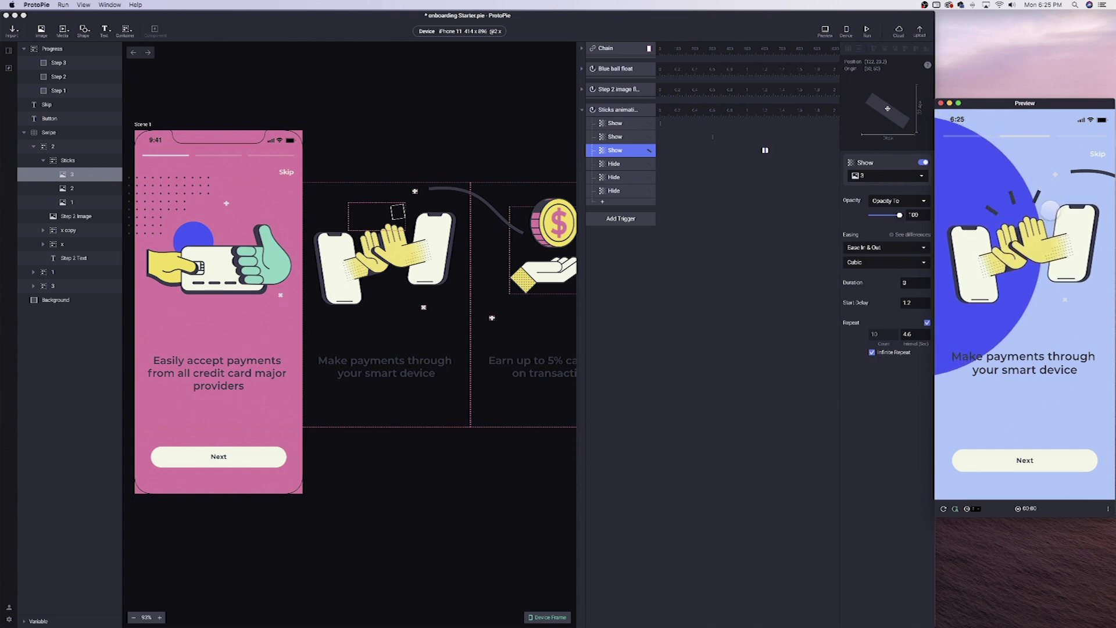
click(584, 112)
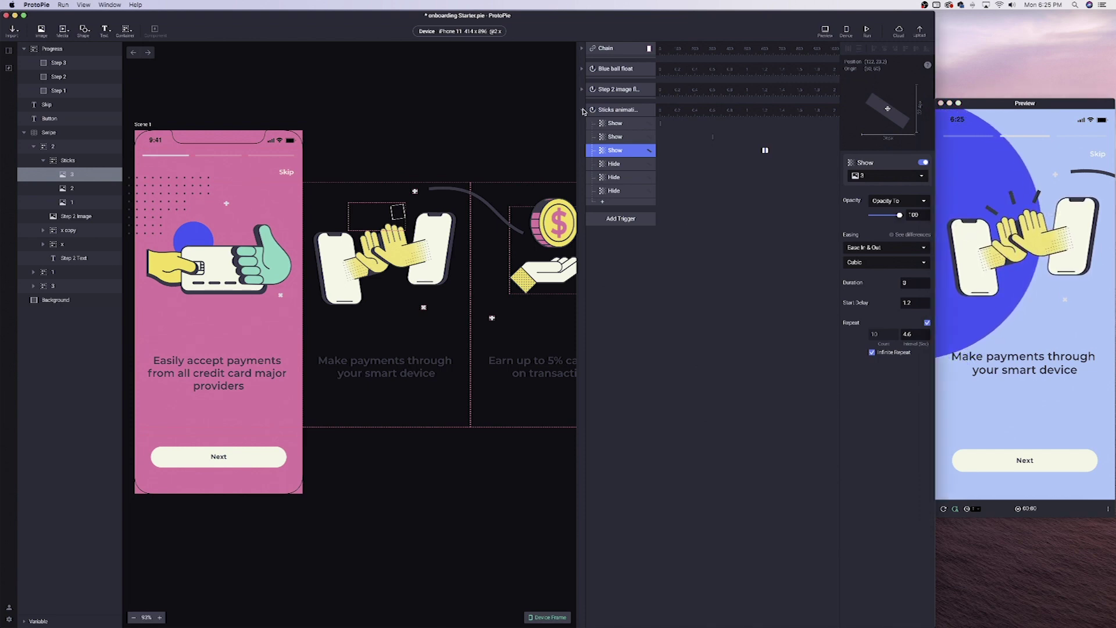
click(582, 110)
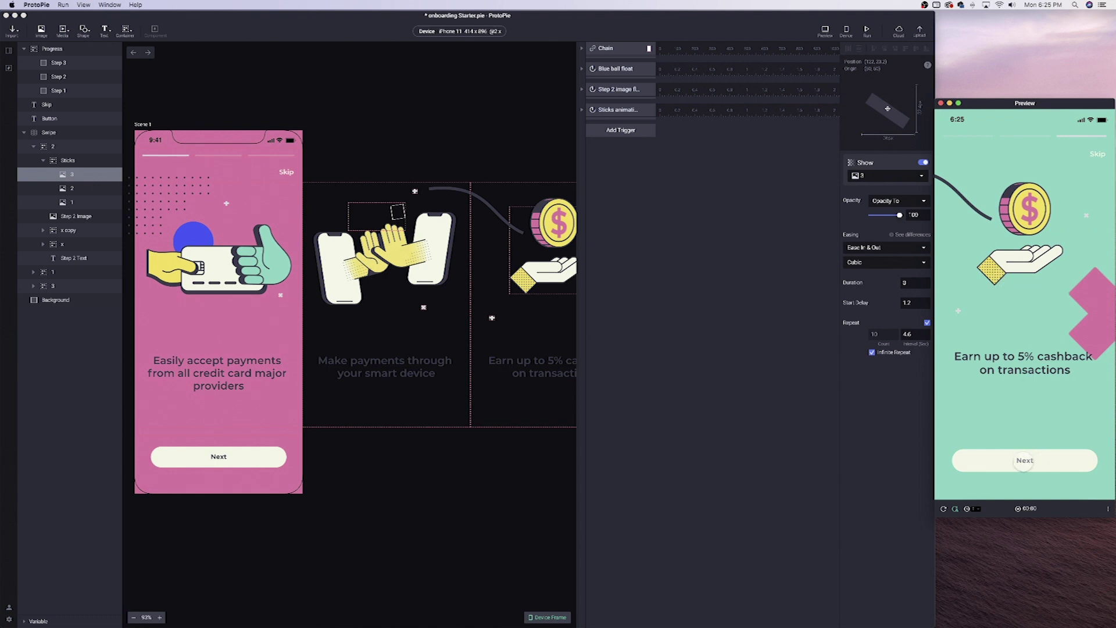
mouse_move(1022, 383)
mouse_down()
mouse_move(1075, 378)
mouse_move(1014, 379)
mouse_up()
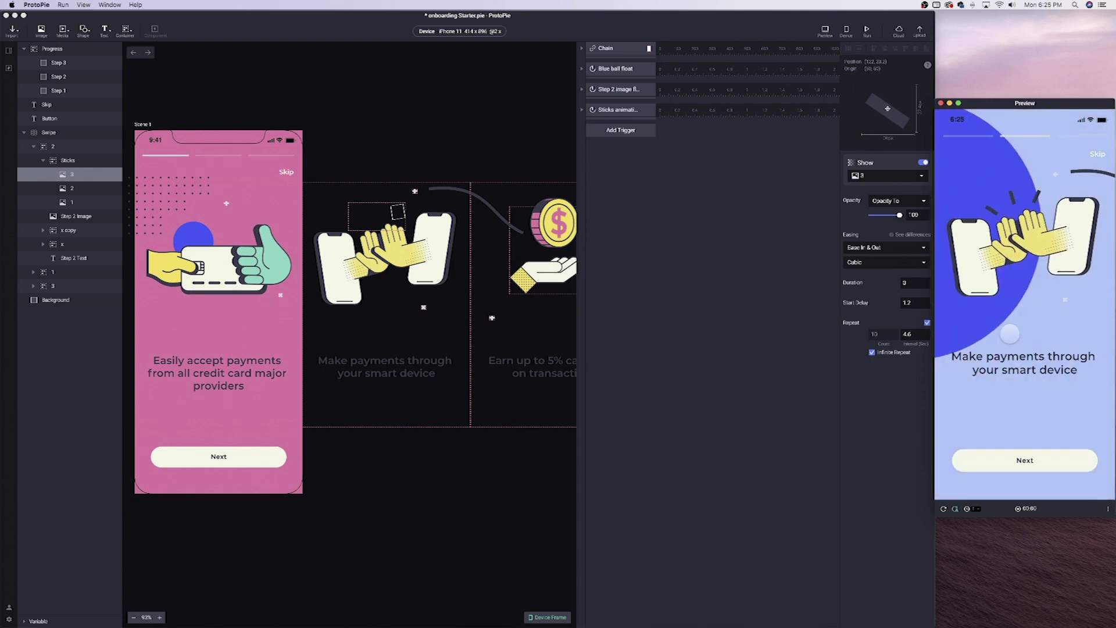
drag(1021, 274, 1062, 218)
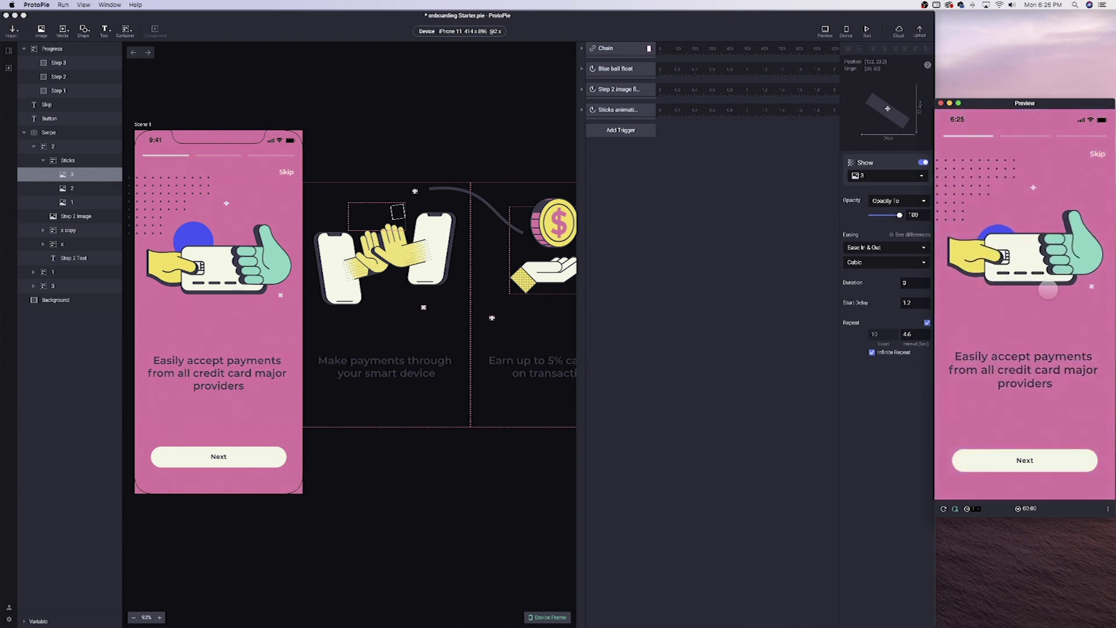
Step: Add a Range trigger on the Swipe layer's Scroll with its A value set to 828
click(620, 132)
click(629, 365)
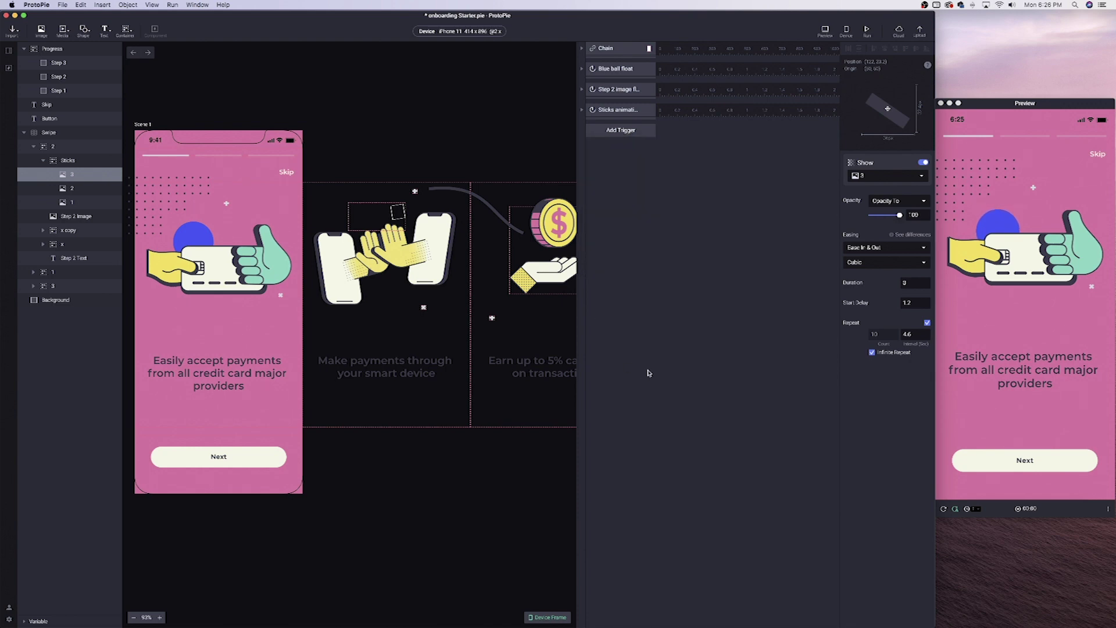
click(49, 133)
click(619, 304)
click(680, 339)
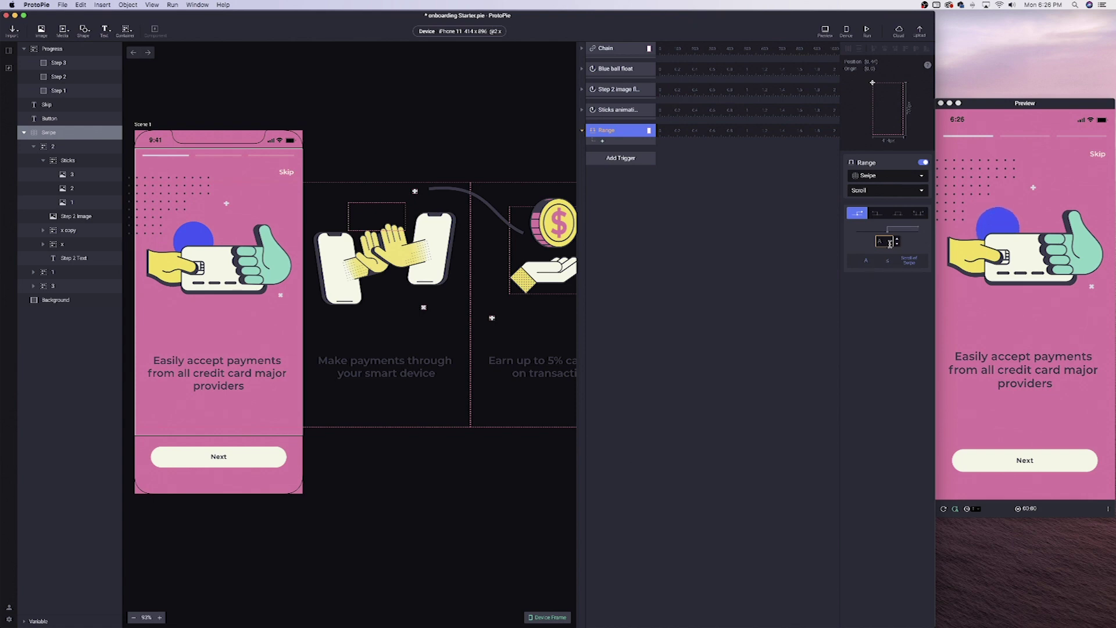
click(886, 241)
text(8)
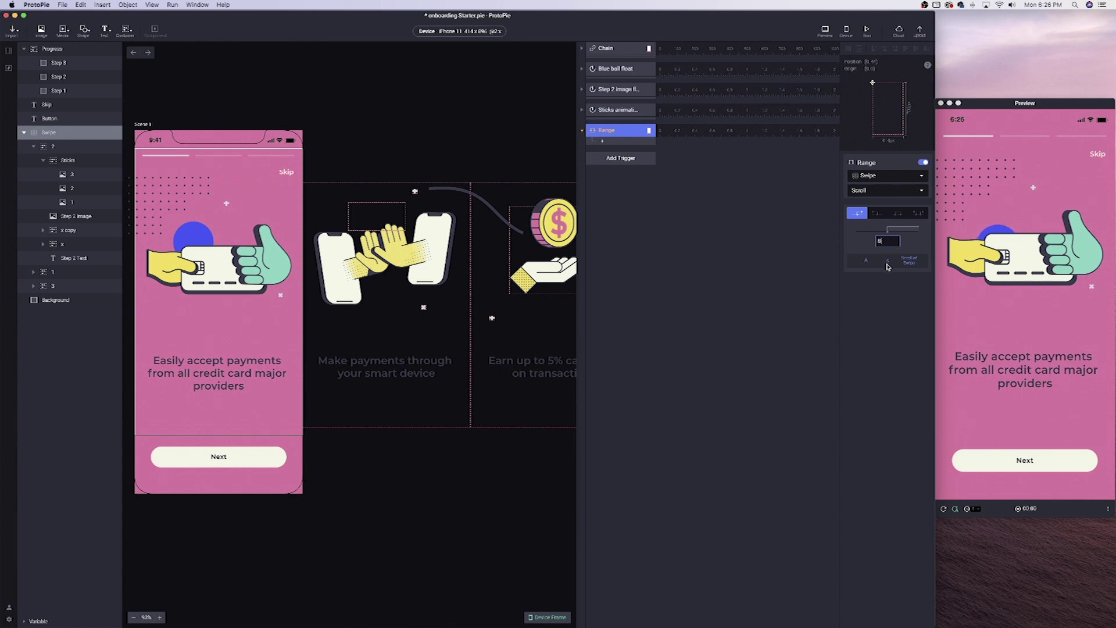
text(28)
key(Return)
click(220, 457)
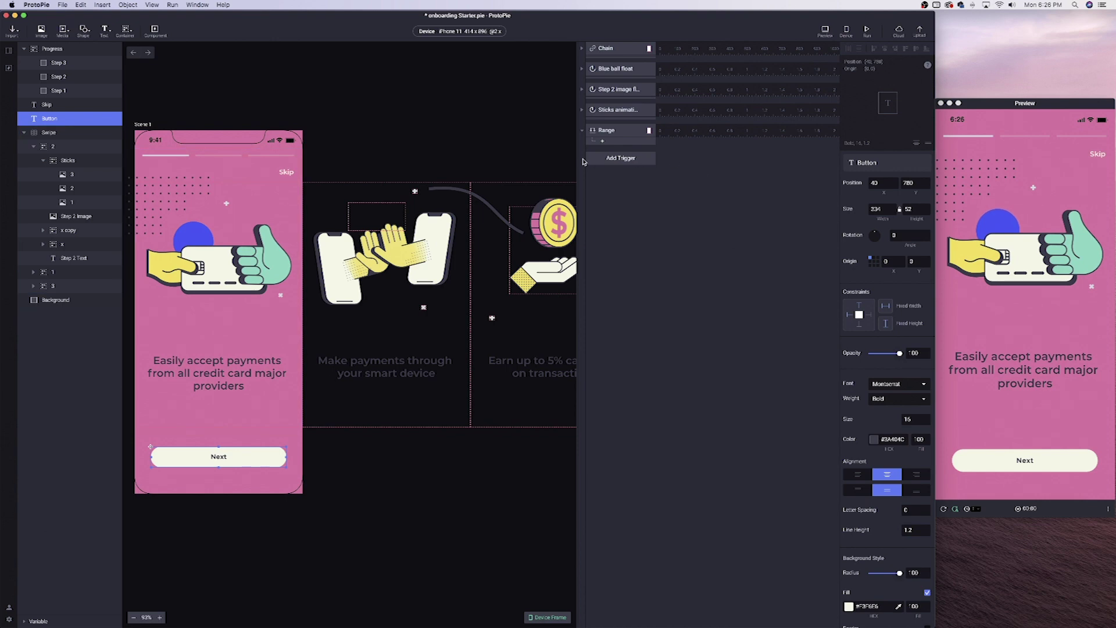
Step: Add a Text response changing the Button label to 'Complete', and swipe the preview to check it
click(602, 142)
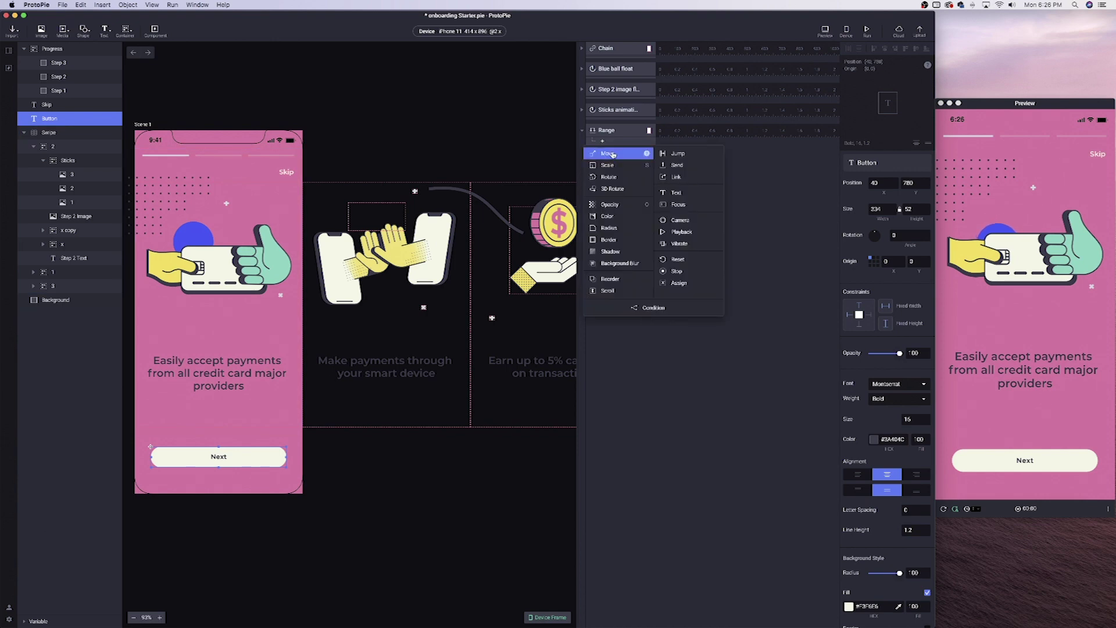
click(674, 192)
click(874, 231)
text(Complete)
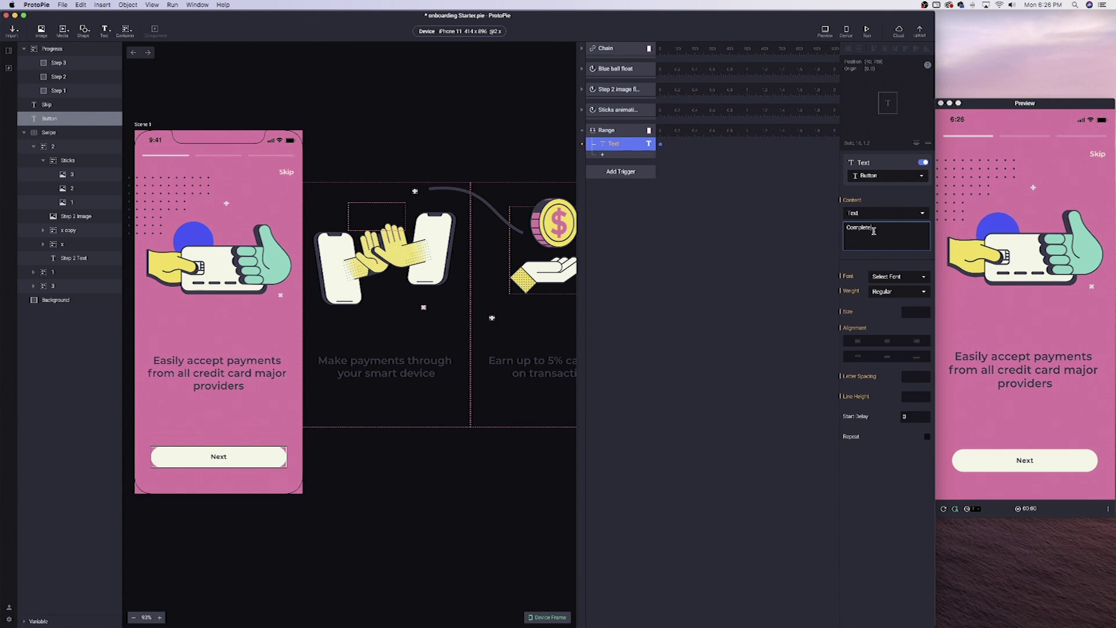
click(770, 268)
click(614, 145)
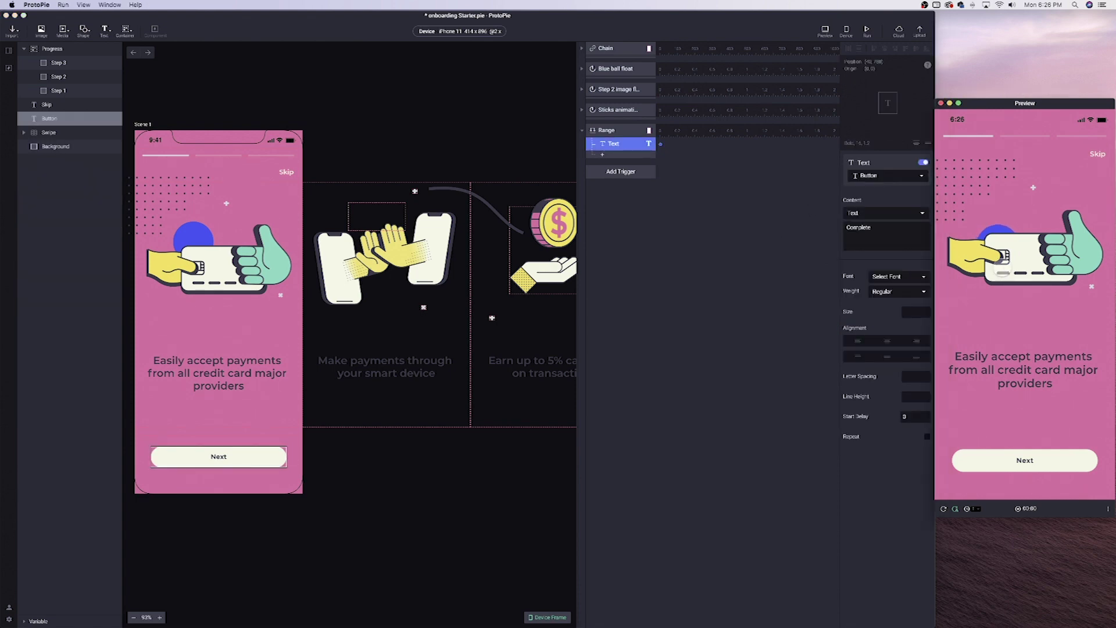
drag(1074, 261, 1011, 273)
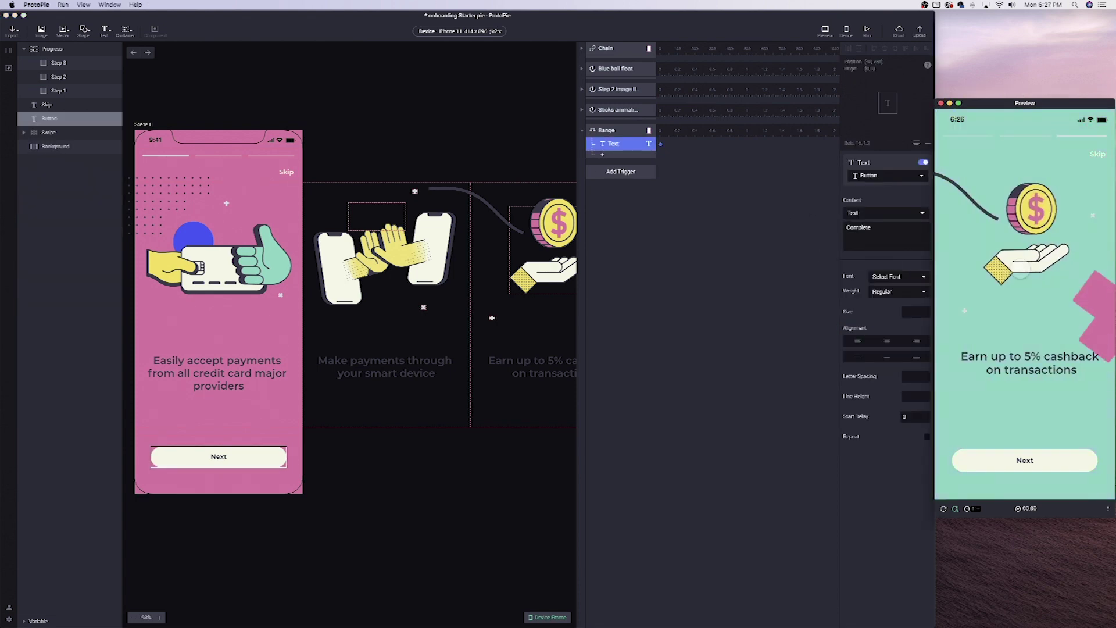
drag(999, 320, 1042, 314)
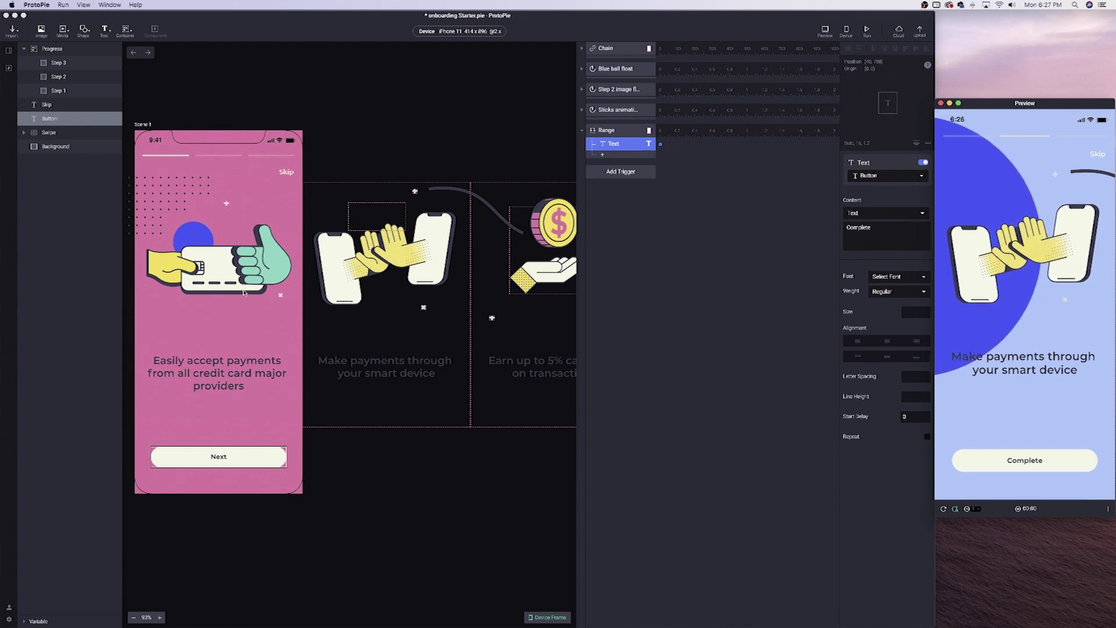
Step: Add a Color response giving the button #FFFFFF text and a #383A48 fill, then preview the last screen
click(616, 160)
click(617, 159)
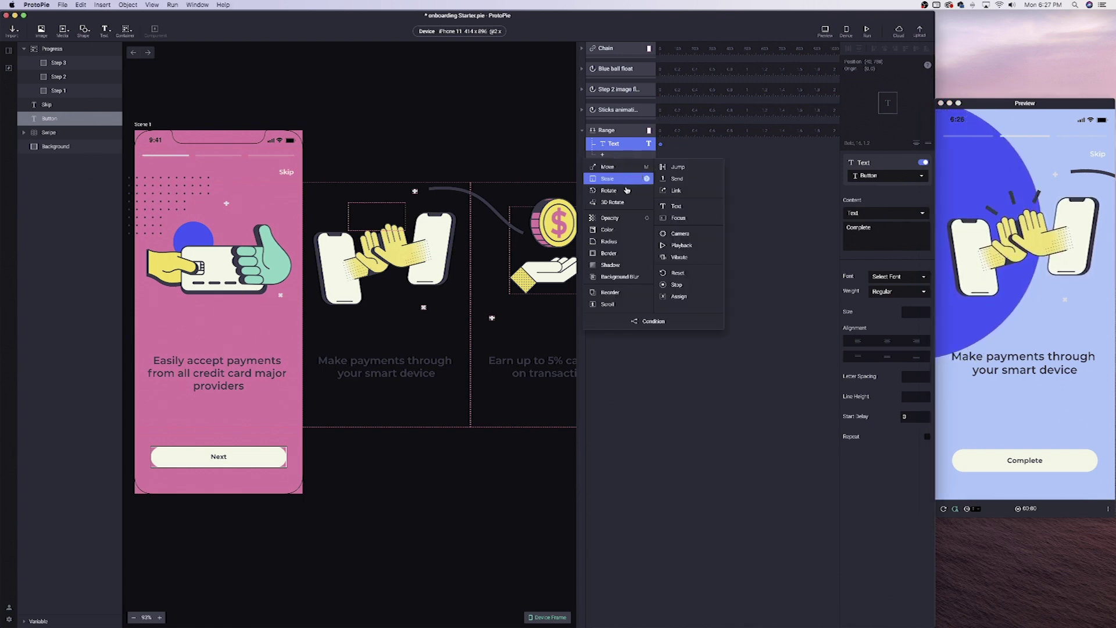
click(619, 227)
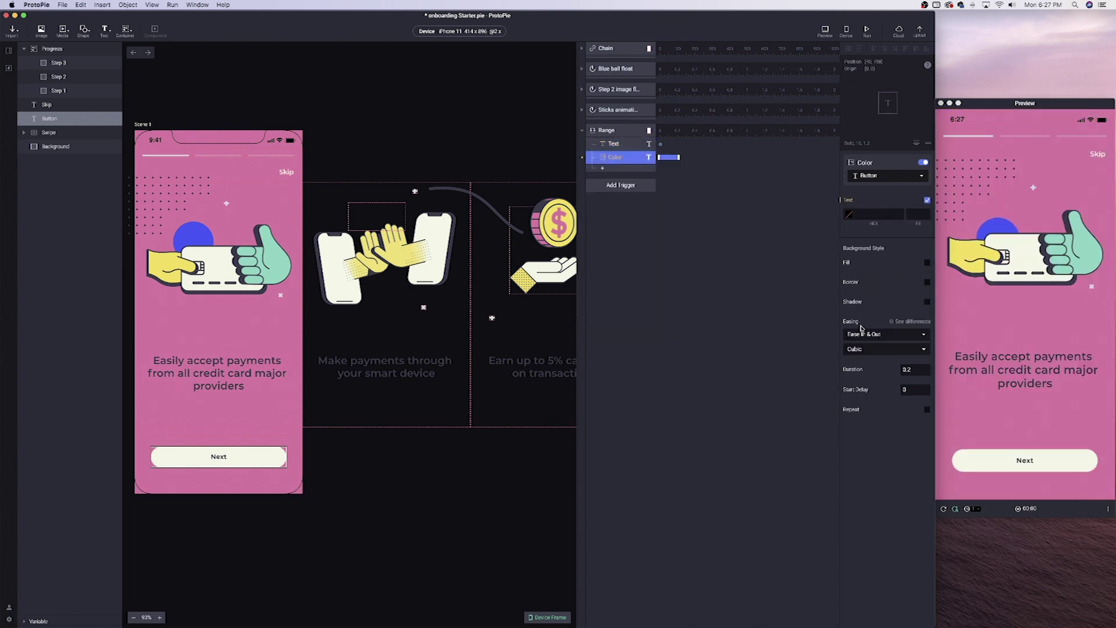
click(880, 215)
text(#FFFFFF)
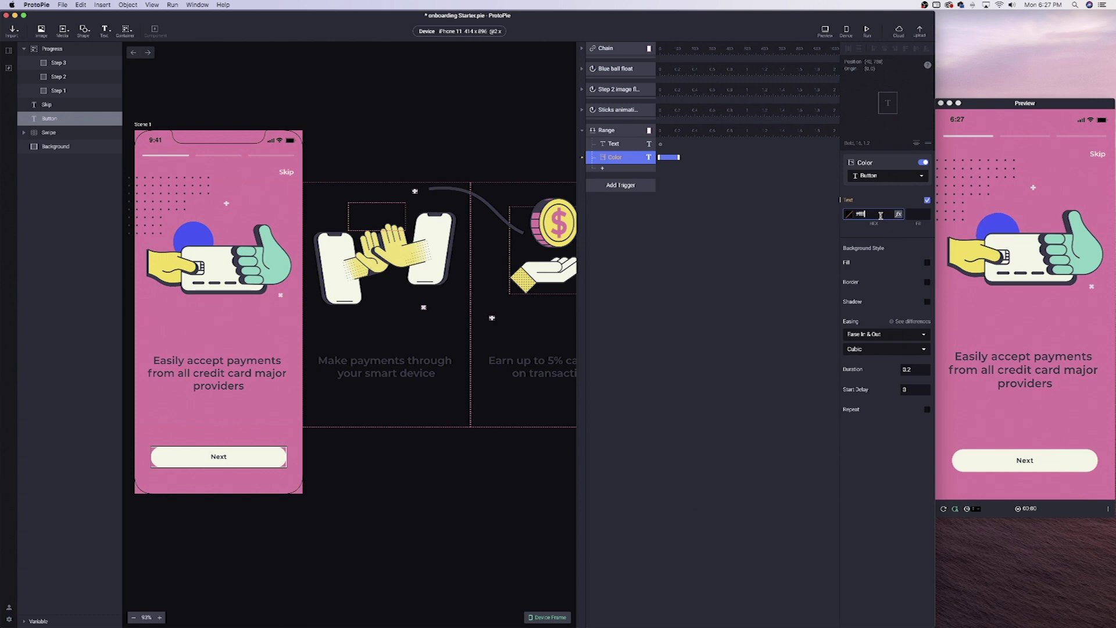
click(927, 262)
click(880, 278)
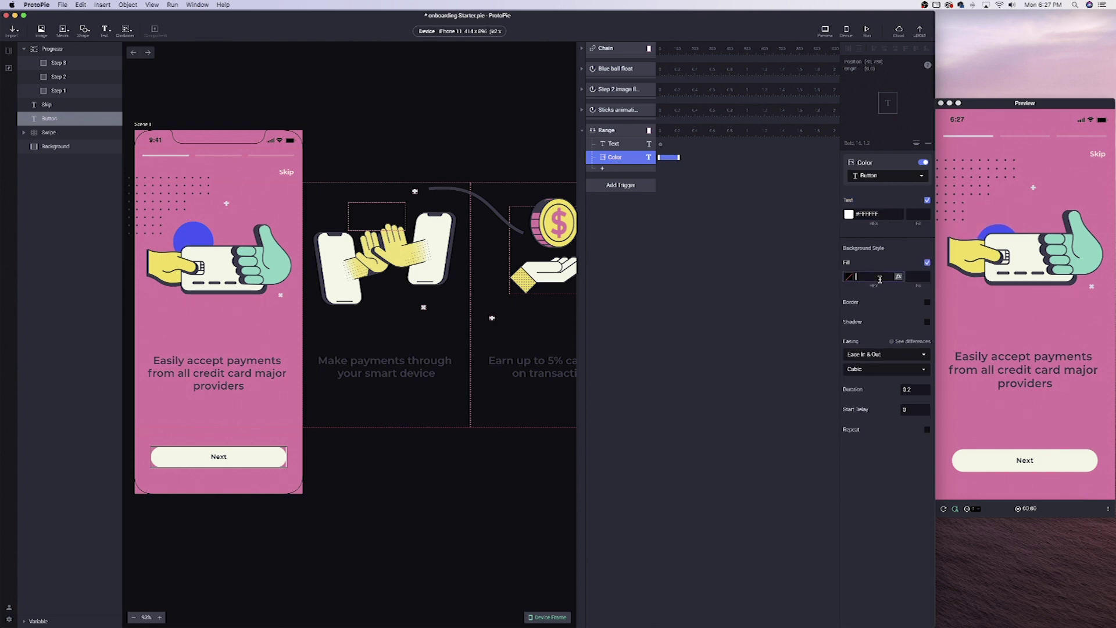
text(#383a48)
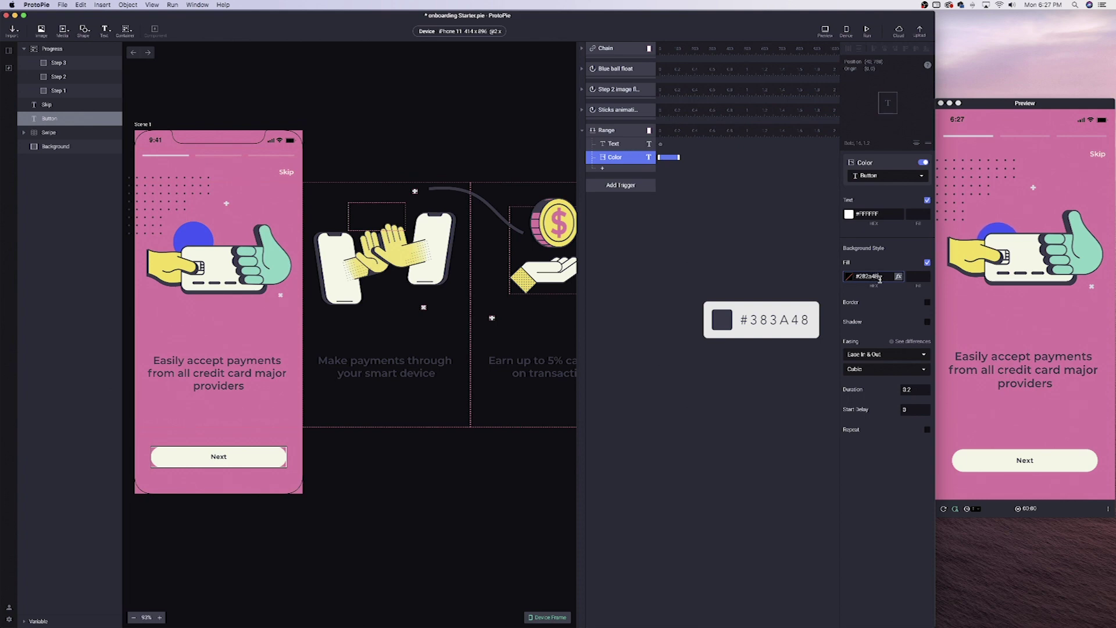
key(Return)
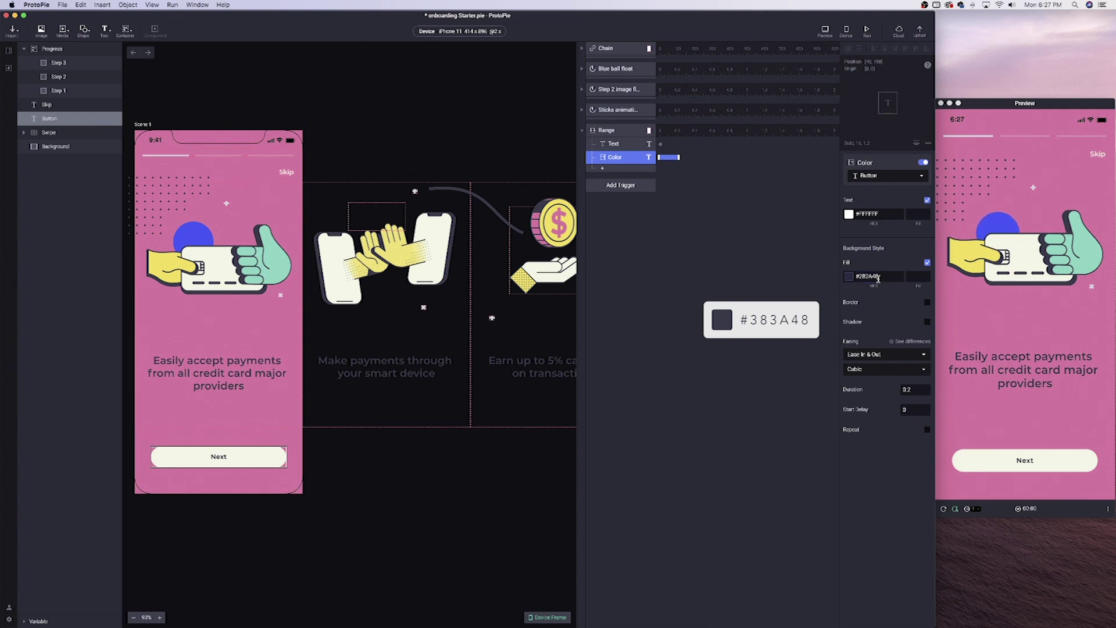
click(869, 277)
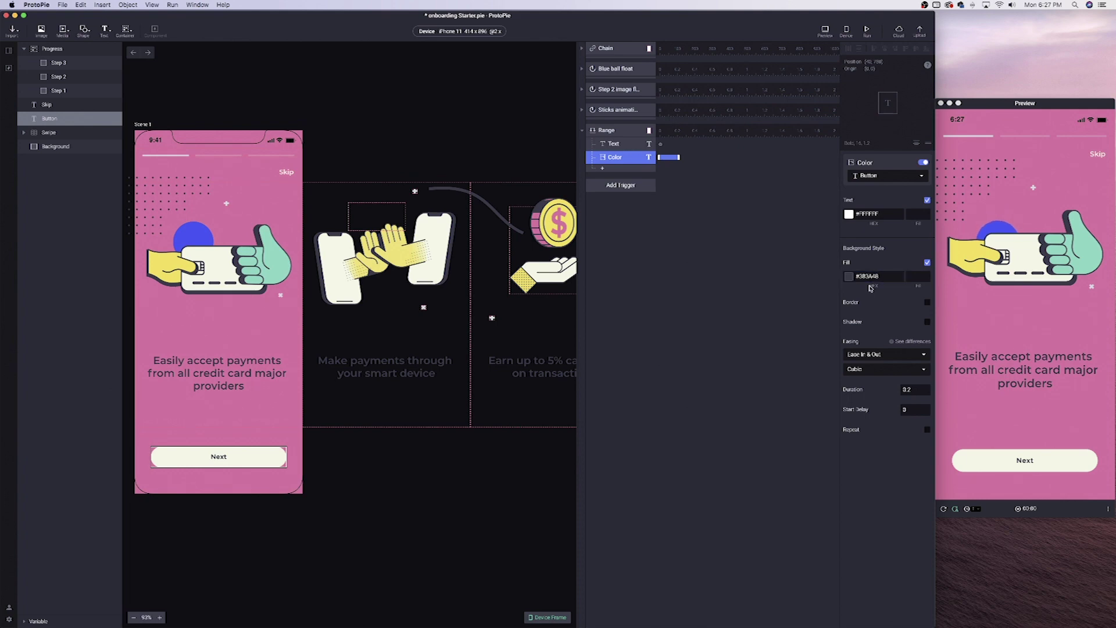
click(1048, 250)
drag(1048, 251, 1001, 251)
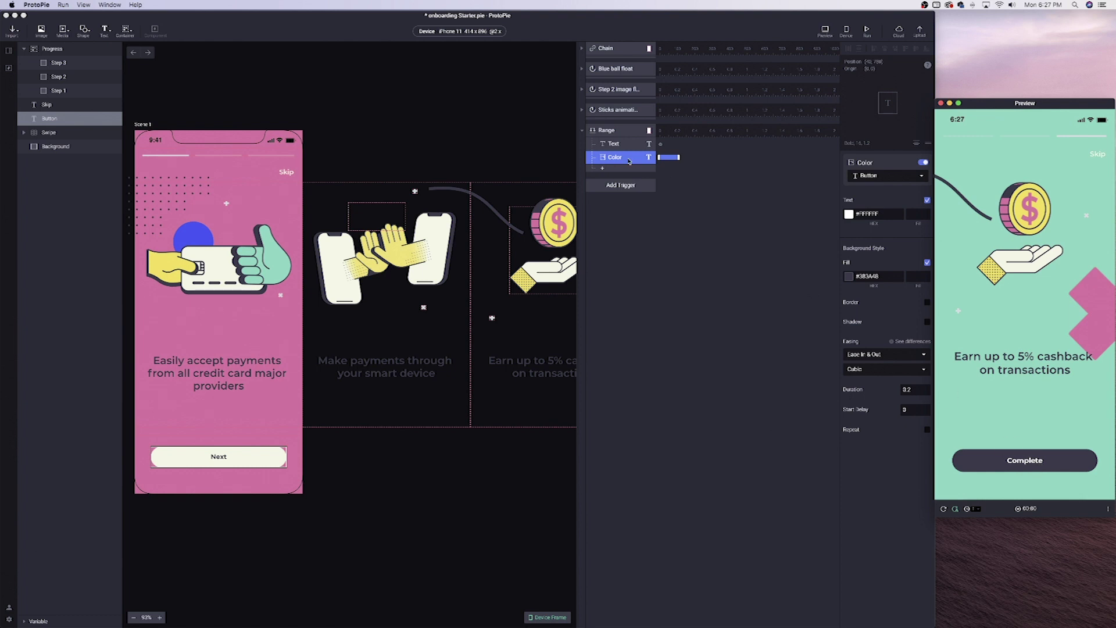
Step: Delay the Text response by 0.1 s and retest on the last preview screen
click(612, 148)
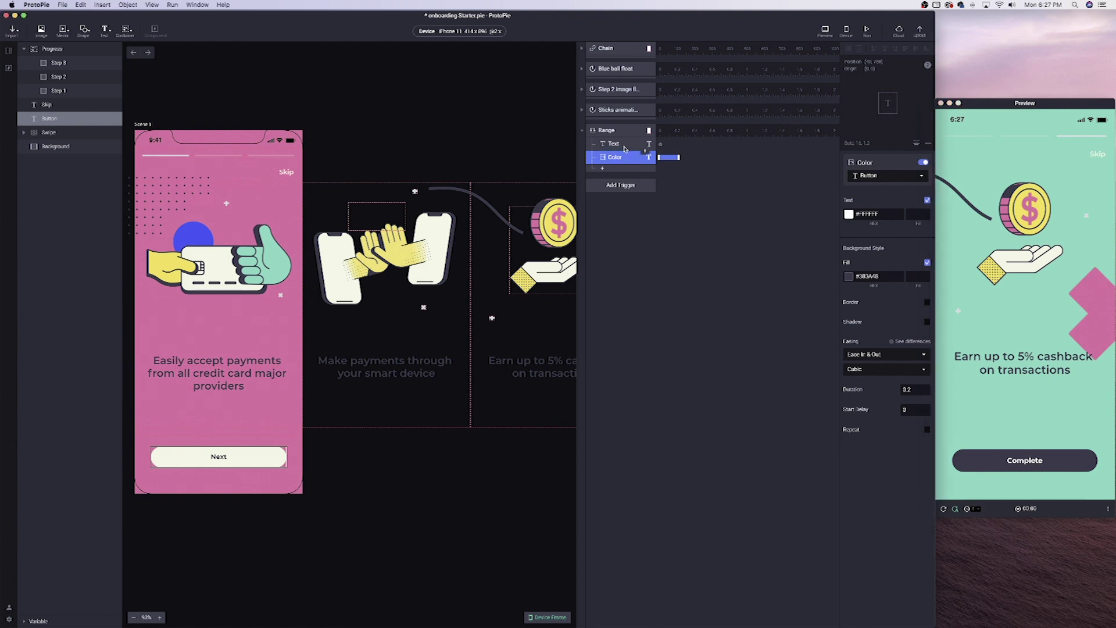
click(624, 149)
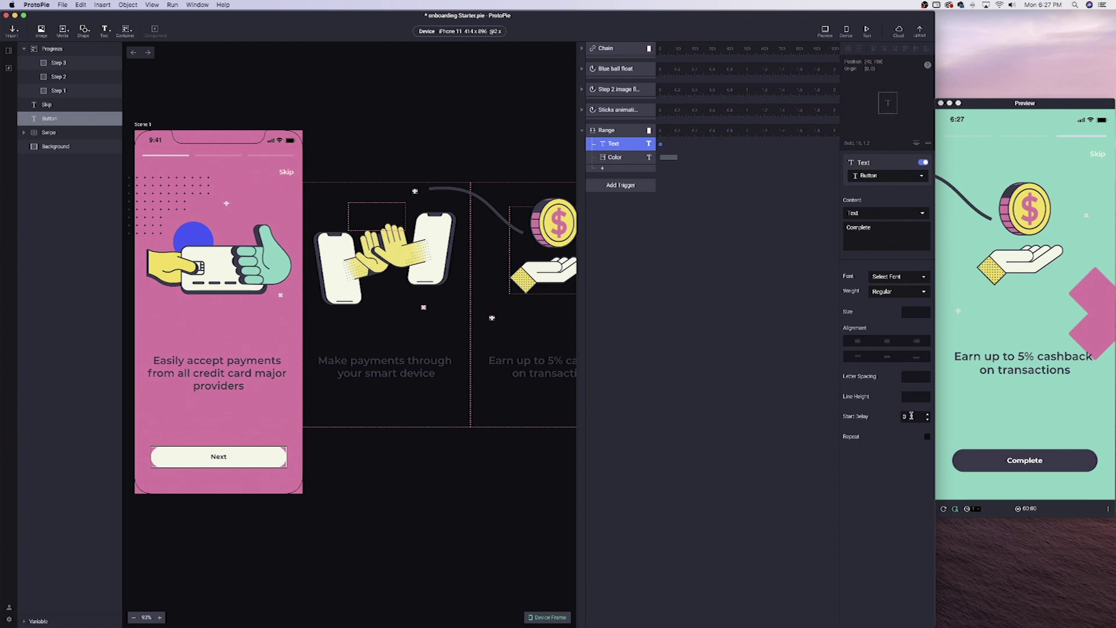
click(911, 417)
text(.1)
key(Return)
click(639, 156)
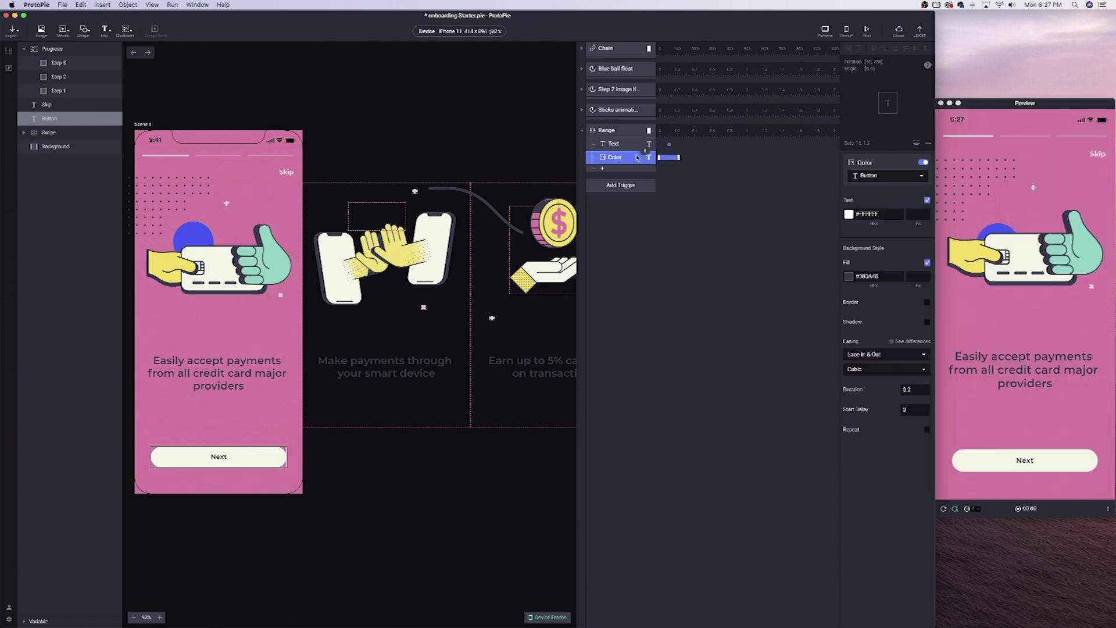
drag(1028, 322, 988, 324)
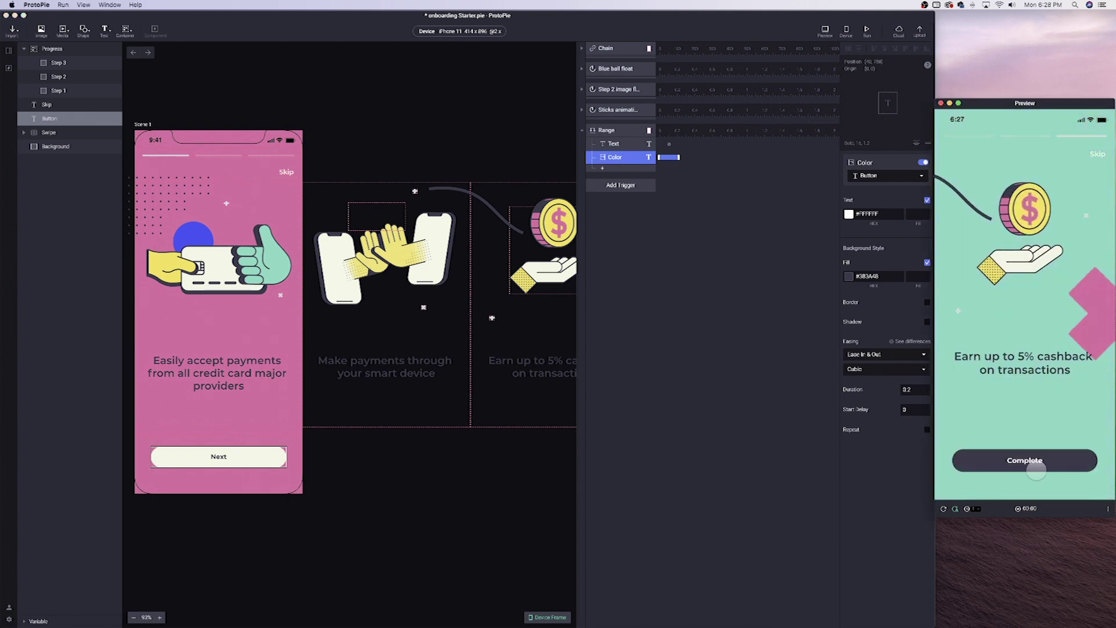
click(602, 132)
Step: Duplicate the Range trigger and set the copy to the opposite comparison at 827
click(603, 133)
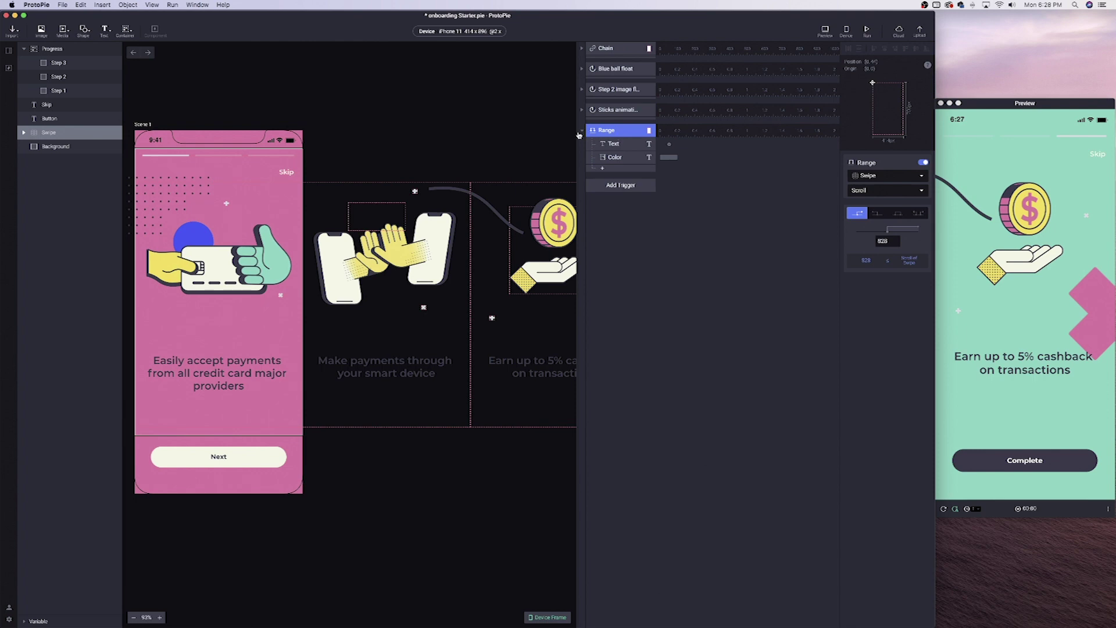
key(super+d)
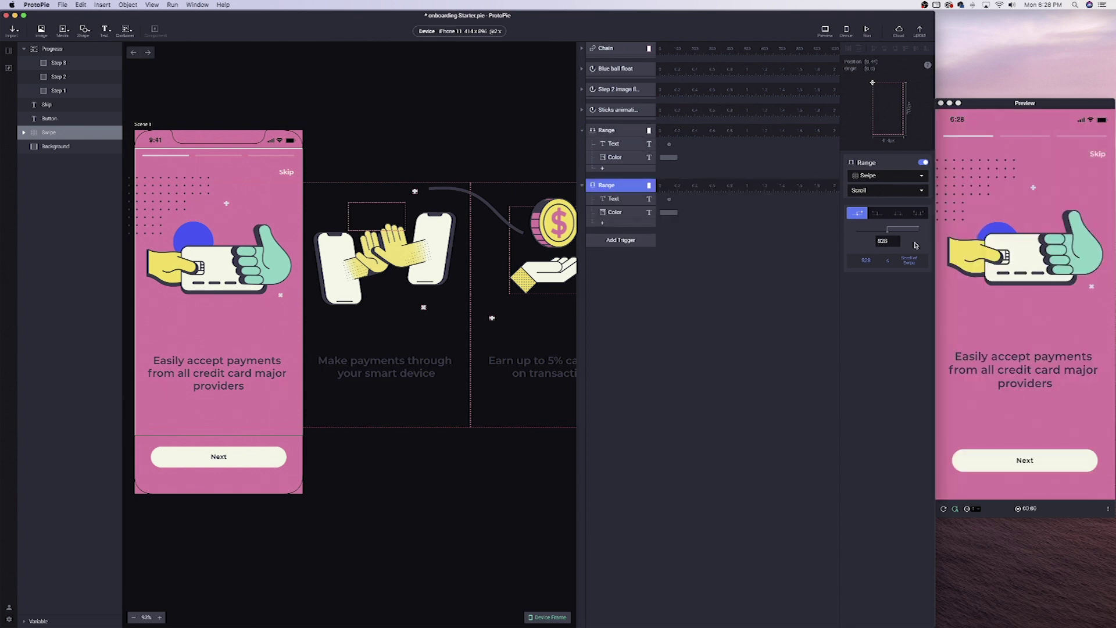
mouse_move(1063, 244)
mouse_down()
mouse_move(990, 248)
mouse_move(1058, 256)
mouse_up()
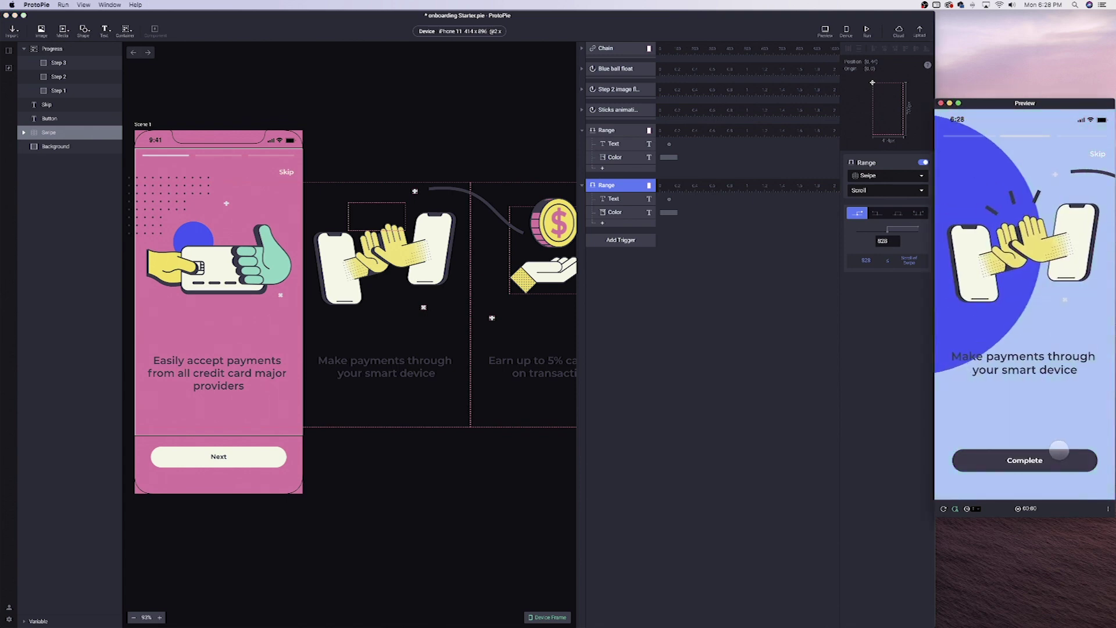
click(877, 213)
click(888, 241)
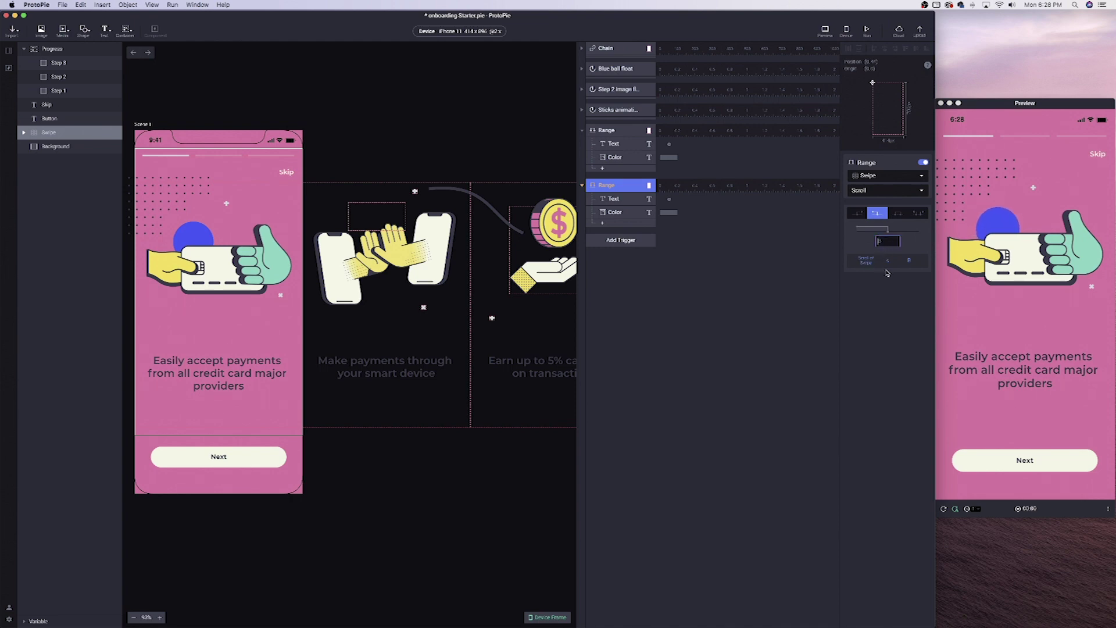
text(8)
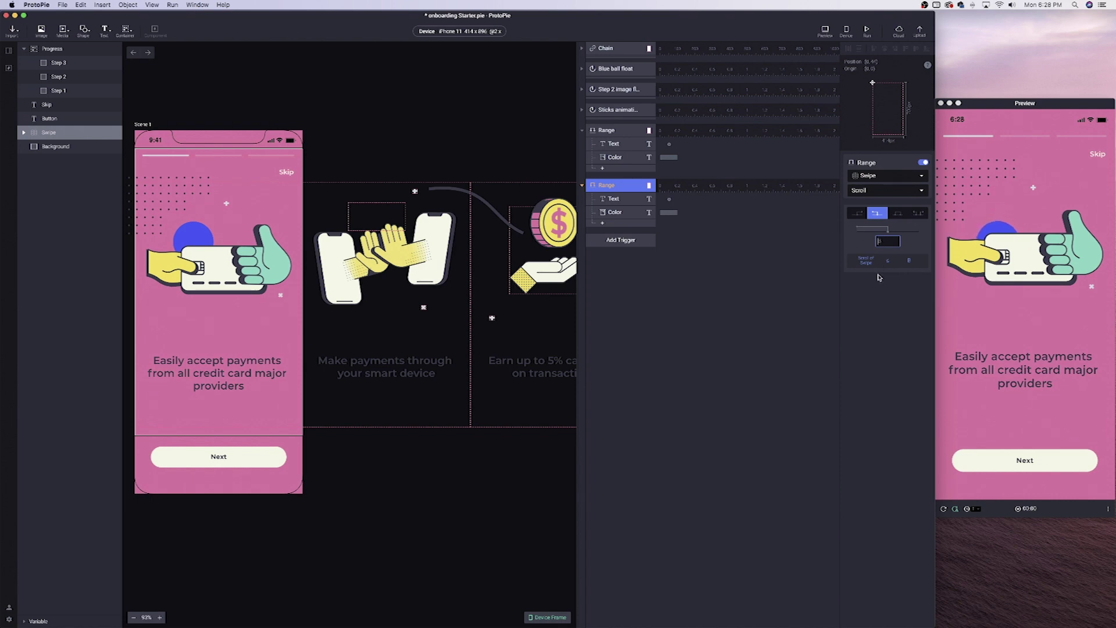
key(Return)
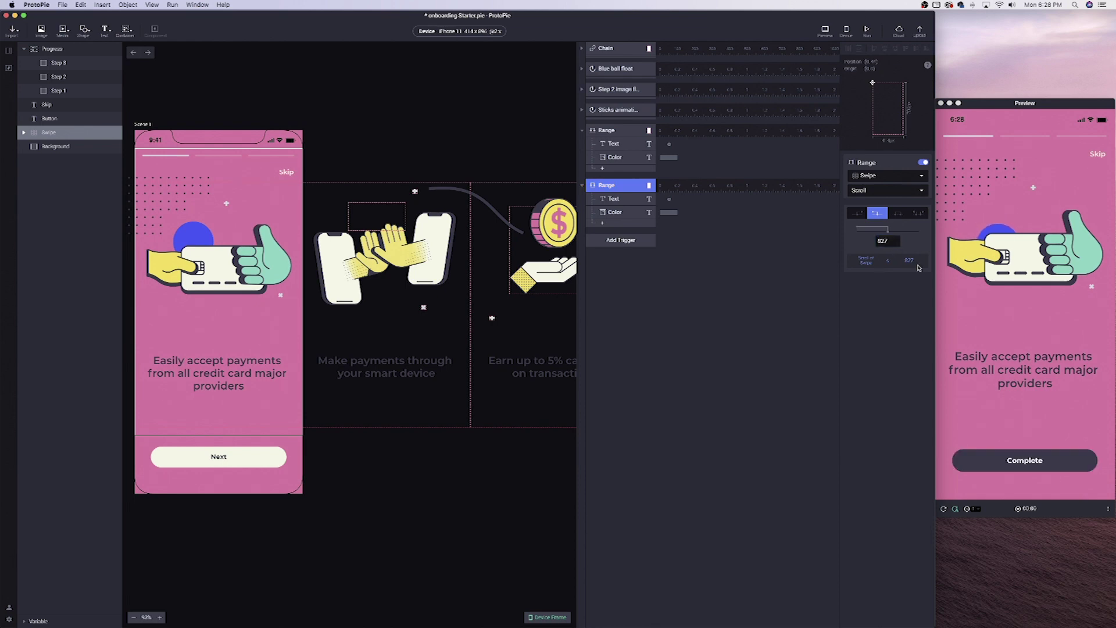
Step: Change the copied Text response's label from Complete to 'Next'
click(616, 199)
key(super+a)
text(N)
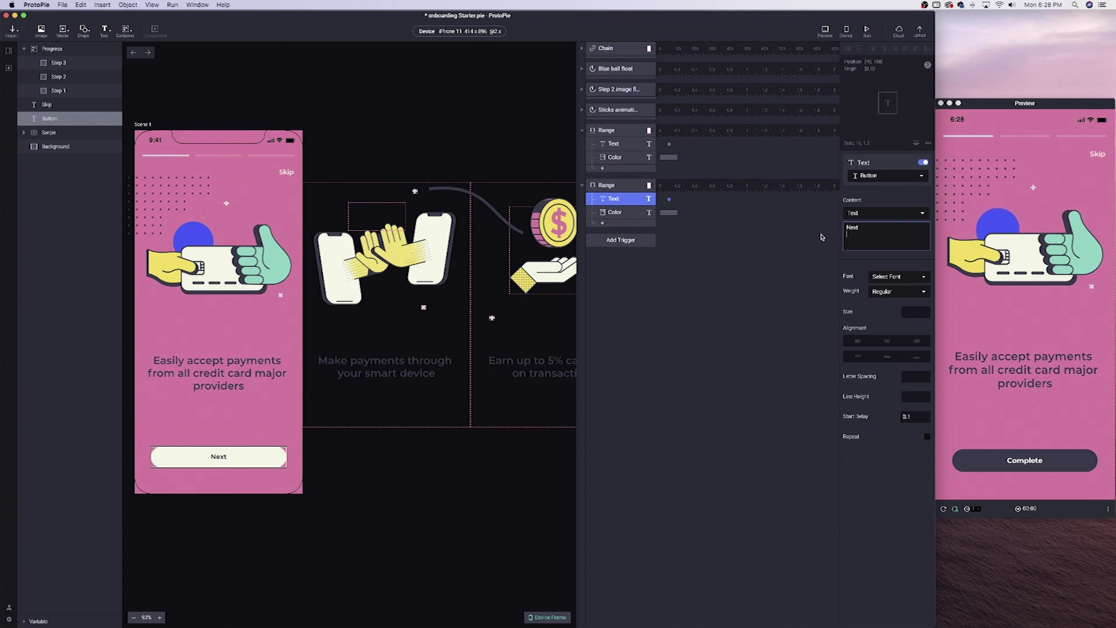
Step: Set the second Range's Color response to fill #F3F6E6 and text #383A48
click(625, 213)
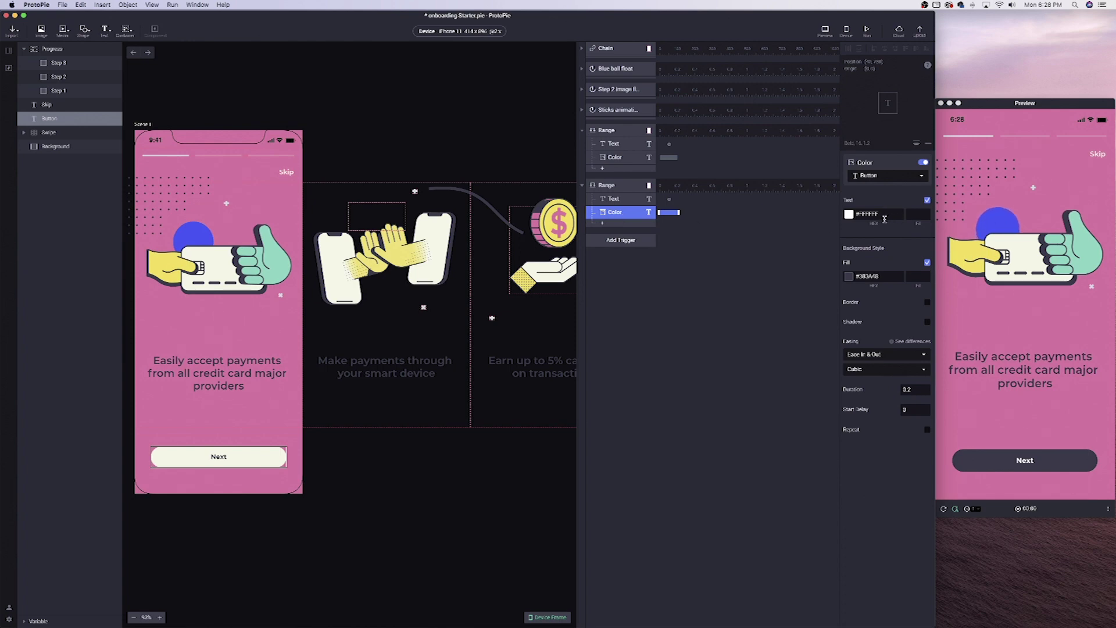
click(870, 276)
key(super+c)
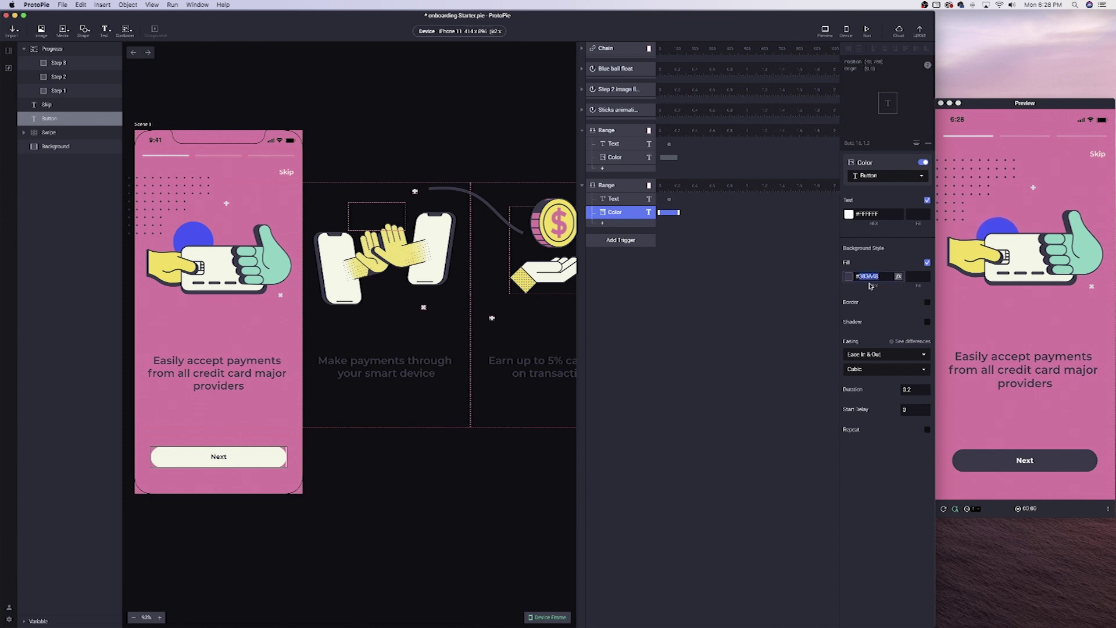
key(BackSpace)
text(f3f6e6)
key(Return)
click(880, 214)
key(super+v)
key(Return)
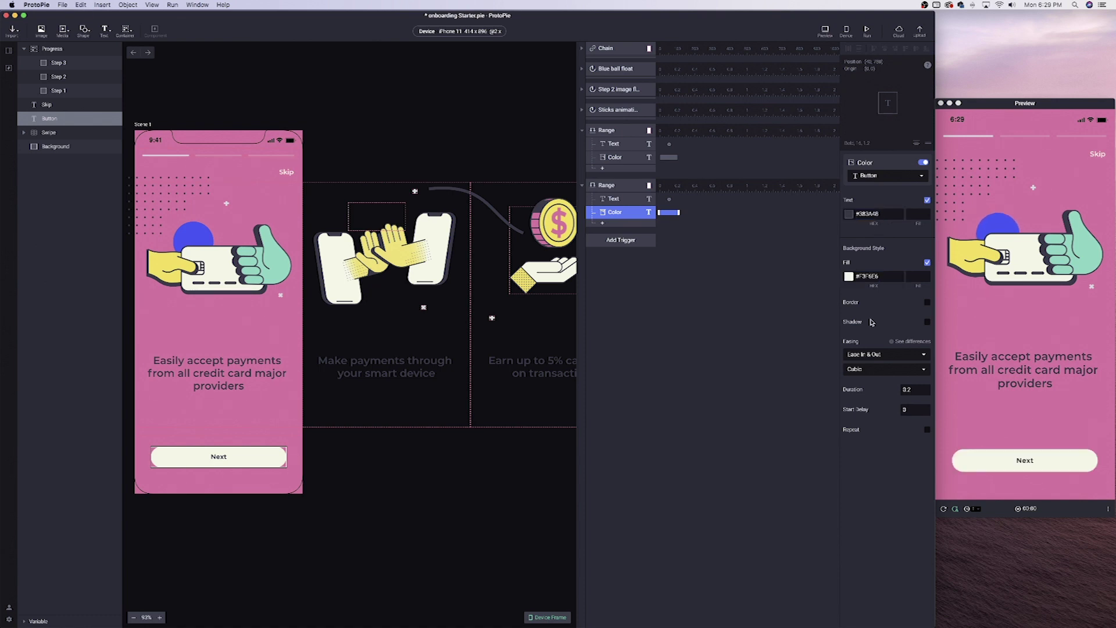
Step: Swipe the preview back and forth to confirm the button toggles between Complete and Next
click(988, 295)
drag(1050, 251, 982, 258)
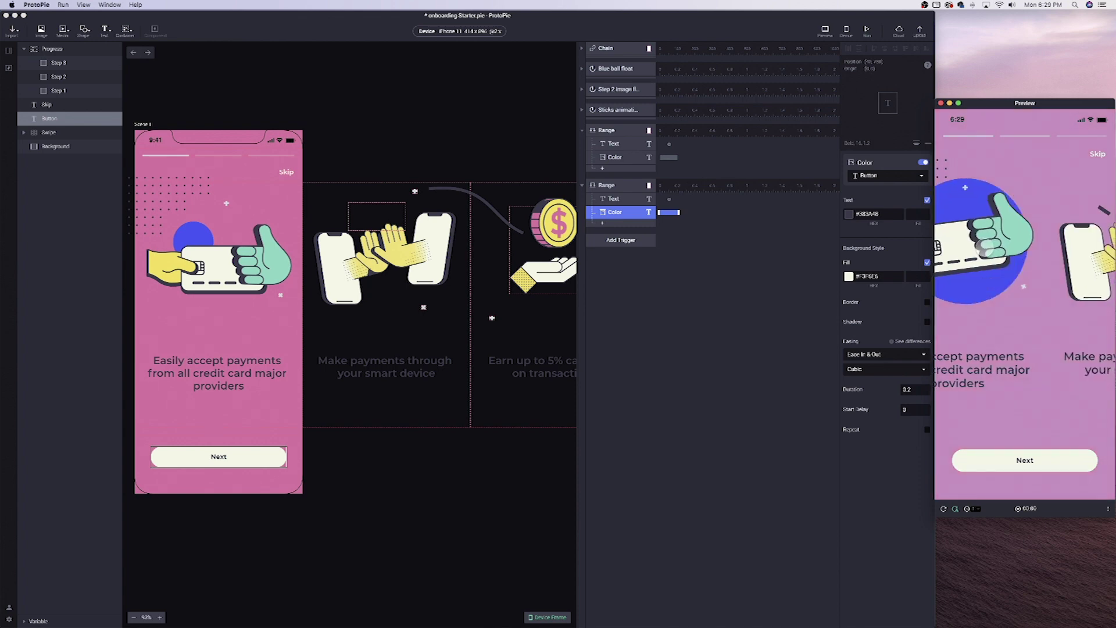
drag(1030, 342, 973, 331)
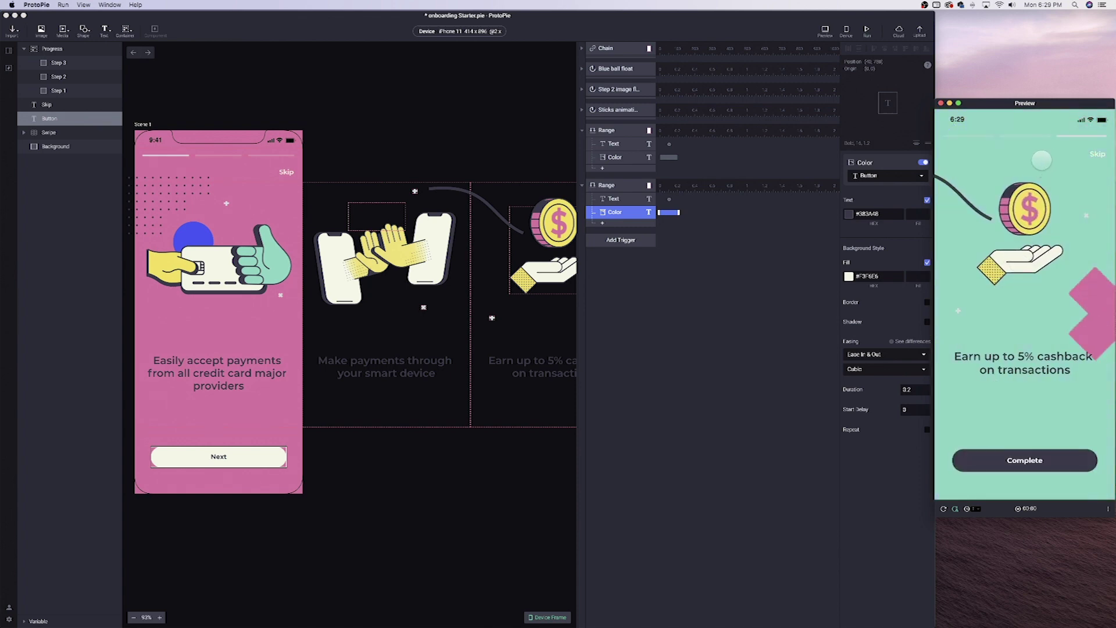
drag(976, 273, 1049, 285)
mouse_move(1004, 285)
mouse_down()
mouse_move(1046, 284)
mouse_move(996, 281)
mouse_up()
drag(1040, 283, 997, 279)
drag(1005, 215, 1044, 226)
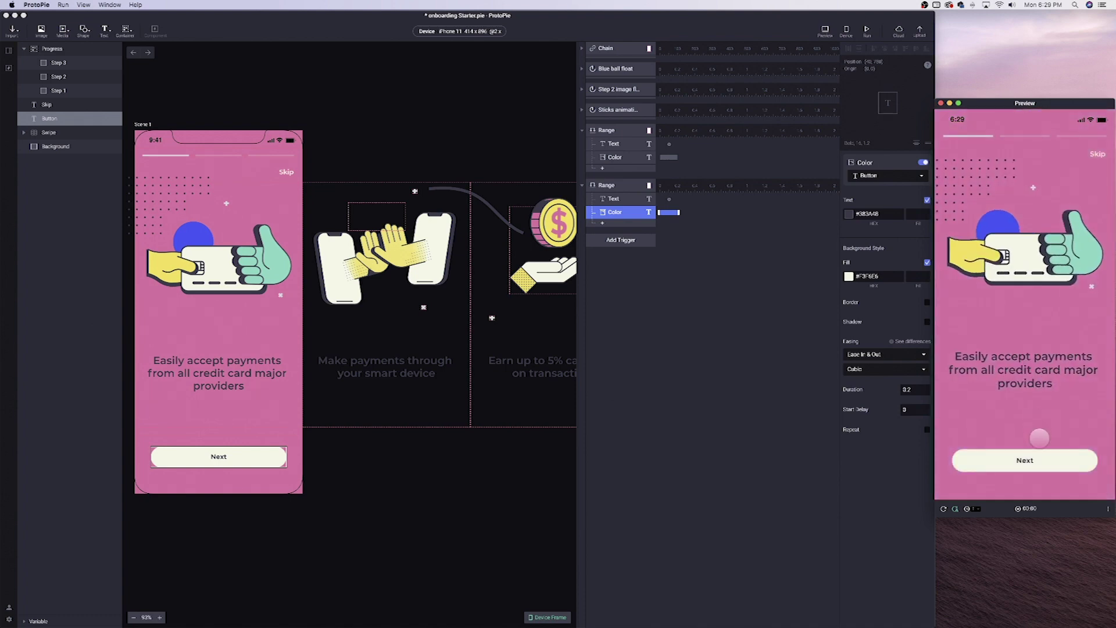
Step: Name the two Range triggers 'Set Complete' and 'Set Next'
click(607, 130)
double_click(607, 130)
text(Set Complete)
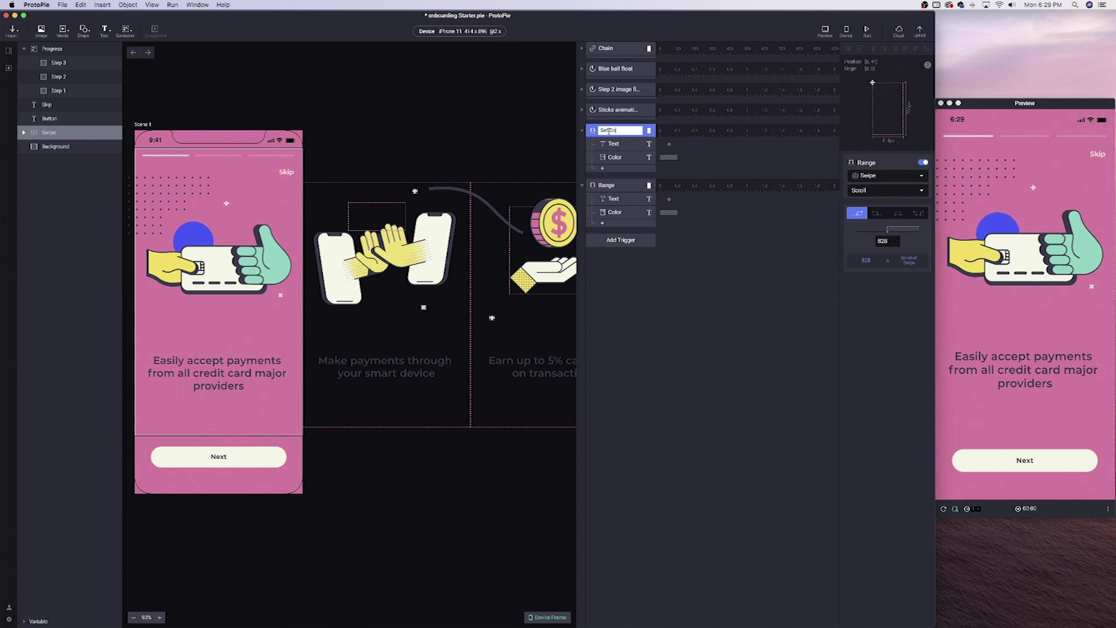
click(607, 185)
double_click(607, 185)
text(Set)
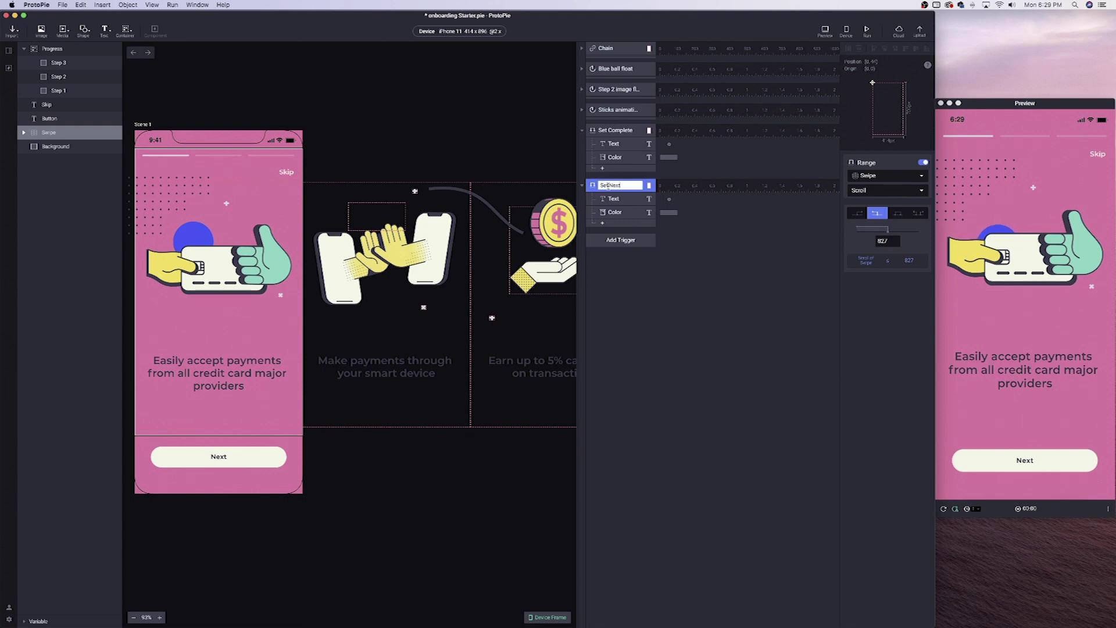
text( Next)
key(Return)
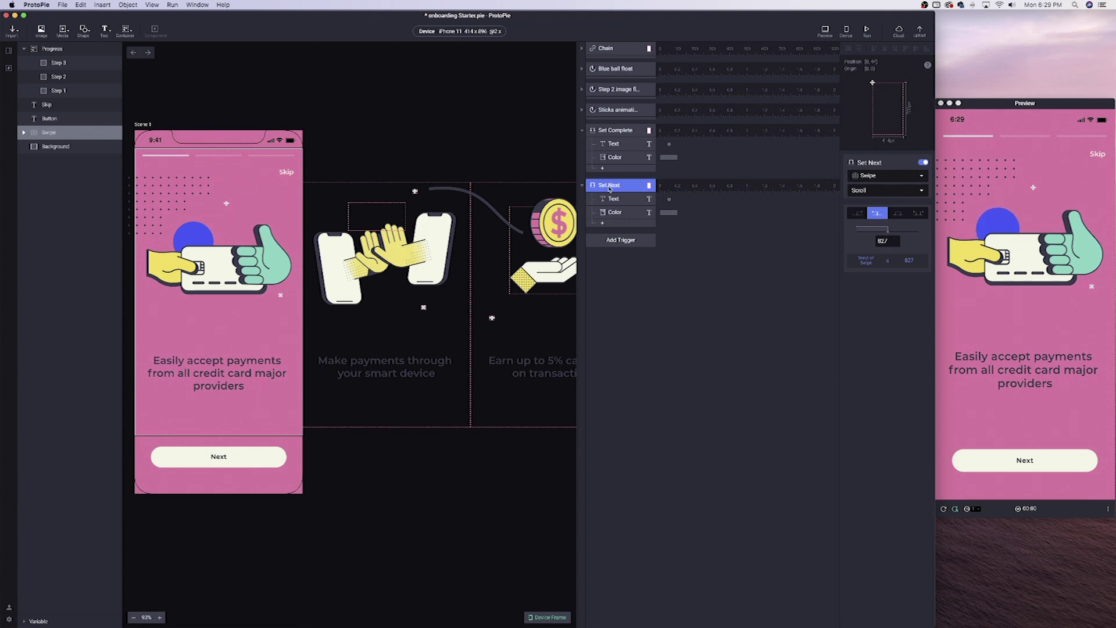
Step: Collapse both Range triggers and swipe through the onboarding pages in the preview
click(581, 132)
click(582, 152)
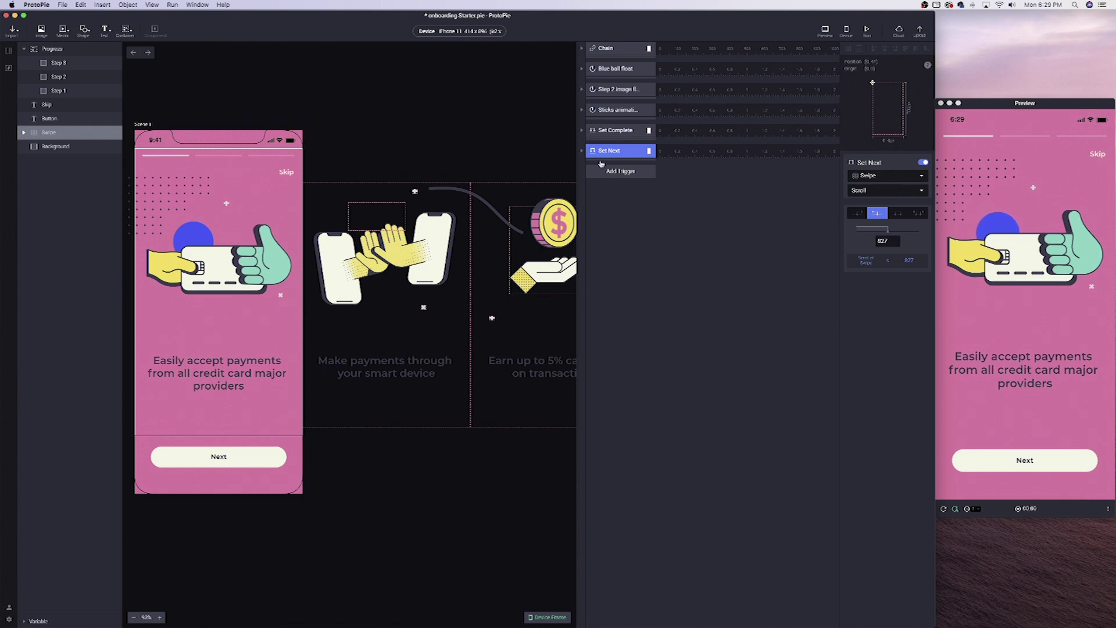
click(1040, 472)
drag(1059, 409, 1021, 378)
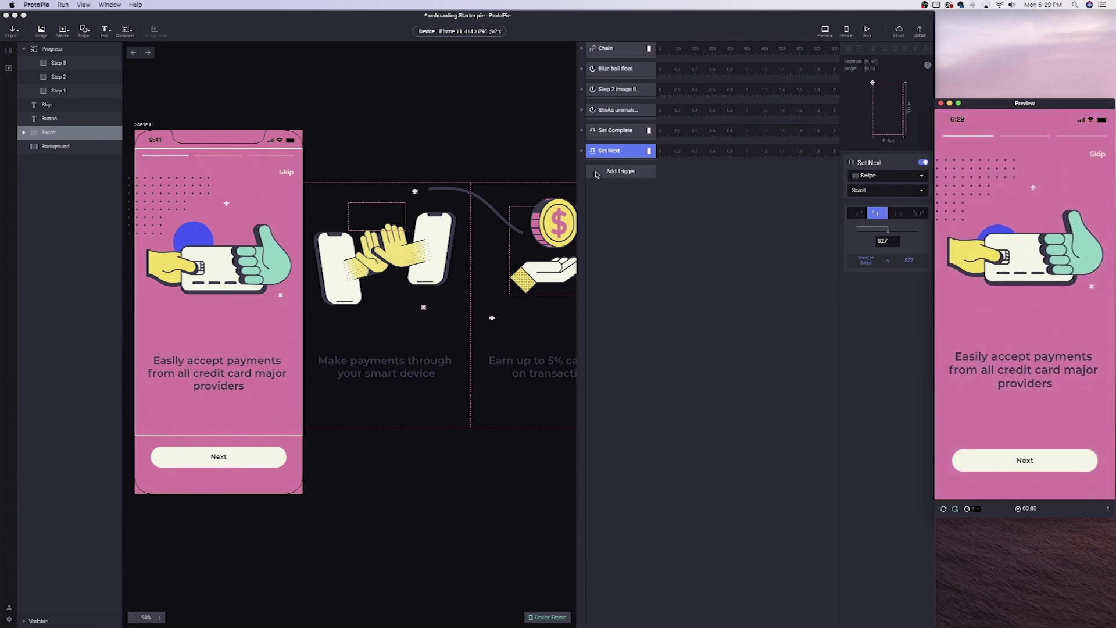
Step: Add a Tap trigger to the Button layer
click(596, 174)
click(615, 170)
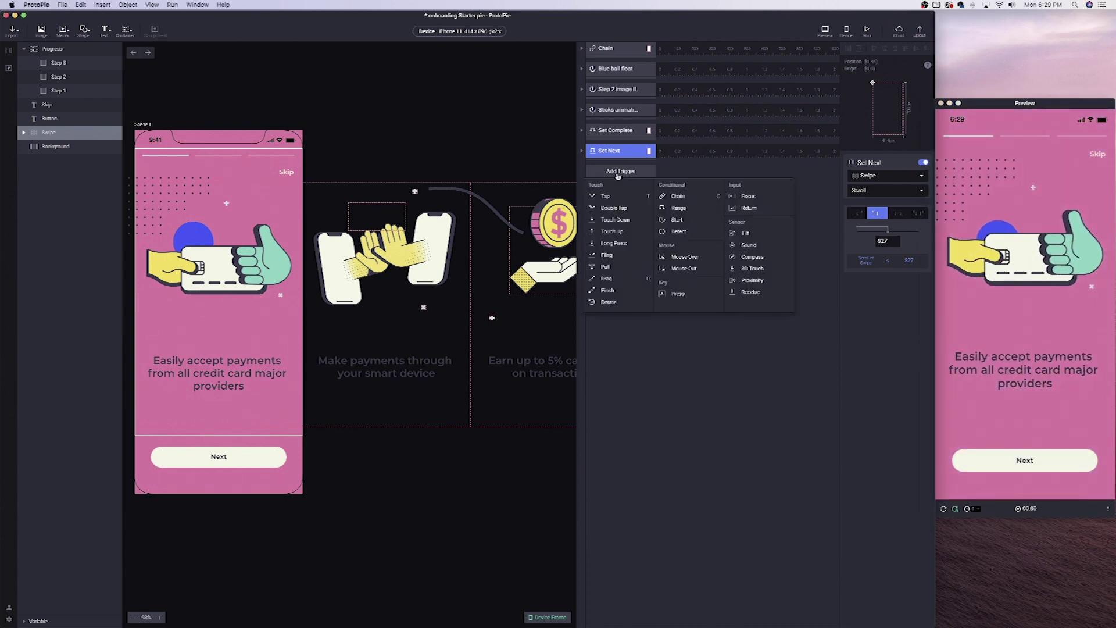
click(651, 338)
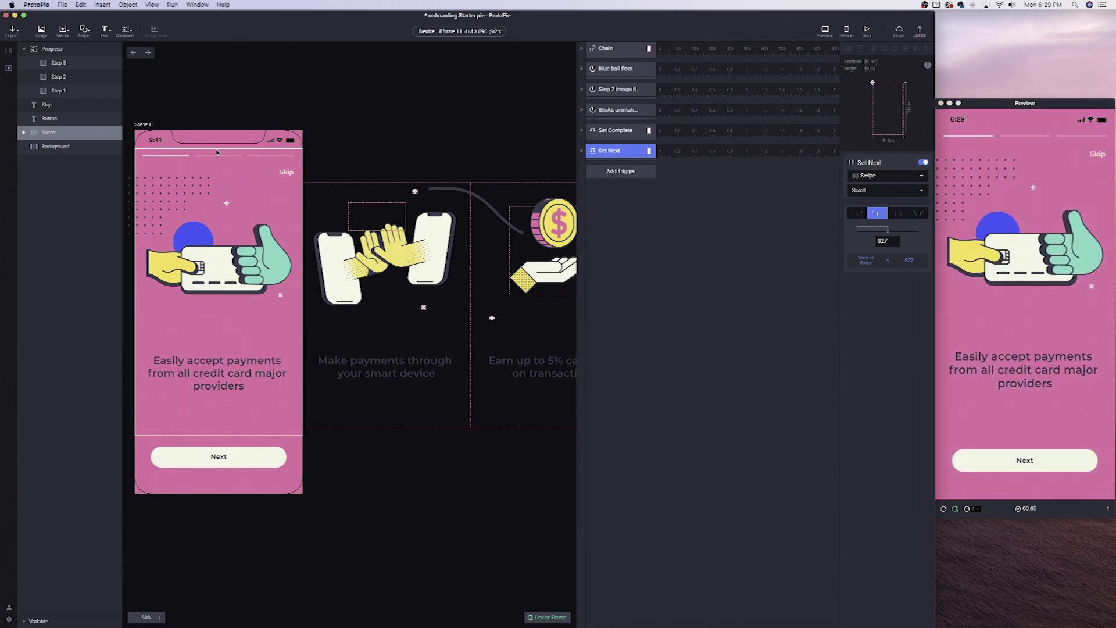
click(68, 147)
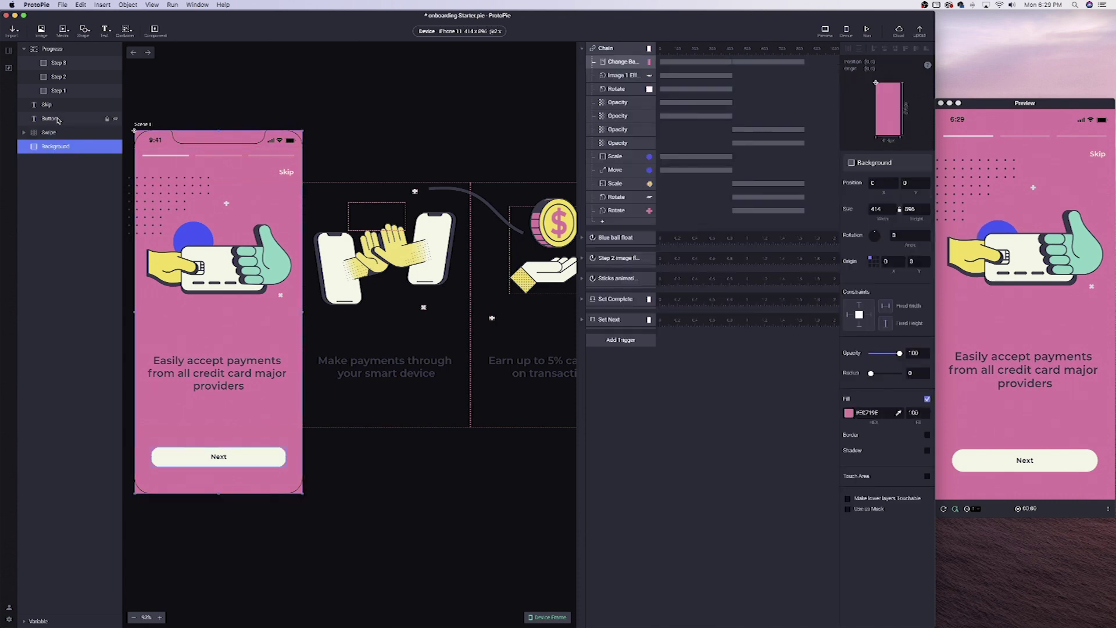
click(50, 118)
click(636, 240)
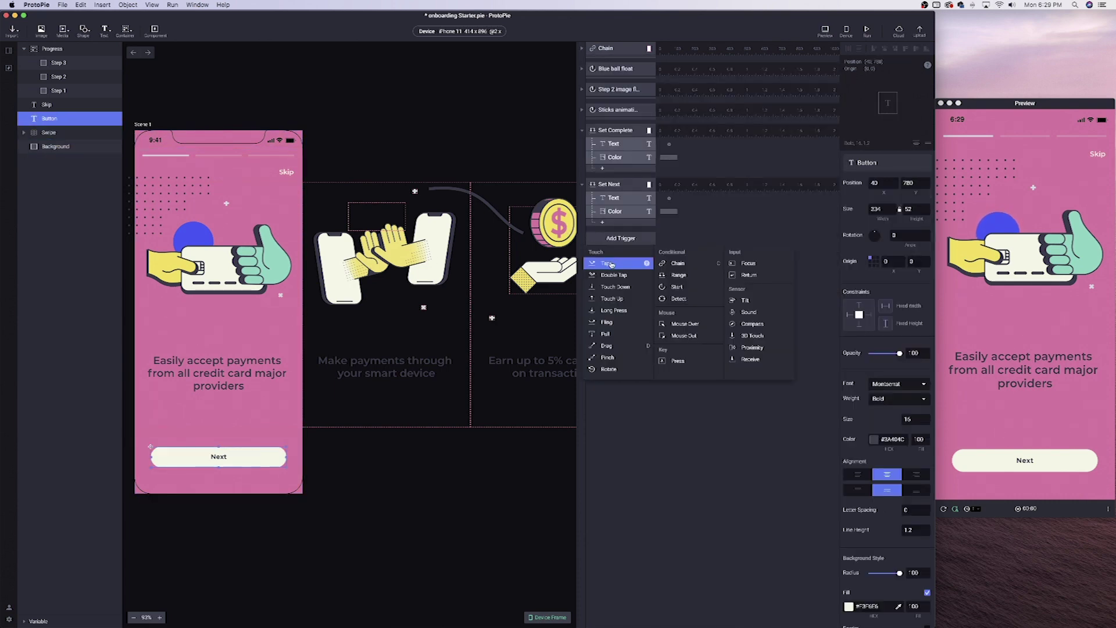
click(611, 264)
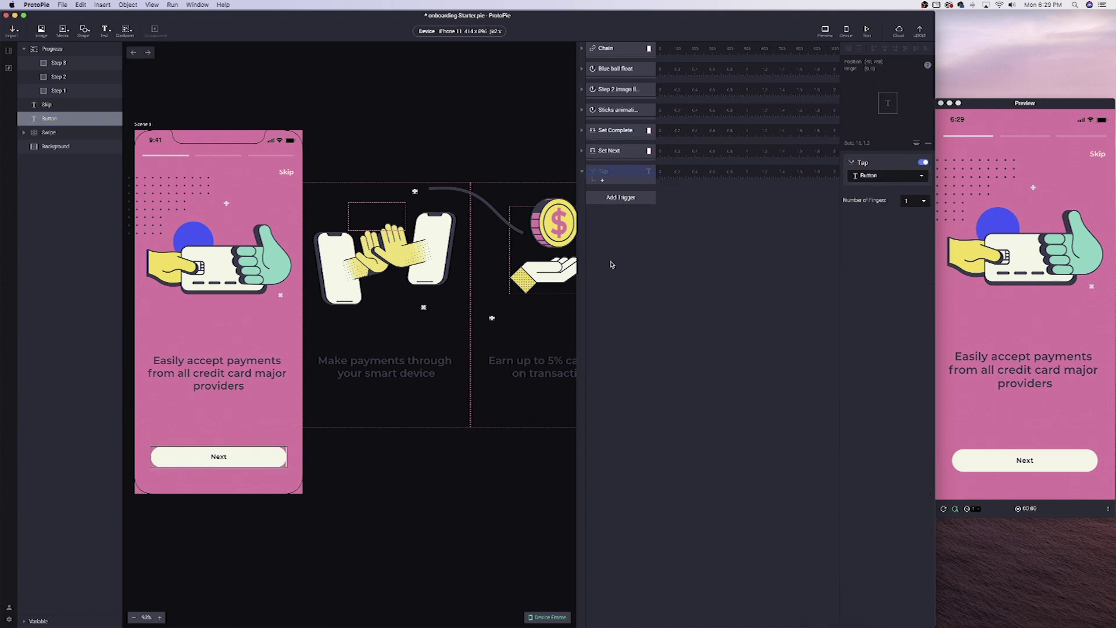
Step: Under Tap, add a condition requiring the Swipe layer's Scroll to equal 0
click(612, 184)
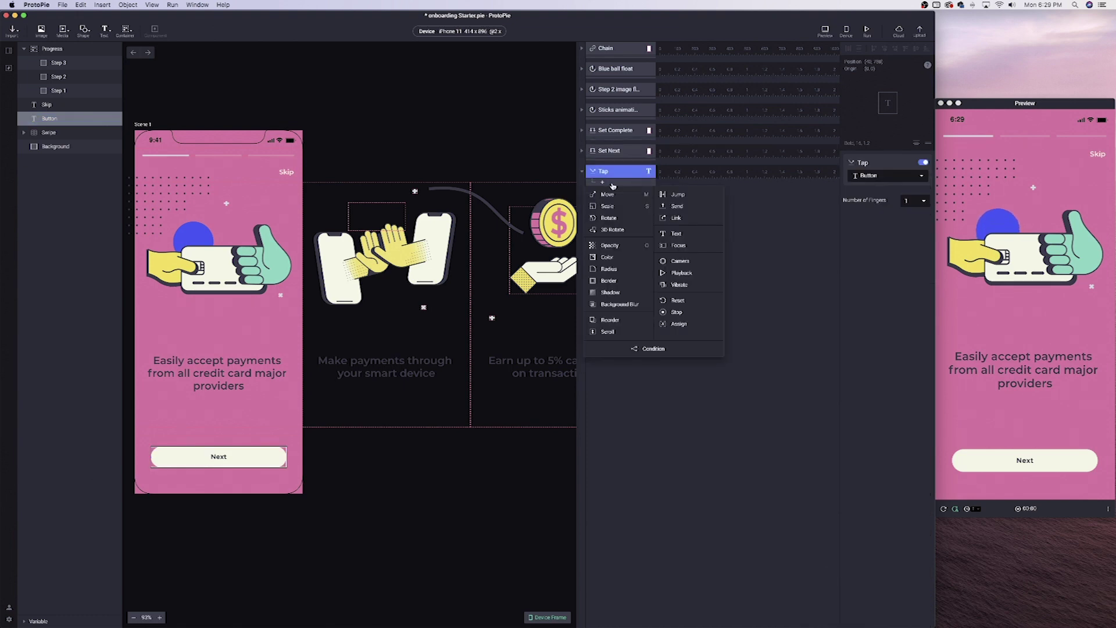
click(637, 343)
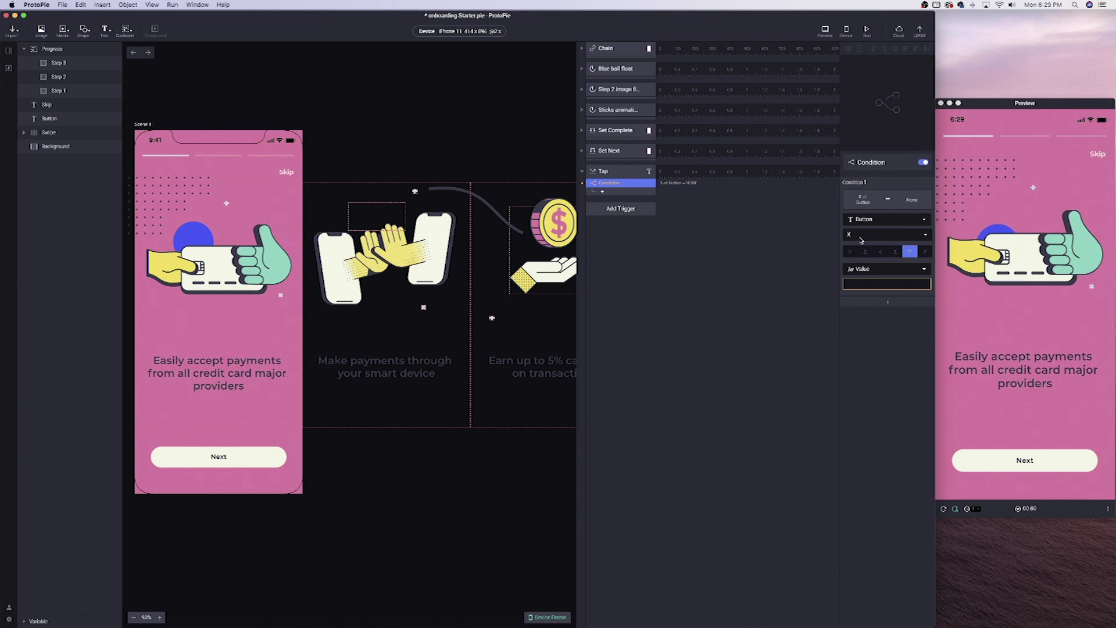
click(894, 224)
text(Sw)
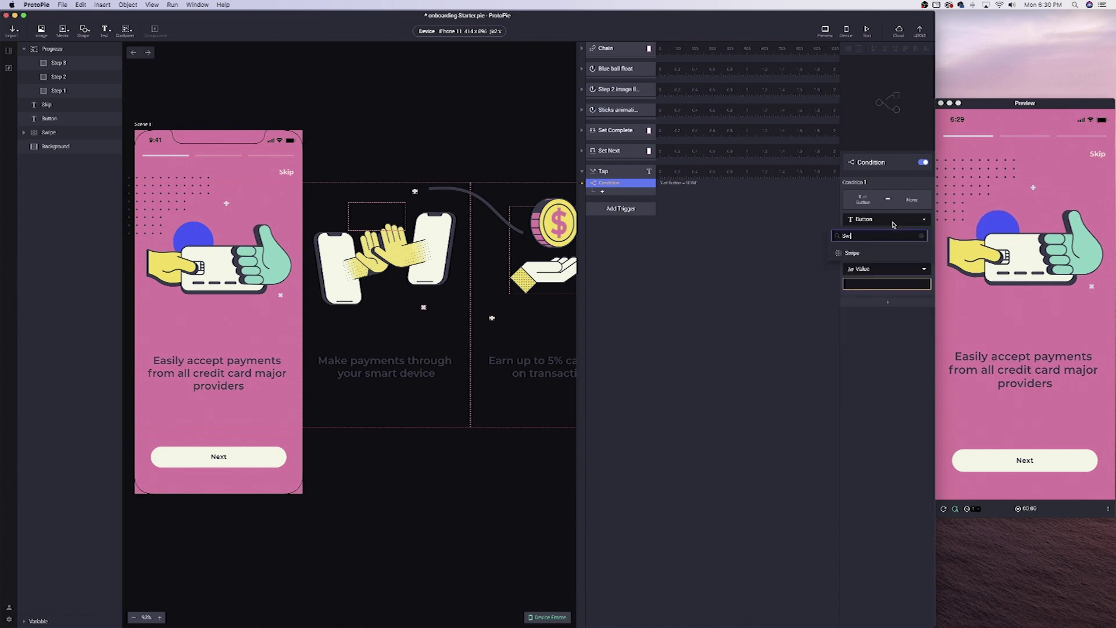
click(851, 253)
click(887, 235)
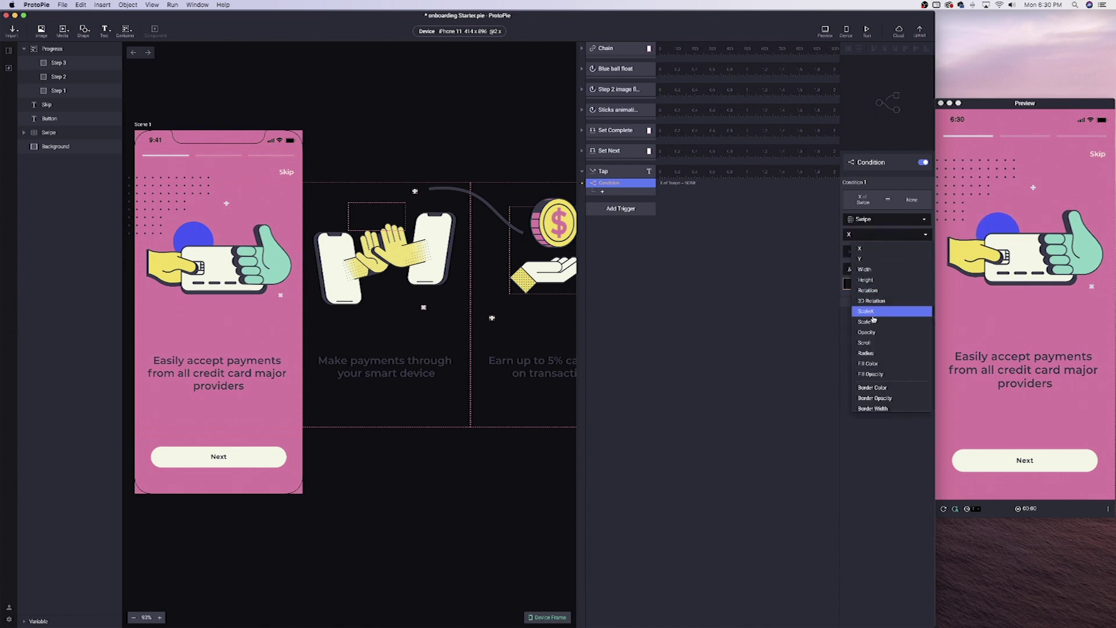
click(881, 335)
click(873, 270)
click(852, 302)
click(863, 285)
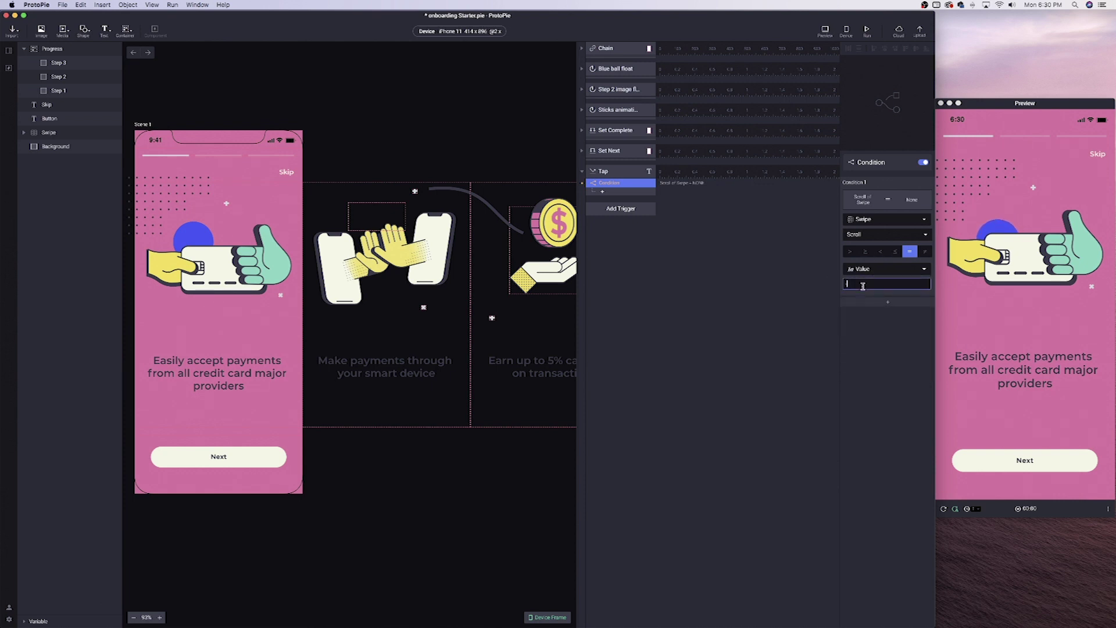
text(0)
key(Return)
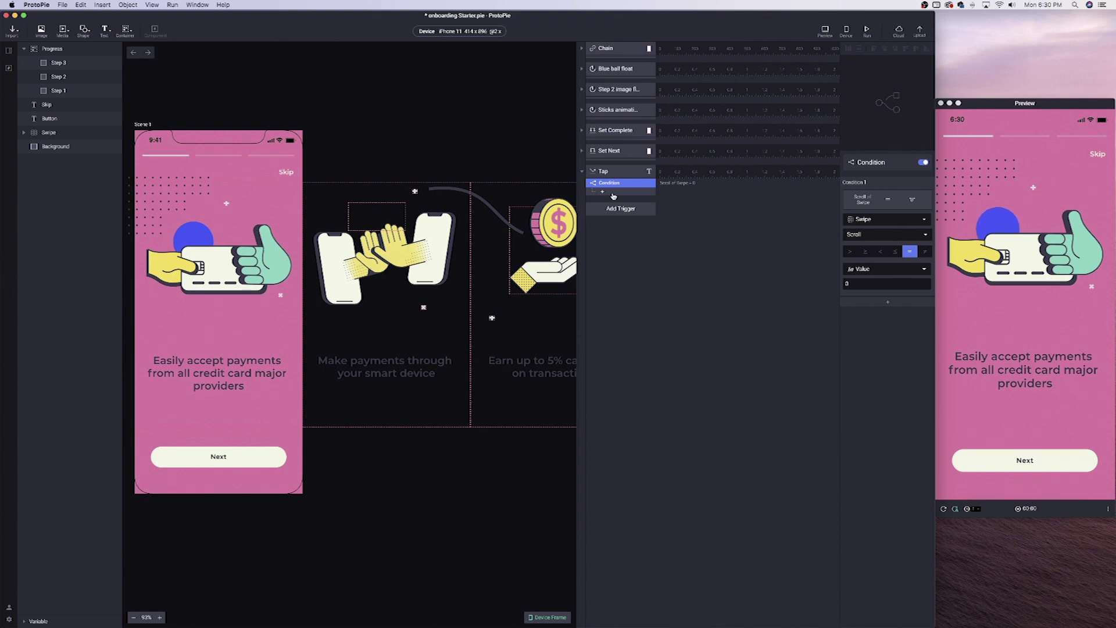
click(51, 132)
click(629, 430)
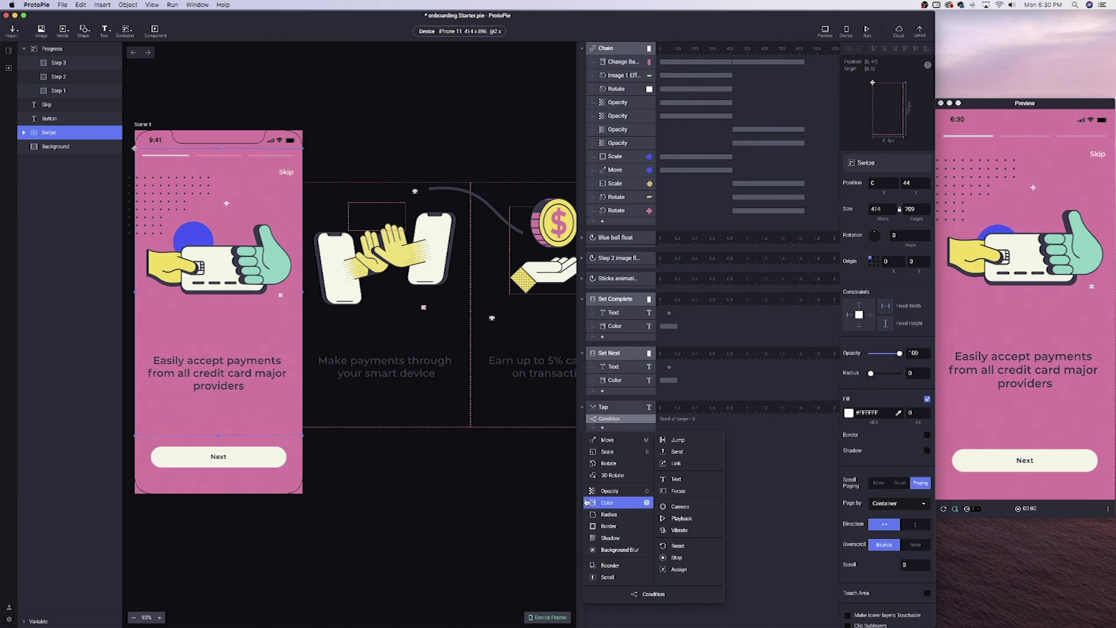
Step: Add a Scroll response under the condition that scrolls Swipe to 414
click(616, 577)
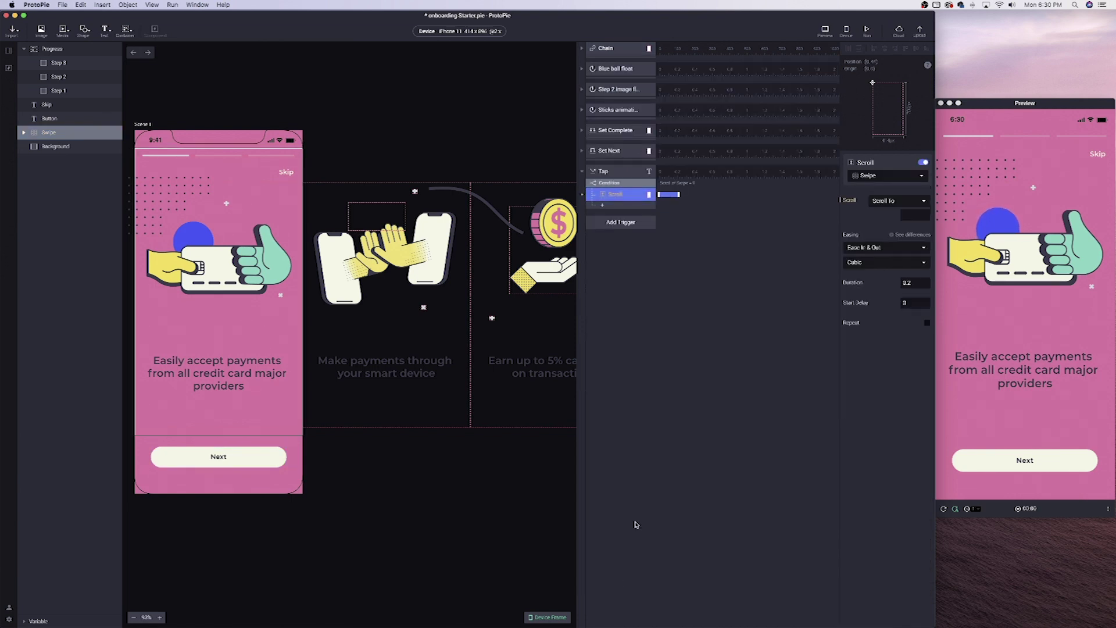
click(909, 217)
text(414)
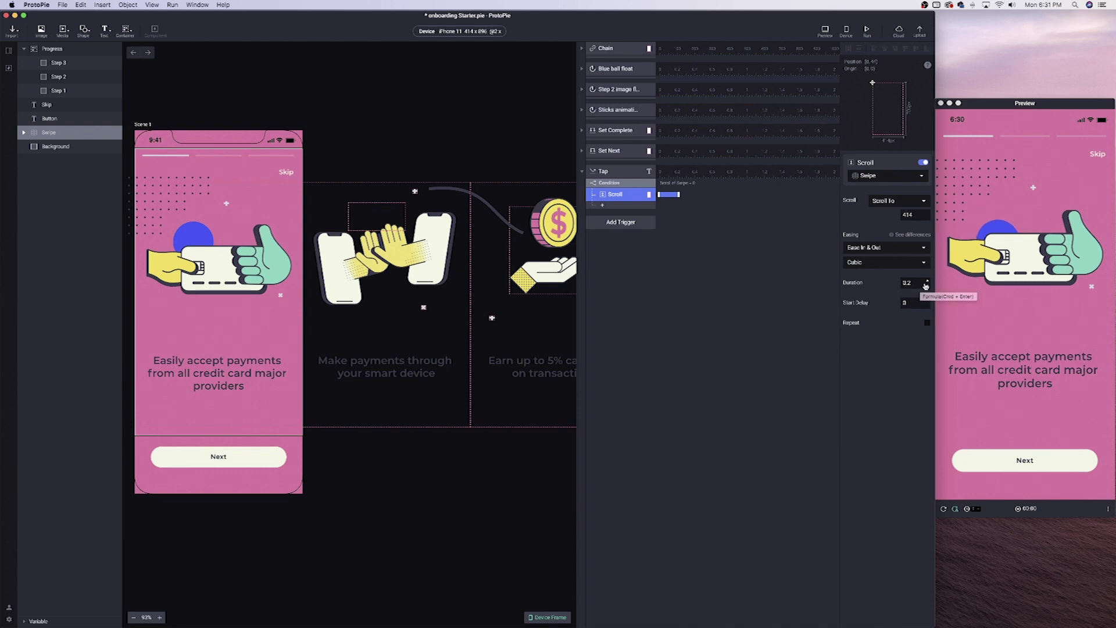
Step: Test in the preview that tapping Next advances to the second slide
click(999, 295)
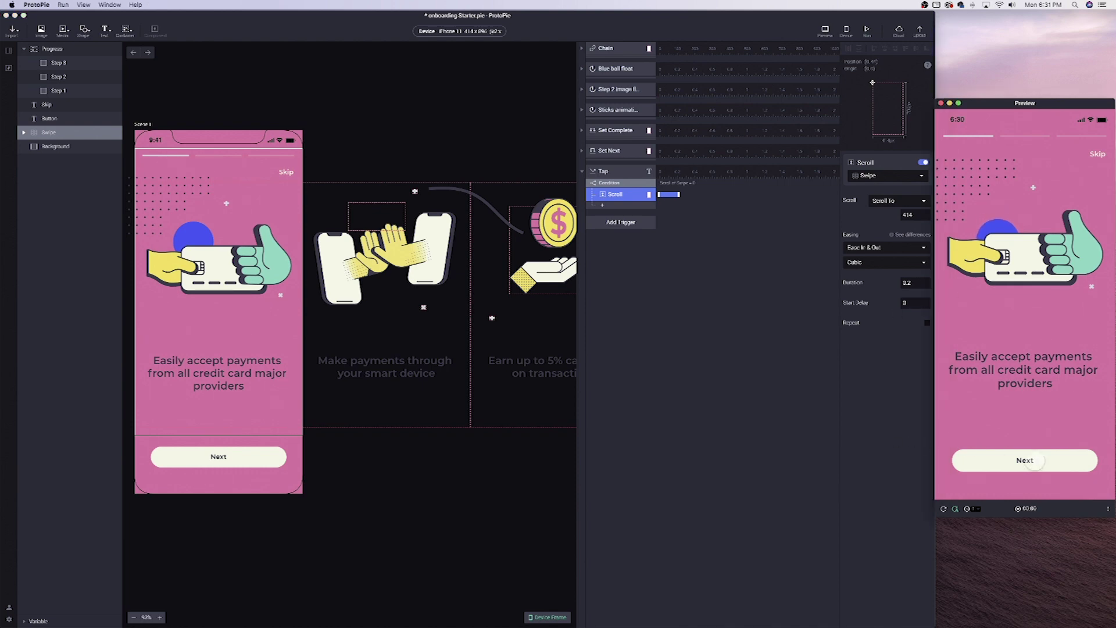
click(1033, 462)
drag(989, 309, 1066, 310)
click(1033, 459)
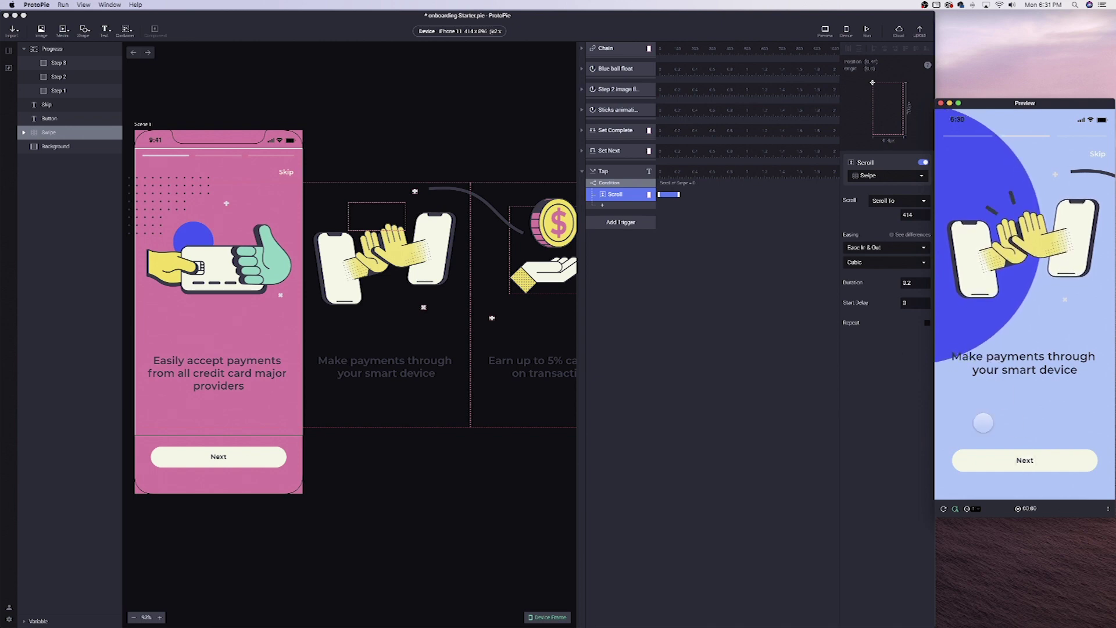
click(611, 185)
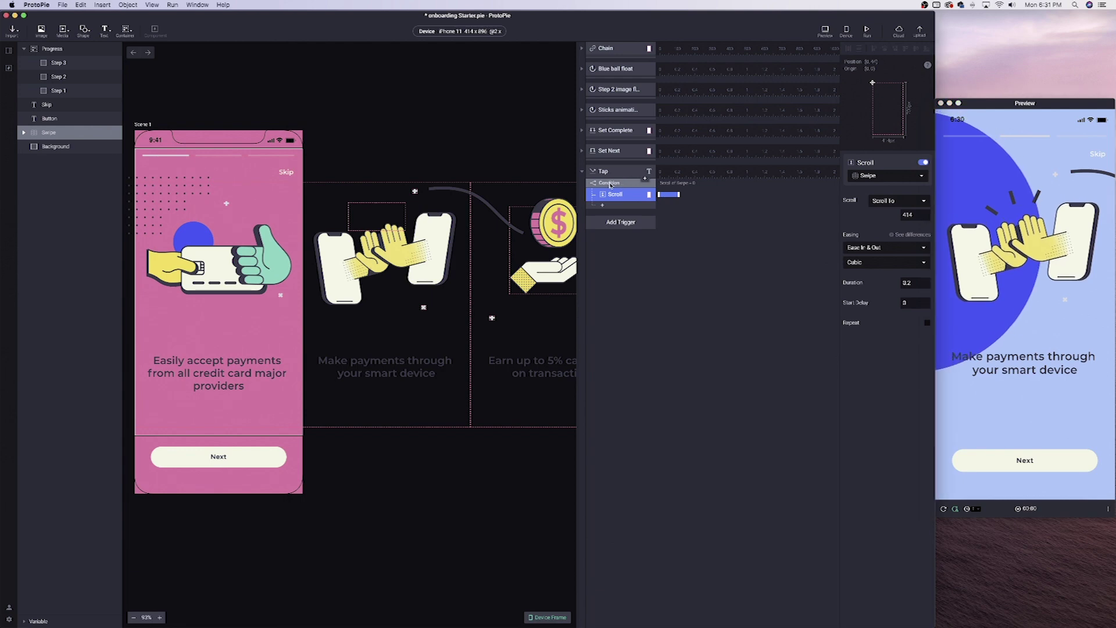
click(1028, 460)
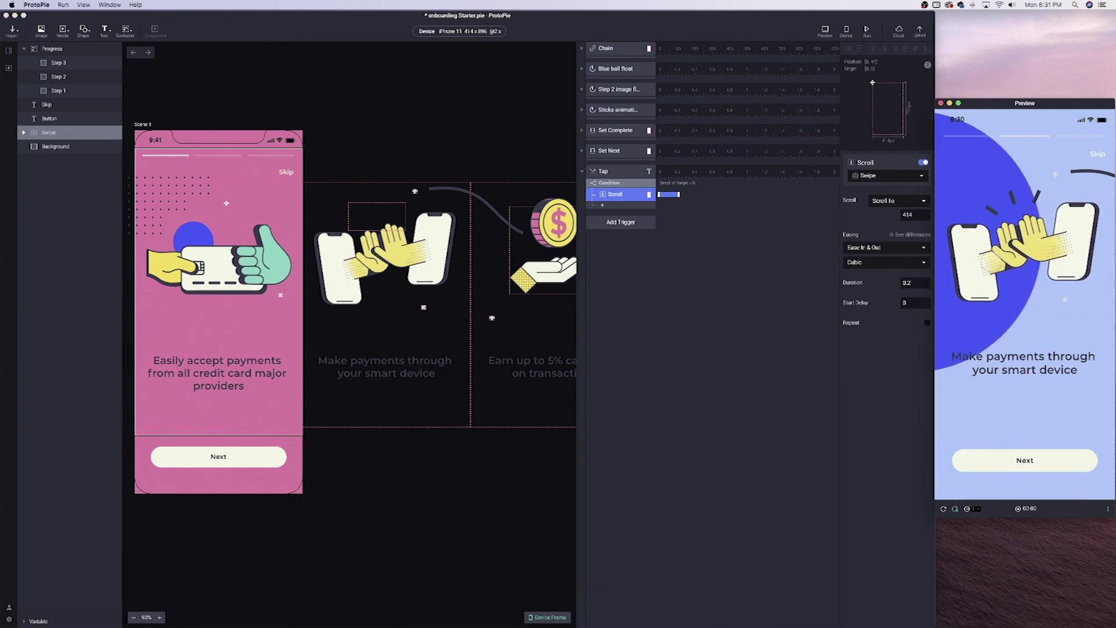
Step: Add a second Tap condition checking that Swipe's Scroll equals 414
click(610, 211)
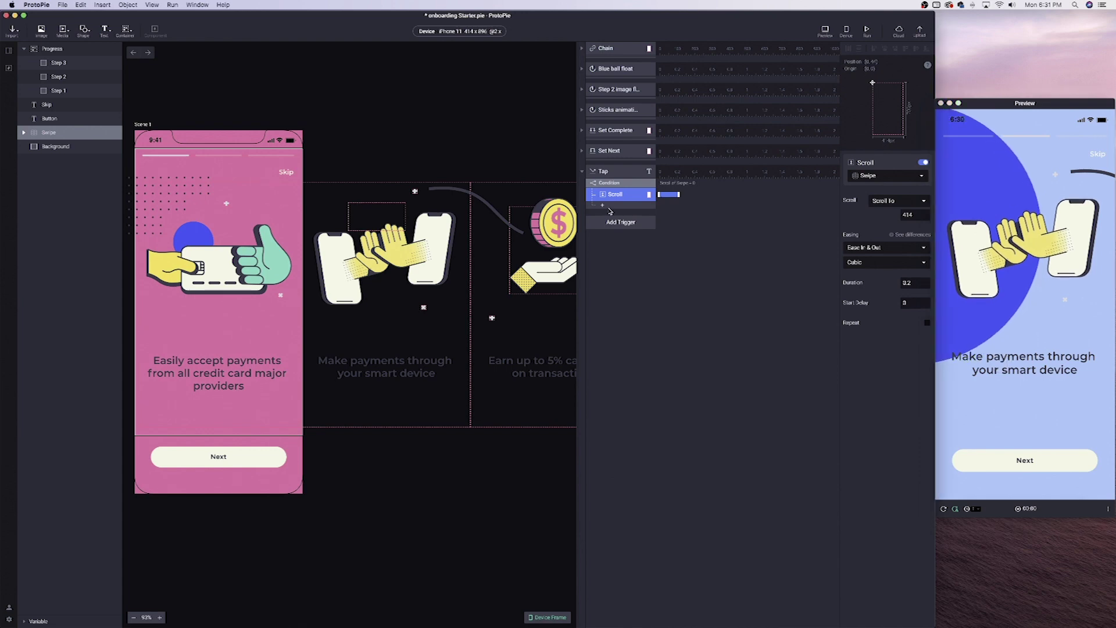
click(603, 205)
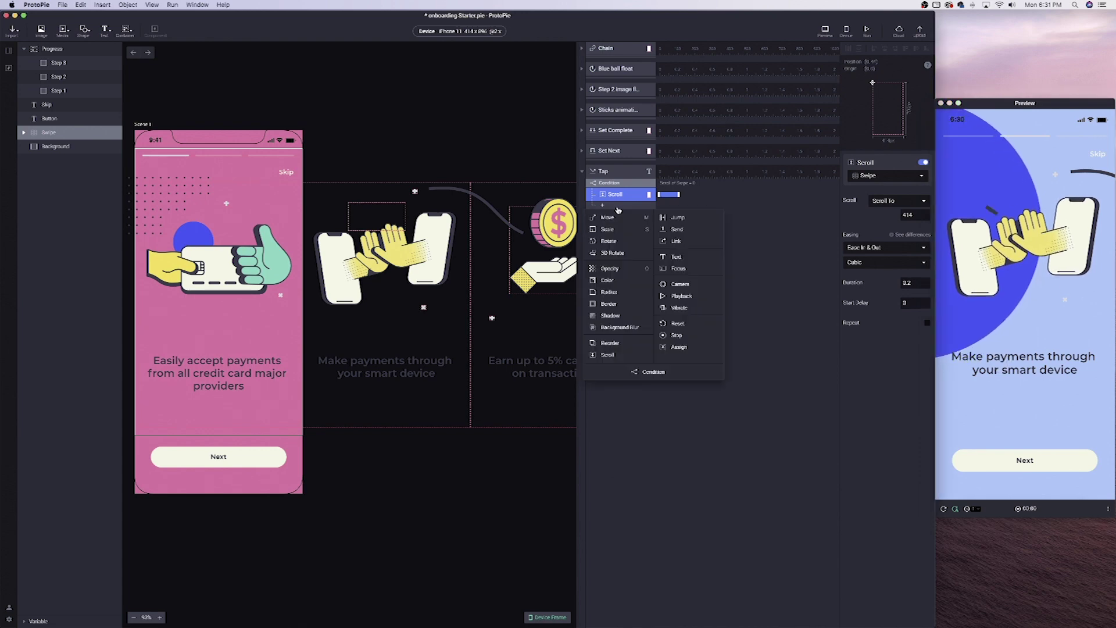
click(668, 377)
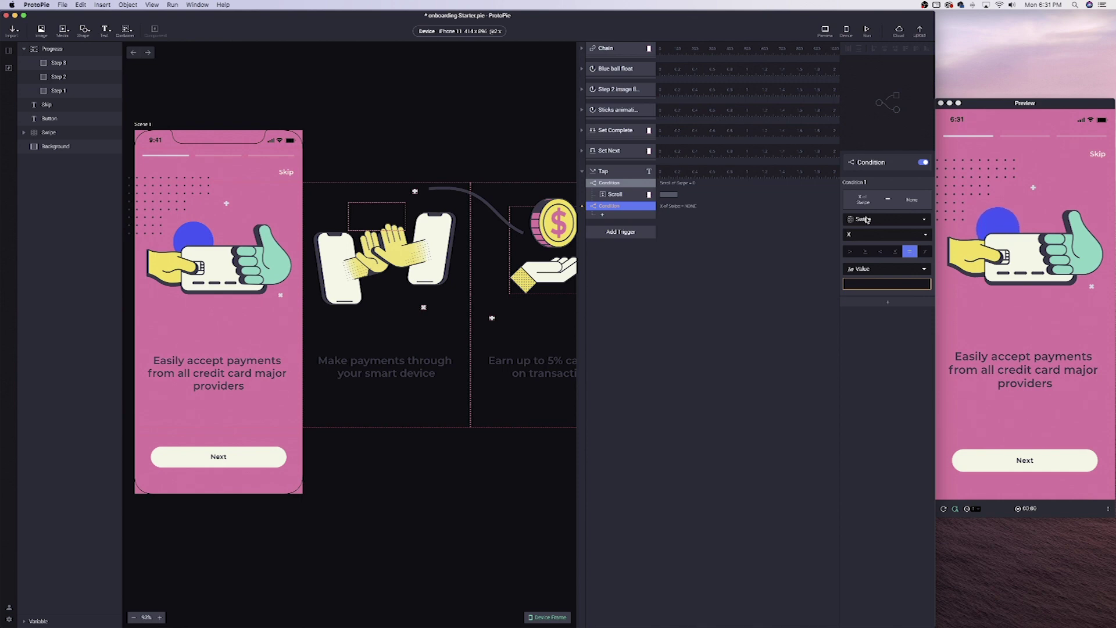
click(868, 234)
click(867, 280)
click(876, 283)
key(Return)
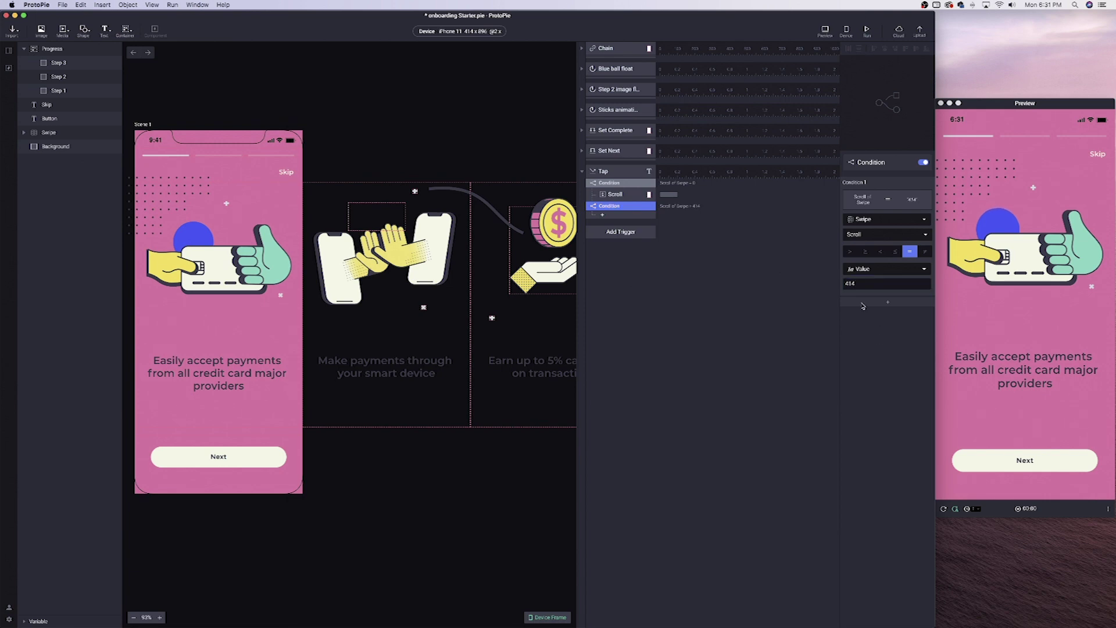
Step: Add a Scroll response under it sending the Swipe layer to 828
click(615, 196)
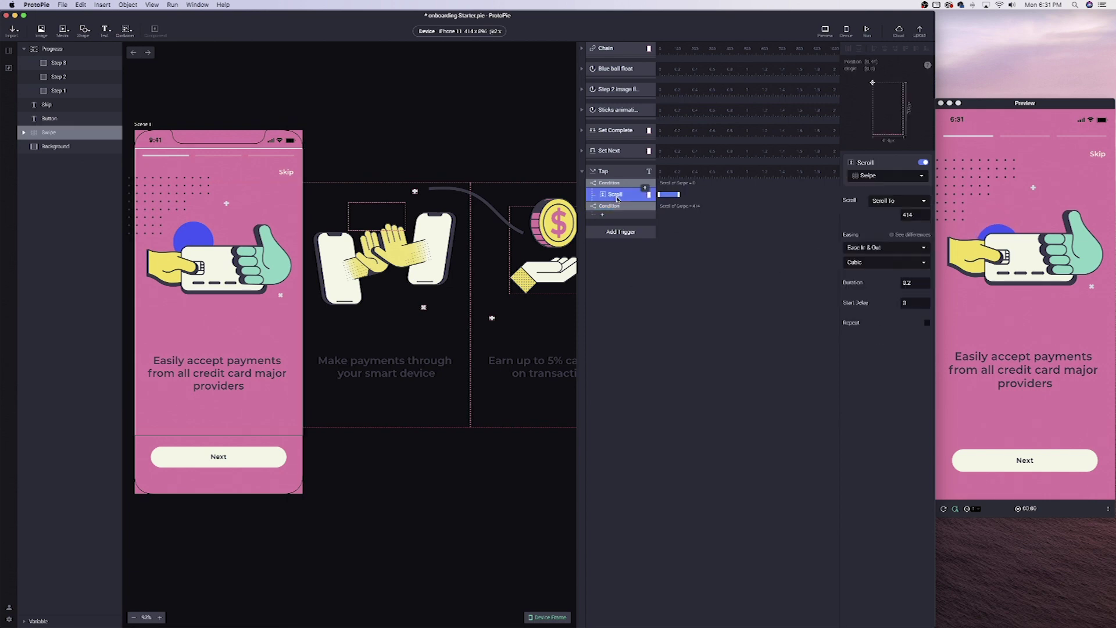
click(621, 207)
click(620, 216)
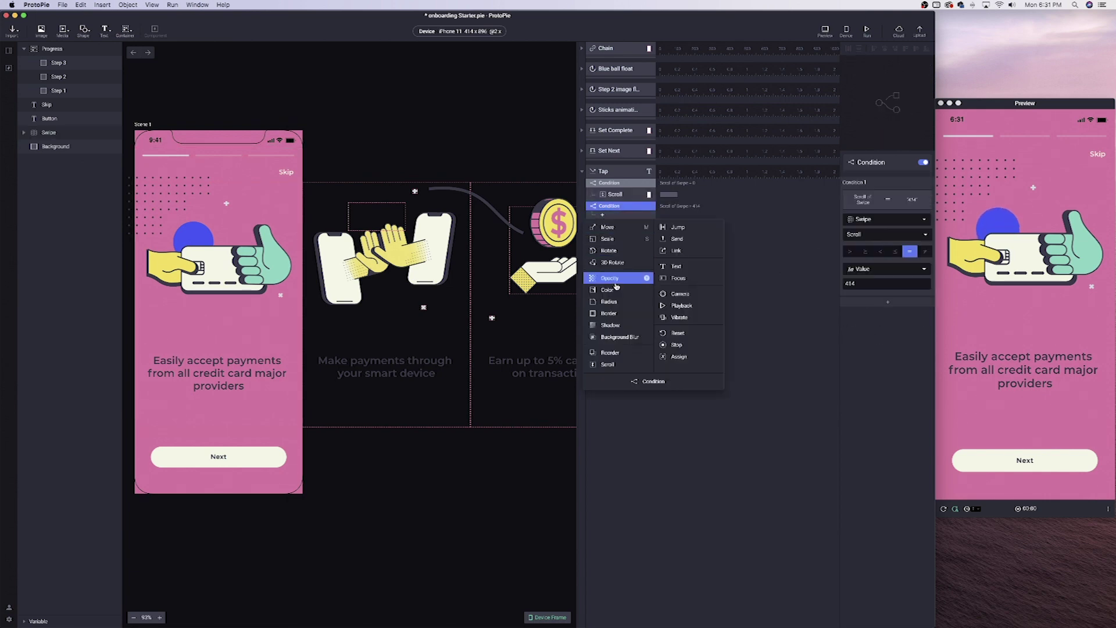
click(618, 305)
click(903, 217)
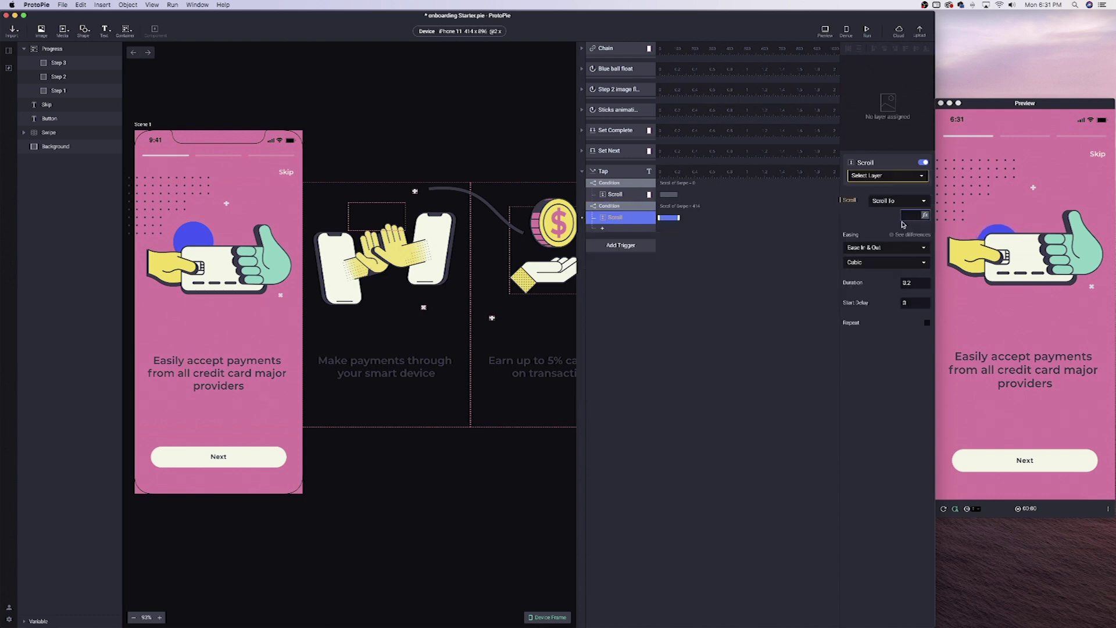
key(Return)
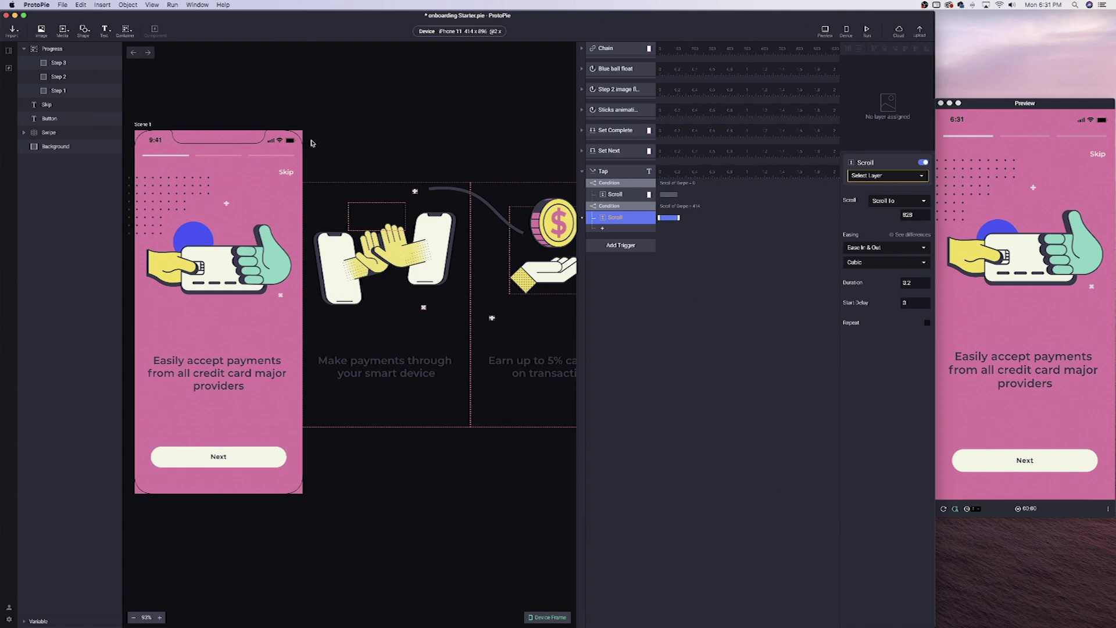
click(875, 178)
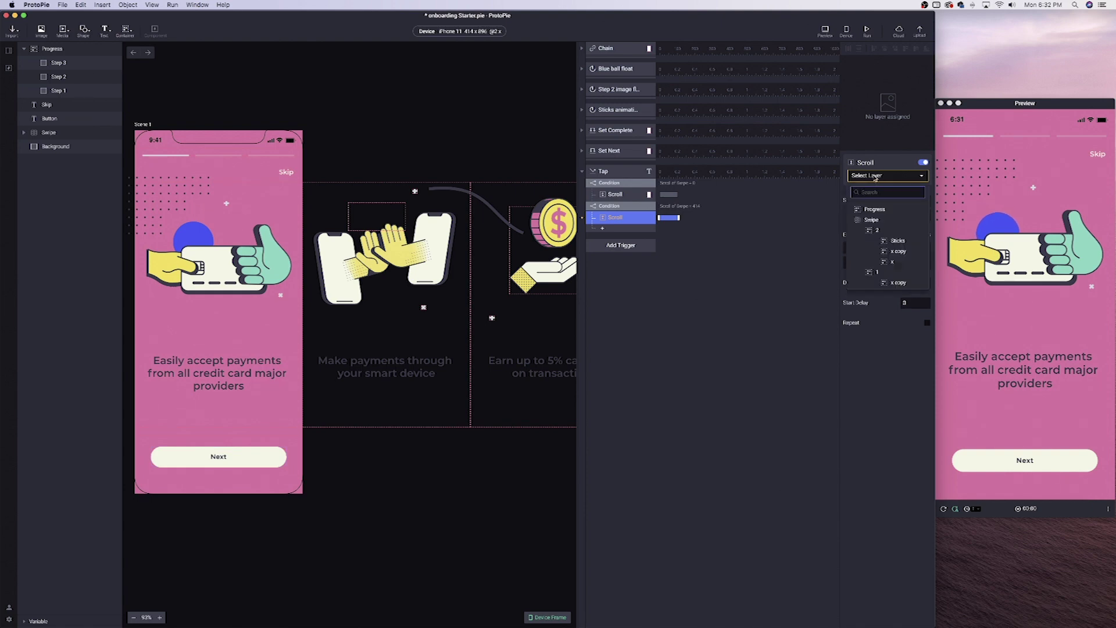
text(swi)
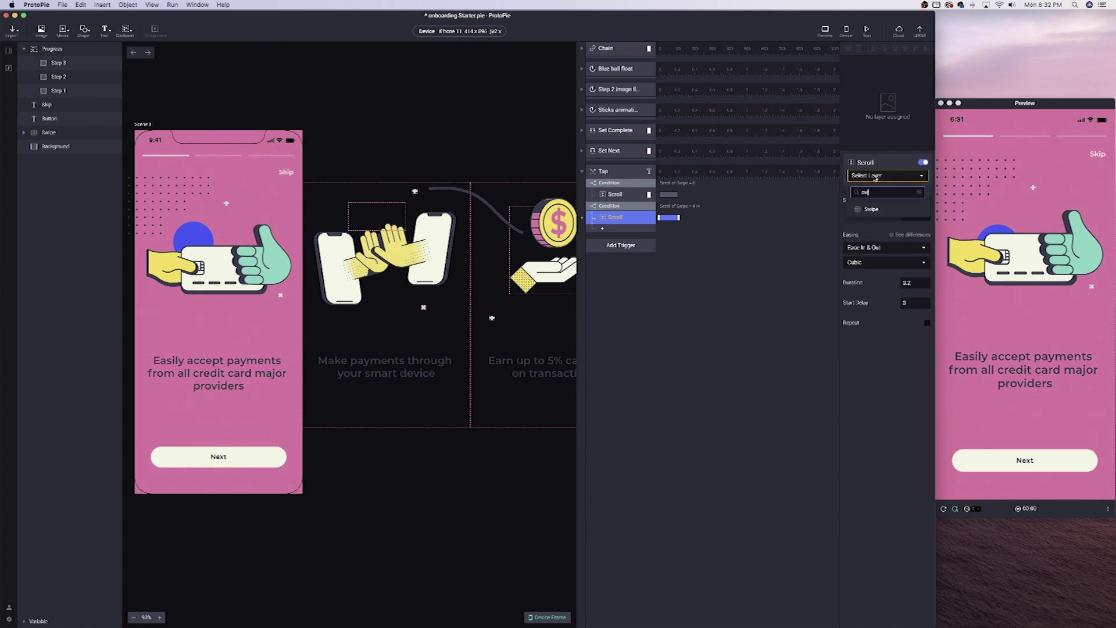
click(874, 211)
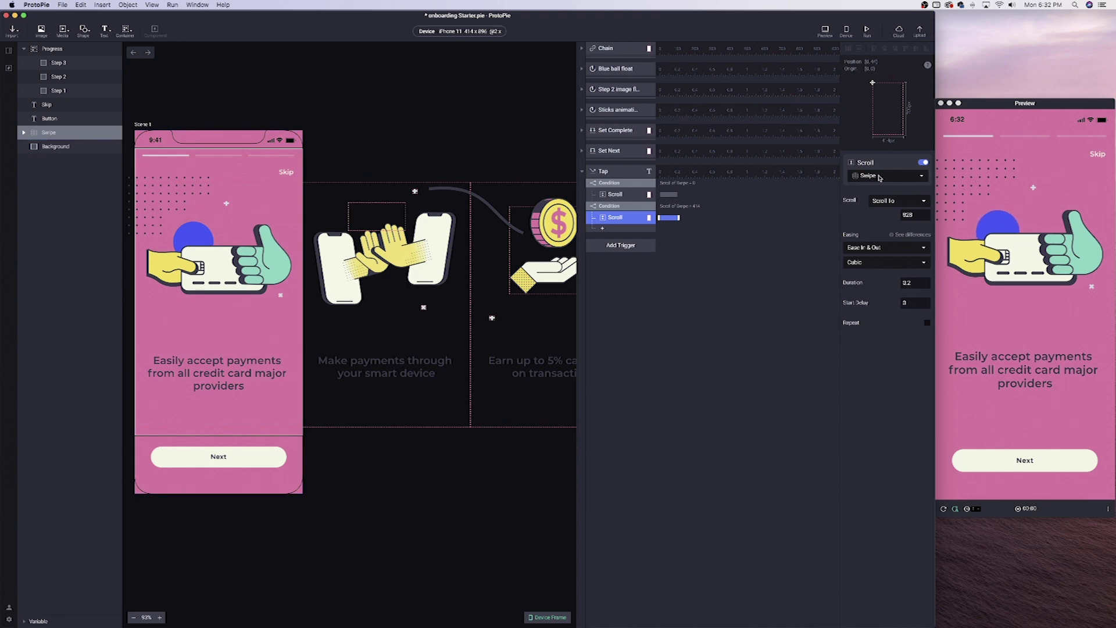
click(1050, 240)
Step: Tap Next through to the cashback slide, then swipe back and forth between slides
click(1017, 460)
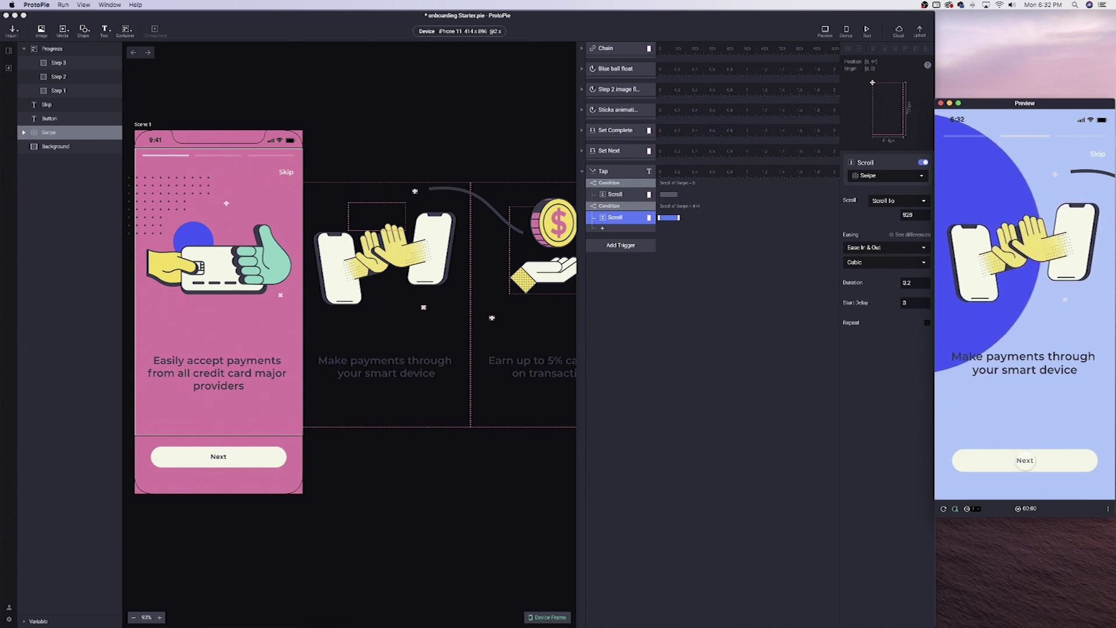
click(1024, 460)
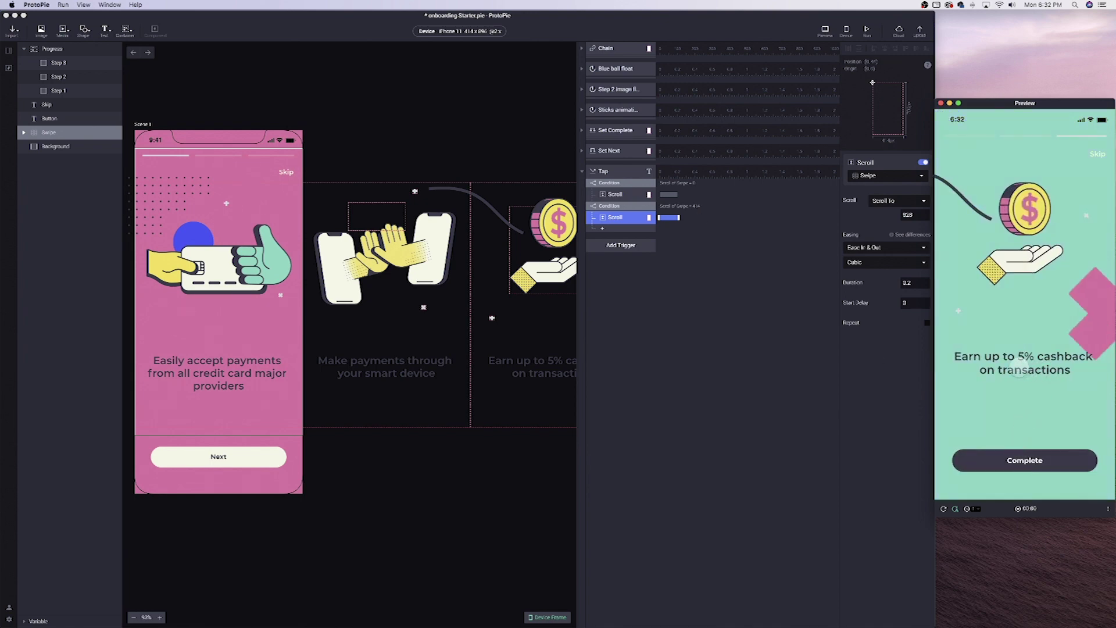
mouse_move(993, 369)
mouse_down()
mouse_move(1058, 366)
mouse_move(1002, 367)
mouse_up()
mouse_move(1066, 368)
mouse_down()
mouse_move(988, 367)
mouse_move(1049, 367)
mouse_up()
drag(1017, 368, 1063, 366)
drag(1073, 365, 1003, 366)
drag(1064, 366, 1041, 386)
drag(1002, 388, 1069, 389)
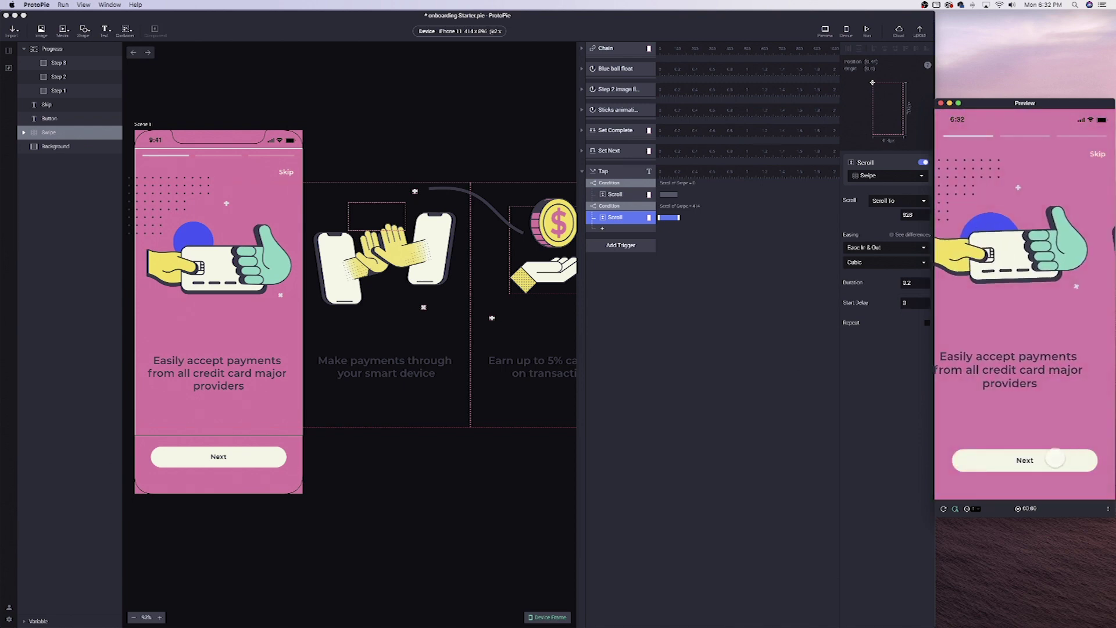
Step: Reach the Complete slide with Next again, swipe back through the pages, and collapse the Tap trigger
click(1054, 459)
click(1055, 459)
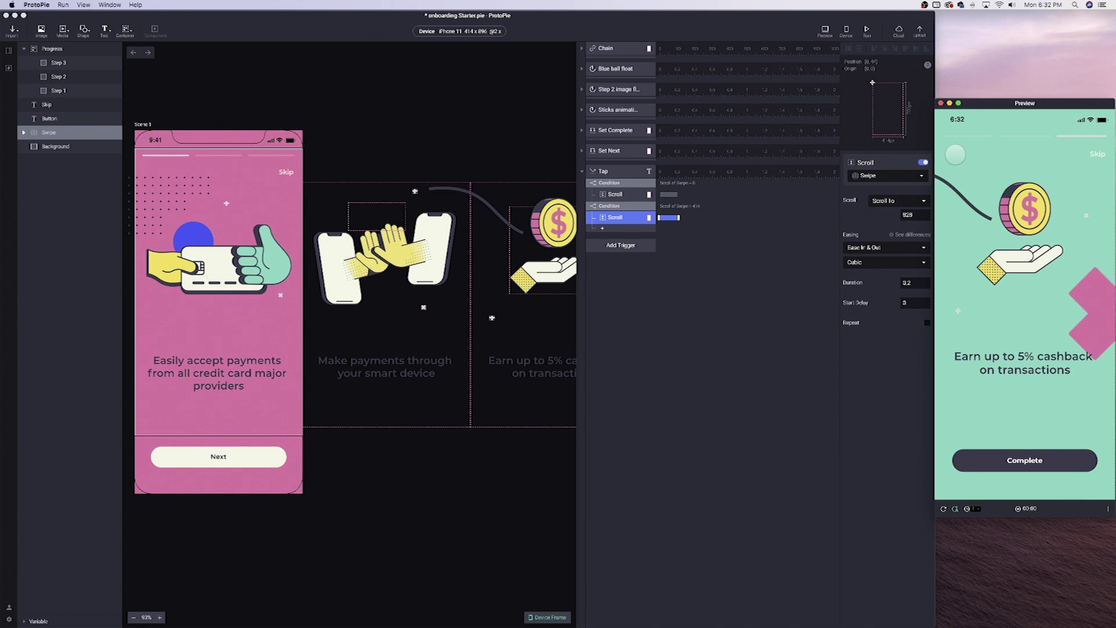
mouse_move(963, 176)
mouse_down()
mouse_move(1023, 189)
mouse_move(1042, 202)
mouse_move(992, 203)
mouse_move(1049, 225)
mouse_move(1008, 227)
mouse_move(959, 156)
mouse_up()
drag(966, 417, 1007, 415)
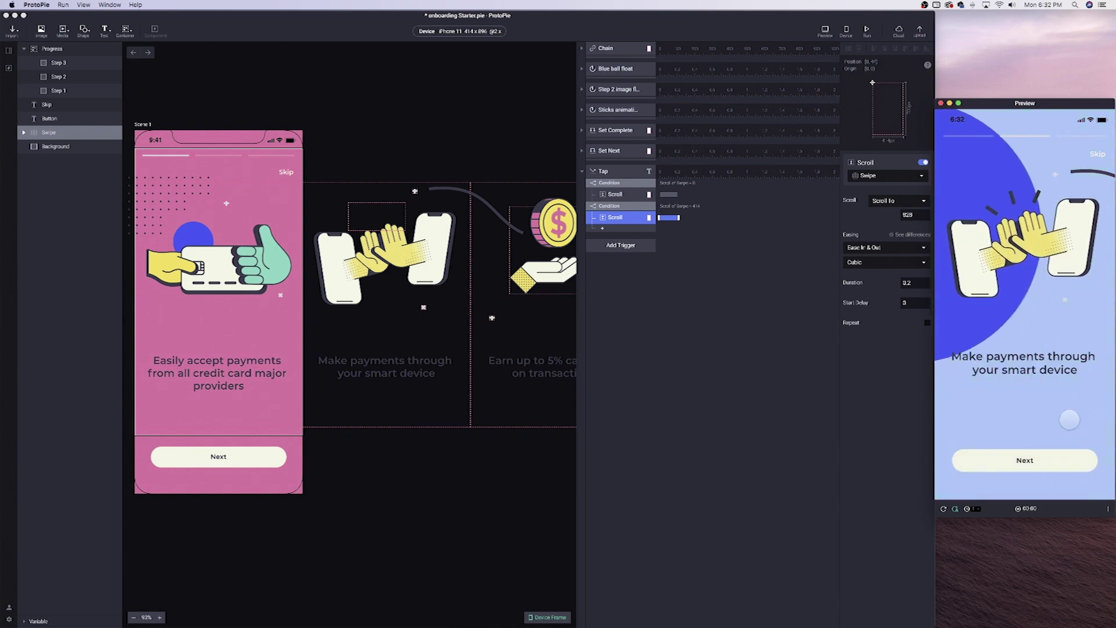
drag(1070, 420, 1070, 244)
drag(972, 245, 1060, 248)
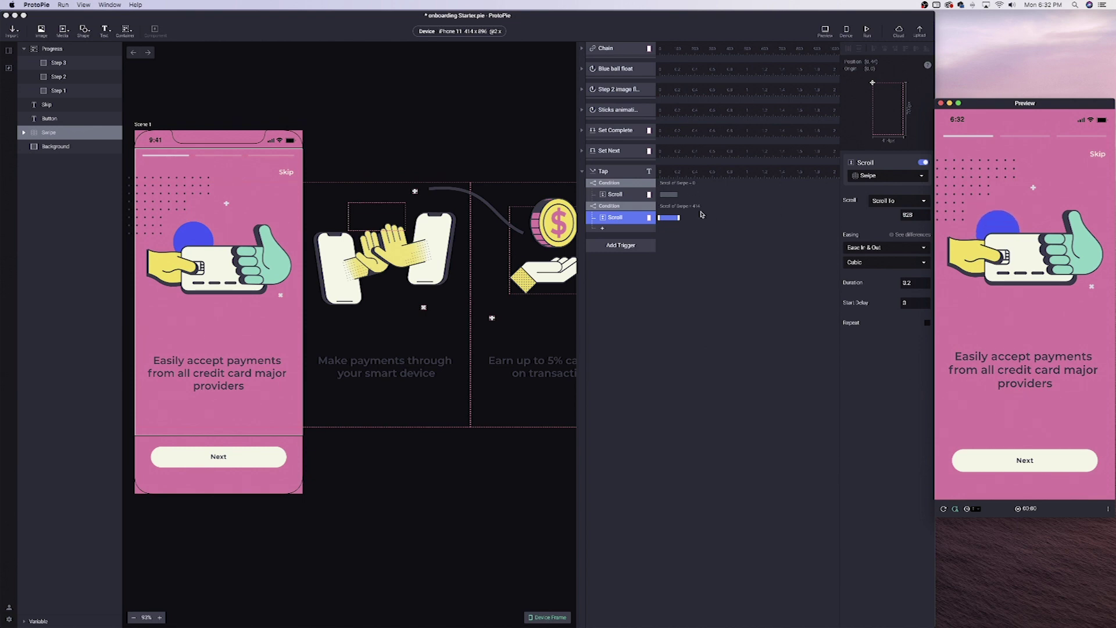
click(581, 172)
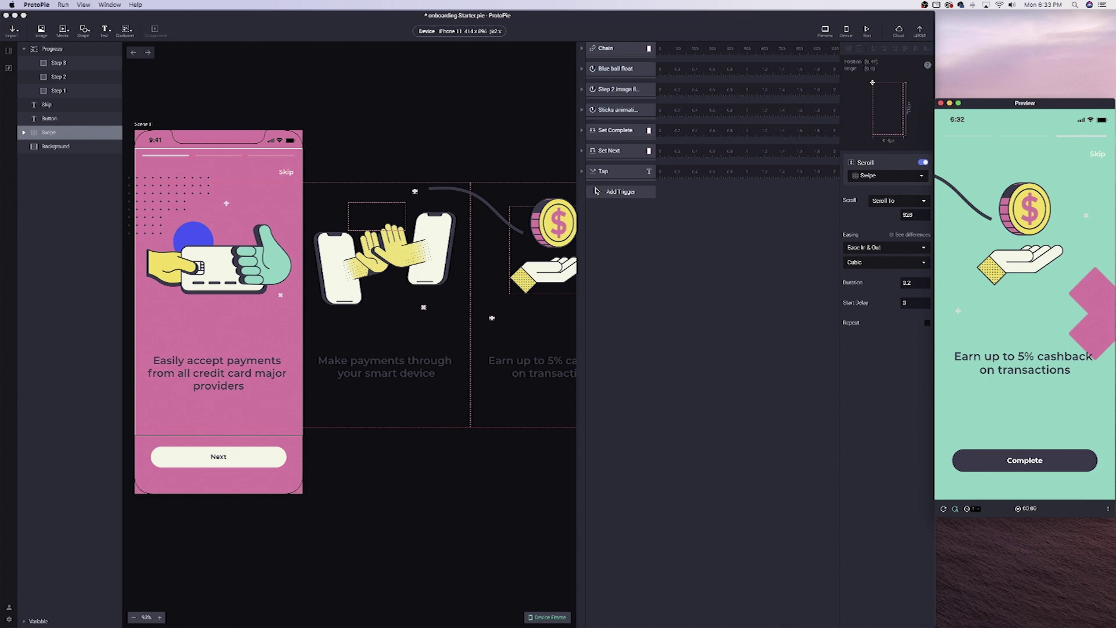
Step: Add a Start trigger with a 3D Rotate response targeting the Coin layer
click(536, 236)
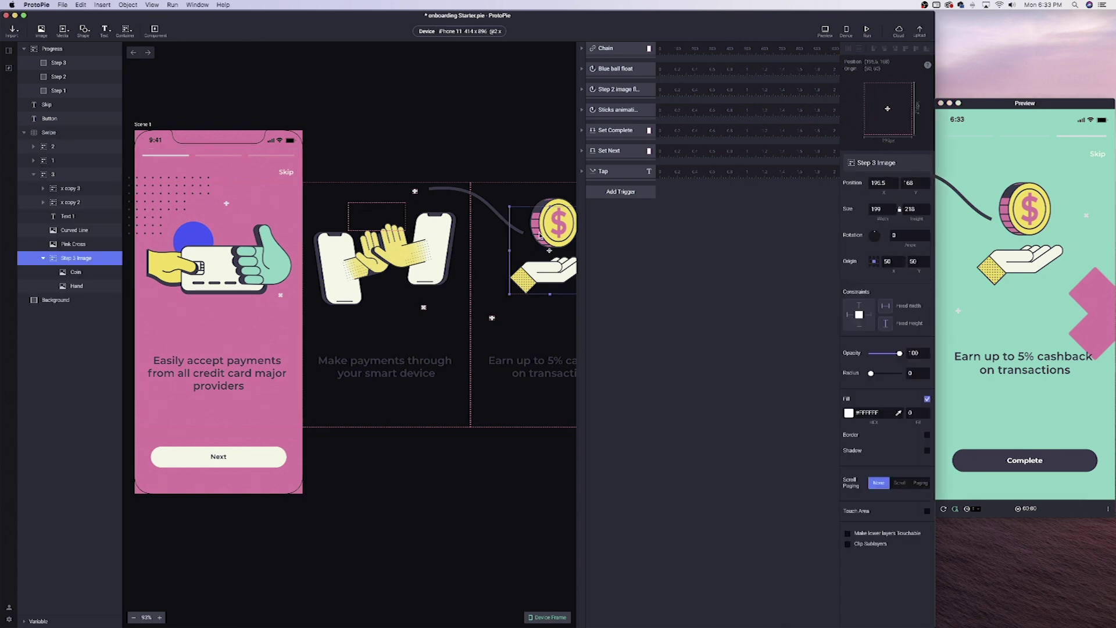
click(547, 204)
click(624, 361)
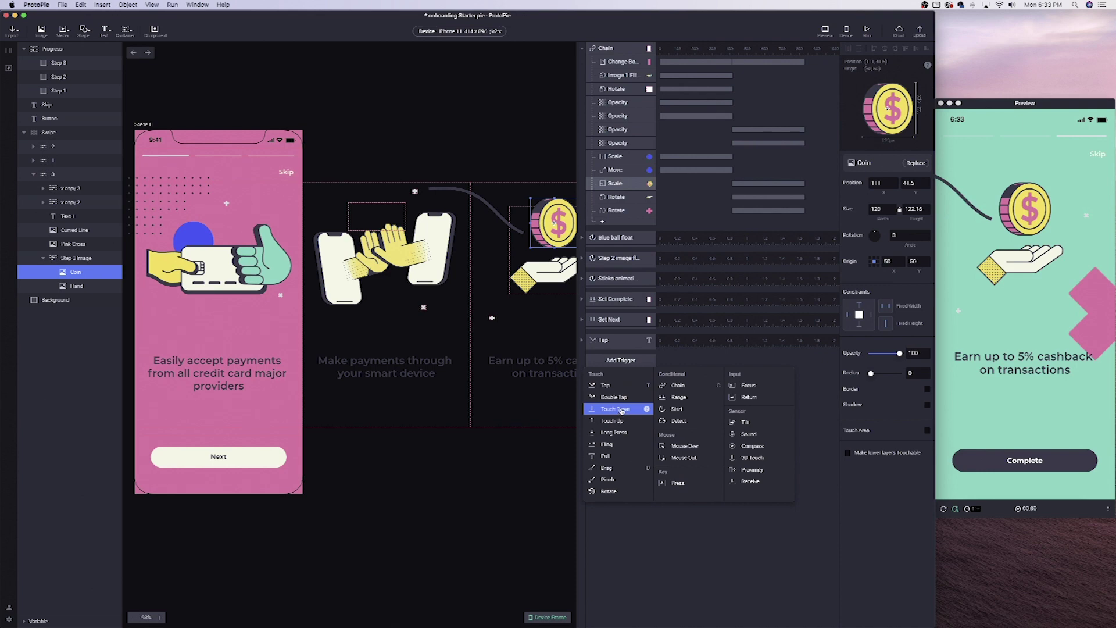
click(676, 408)
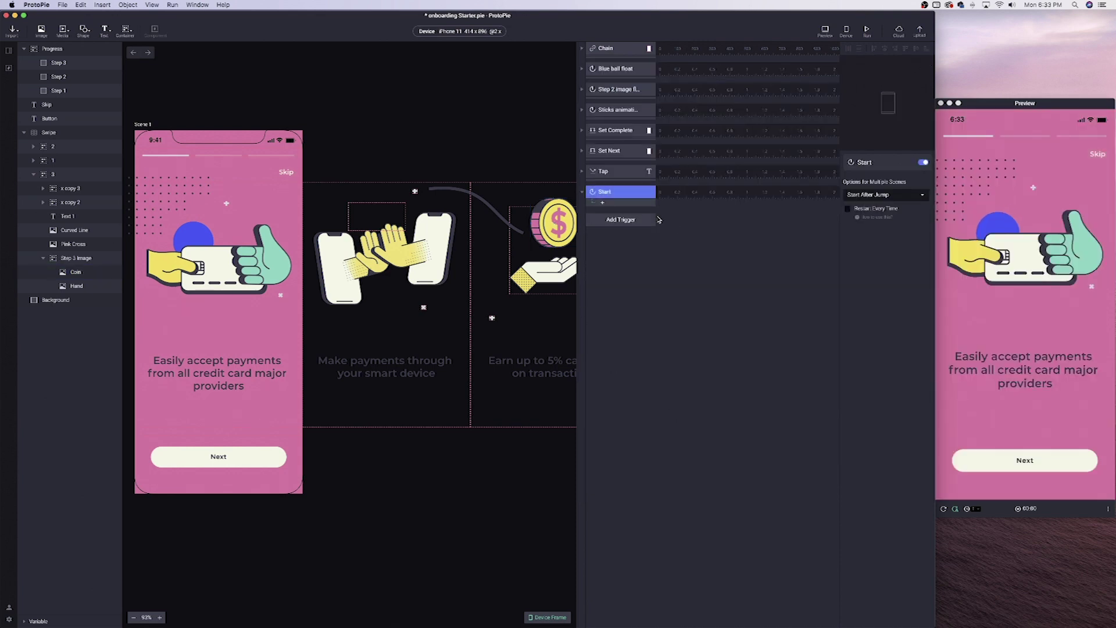
click(604, 204)
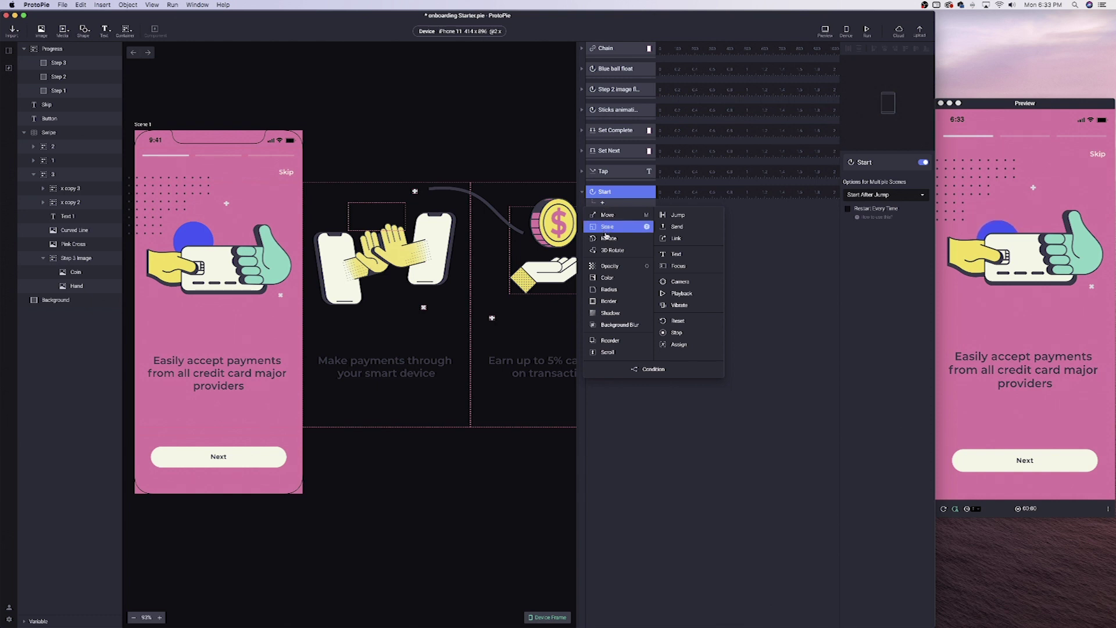
click(613, 250)
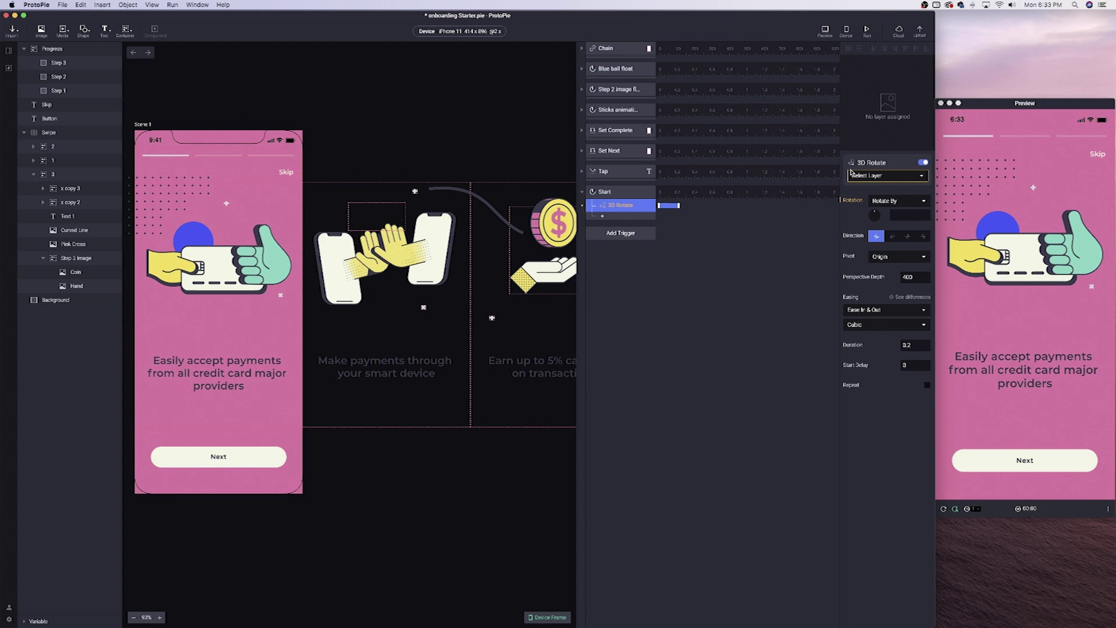
click(878, 177)
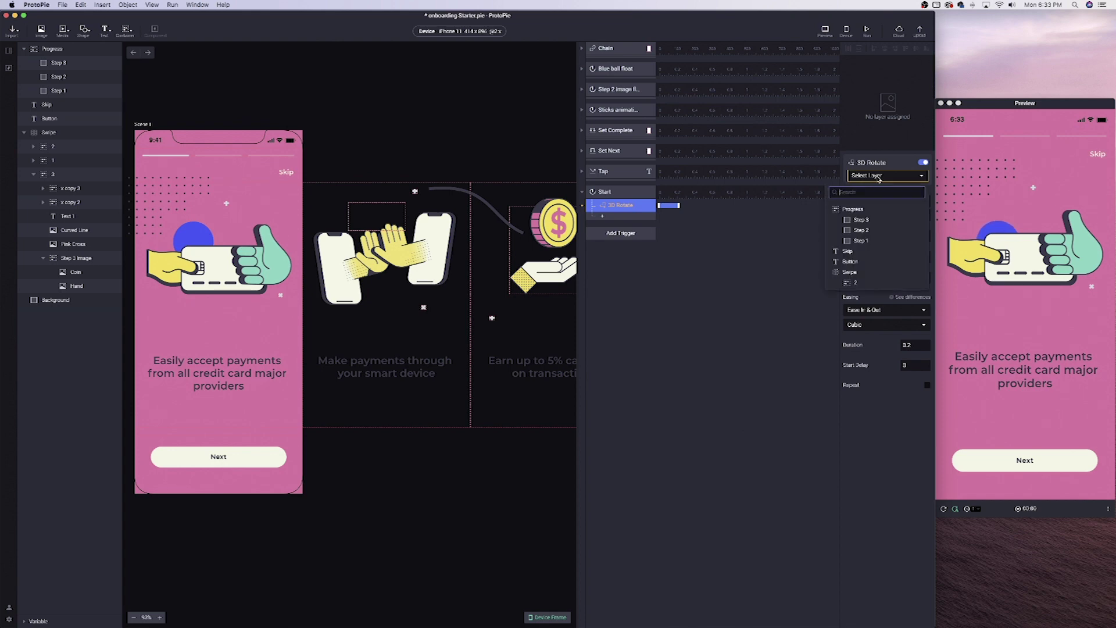
text(coin)
click(849, 210)
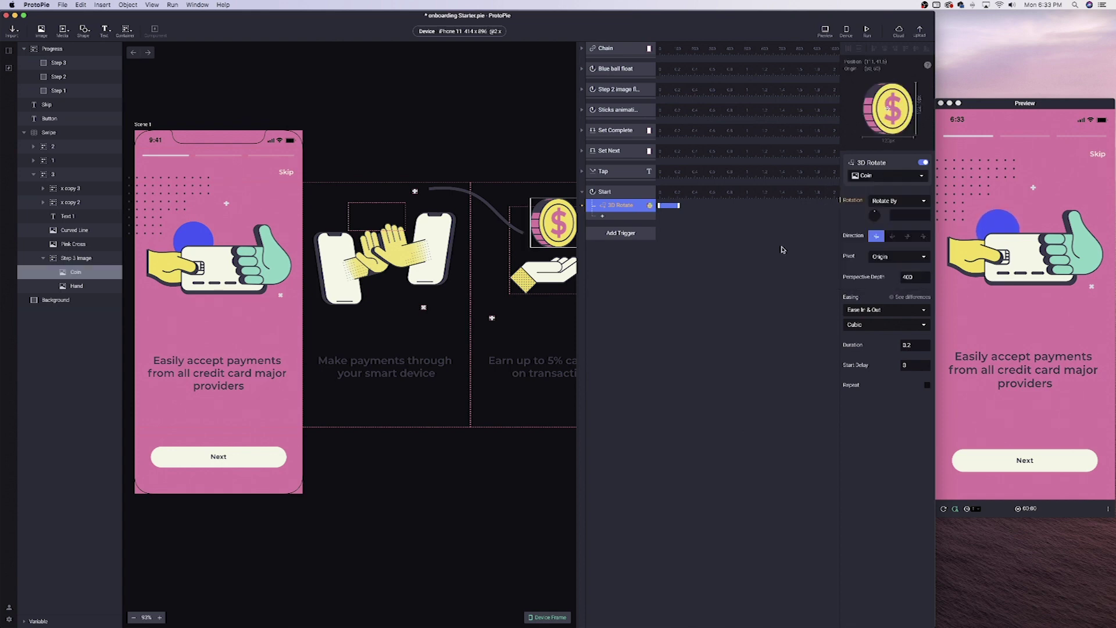
Step: Set the 3D rotation to 300 over 2 seconds, repeating infinitely
click(911, 213)
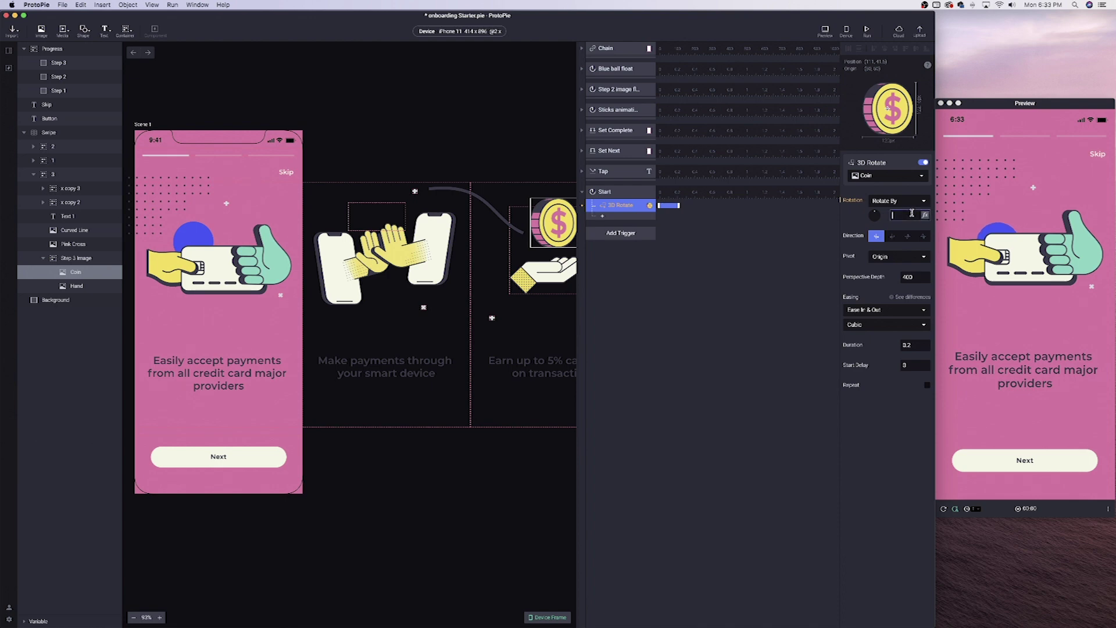
text(300)
key(Return)
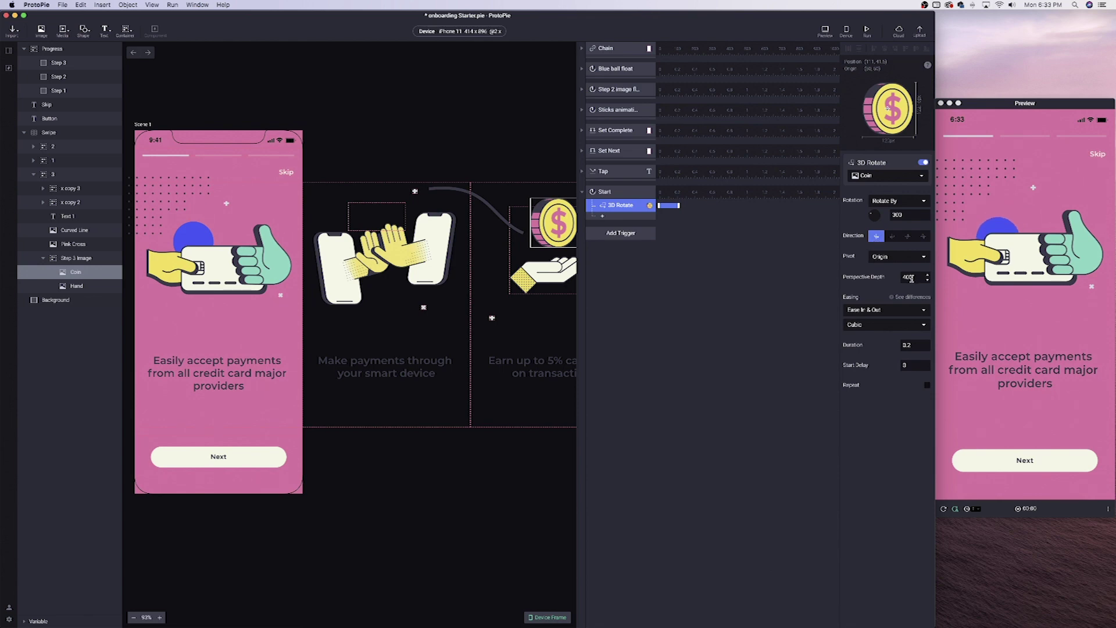
click(912, 345)
text(2)
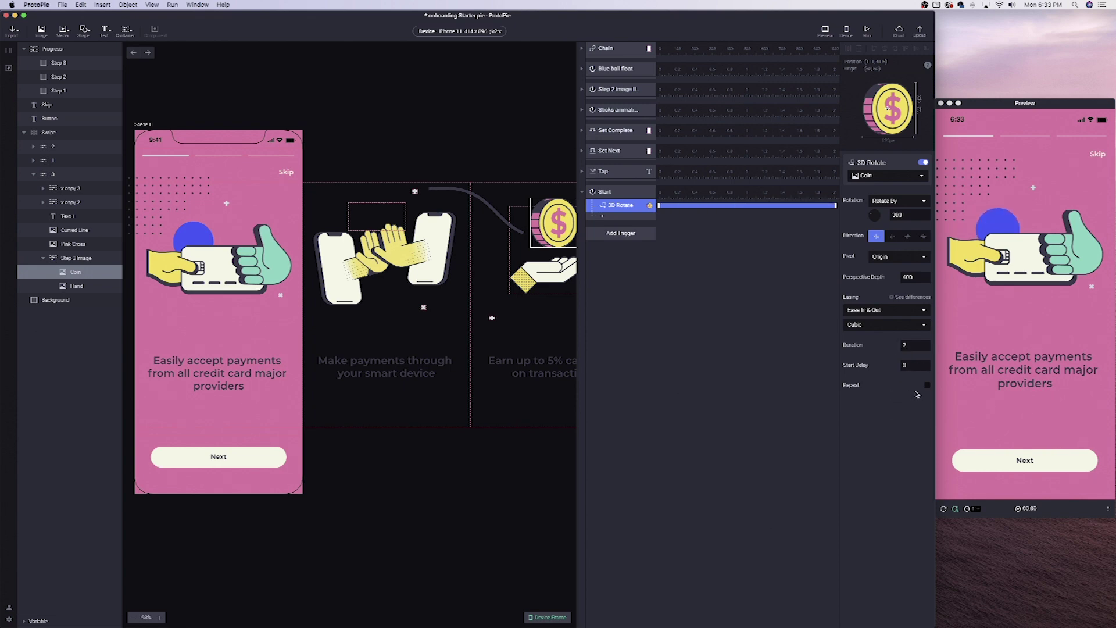
click(927, 385)
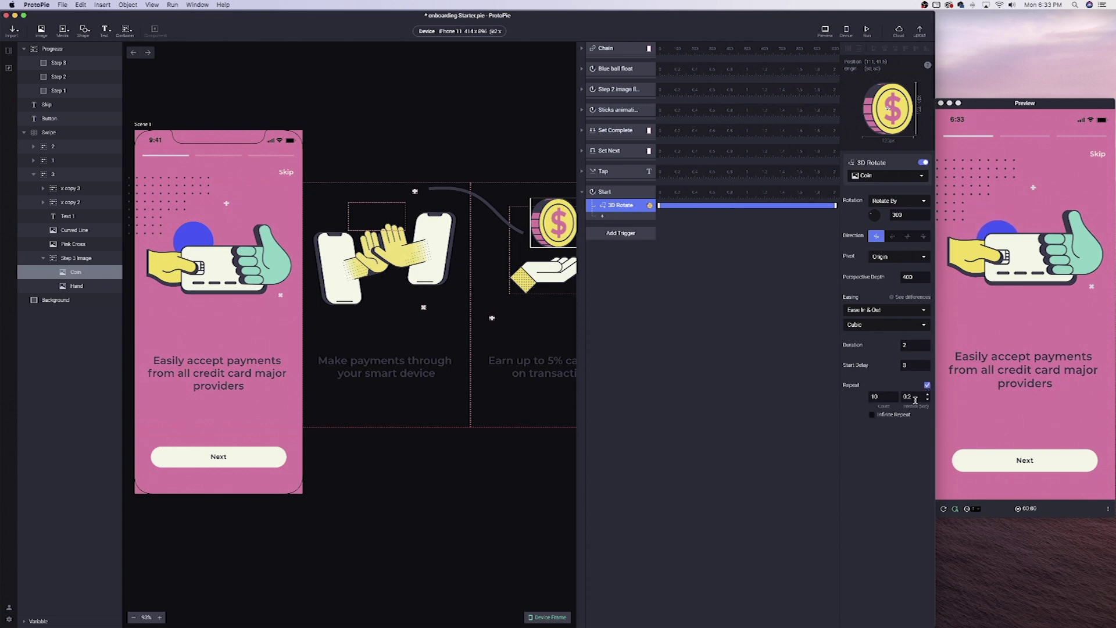
click(871, 415)
click(1027, 252)
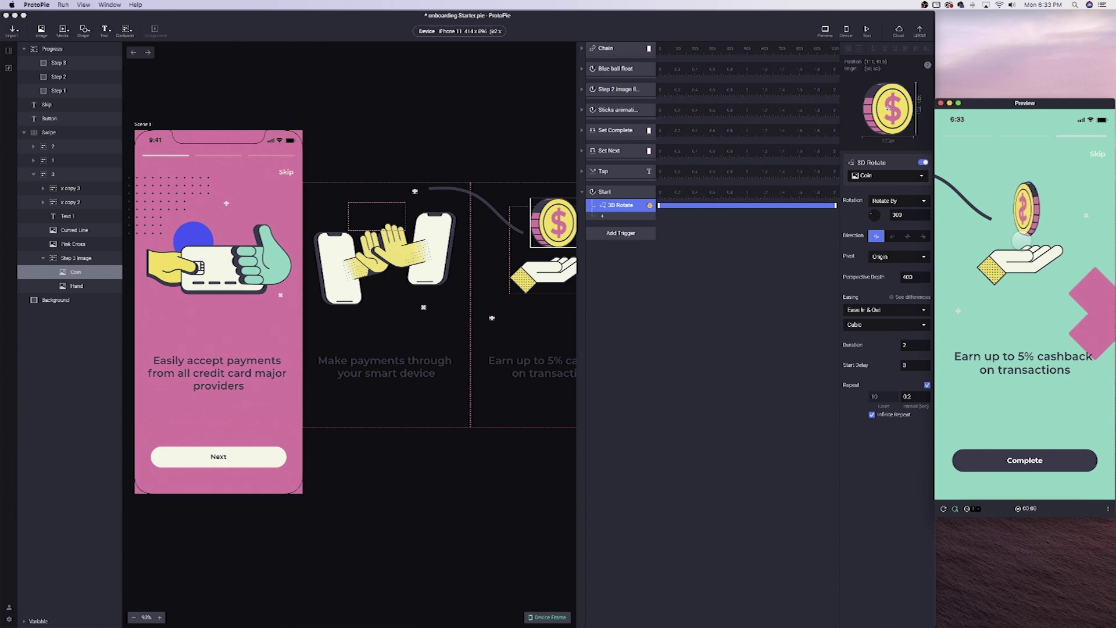
Step: Change the coin's 3D rotation amount to 360
click(899, 215)
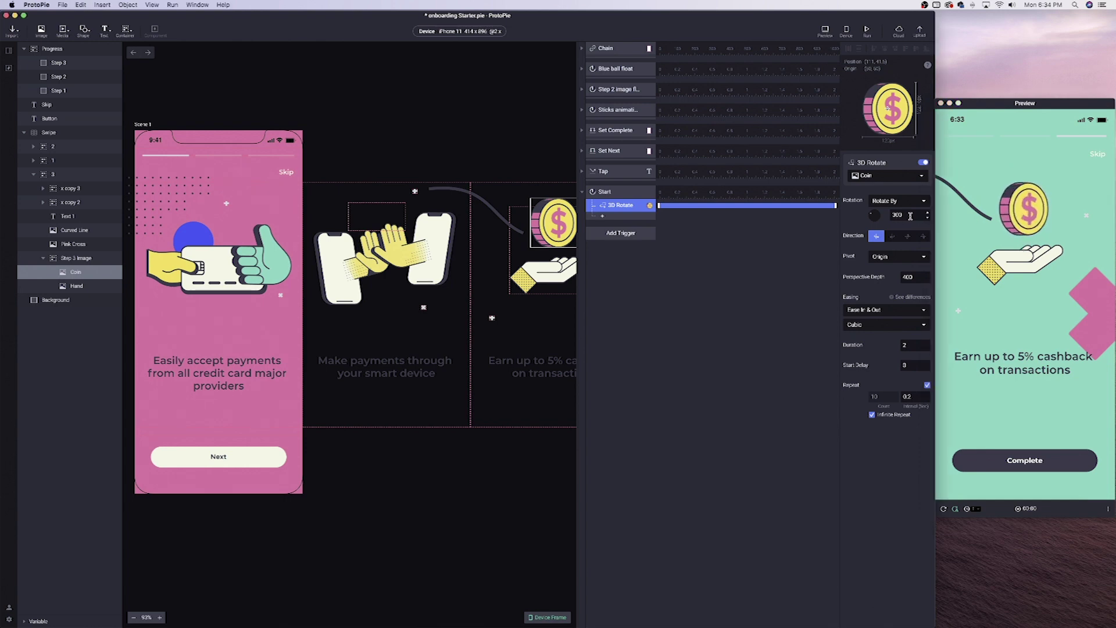
text(3600)
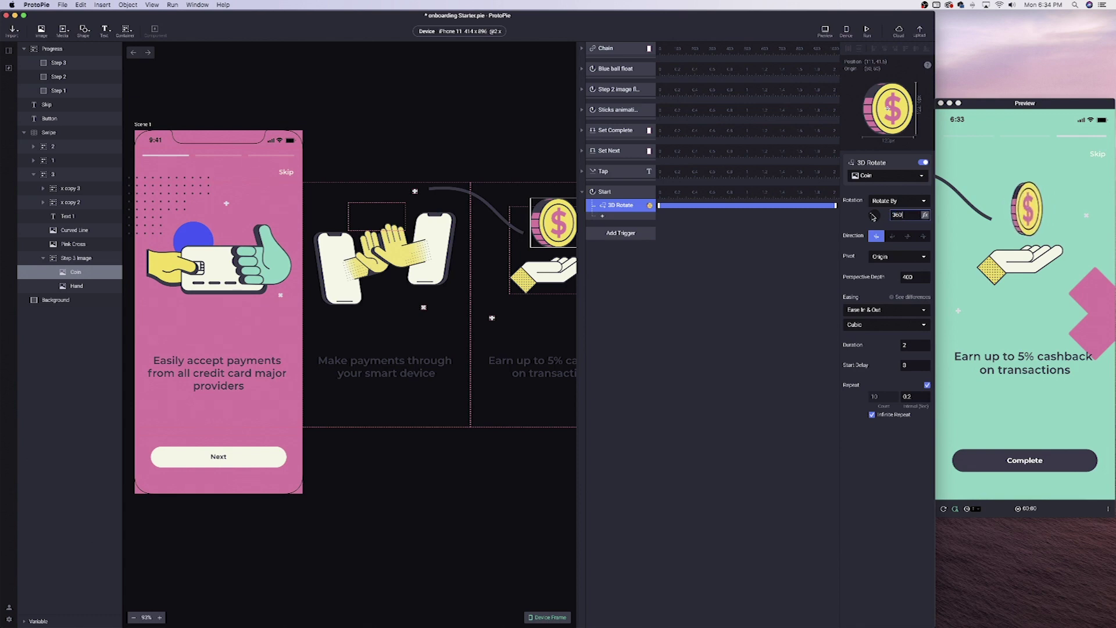
key(Return)
click(901, 215)
text(360)
key(Return)
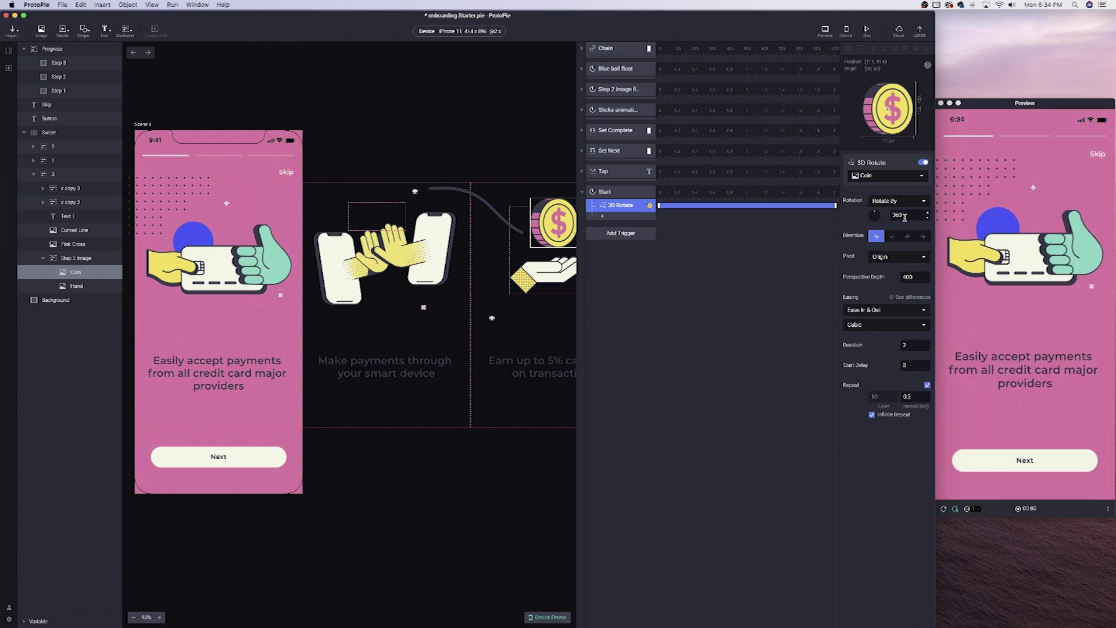
Step: Swipe the preview between slides to watch the coin spin on the cashback slide
drag(1075, 255, 1034, 256)
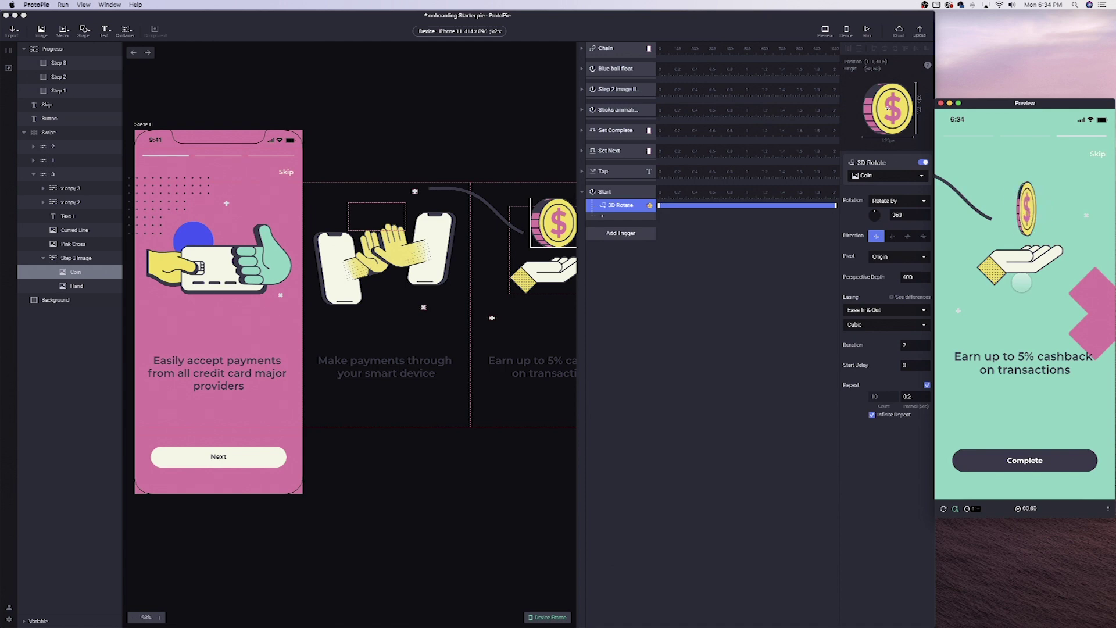
mouse_move(1020, 283)
mouse_down()
mouse_move(1072, 287)
mouse_move(973, 279)
mouse_move(1001, 278)
mouse_up()
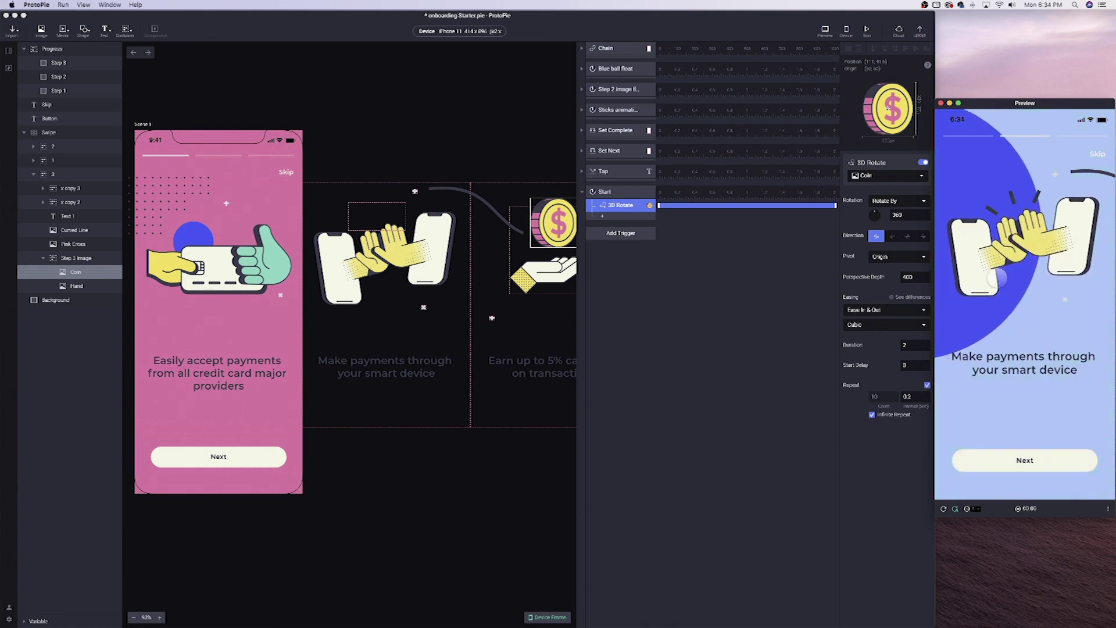
drag(1002, 279, 1033, 284)
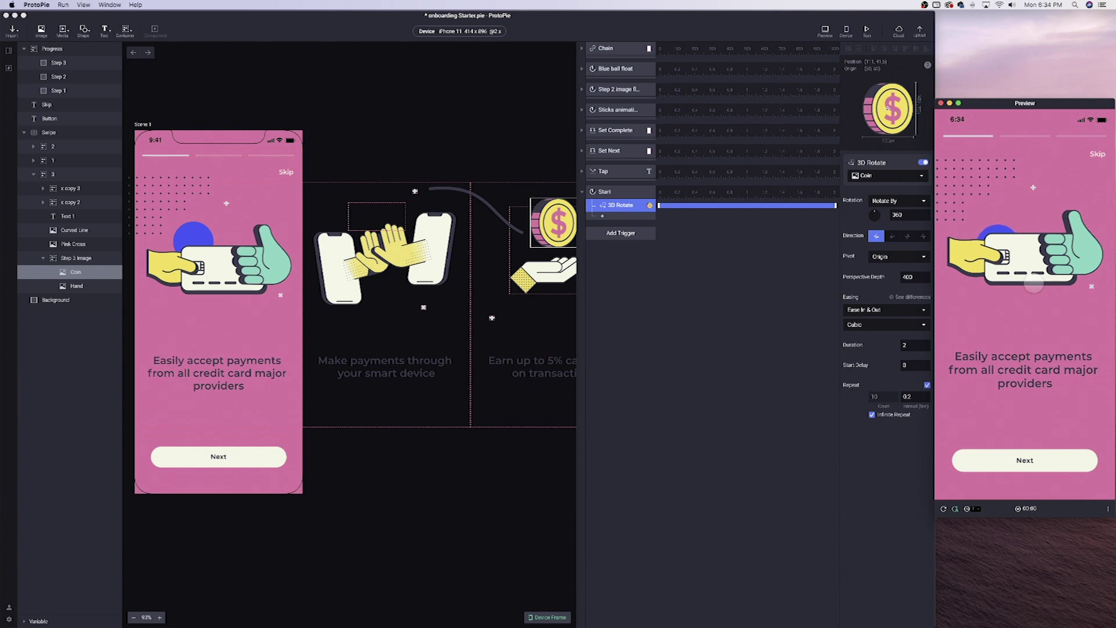
drag(1033, 186, 945, 157)
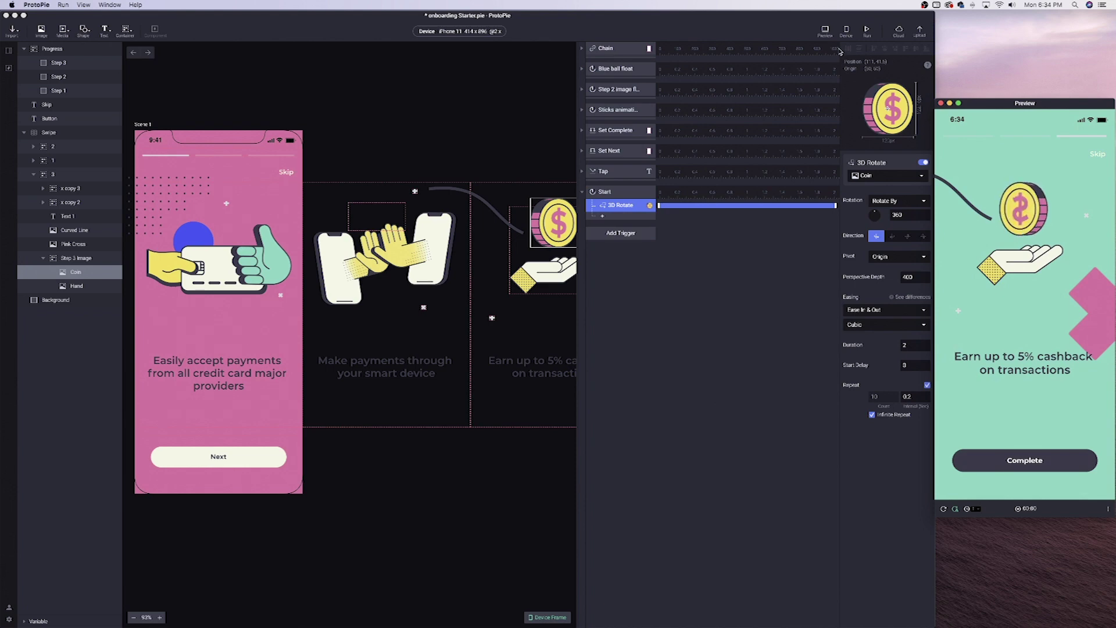
Step: Open and close the device connection popover
click(845, 40)
click(846, 34)
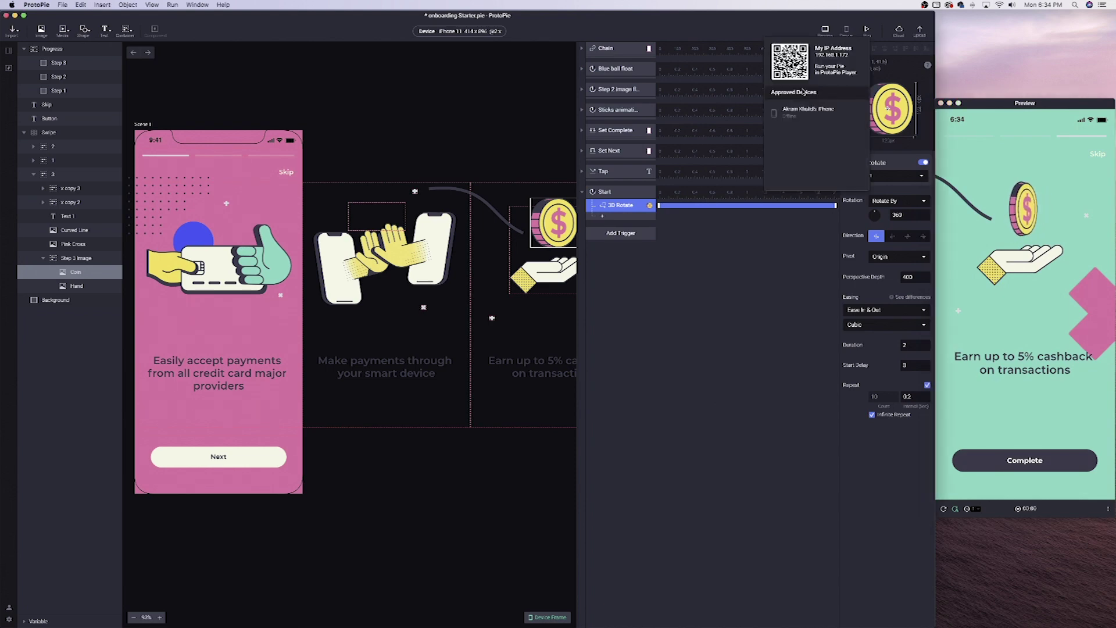
click(776, 30)
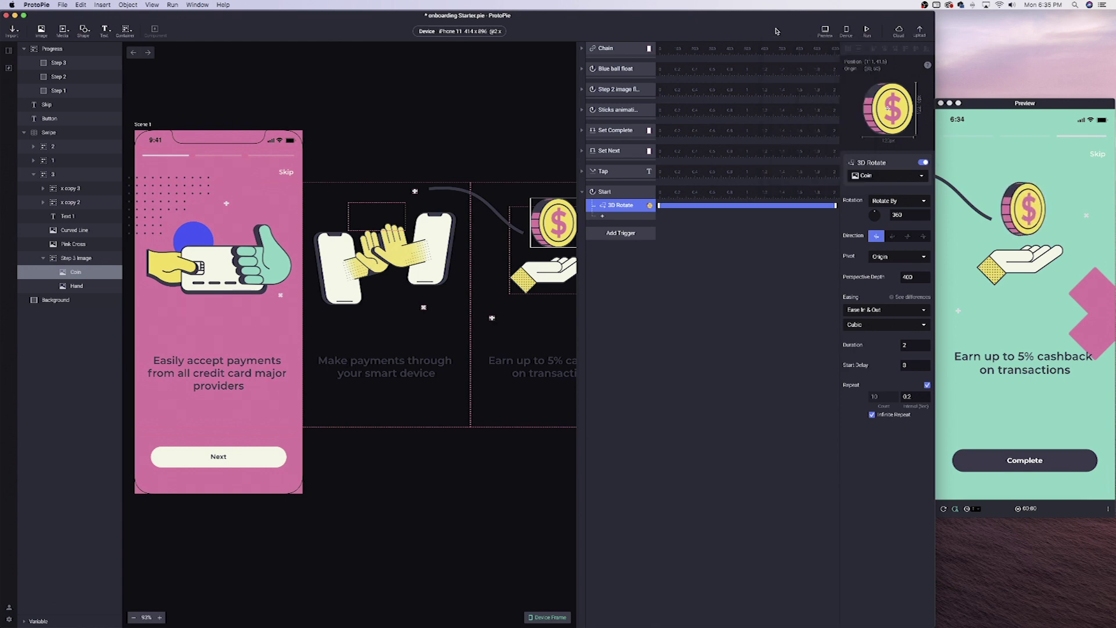